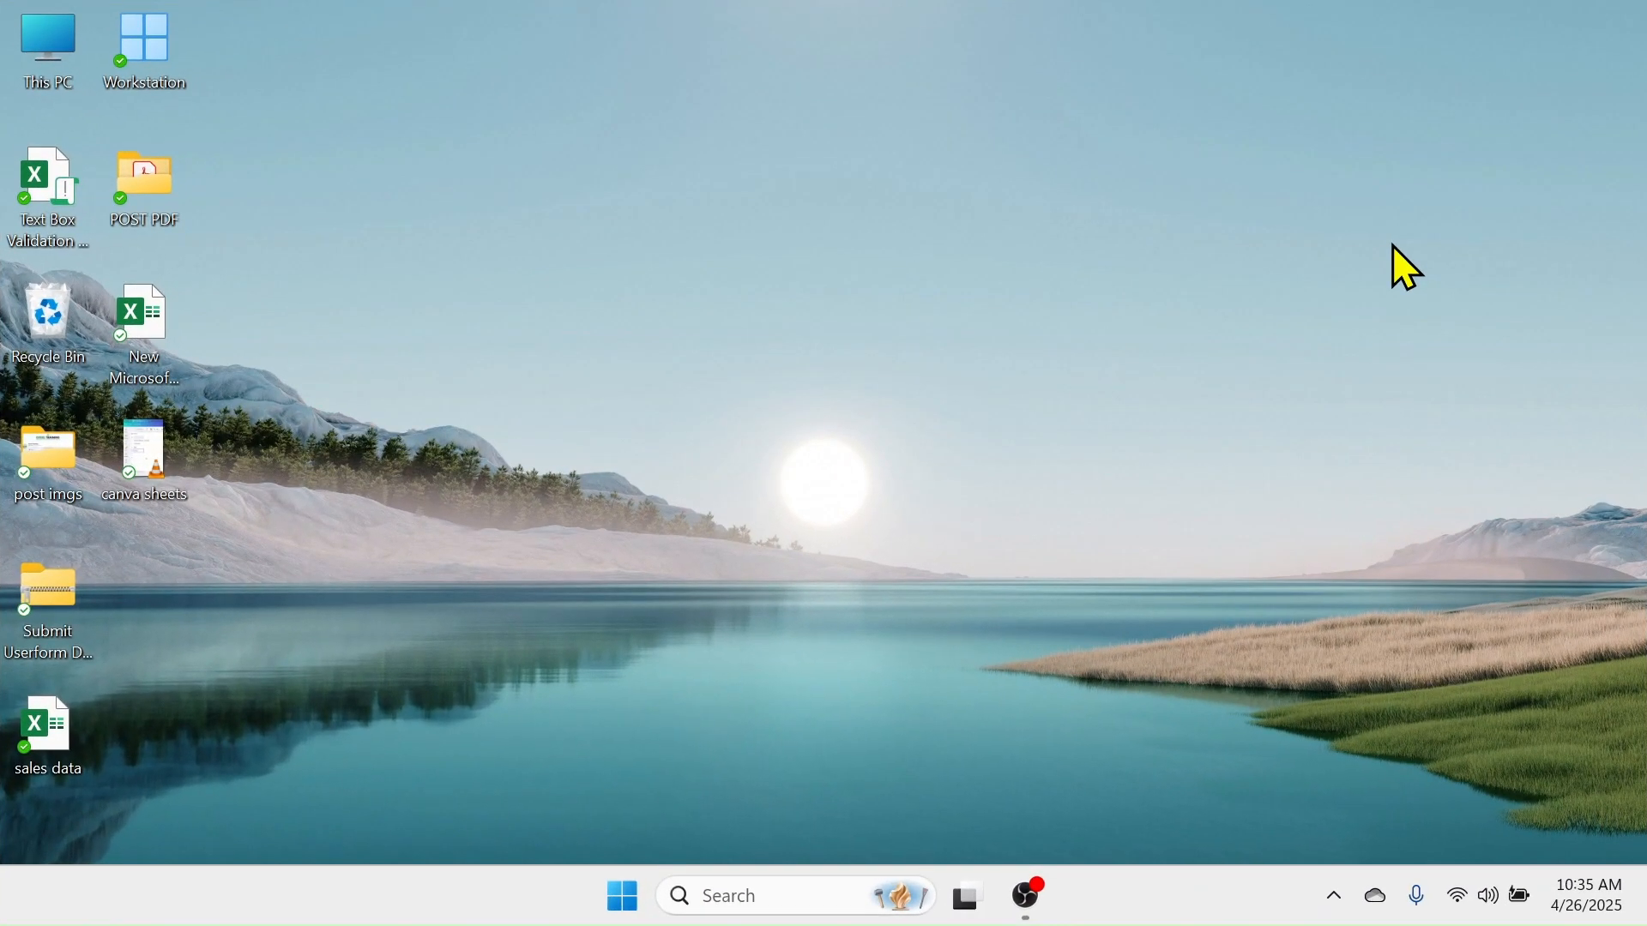
Step: Open canva.com in the Edge browser and close the browser window
{"action": "left_click", "coordinate": [630, 902]}
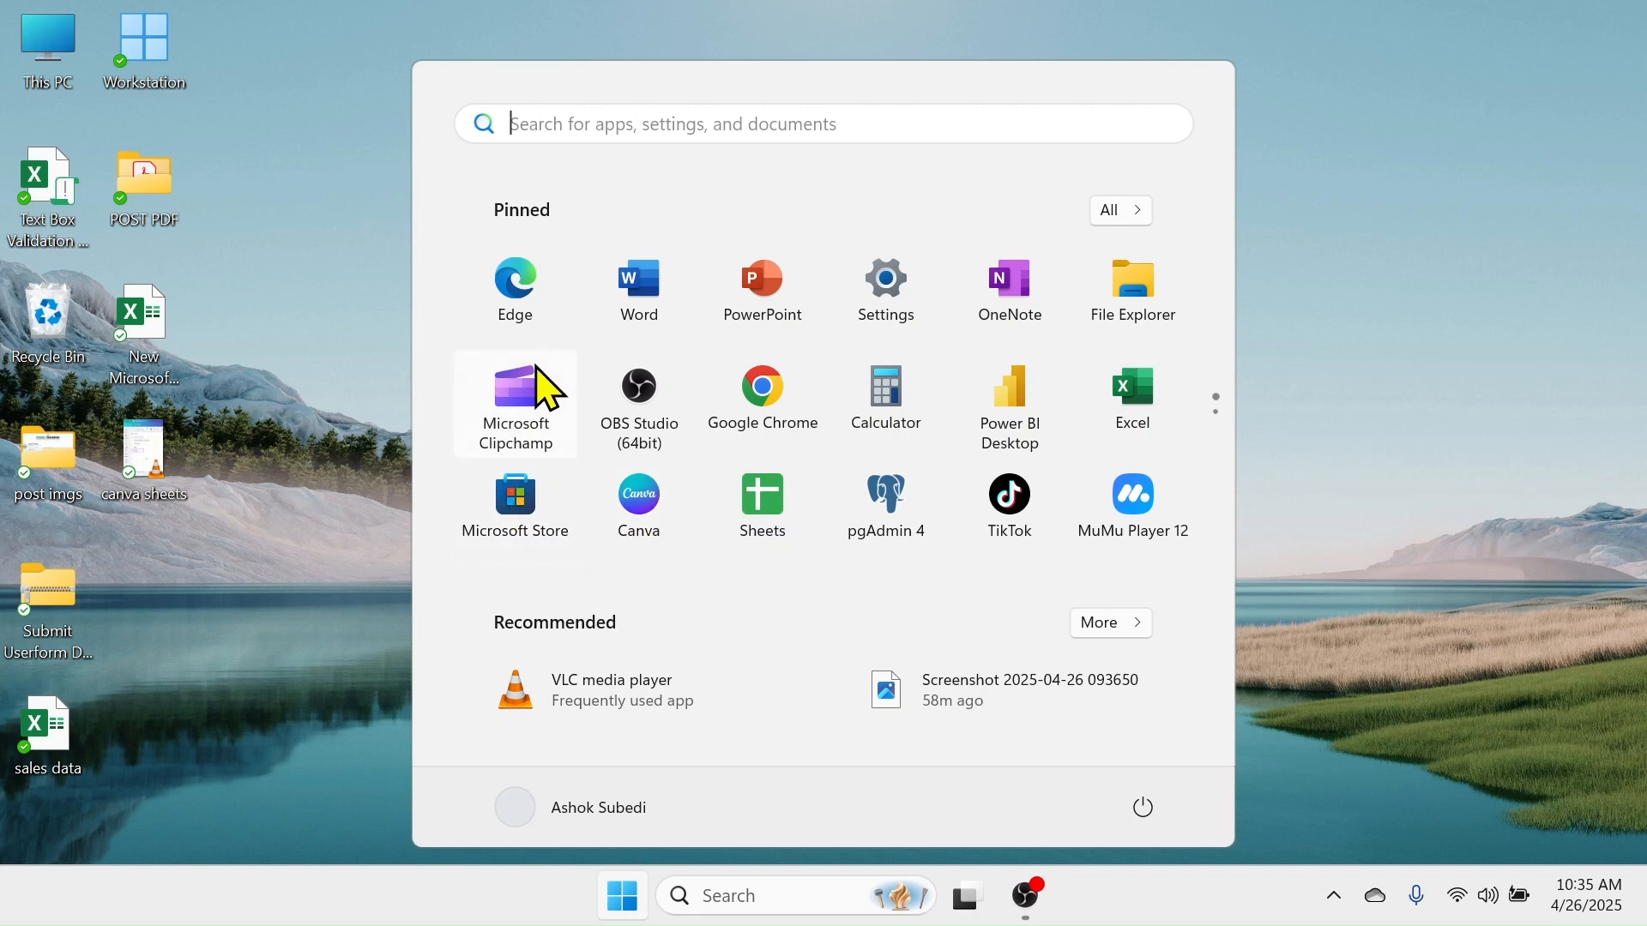
{"action": "left_click", "coordinate": [520, 277]}
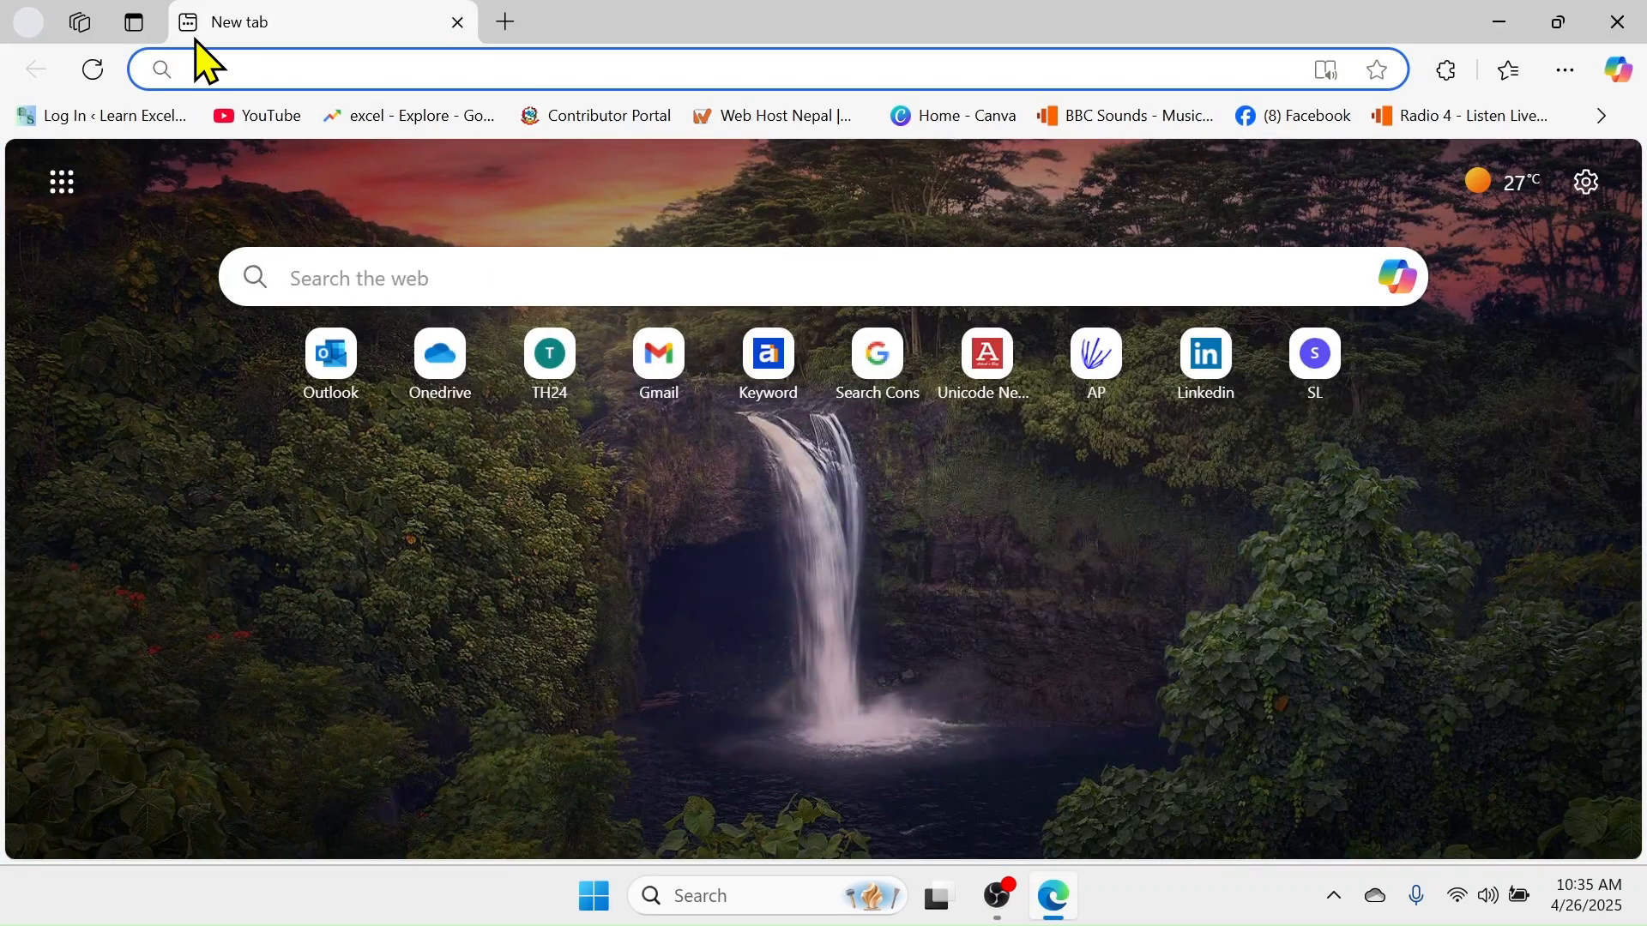
{"action": "left_click", "coordinate": [238, 66]}
{"action": "type", "text": "canva"}
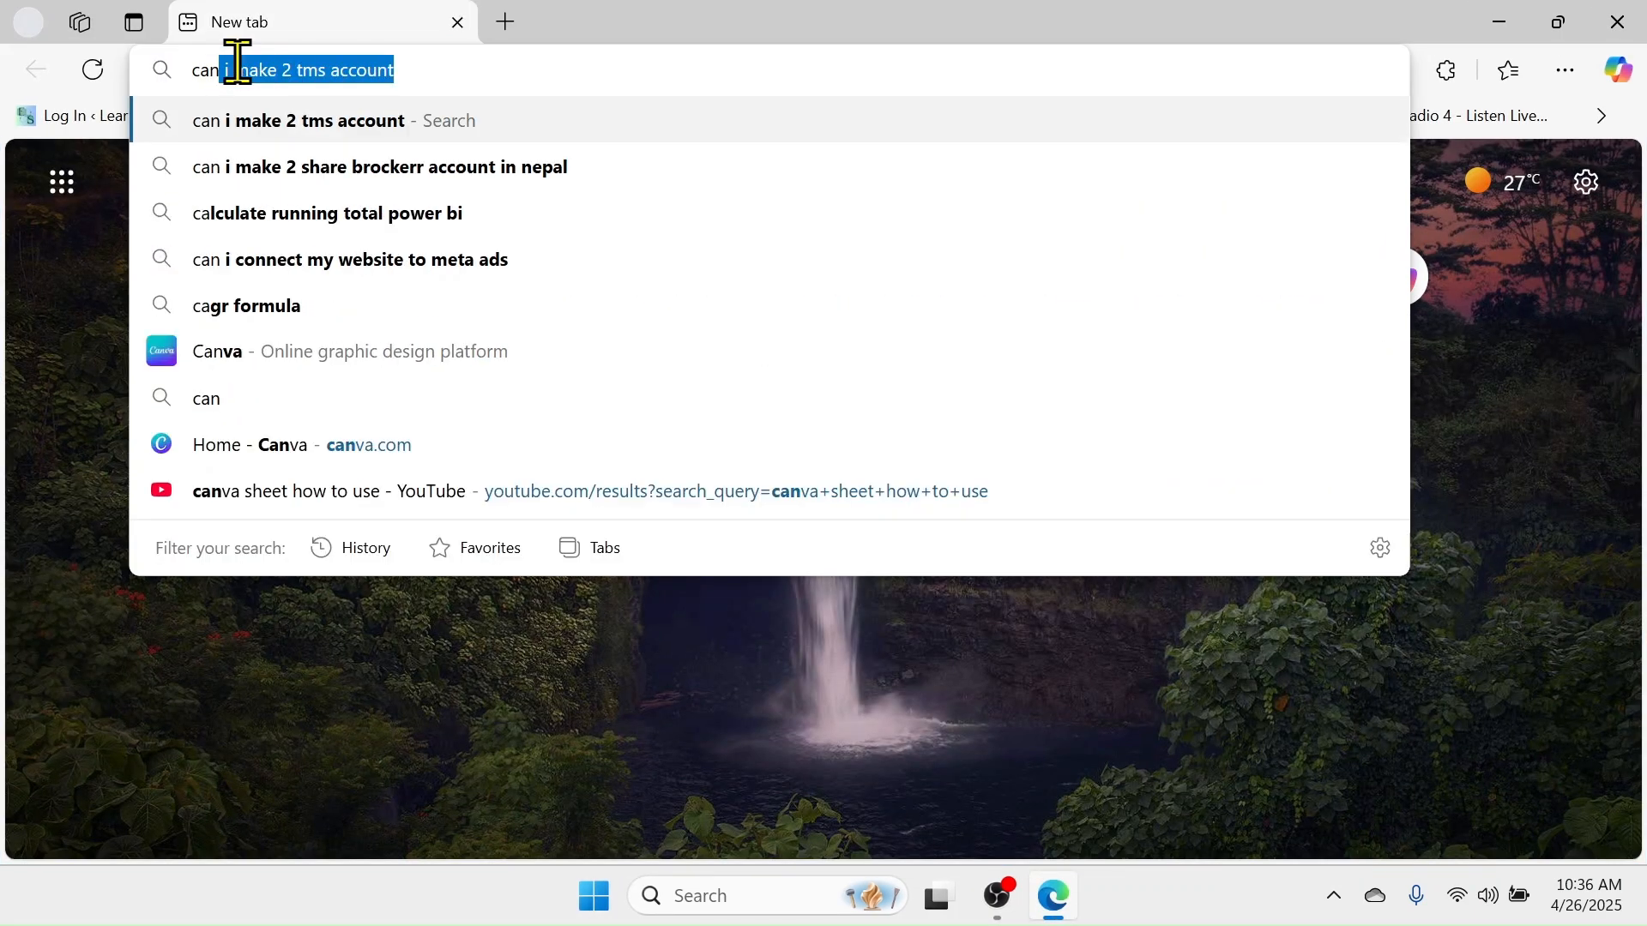
{"action": "type", "text": ".com"}
{"action": "key", "text": "Return"}
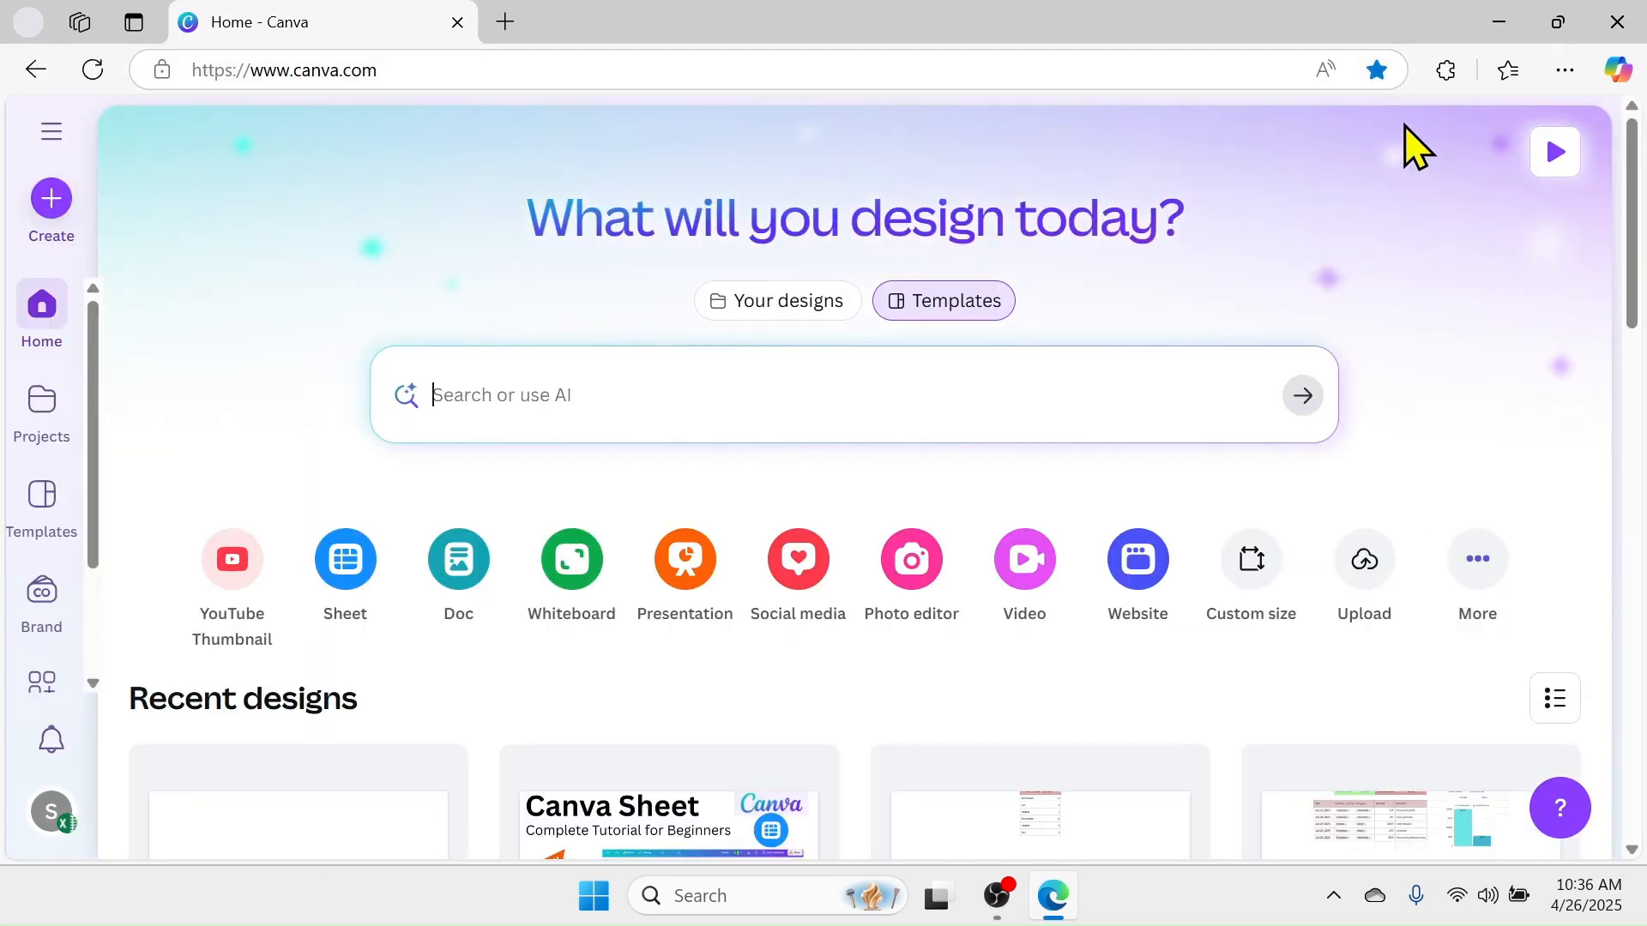
{"action": "left_click", "coordinate": [1617, 21]}
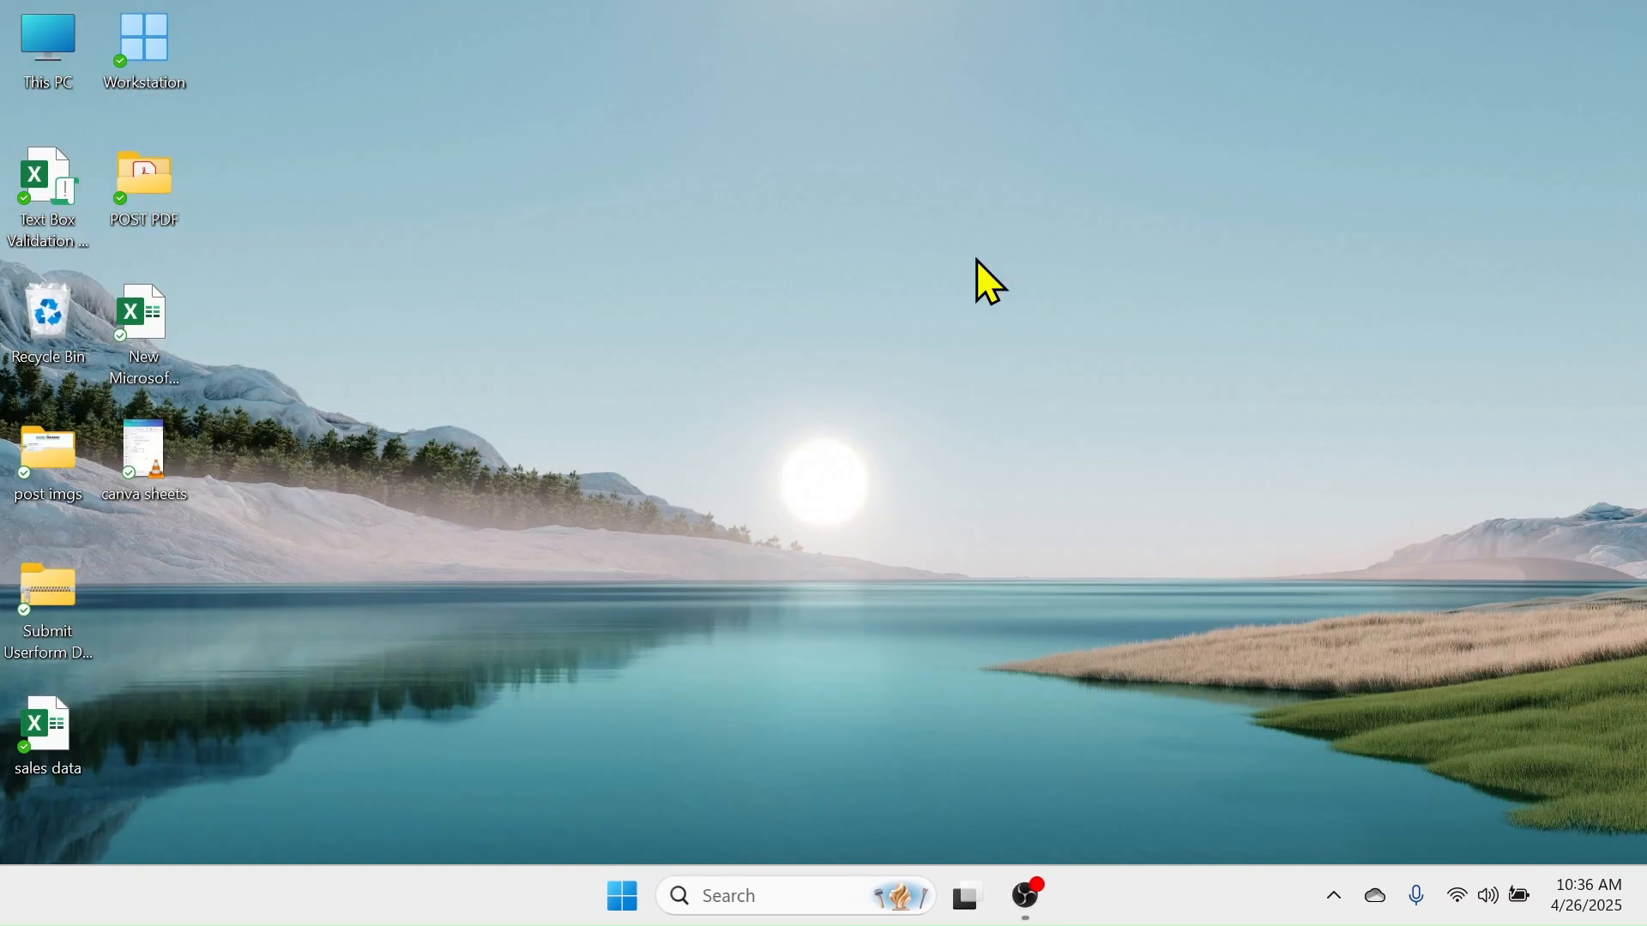
Step: Launch the Canva desktop app and create a new blank Sheet design
{"action": "left_click", "coordinate": [620, 897]}
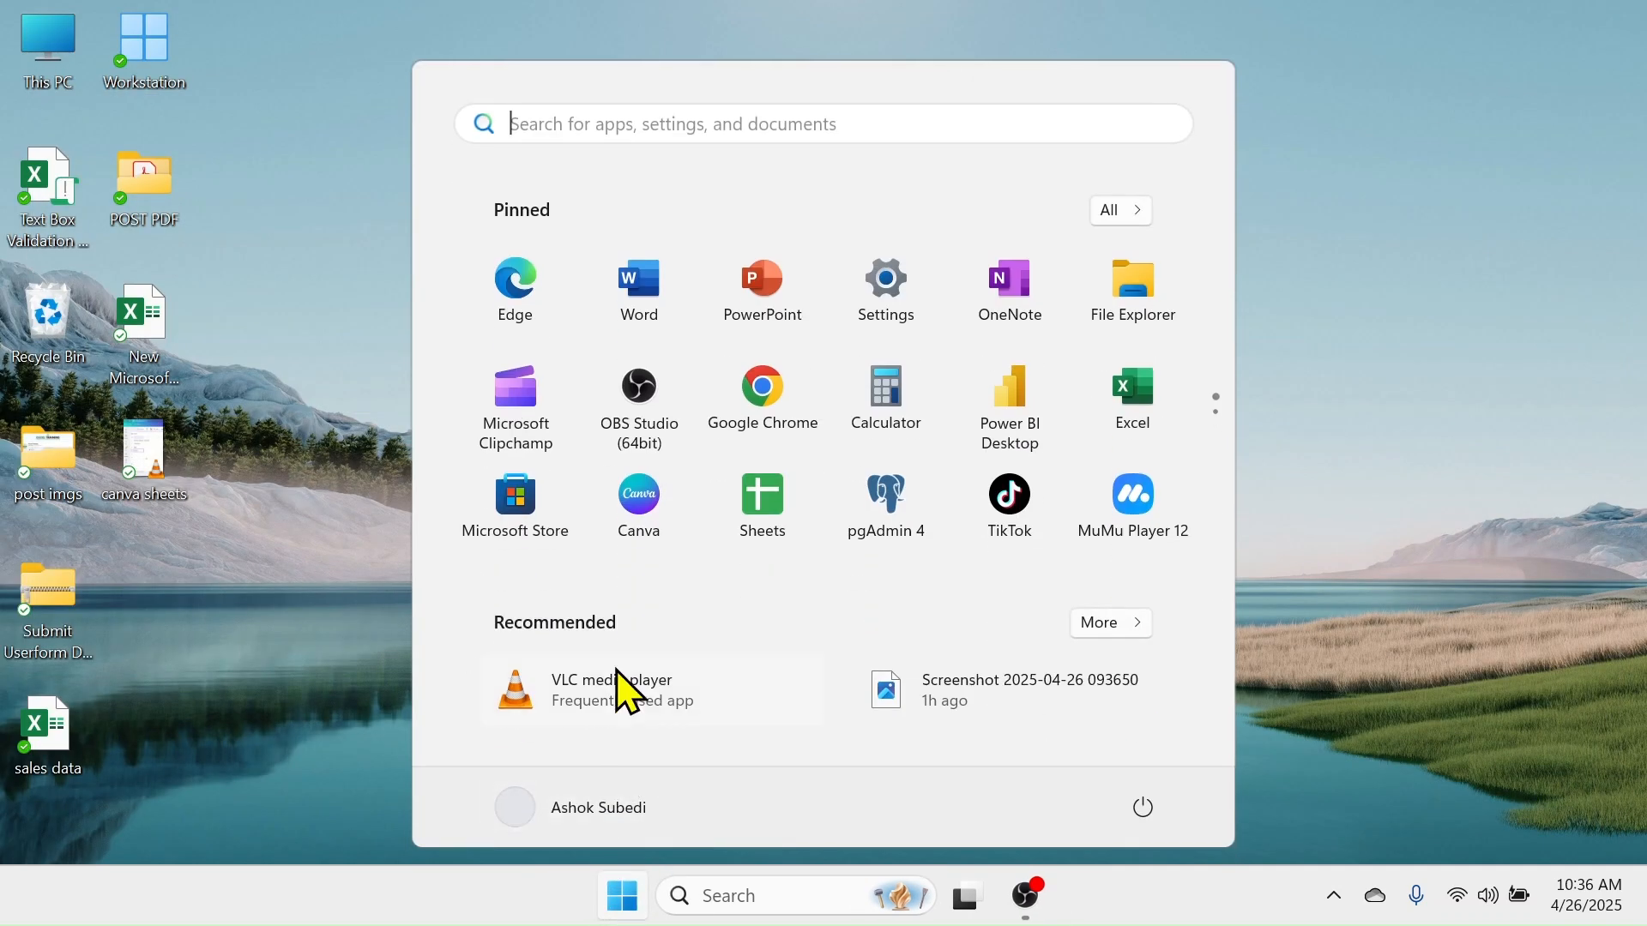
{"action": "left_click", "coordinate": [650, 536]}
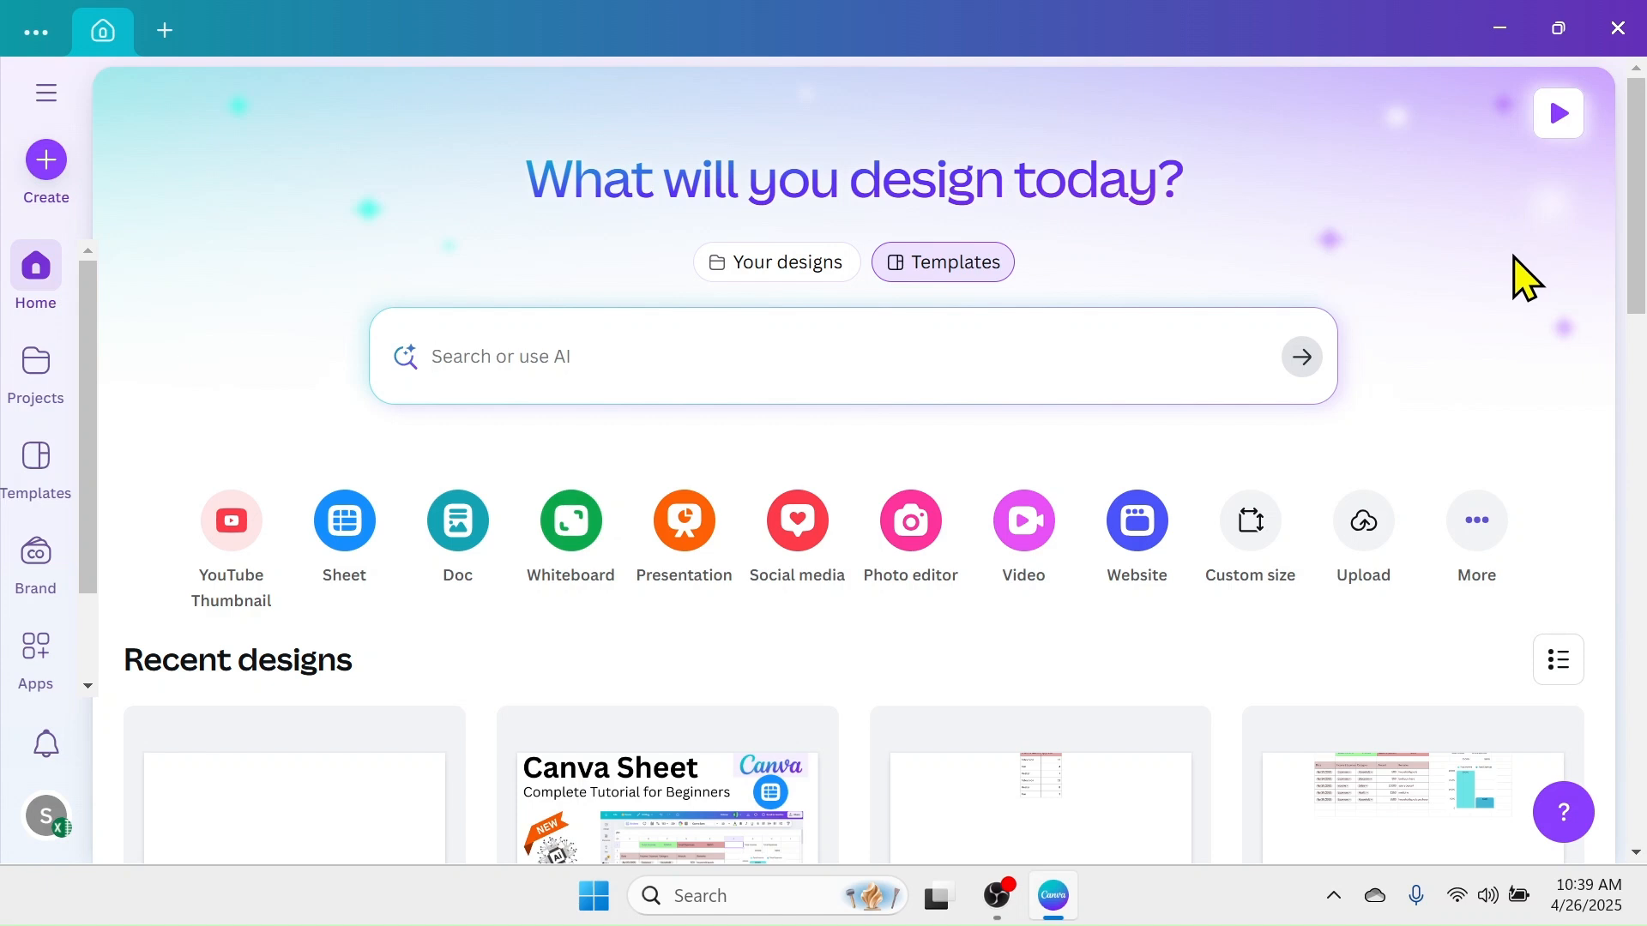
{"action": "left_click", "coordinate": [345, 521]}
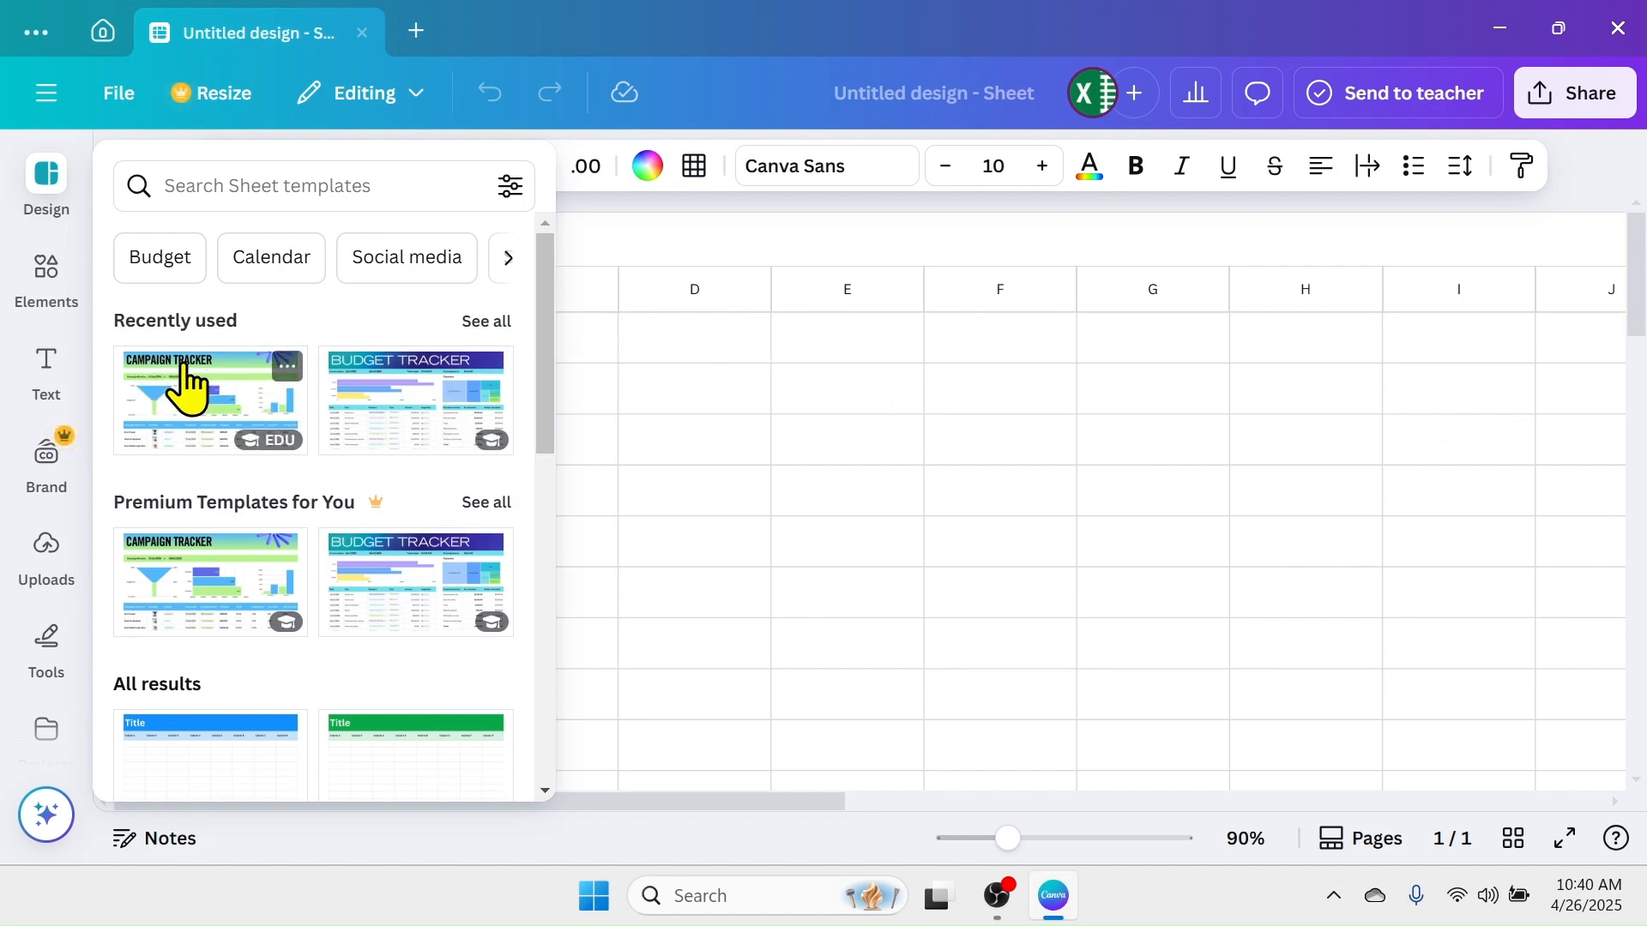
Step: Browse the available Sheet templates and return to the blank grid without applying one
{"action": "left_click_drag", "start_coordinate": [548, 353], "coordinate": [543, 489]}
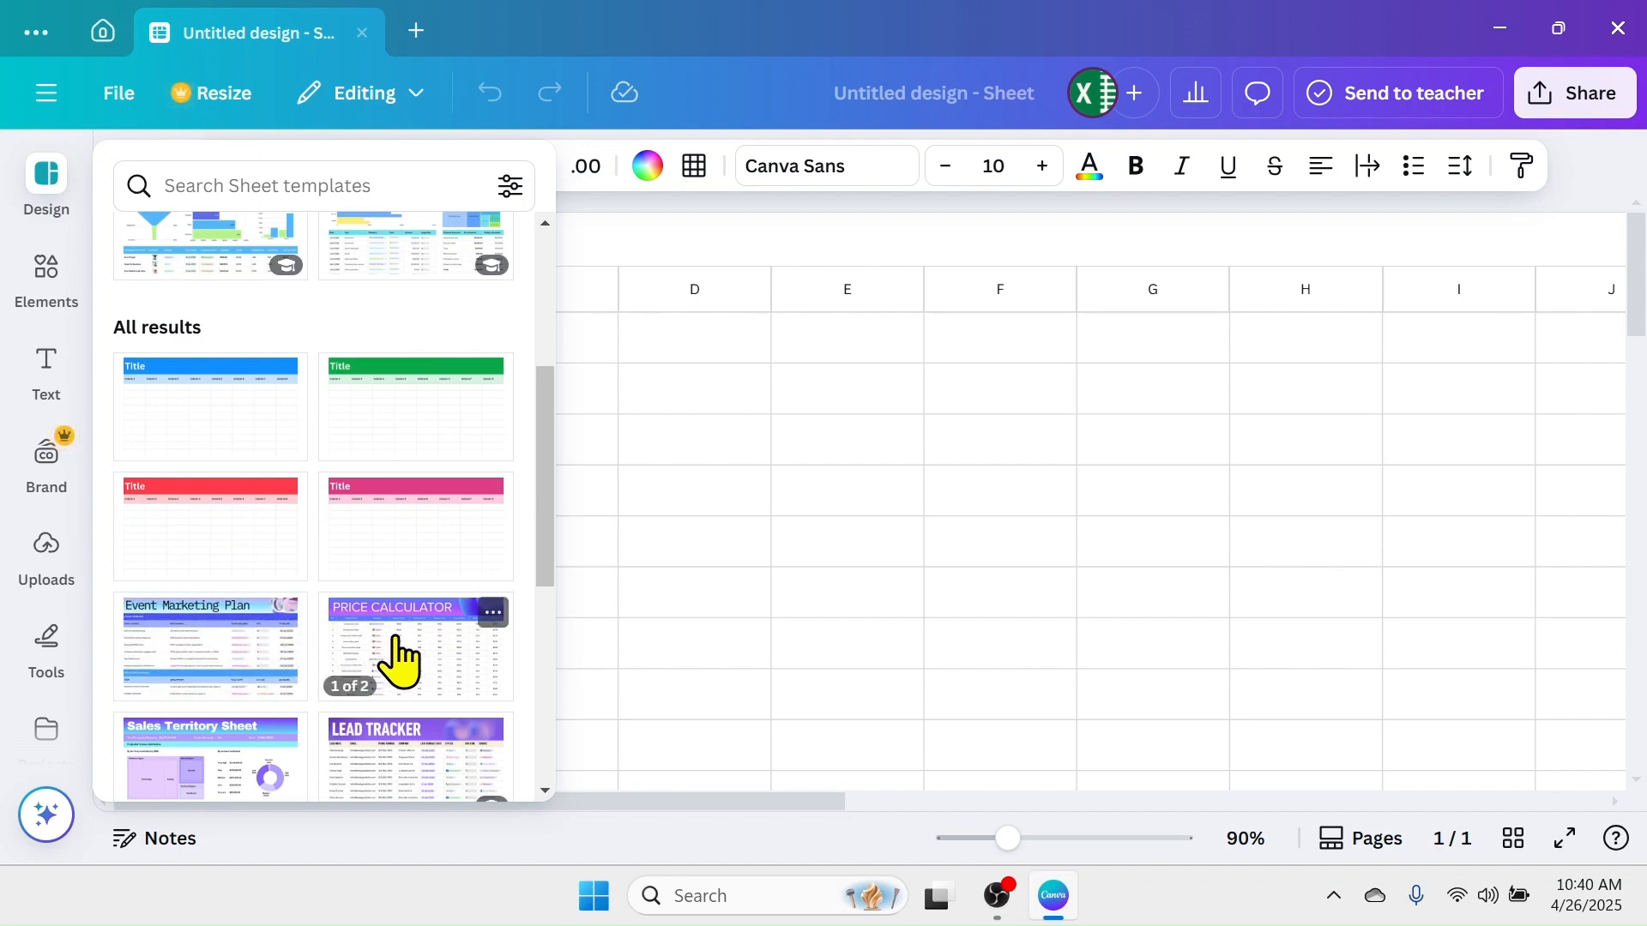
{"action": "left_click_drag", "start_coordinate": [551, 563], "coordinate": [553, 693]}
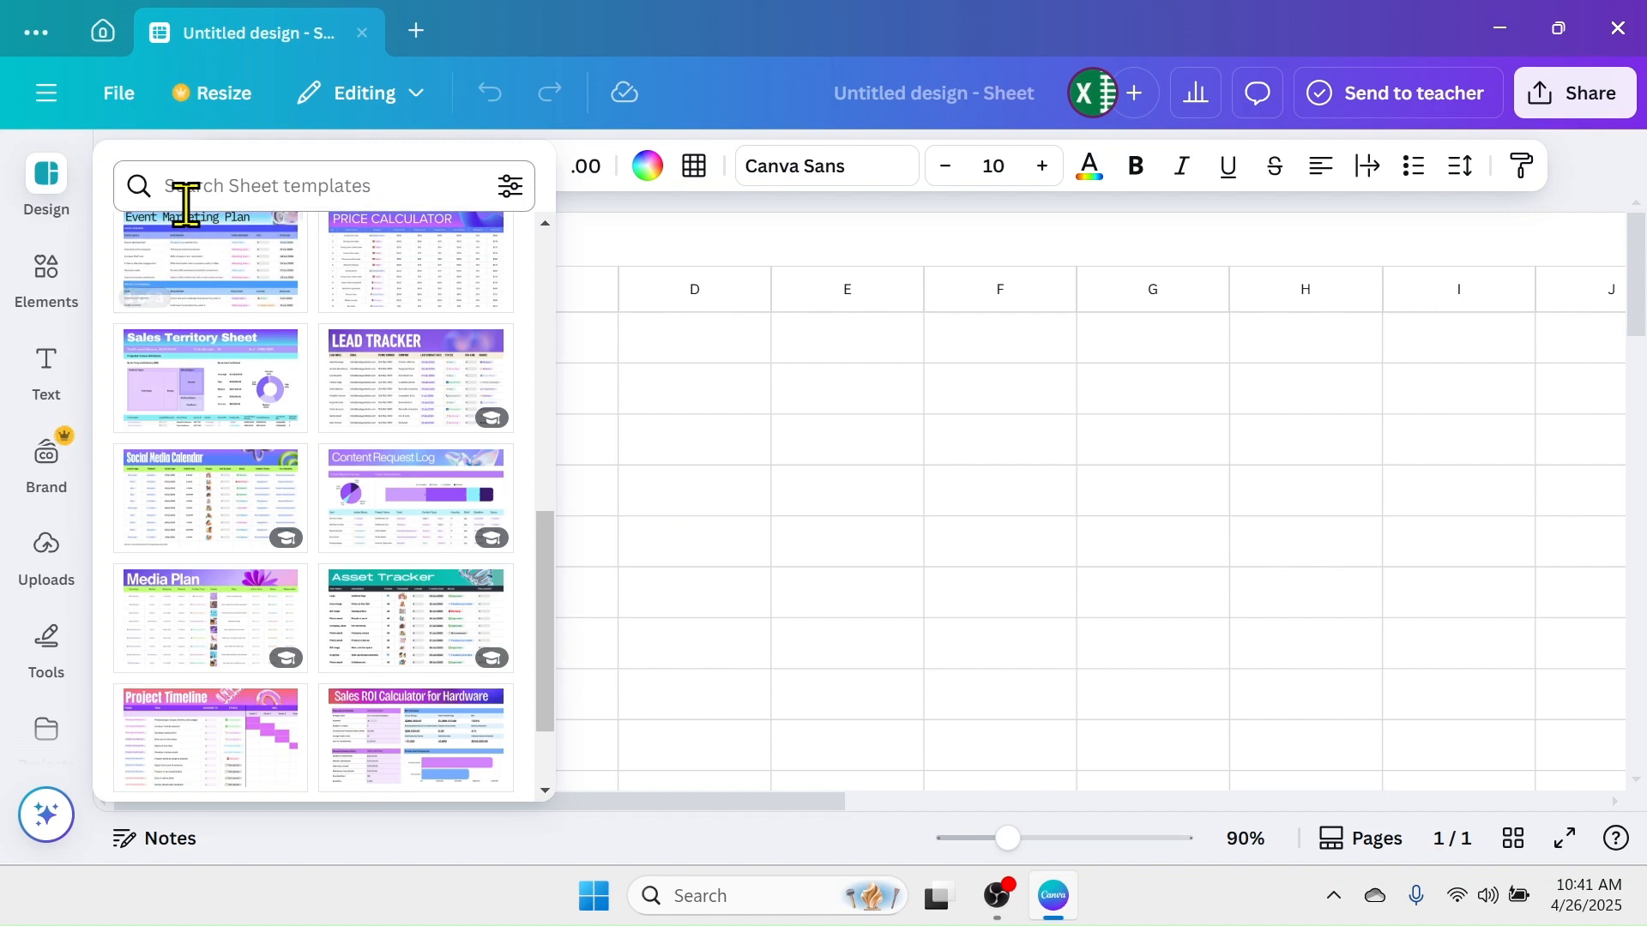
{"action": "left_click", "coordinate": [999, 392]}
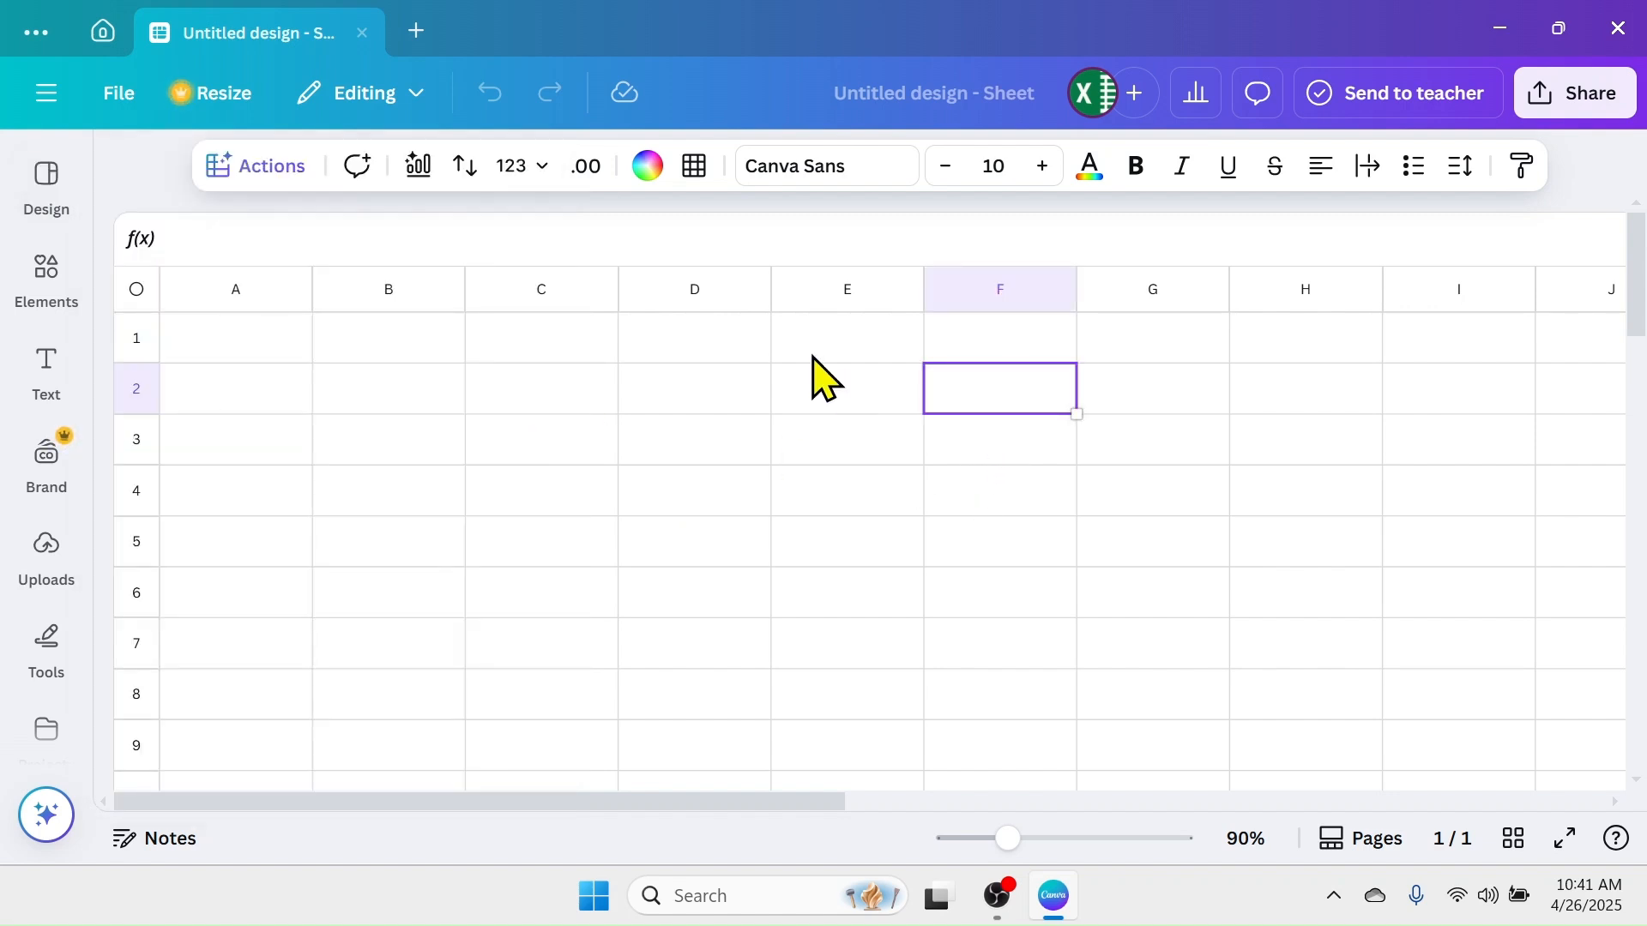
{"action": "left_click", "coordinate": [711, 353]}
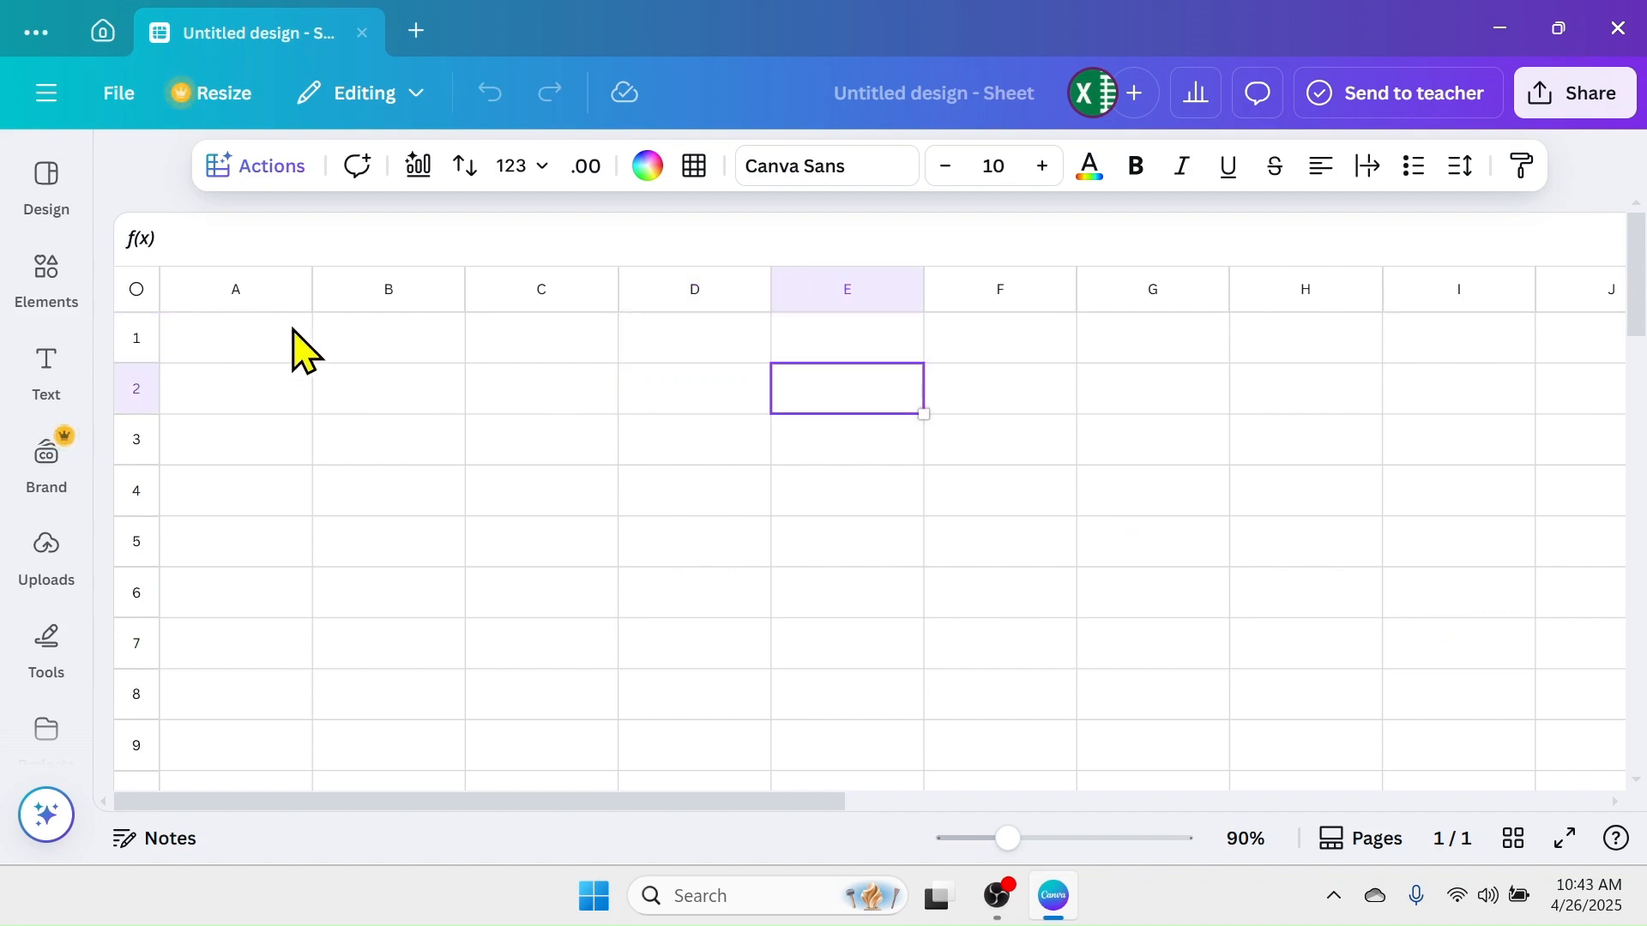
Step: Select columns A through F of the blank sheet one at a time
{"action": "left_click", "coordinate": [257, 287]}
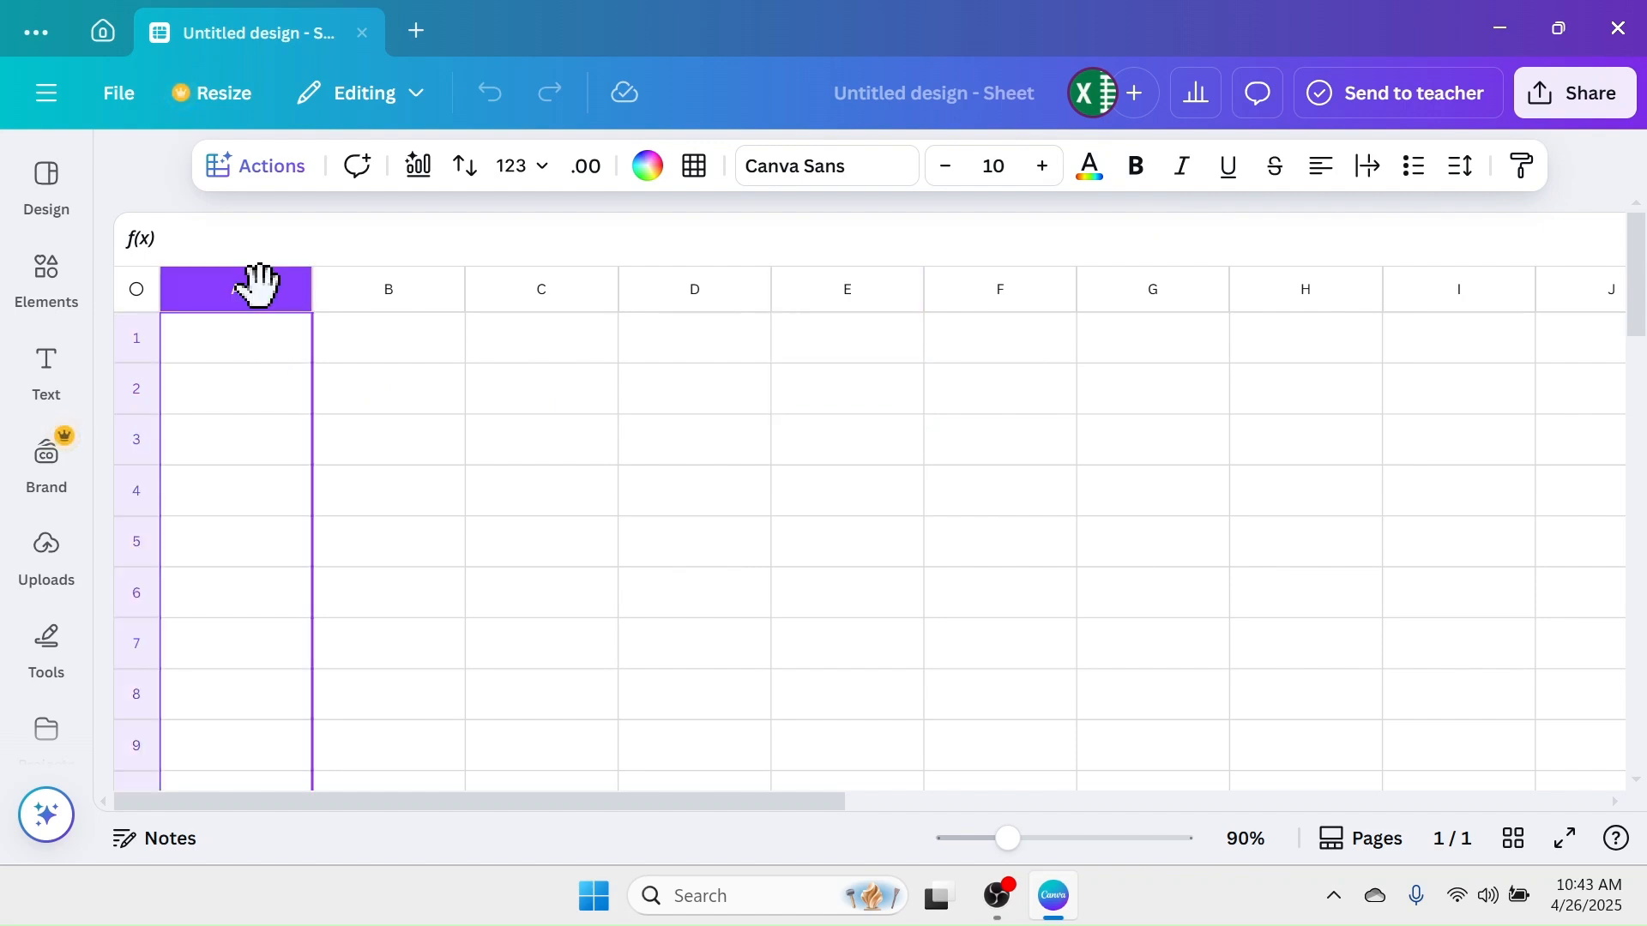
{"action": "left_click", "coordinate": [391, 290]}
{"action": "left_click", "coordinate": [544, 288]}
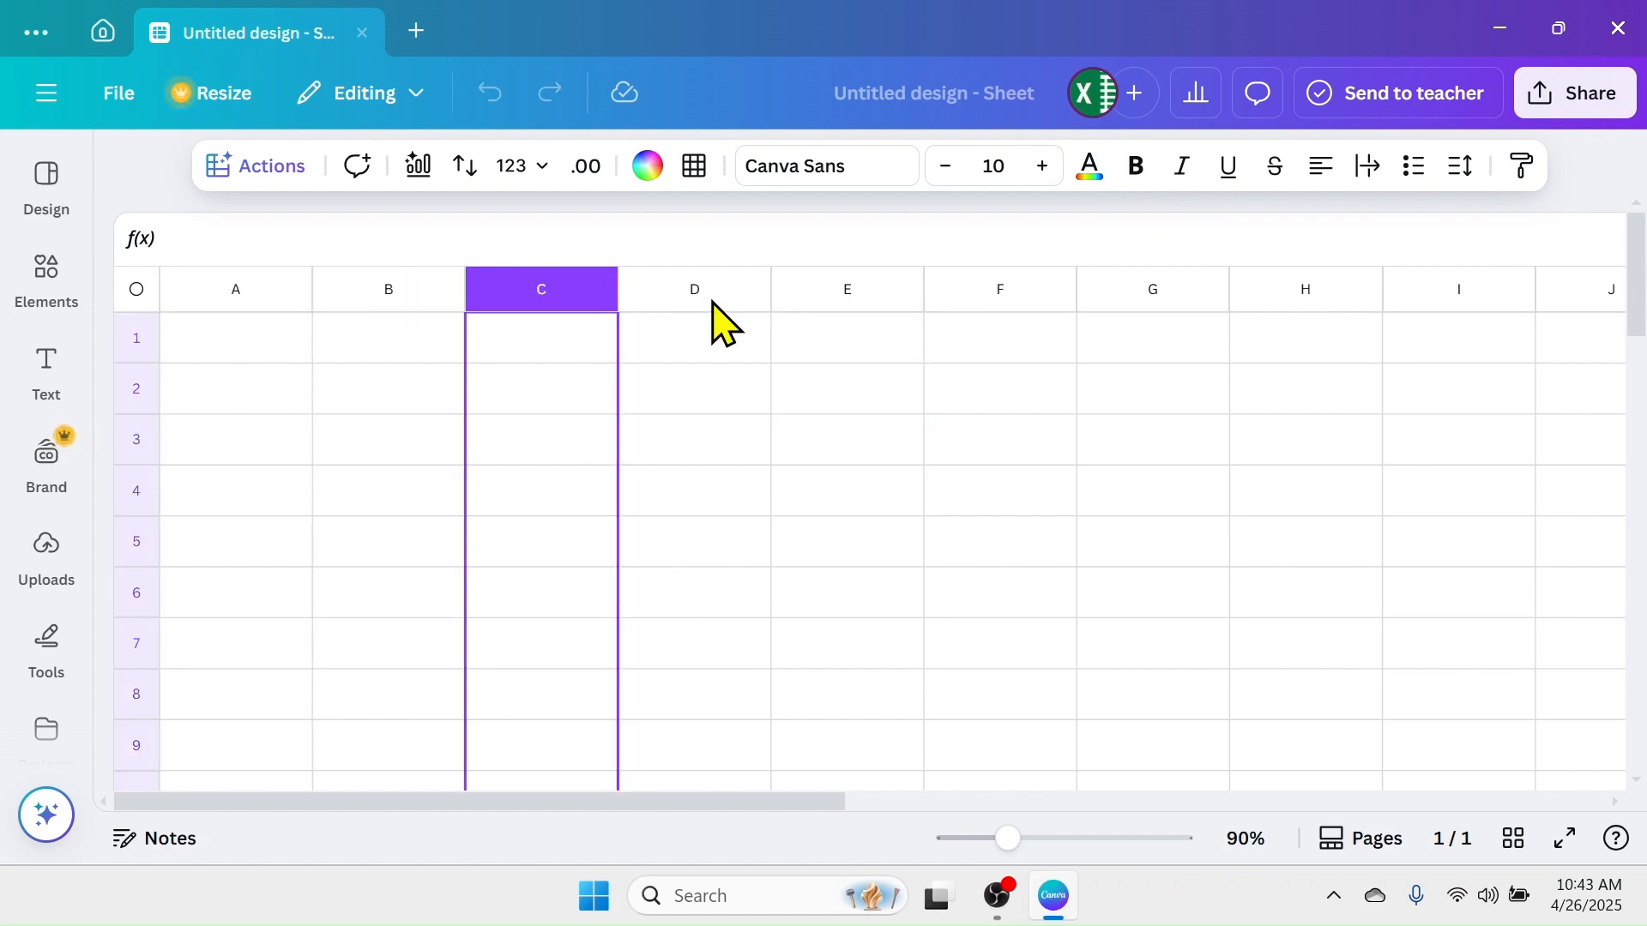
{"action": "left_click", "coordinate": [737, 292]}
{"action": "left_click", "coordinate": [866, 294]}
{"action": "left_click", "coordinate": [973, 296]}
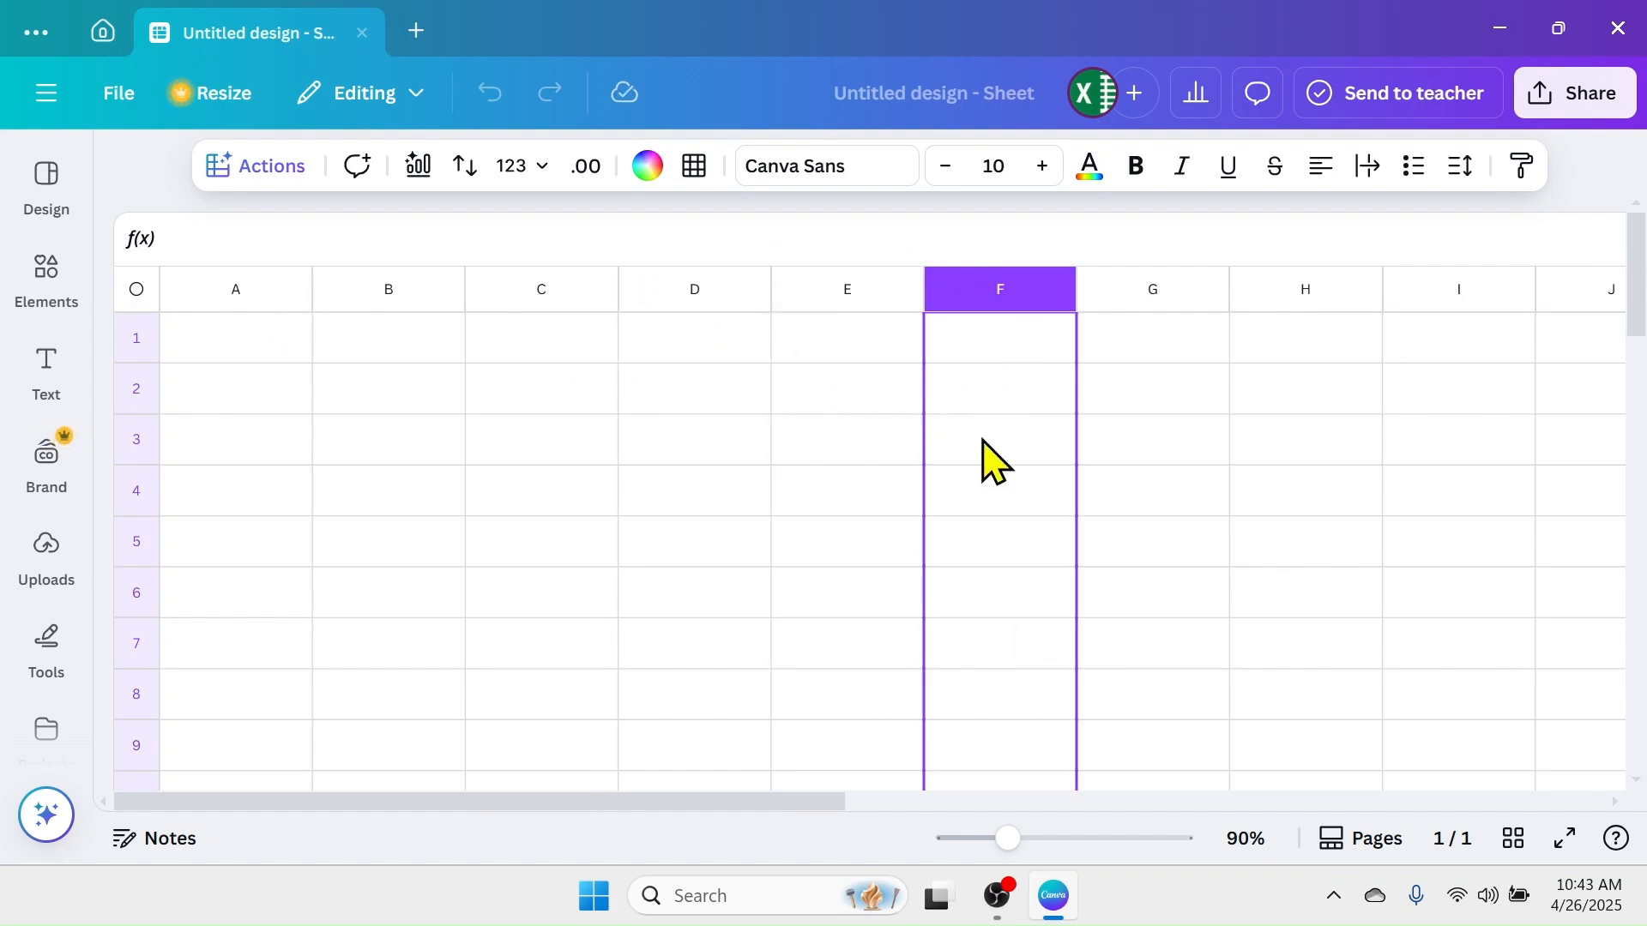
Step: Select rows 1 through 5 of the blank sheet one at a time
{"action": "left_click", "coordinate": [142, 336]}
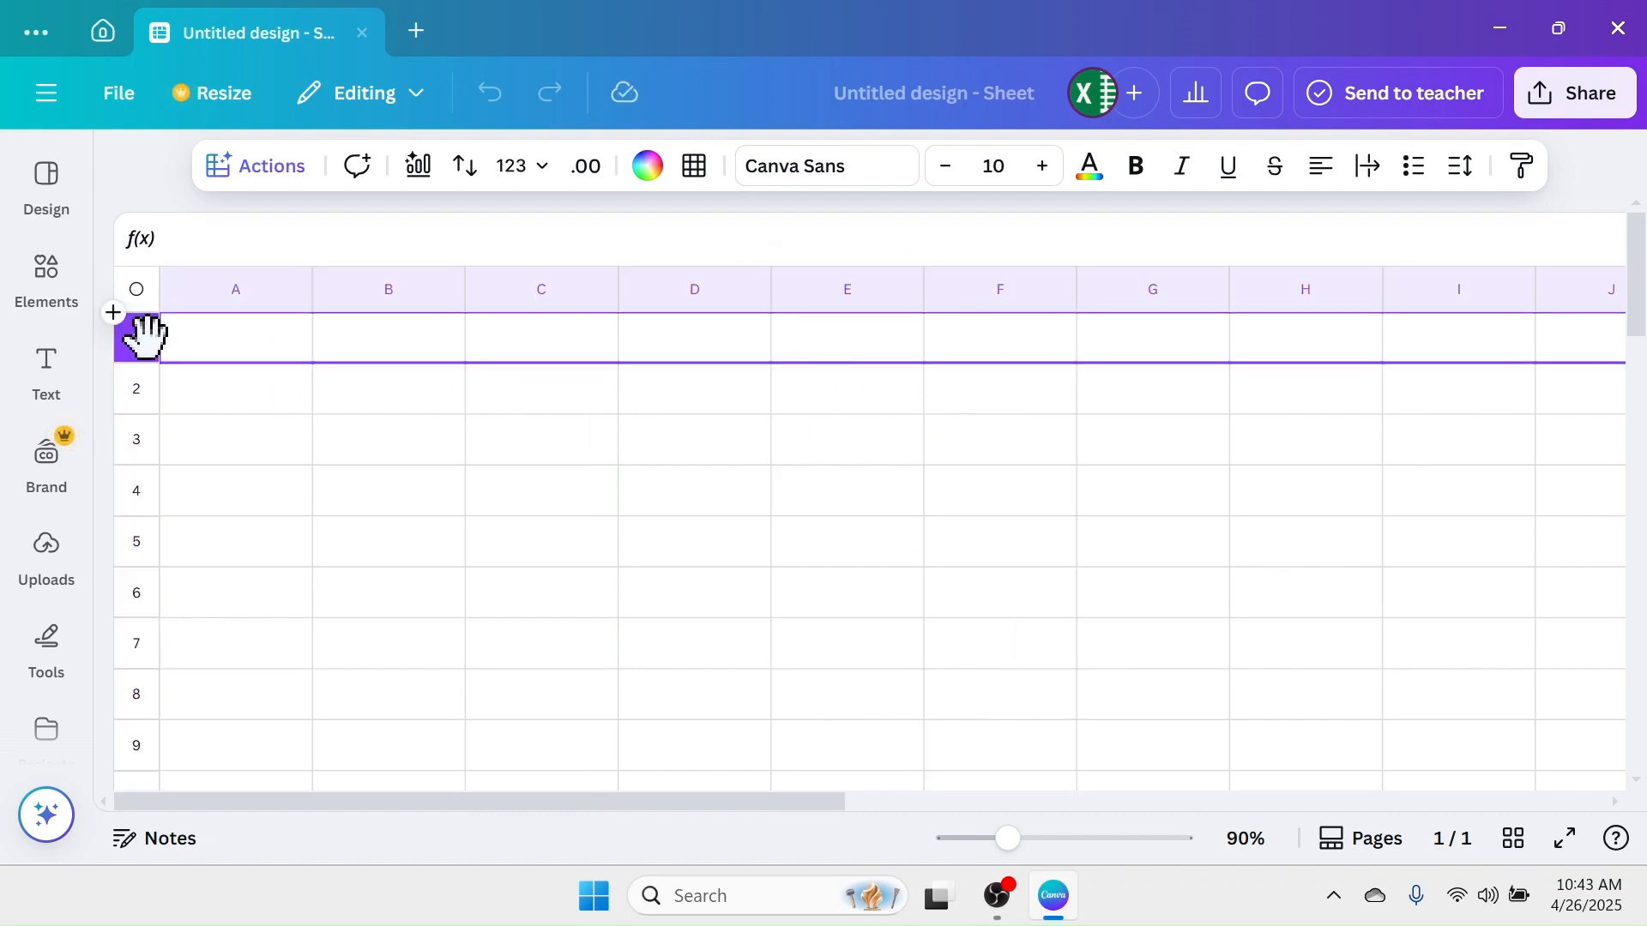
{"action": "left_click", "coordinate": [141, 404]}
{"action": "left_click", "coordinate": [138, 455]}
{"action": "left_click", "coordinate": [141, 504]}
{"action": "left_click", "coordinate": [137, 543]}
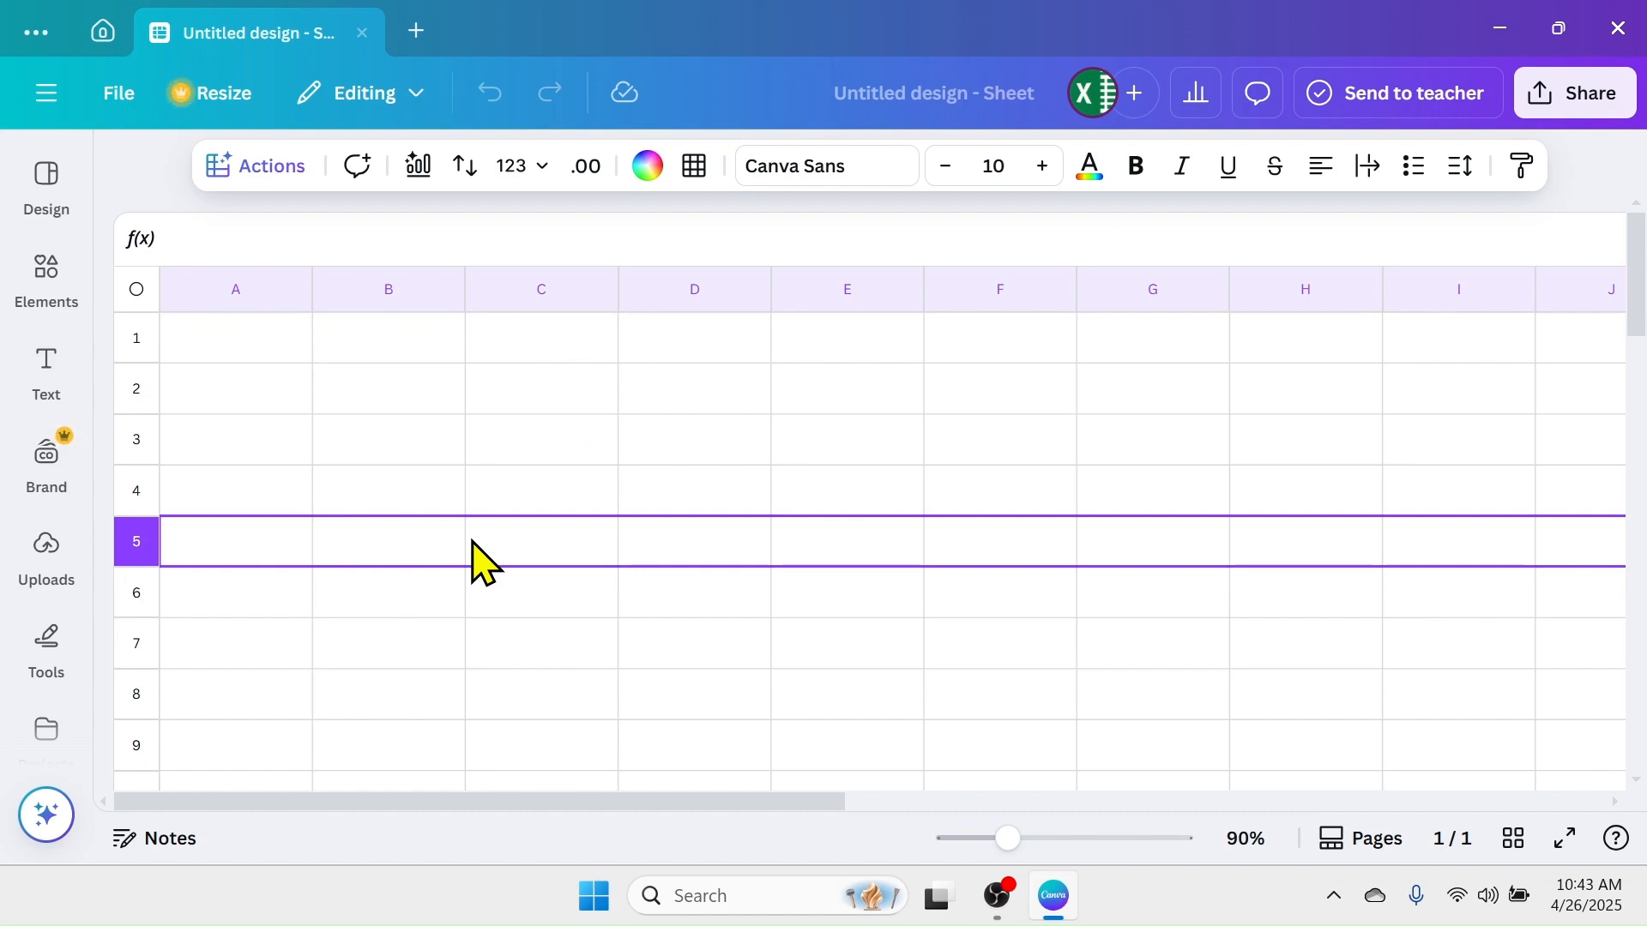
{"action": "left_click", "coordinate": [526, 435]}
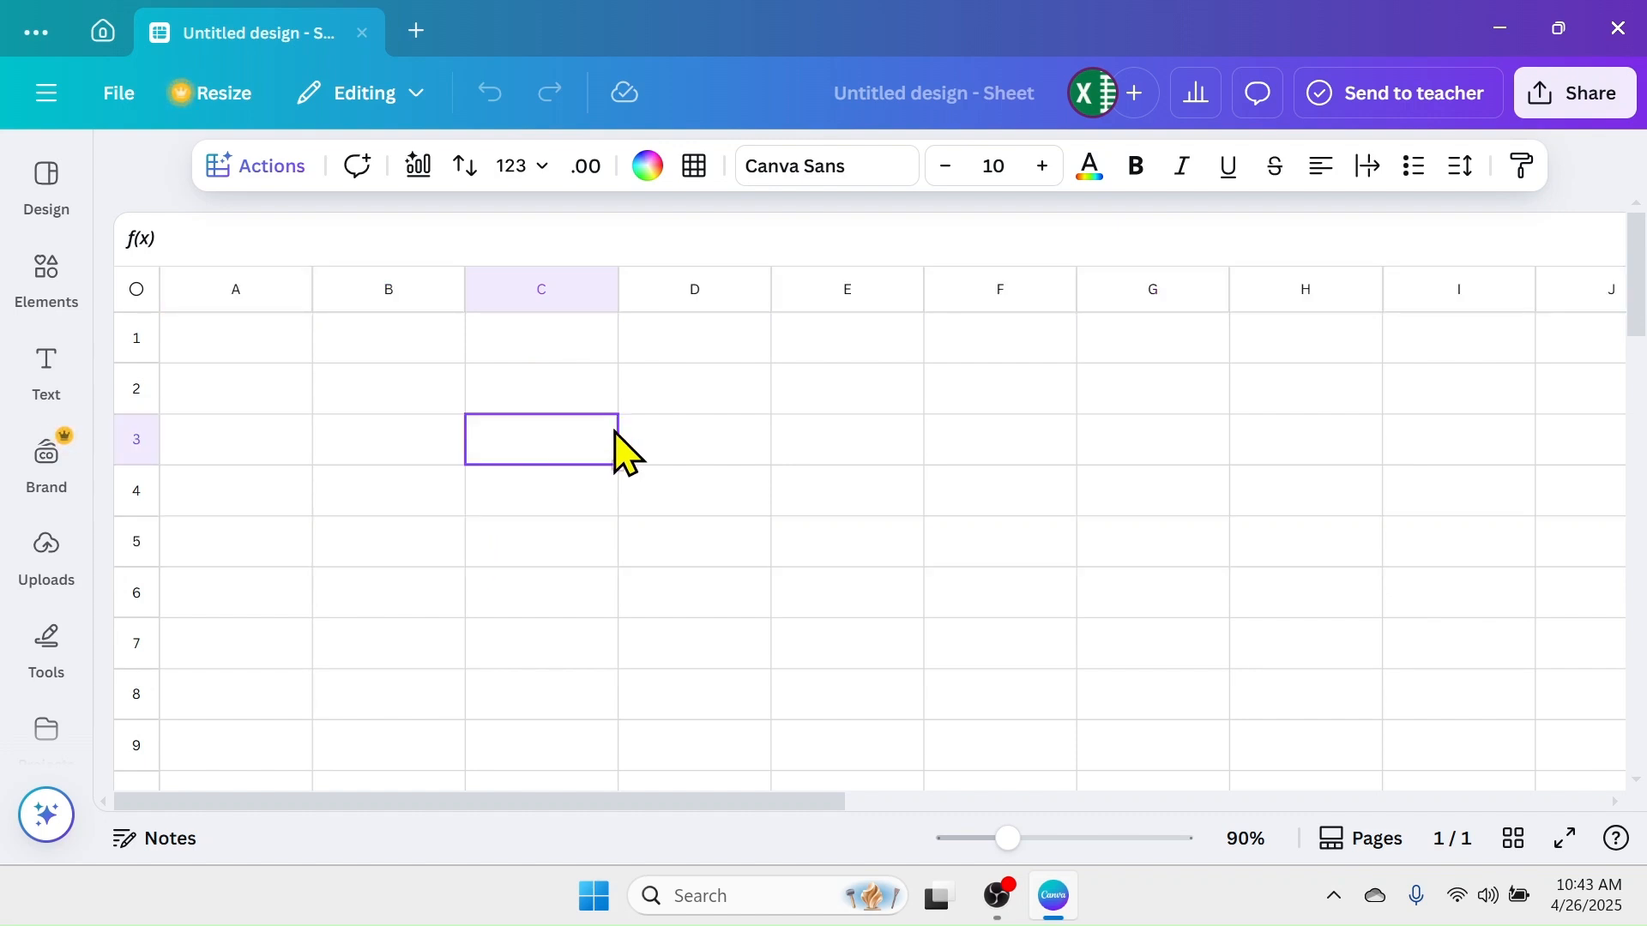
{"action": "left_click", "coordinate": [676, 442]}
{"action": "left_click", "coordinate": [868, 501]}
{"action": "left_click", "coordinate": [798, 553]}
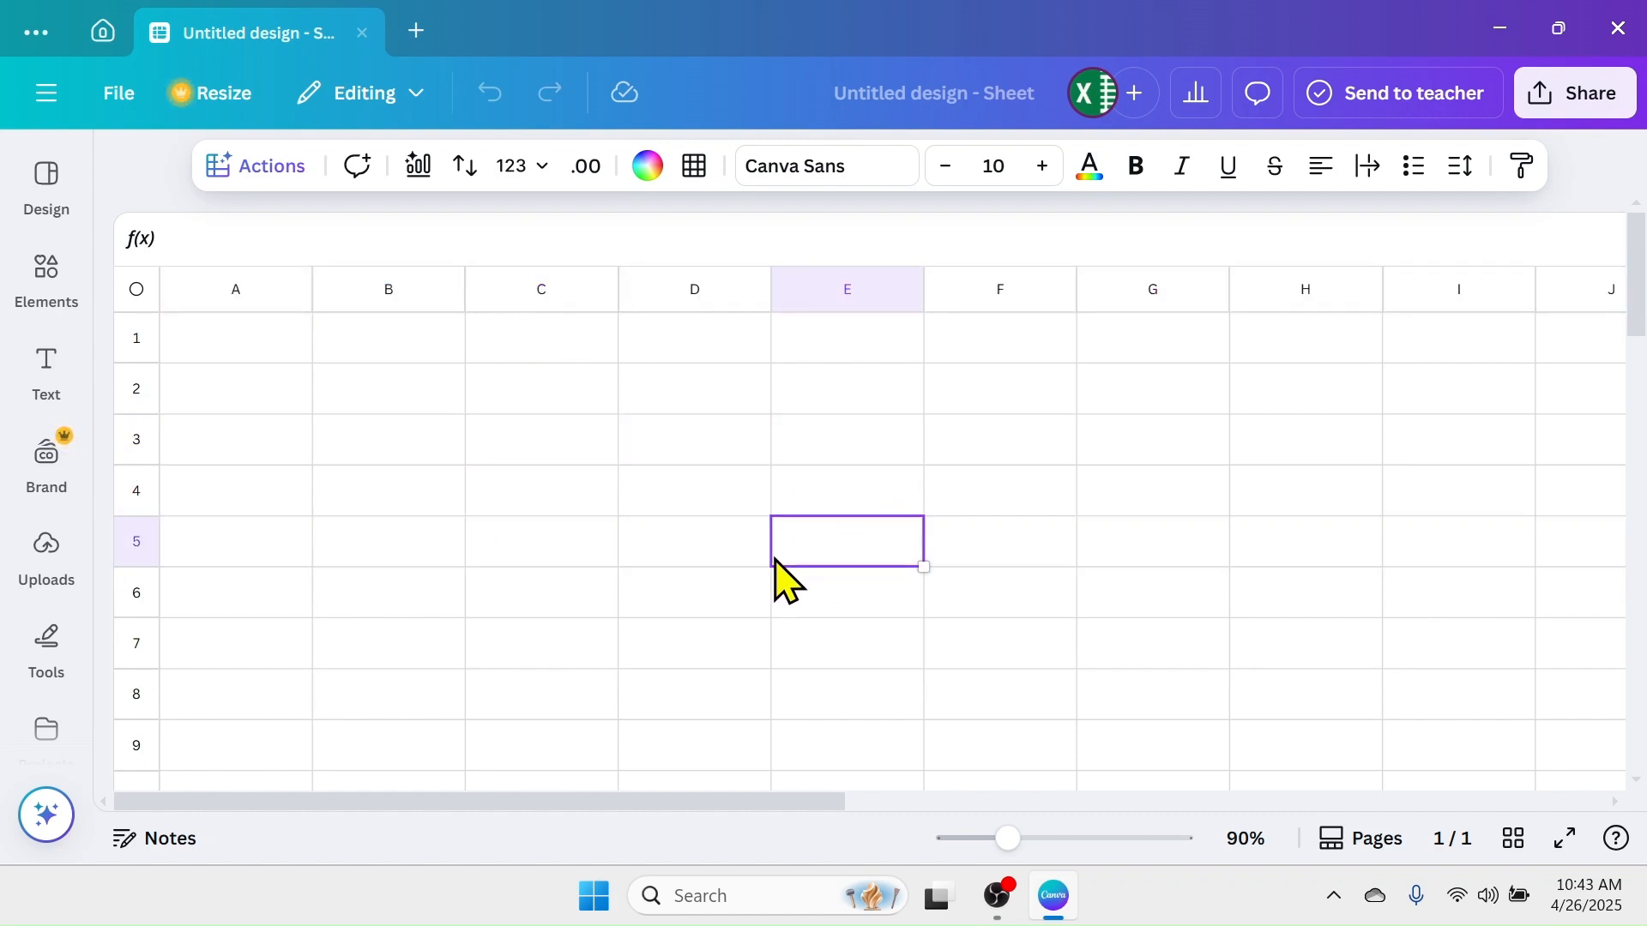
{"action": "left_click", "coordinate": [686, 553]}
{"action": "left_click", "coordinate": [567, 554]}
{"action": "left_click", "coordinate": [549, 592]}
{"action": "left_click", "coordinate": [369, 594]}
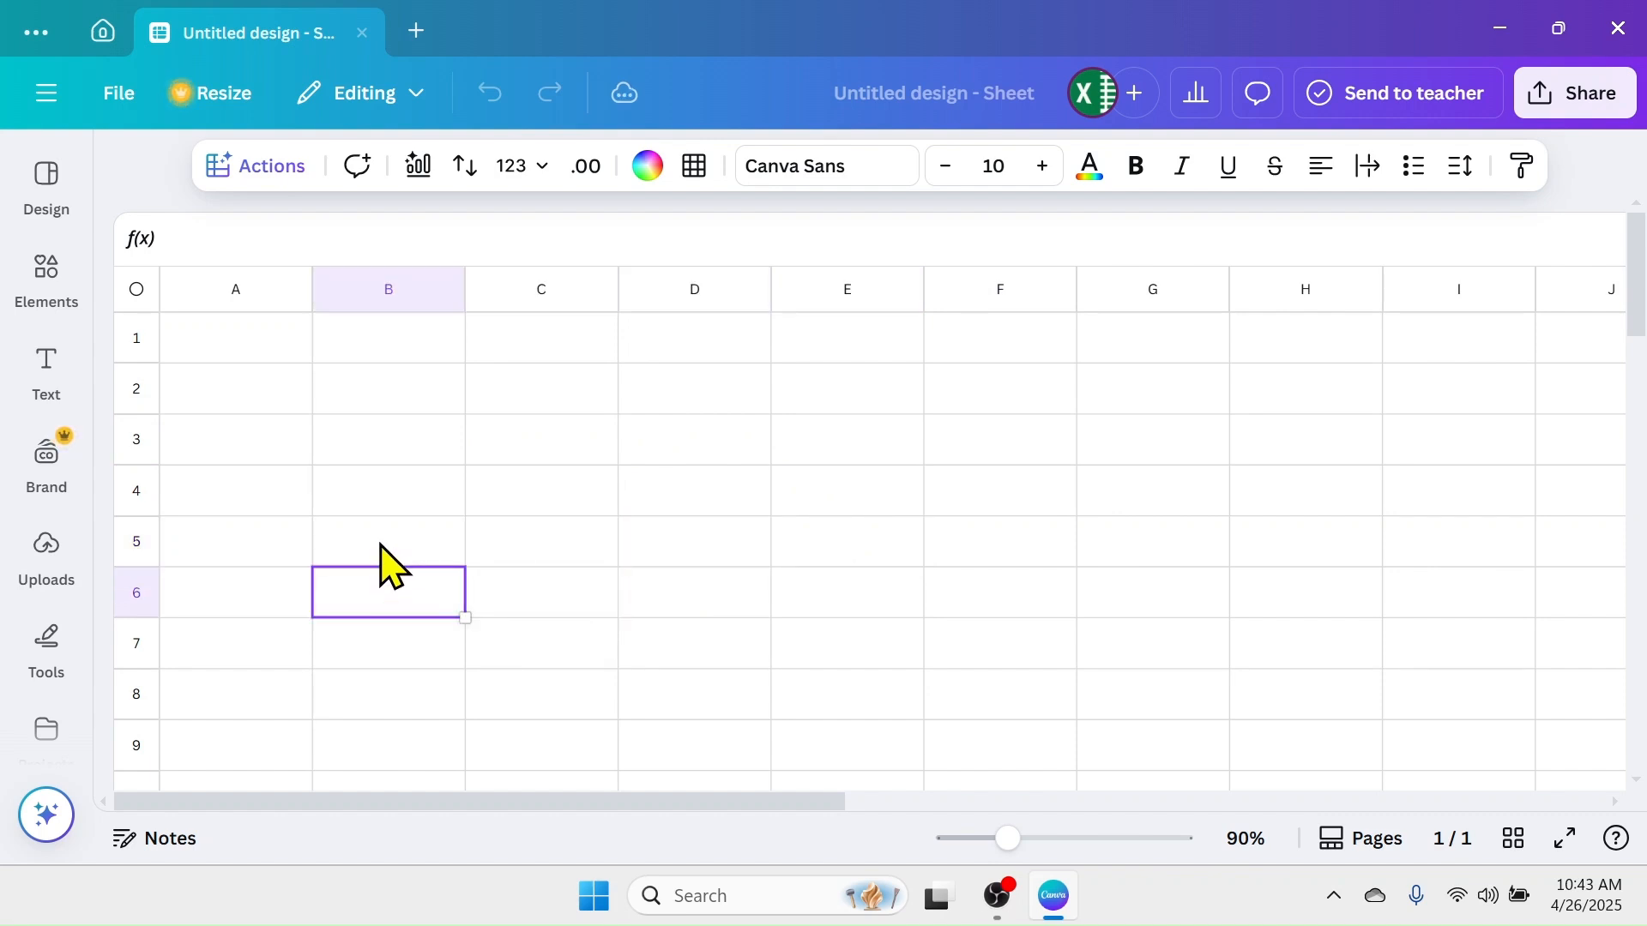
{"action": "left_click", "coordinate": [380, 543]}
{"action": "left_click", "coordinate": [523, 493]}
{"action": "left_click", "coordinate": [399, 391]}
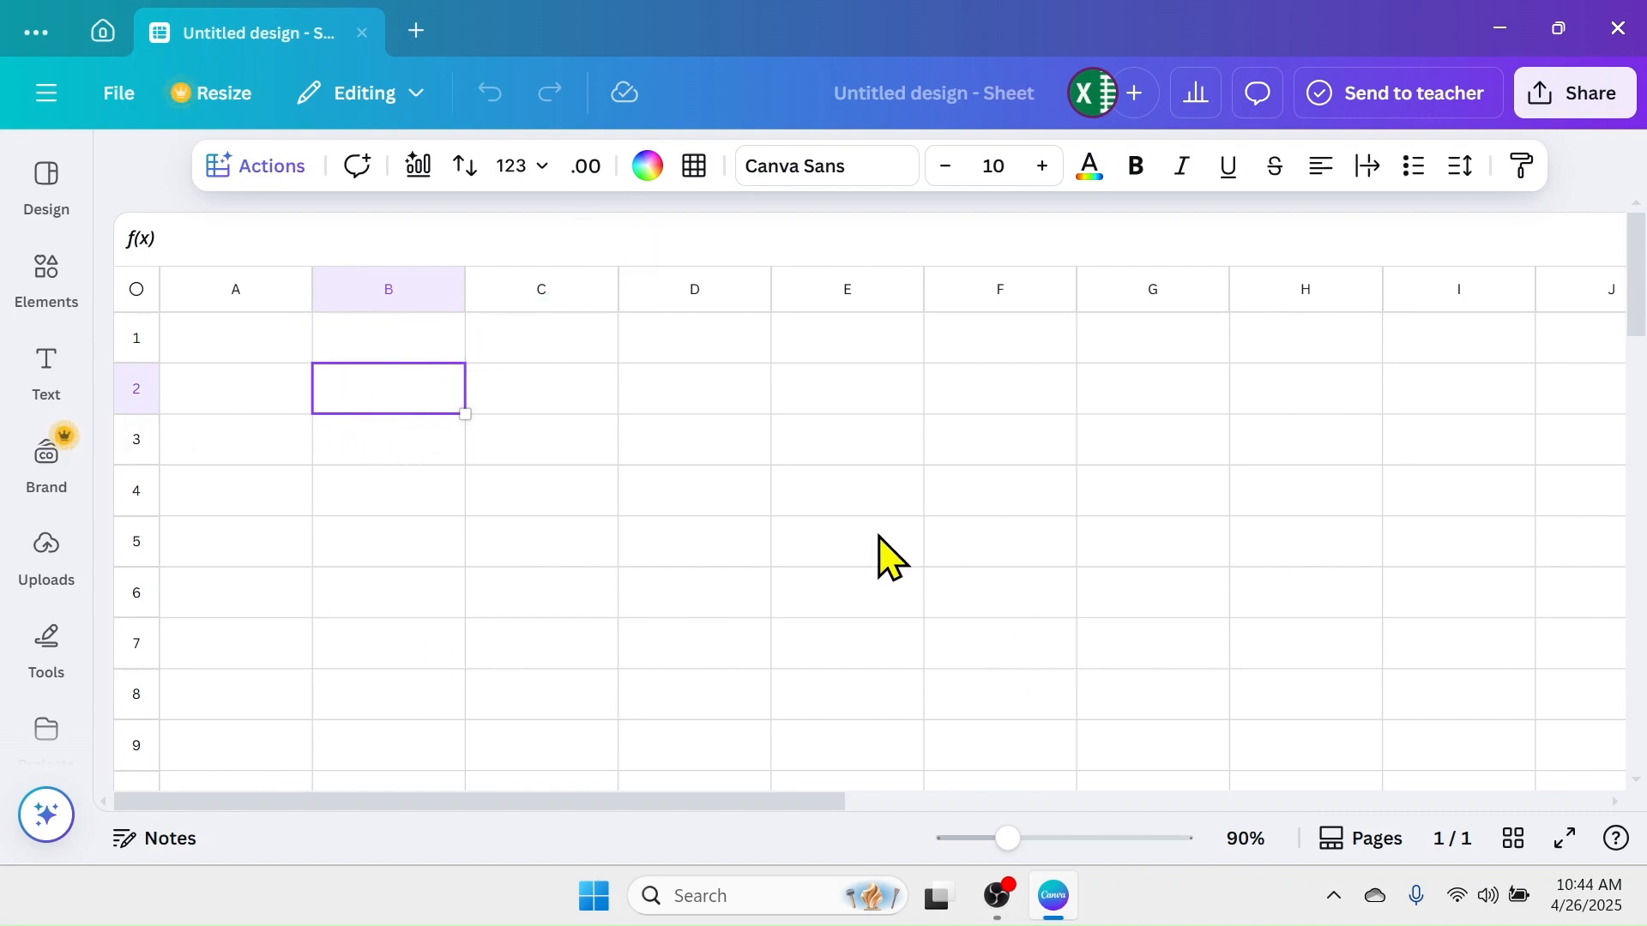
{"action": "left_click", "coordinate": [849, 542]}
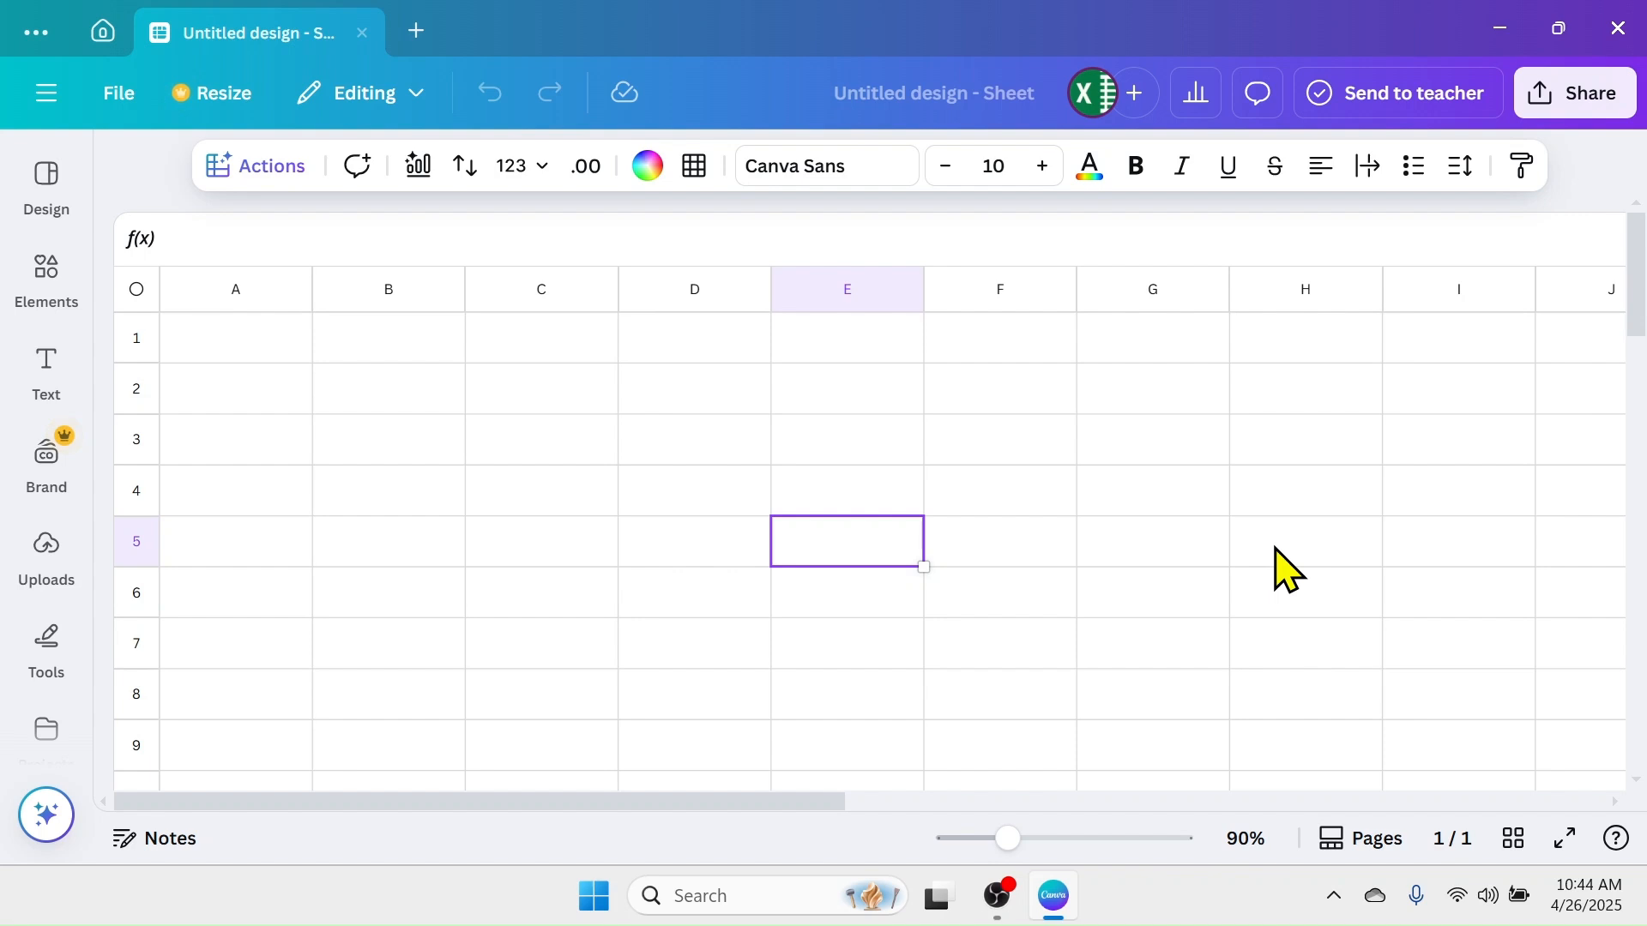
{"action": "left_click", "coordinate": [1051, 508]}
{"action": "left_click", "coordinate": [861, 457]}
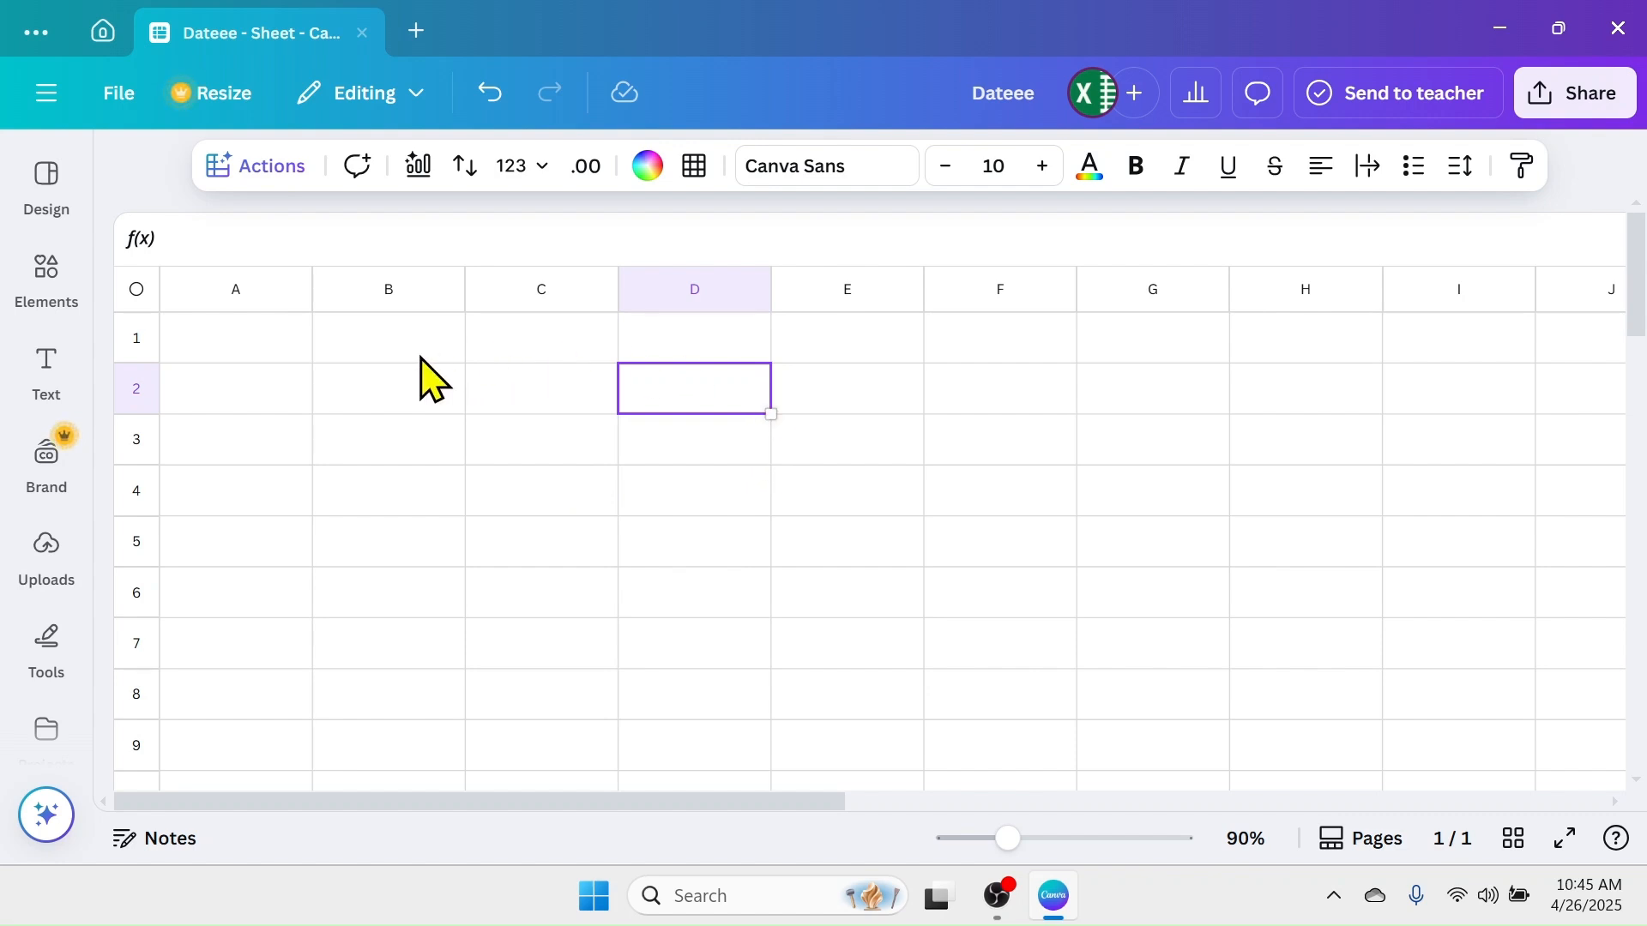
Step: Enter the header text "Dateee" in cell A1
{"action": "left_click", "coordinate": [228, 339]}
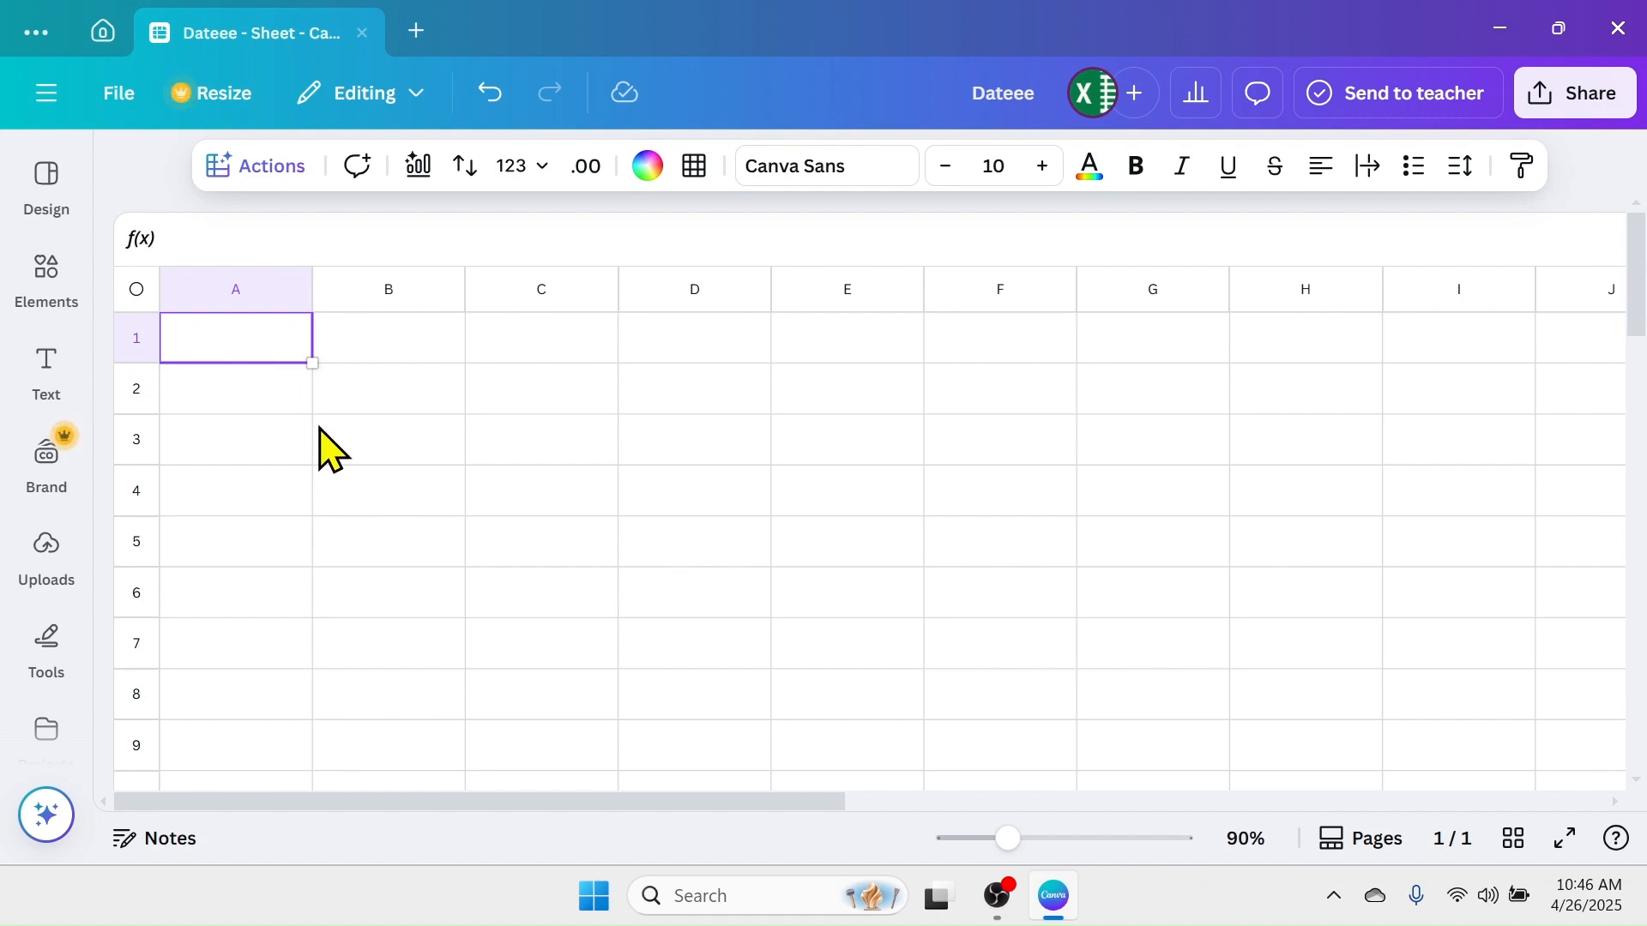
{"action": "type", "text": "Dateee"}
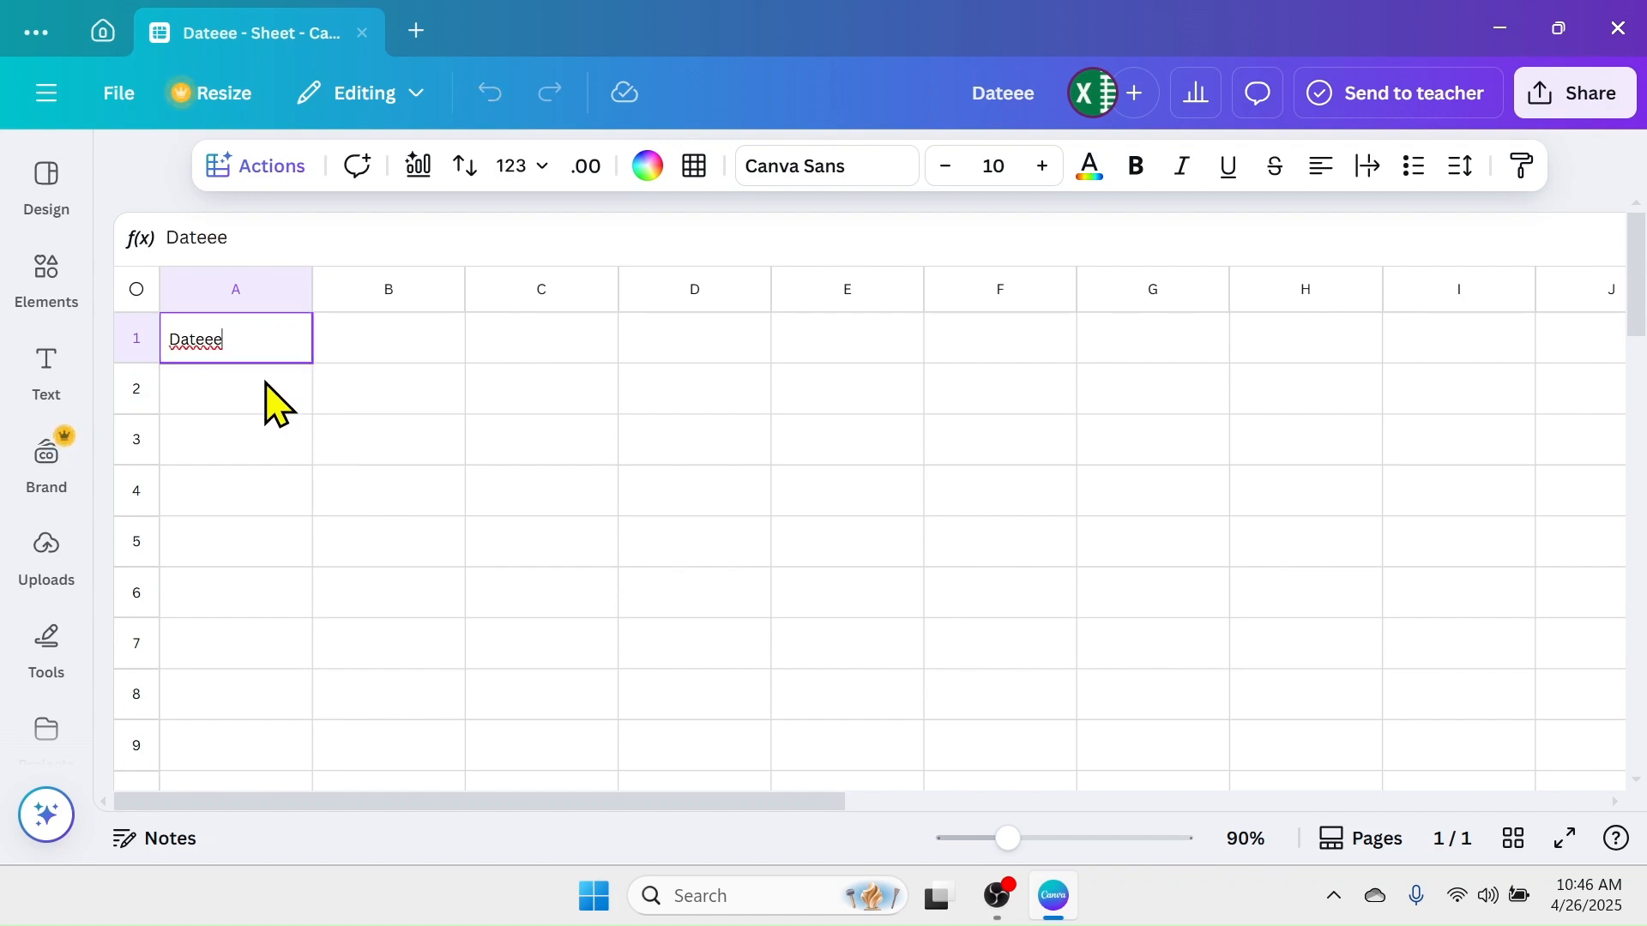
{"action": "key", "text": "Return"}
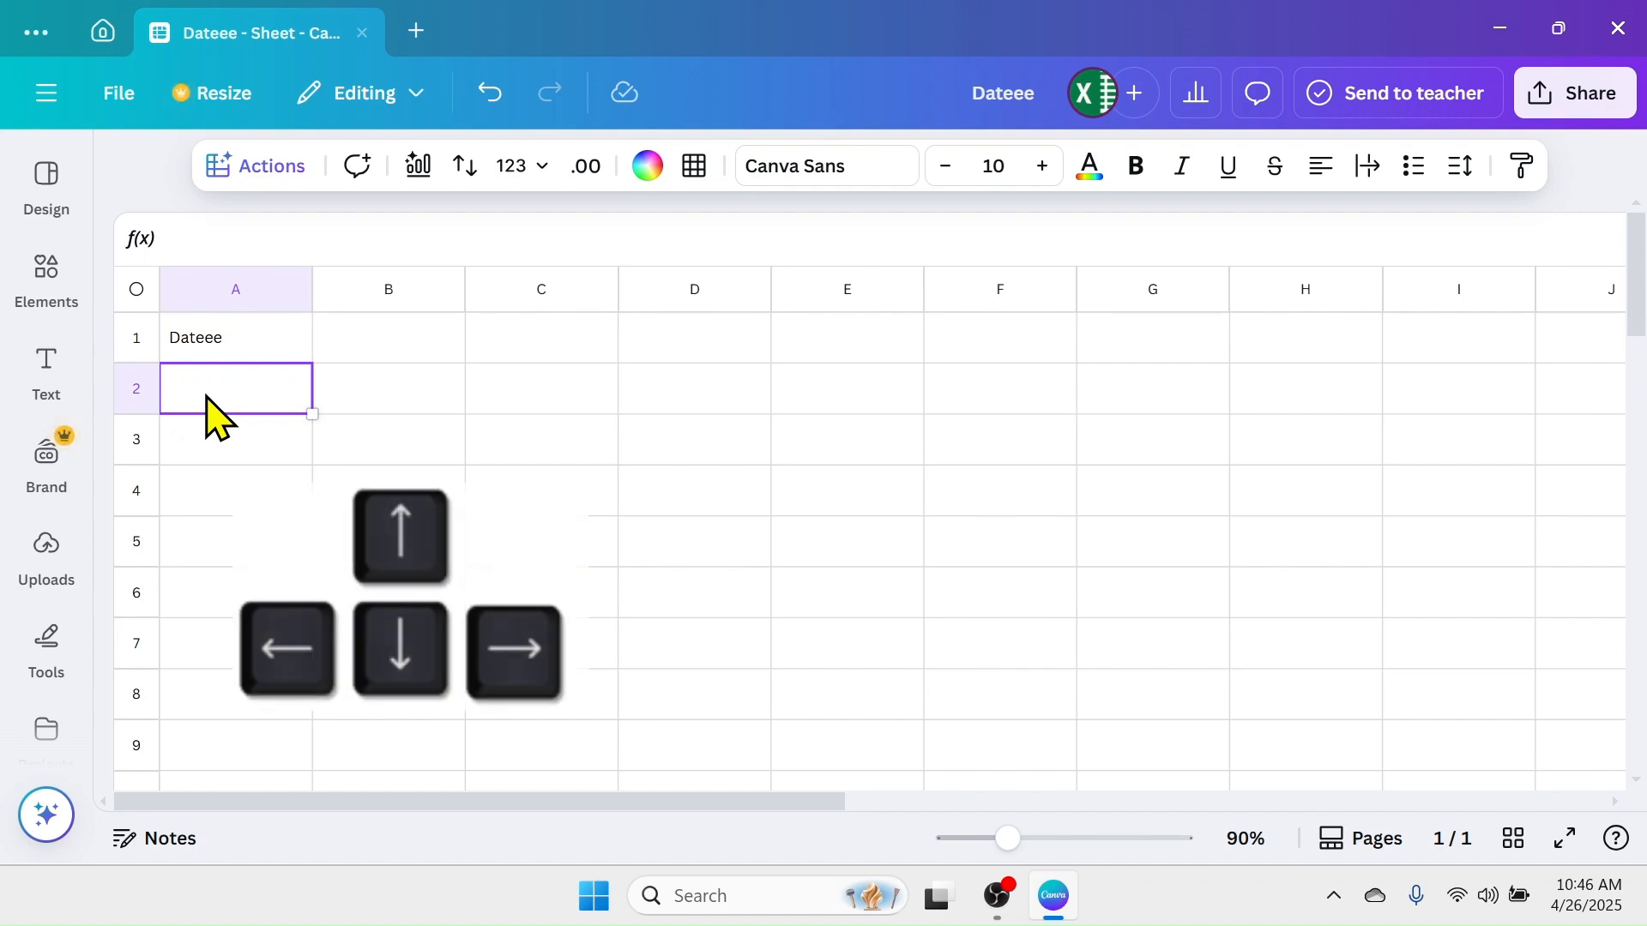
Step: Move the cell selection from A2 one cell right and back, and one cell down and back
{"action": "key", "text": "Right"}
{"action": "key", "text": "Left"}
{"action": "key", "text": "Down"}
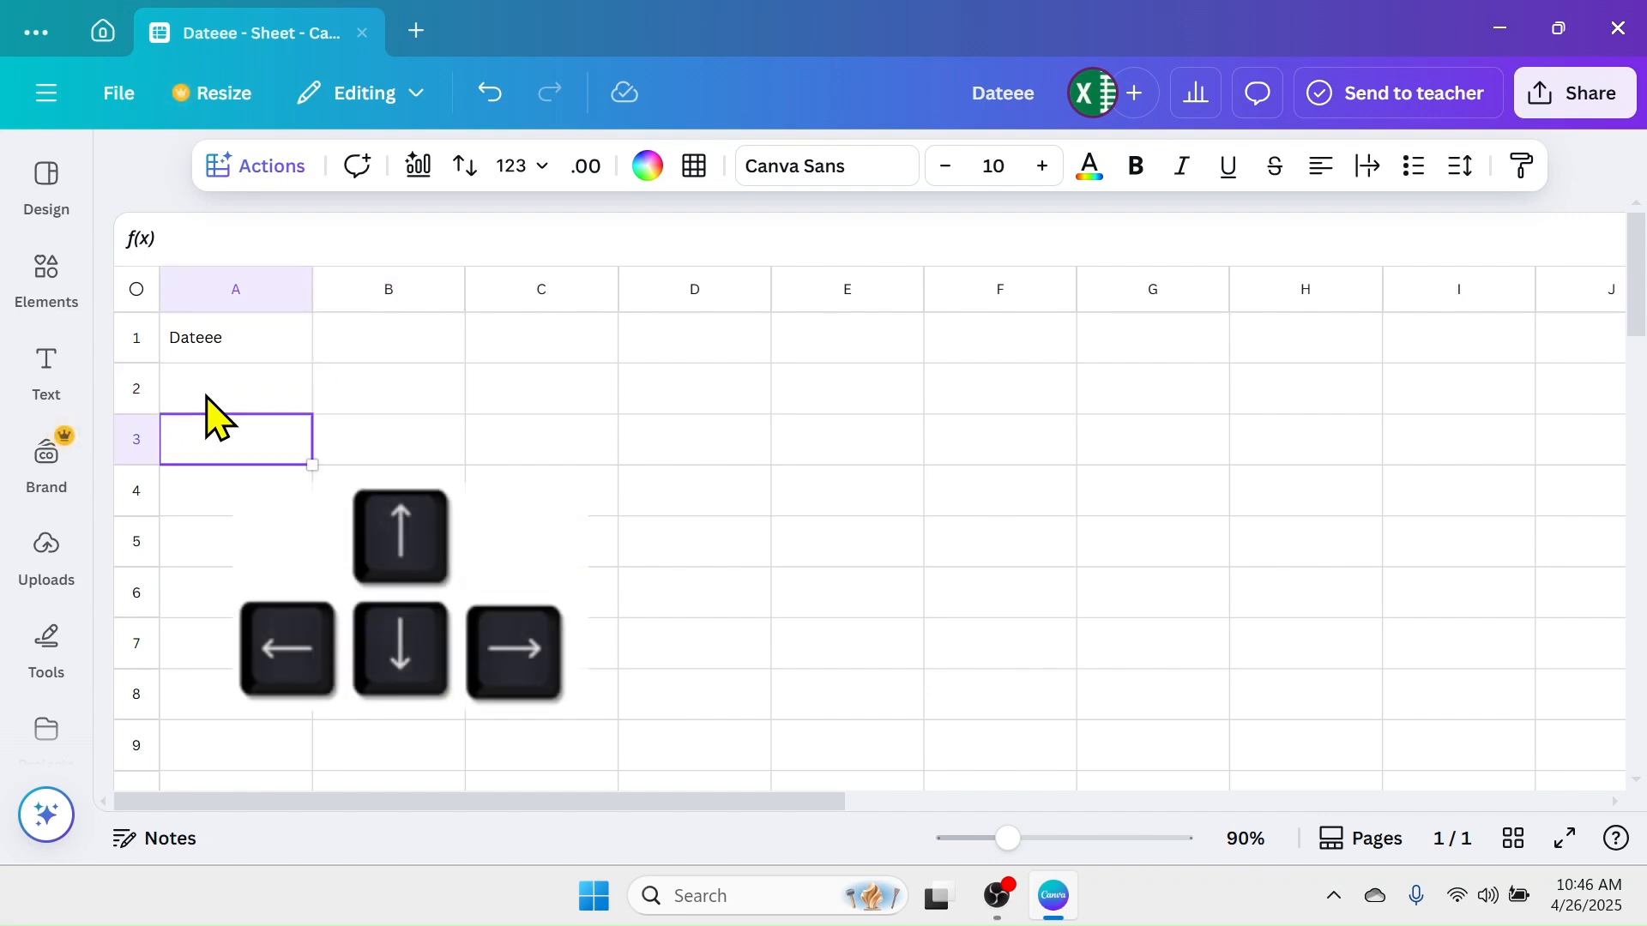
{"action": "key", "text": "Up"}
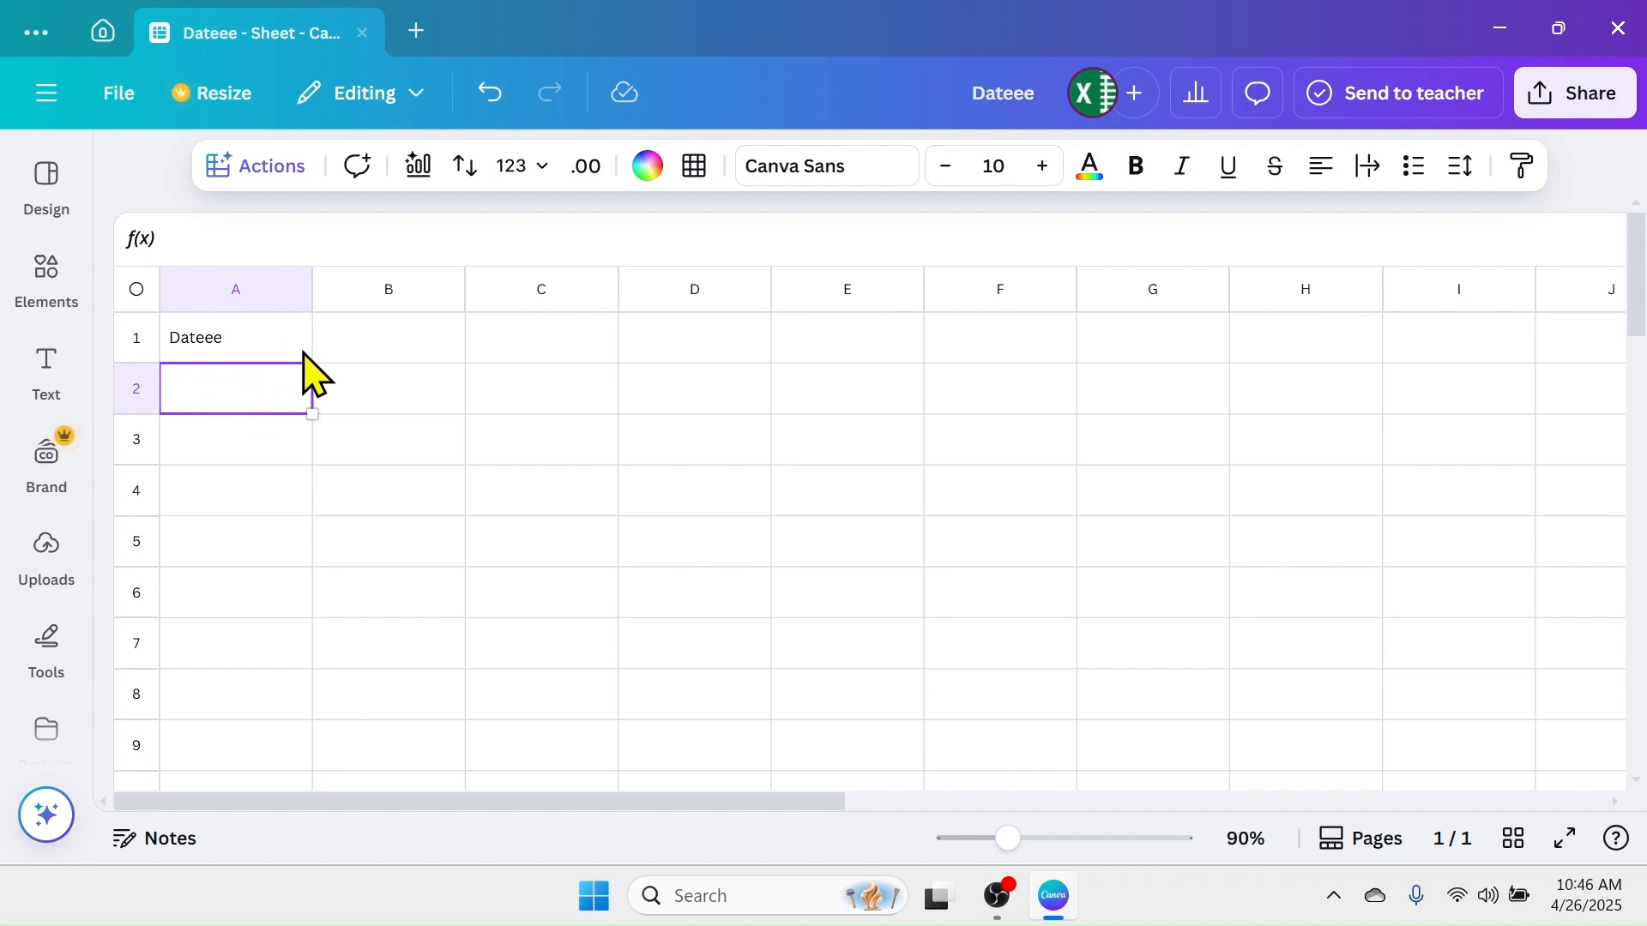
Step: Enter the header "Income/Expenses" in cell B1
{"action": "left_click", "coordinate": [365, 344]}
{"action": "key", "text": "Return"}
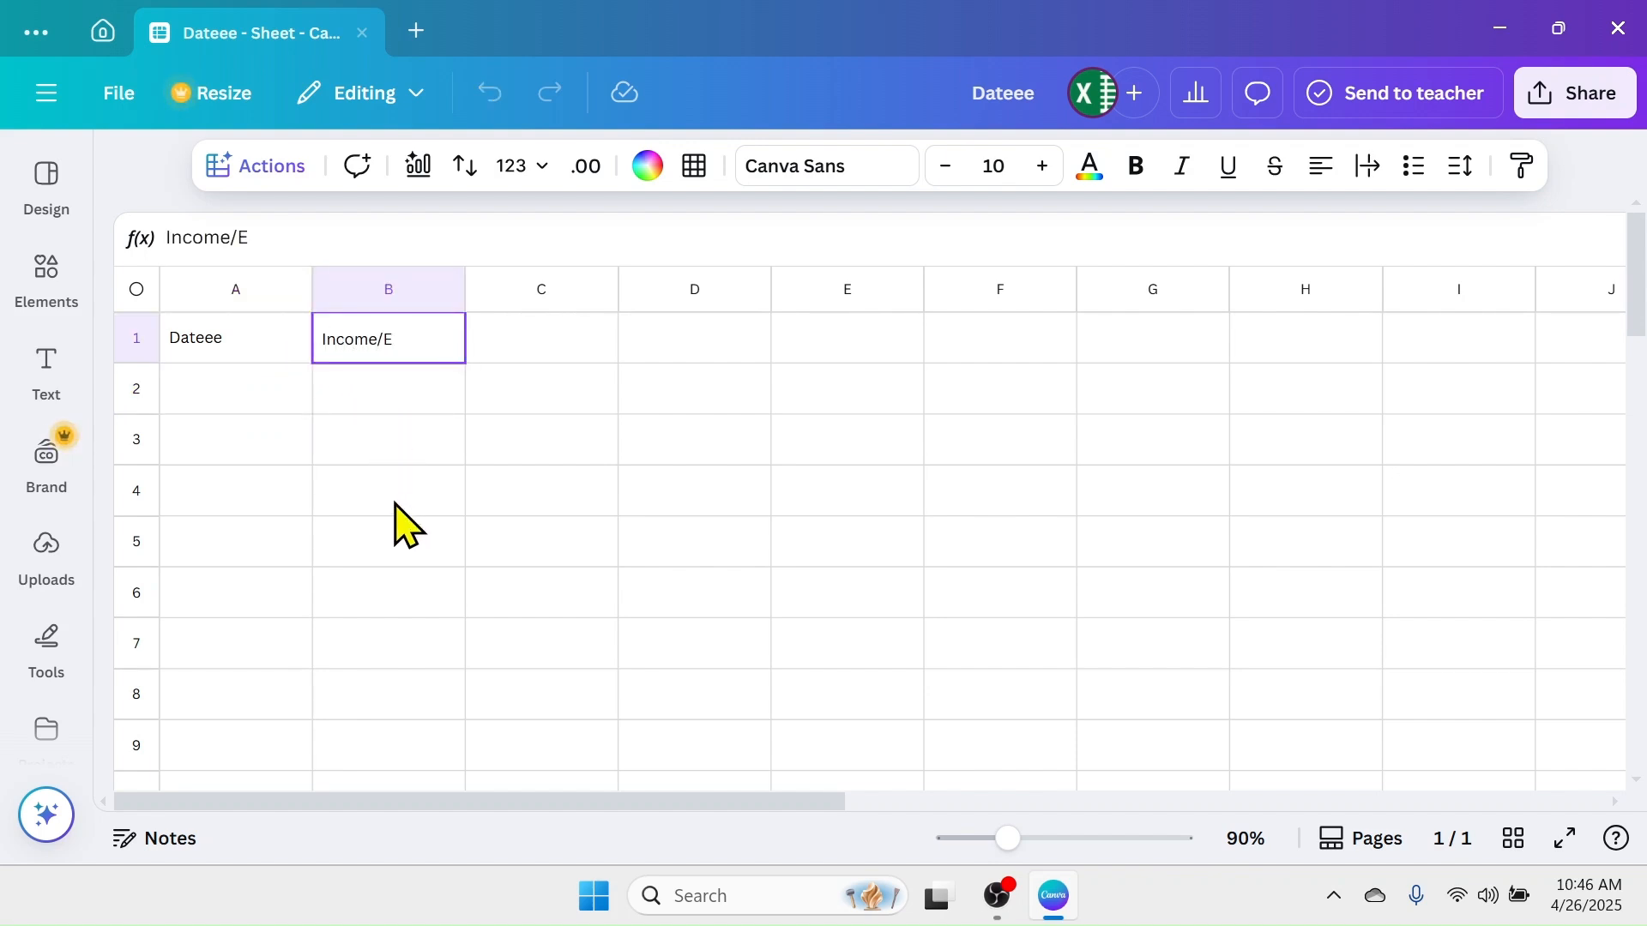
{"action": "key", "text": "Return"}
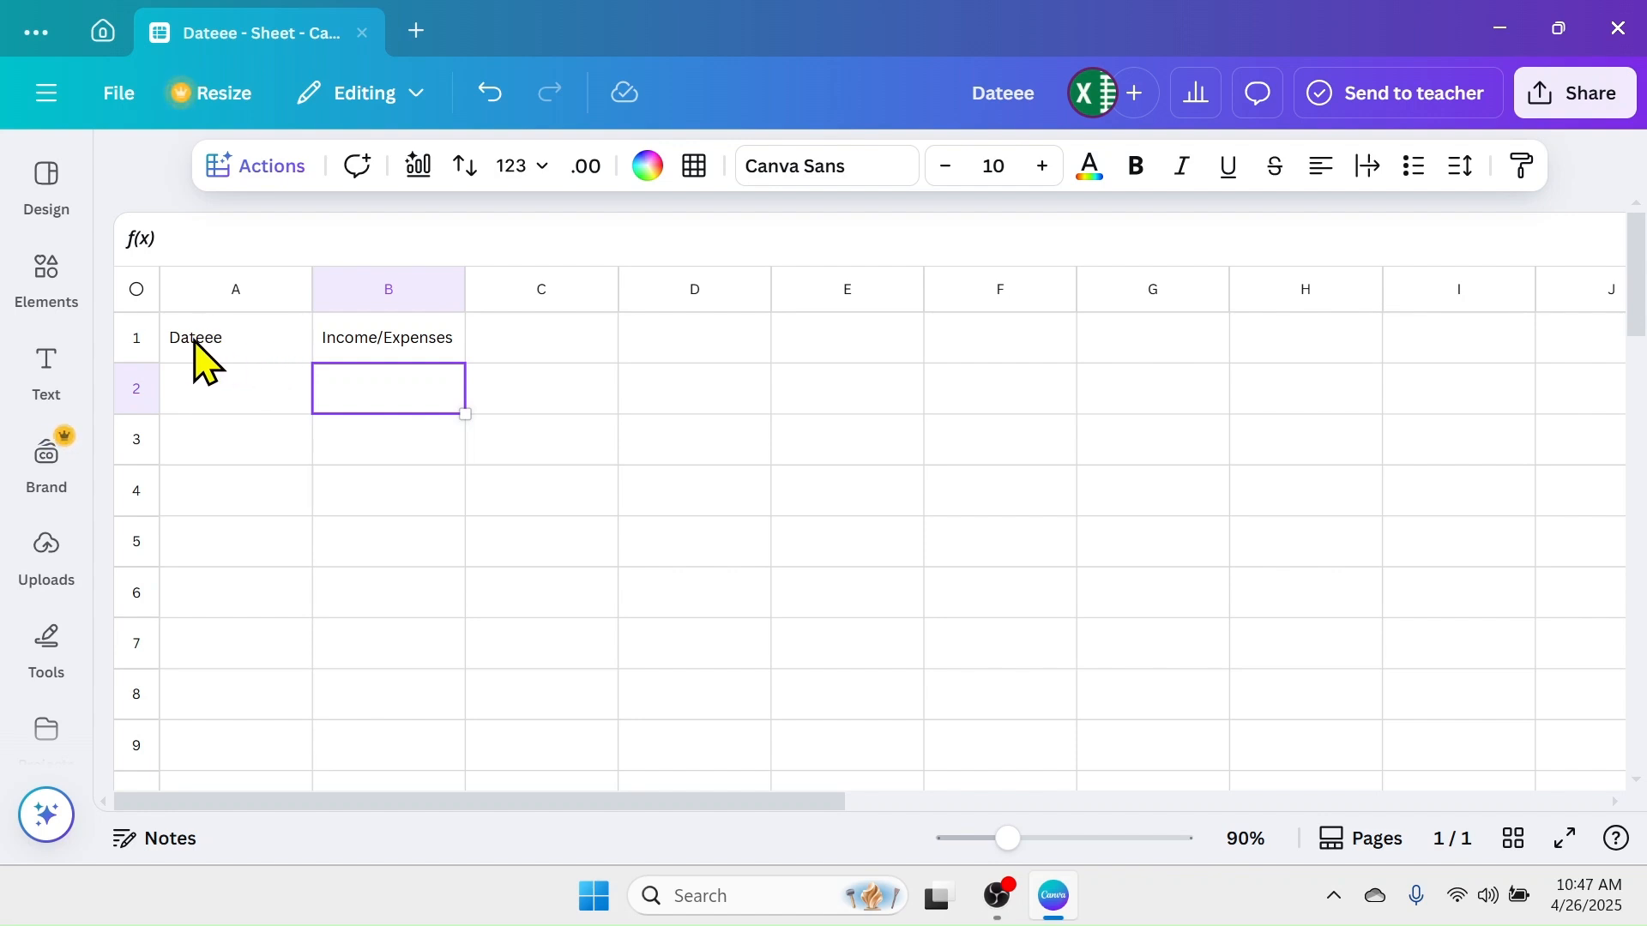
Step: Correct the misspelled header in cell A1 to "Date"
{"action": "double_click", "coordinate": [244, 337]}
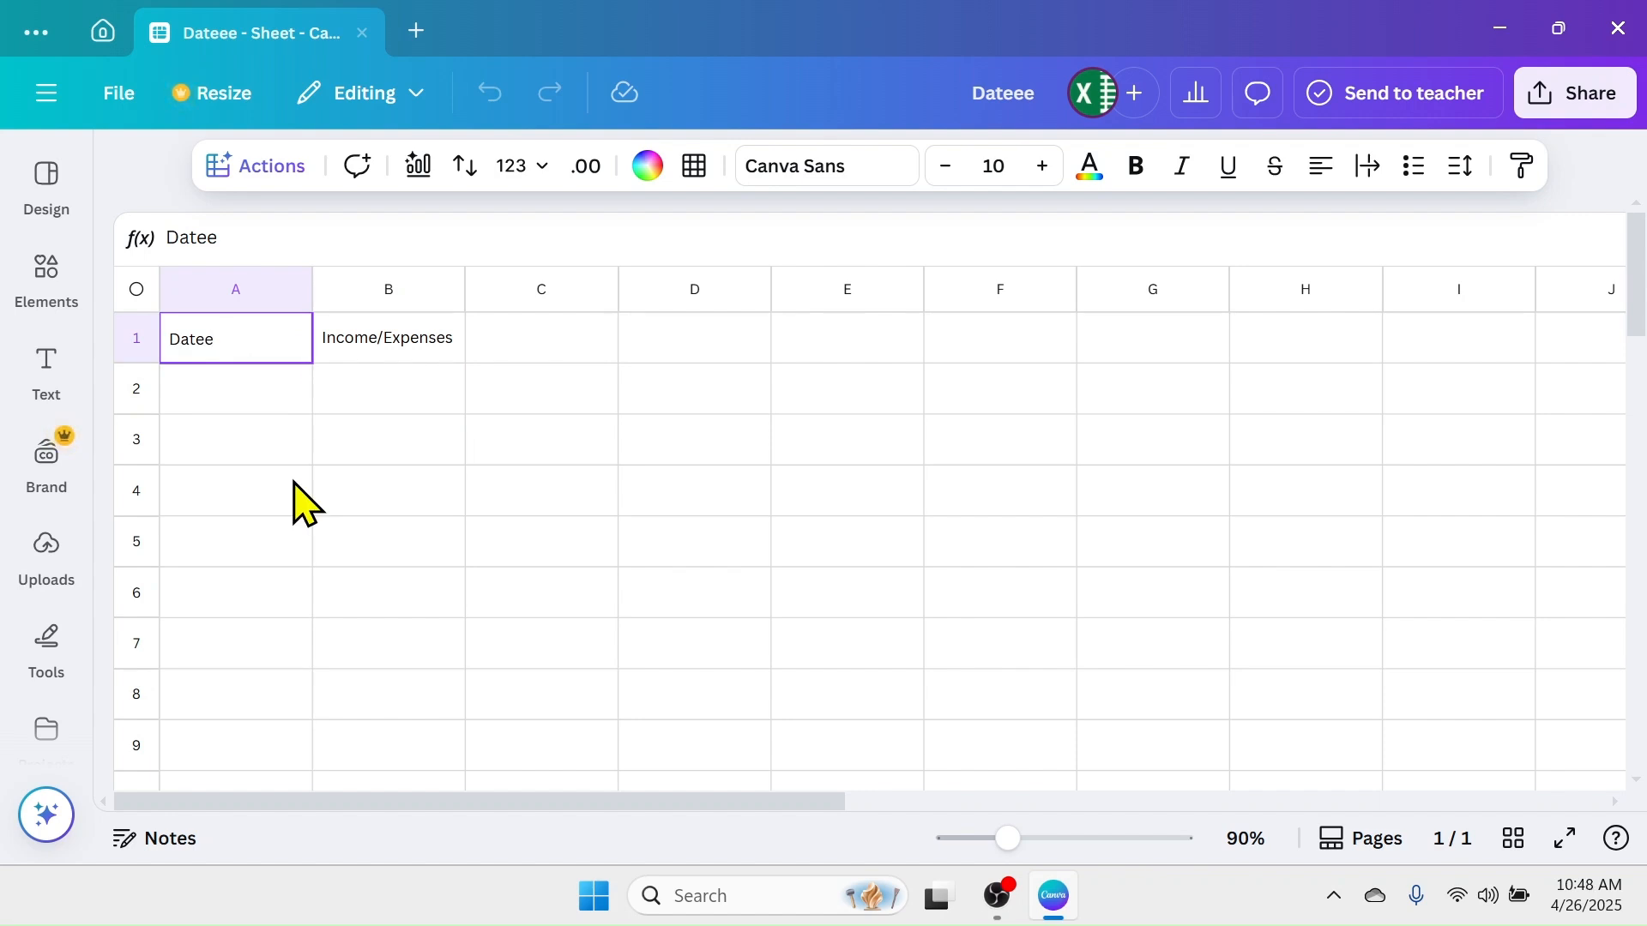
{"action": "left_click", "coordinate": [410, 420]}
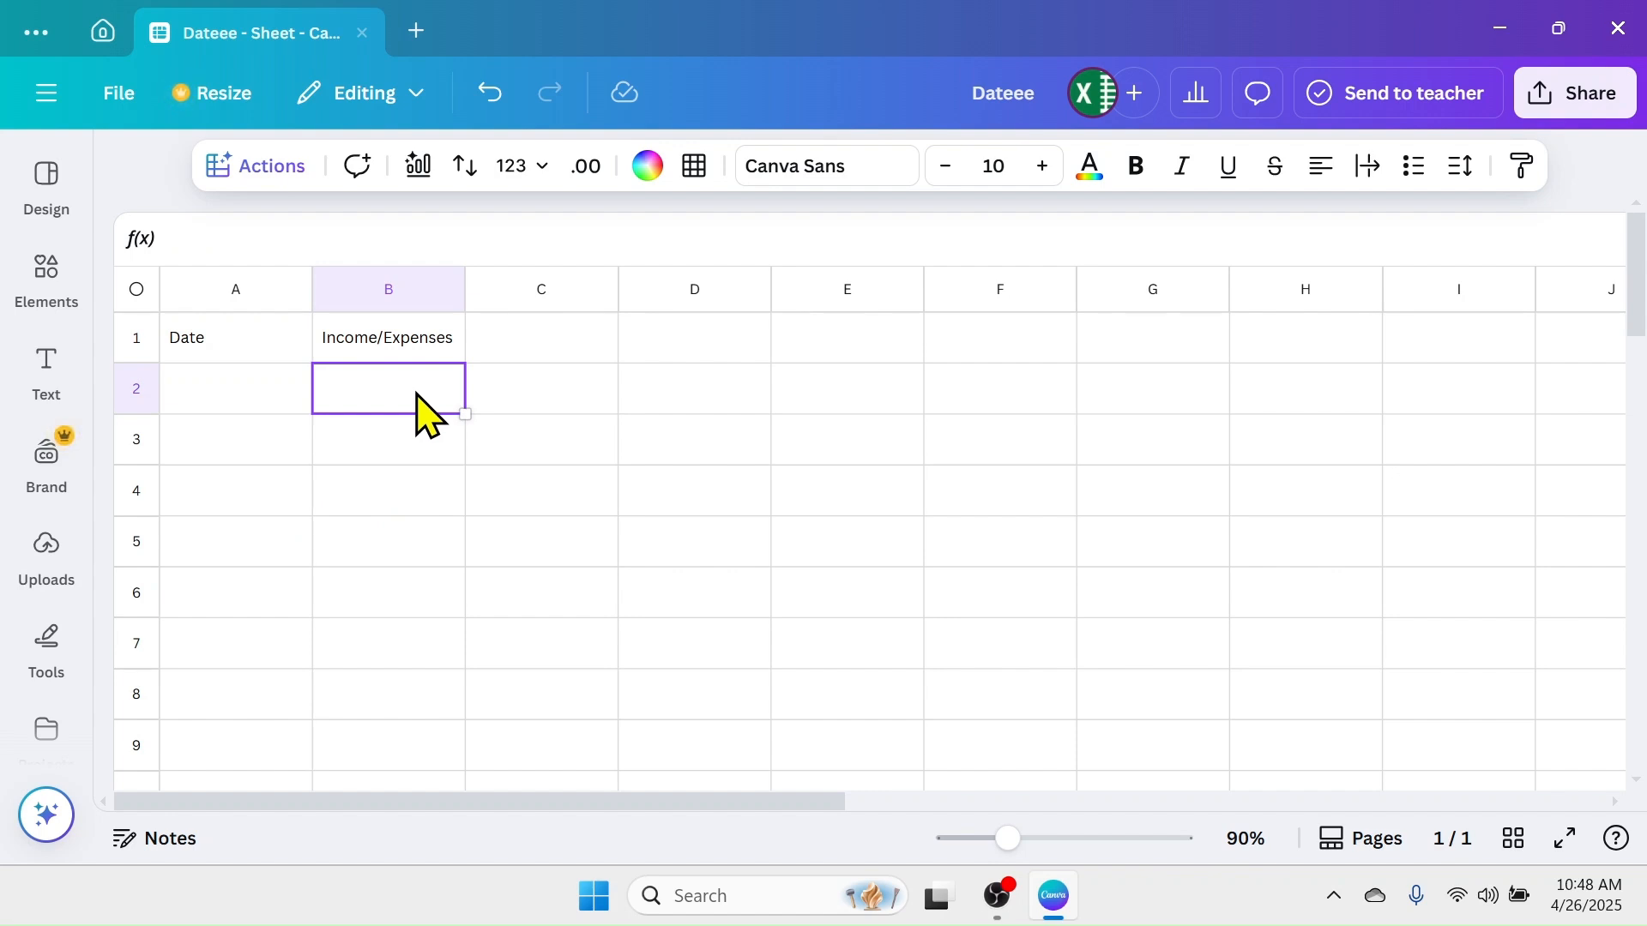
Step: Edit the end of the header in cell B1 through the formula bar, keeping the text "Income/Expenses"
{"action": "left_click", "coordinate": [196, 235]}
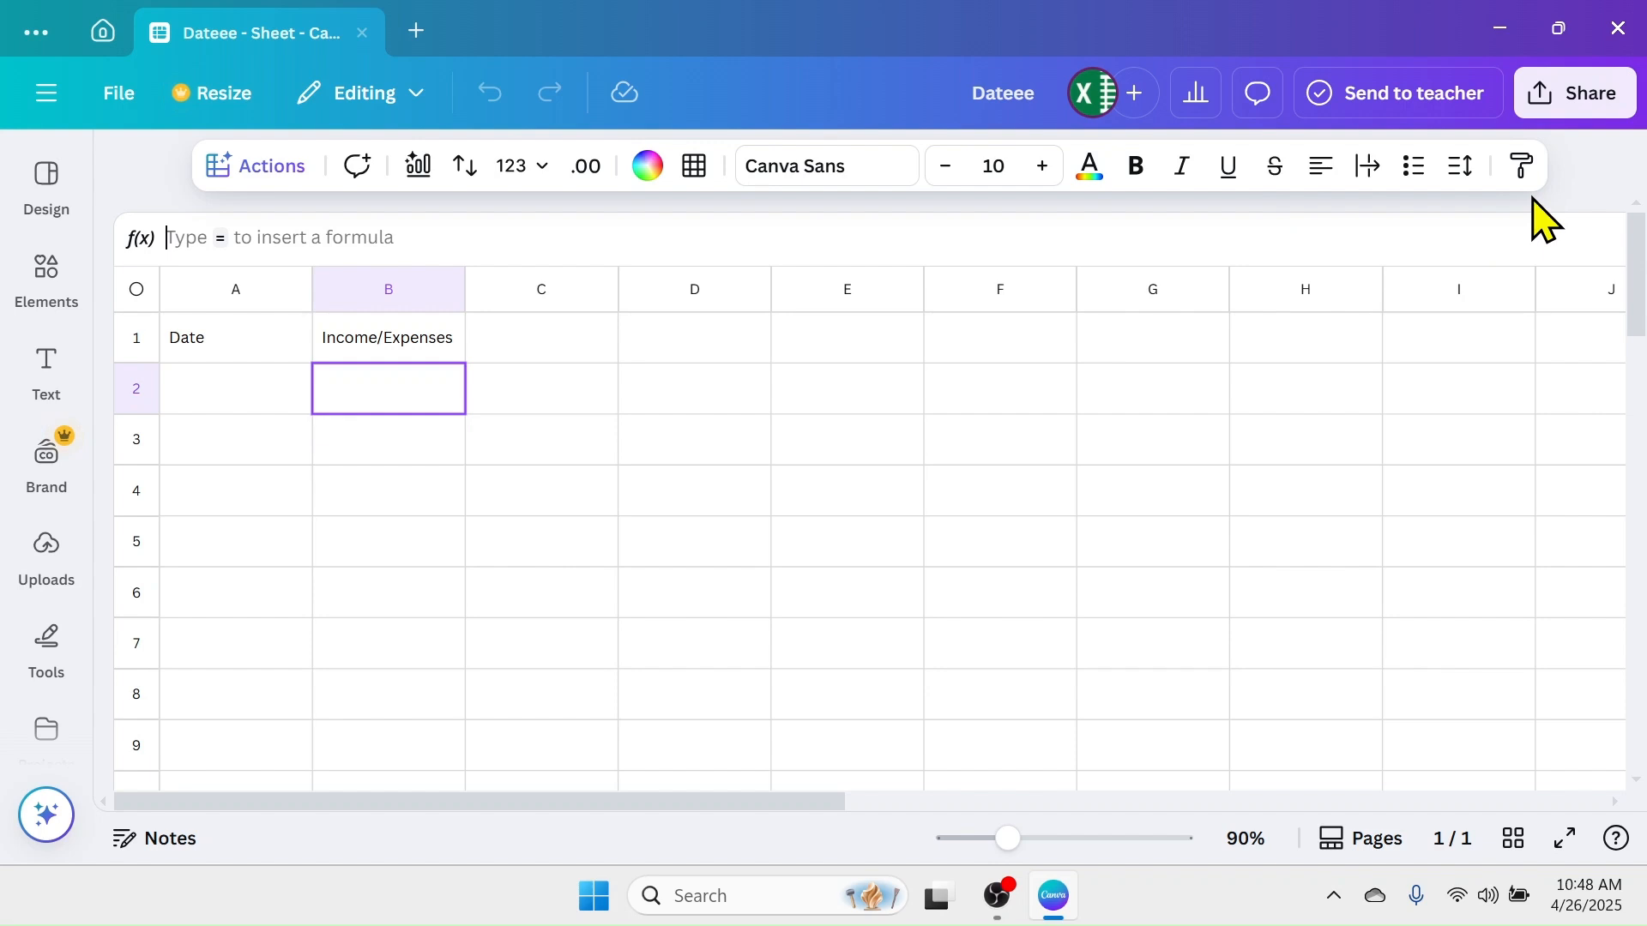
{"action": "left_click", "coordinate": [405, 339]}
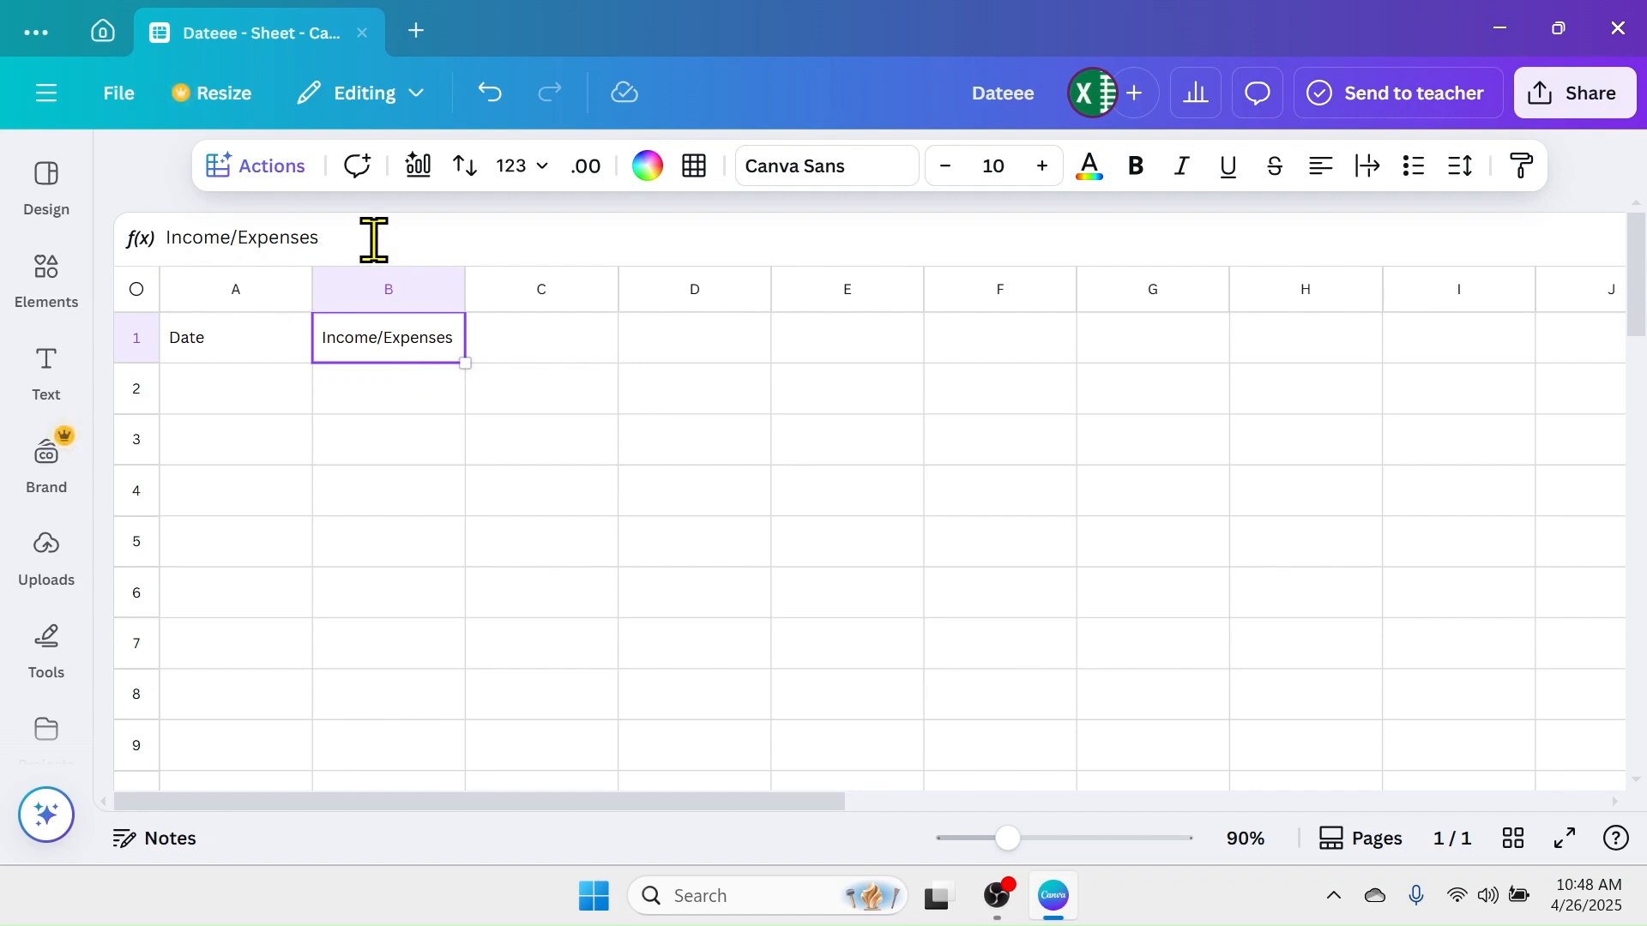
{"action": "left_click", "coordinate": [338, 242]}
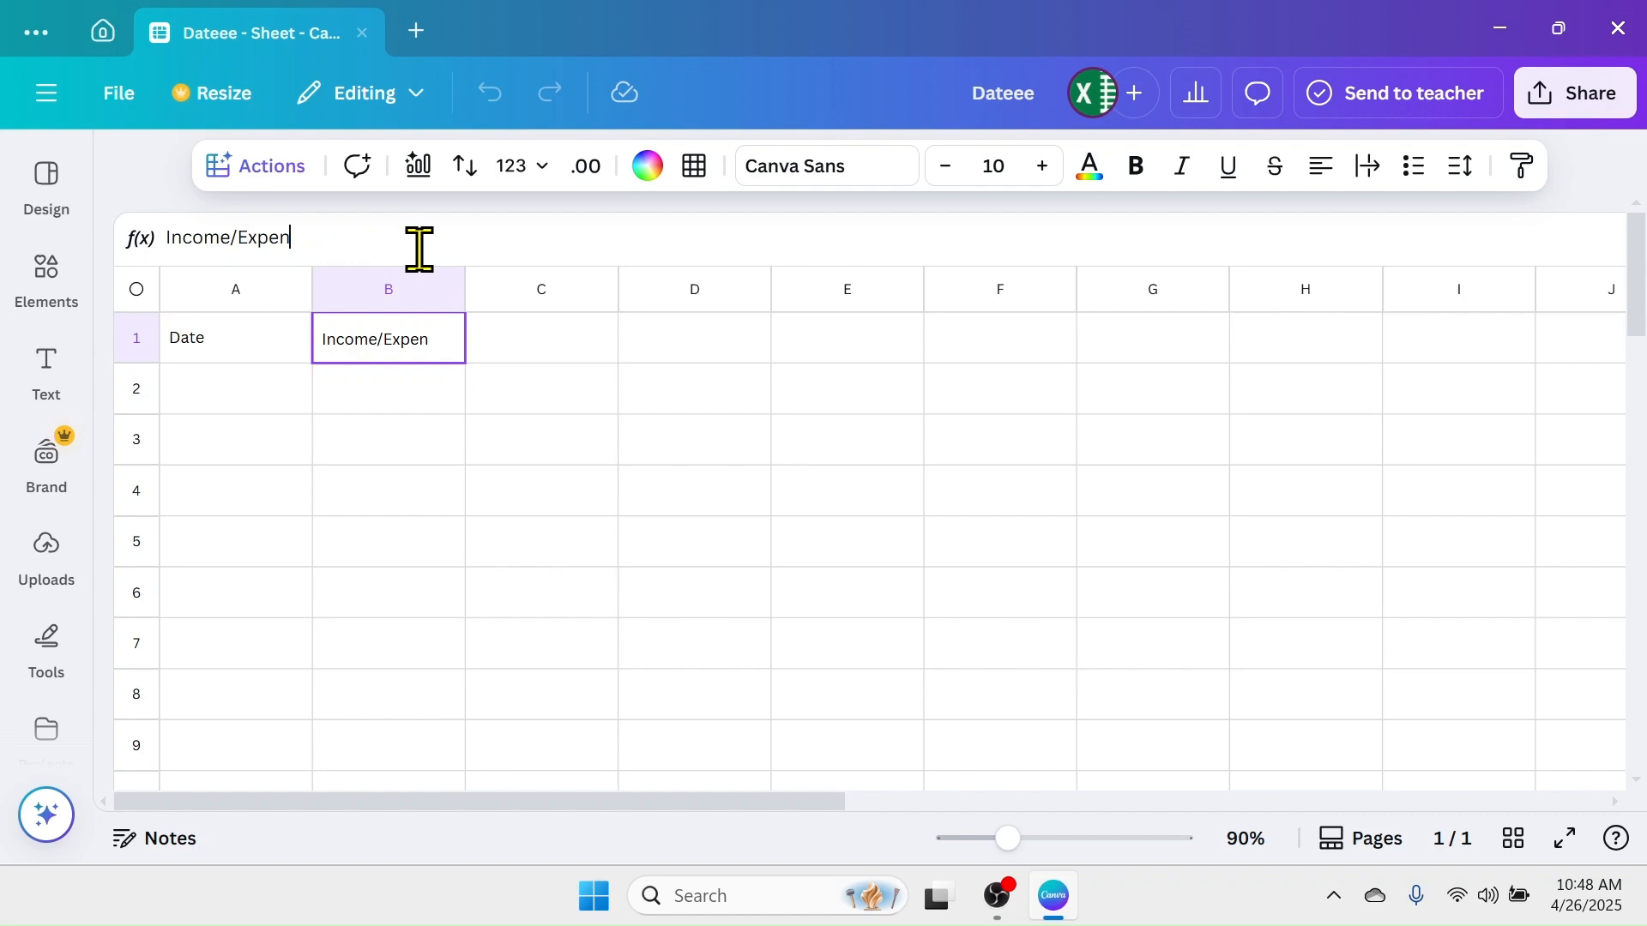
{"action": "key", "text": "Return"}
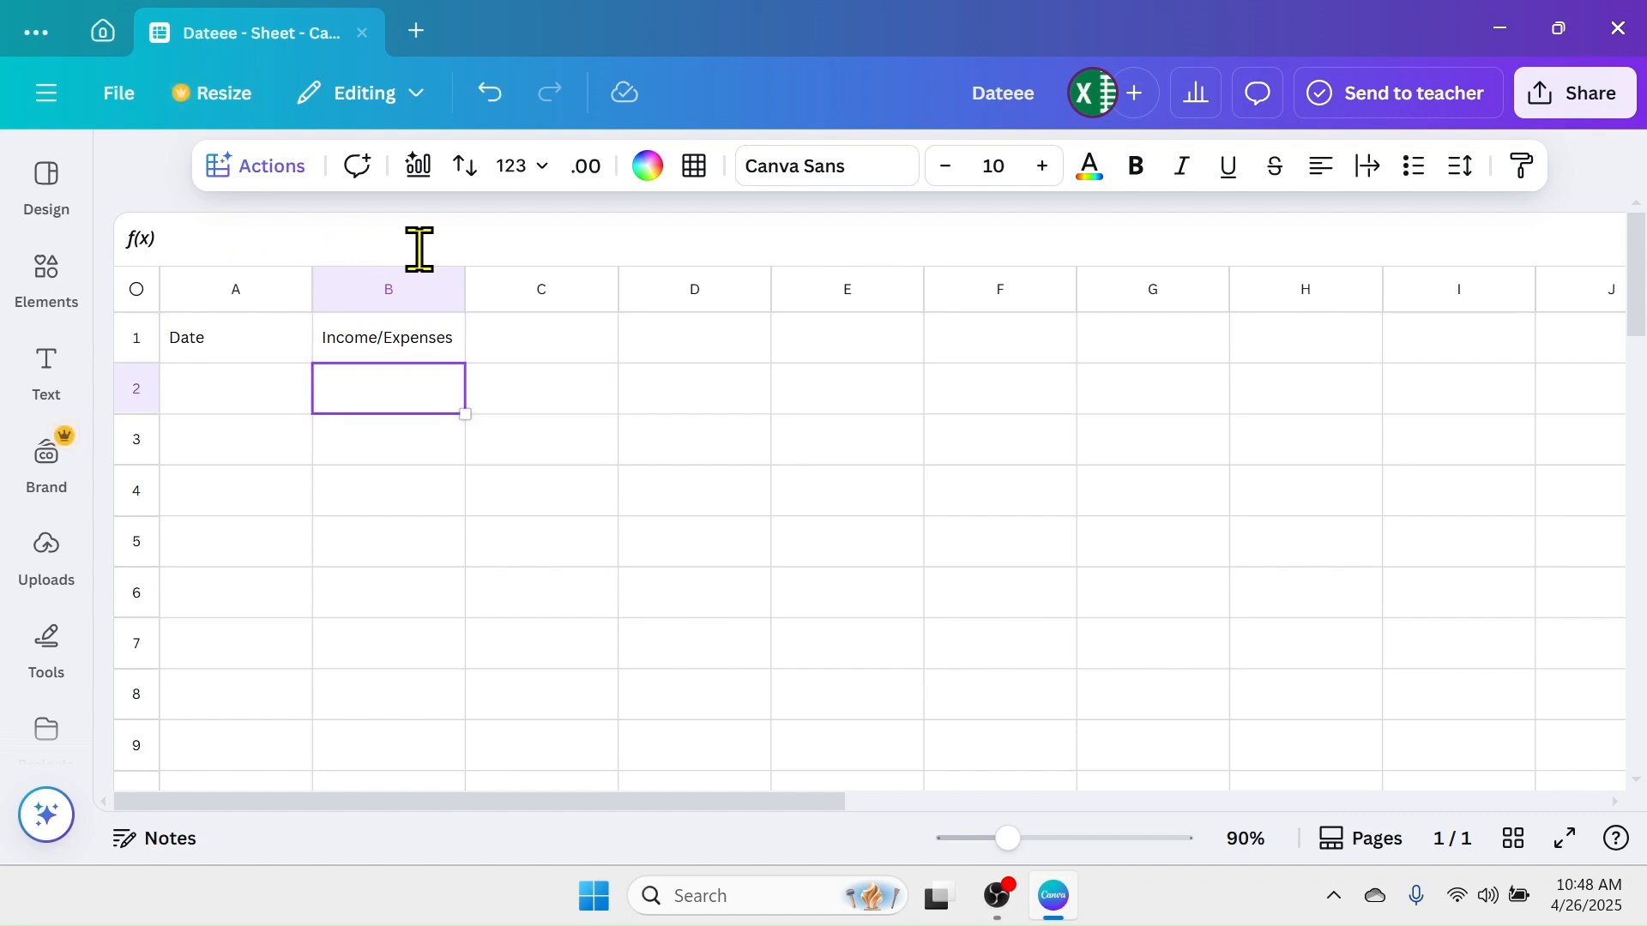
Step: Enter the headers "Category", "Amount" and "Remarks" in cells C1, D1 and E1
{"action": "left_click", "coordinate": [545, 344]}
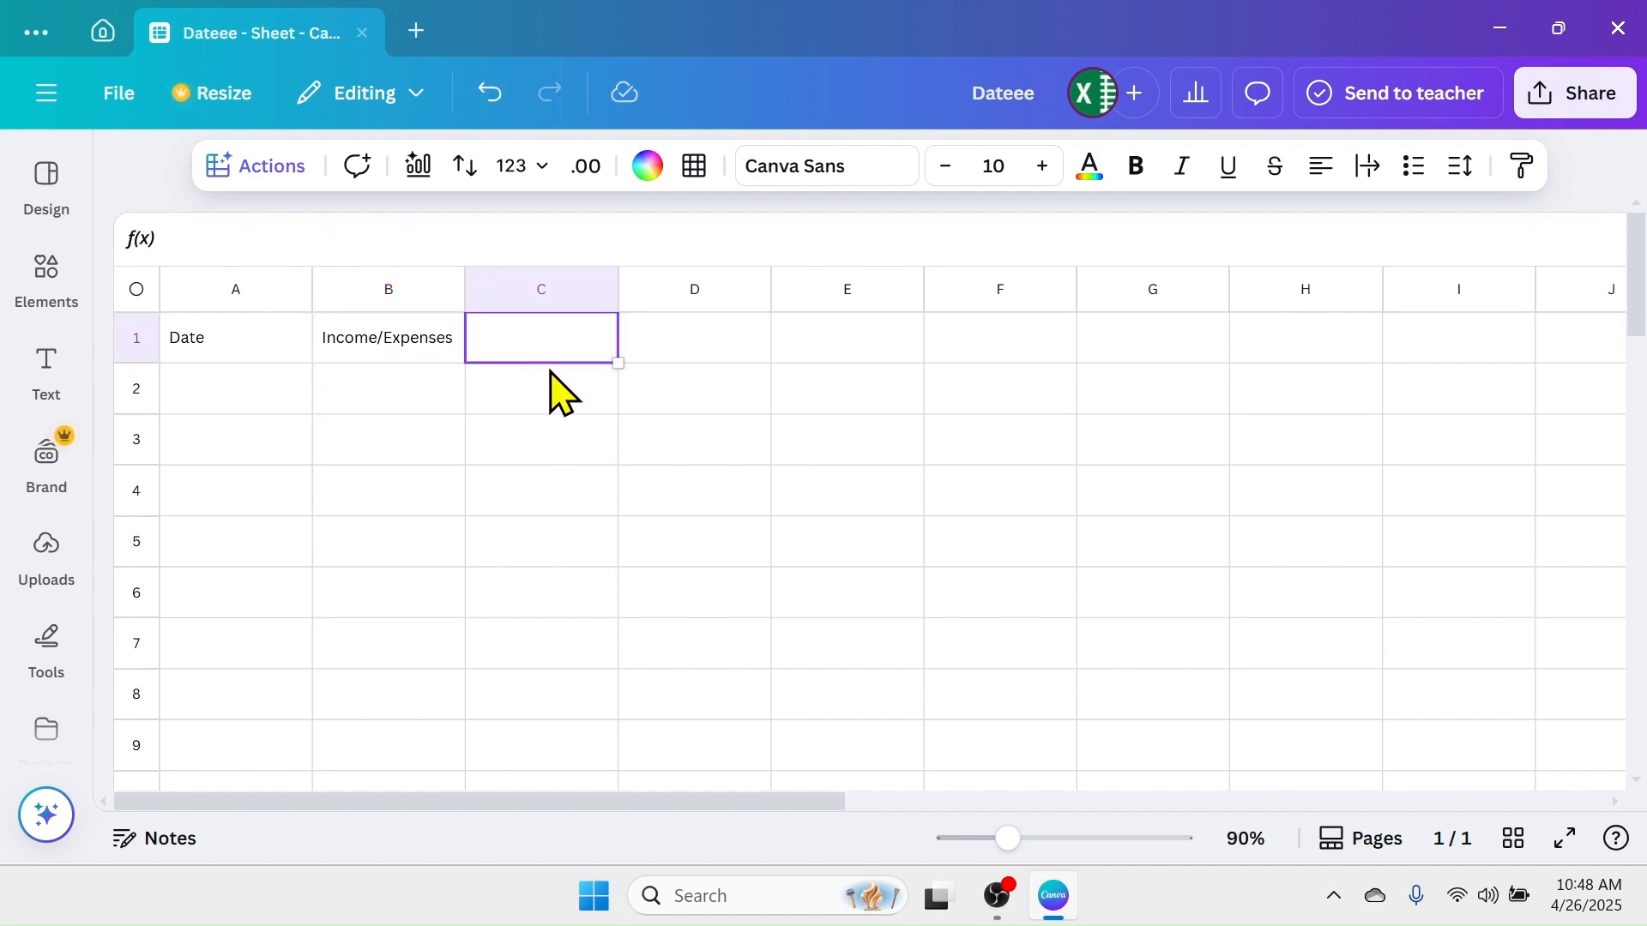
{"action": "type", "text": "Category"}
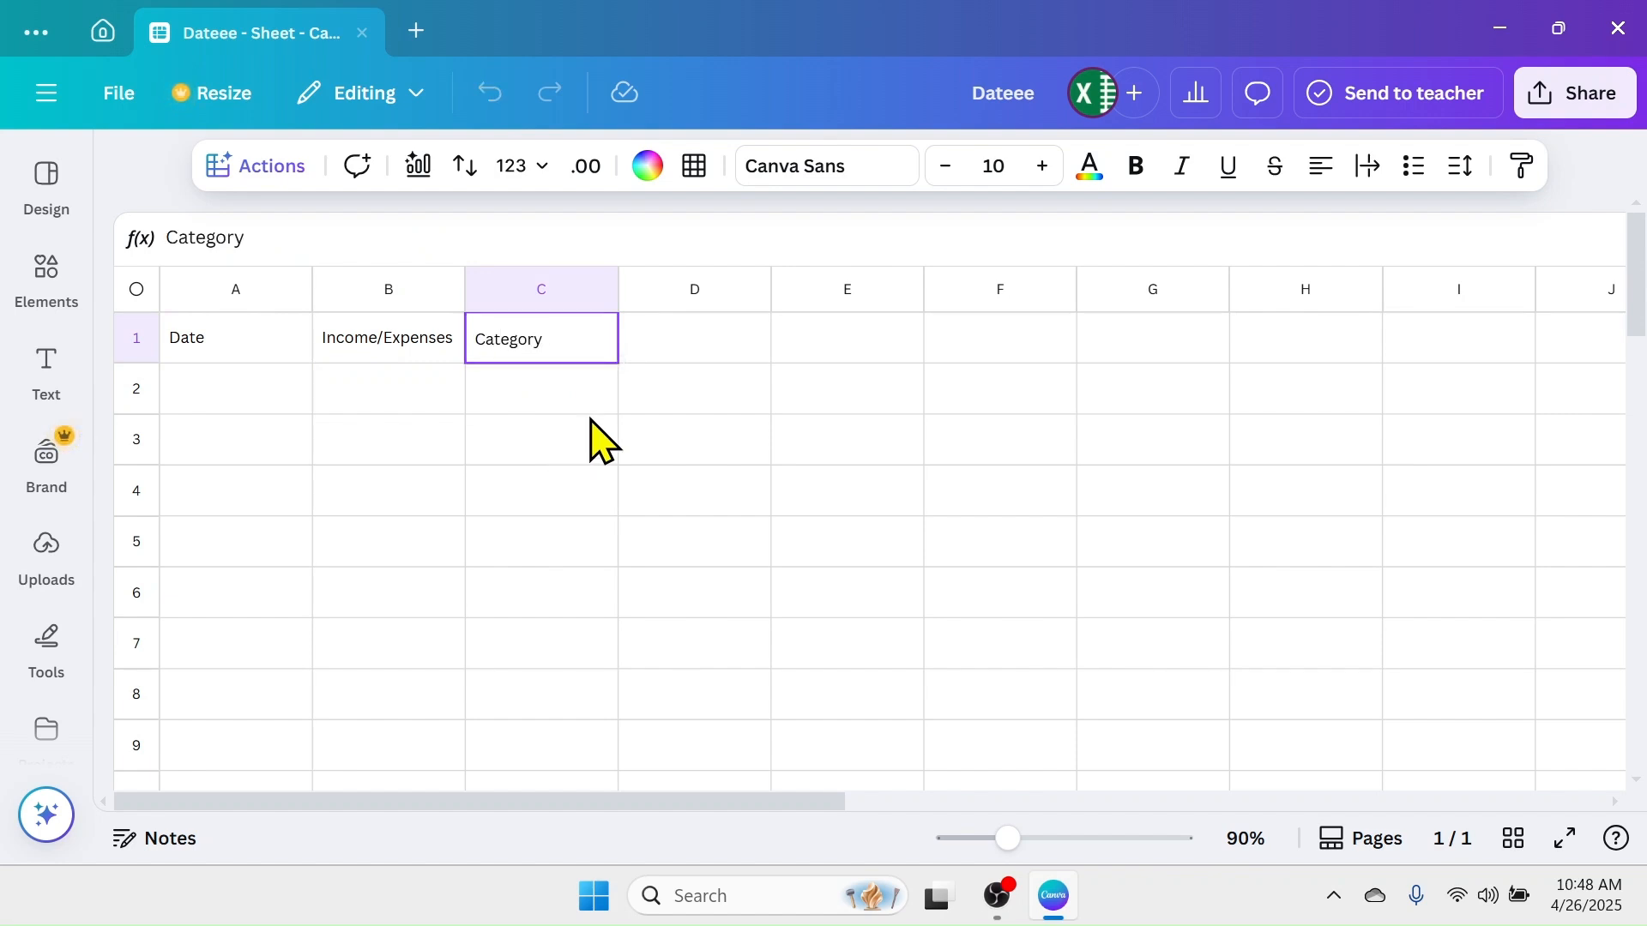
{"action": "key", "text": "Tab"}
{"action": "type", "text": "A"}
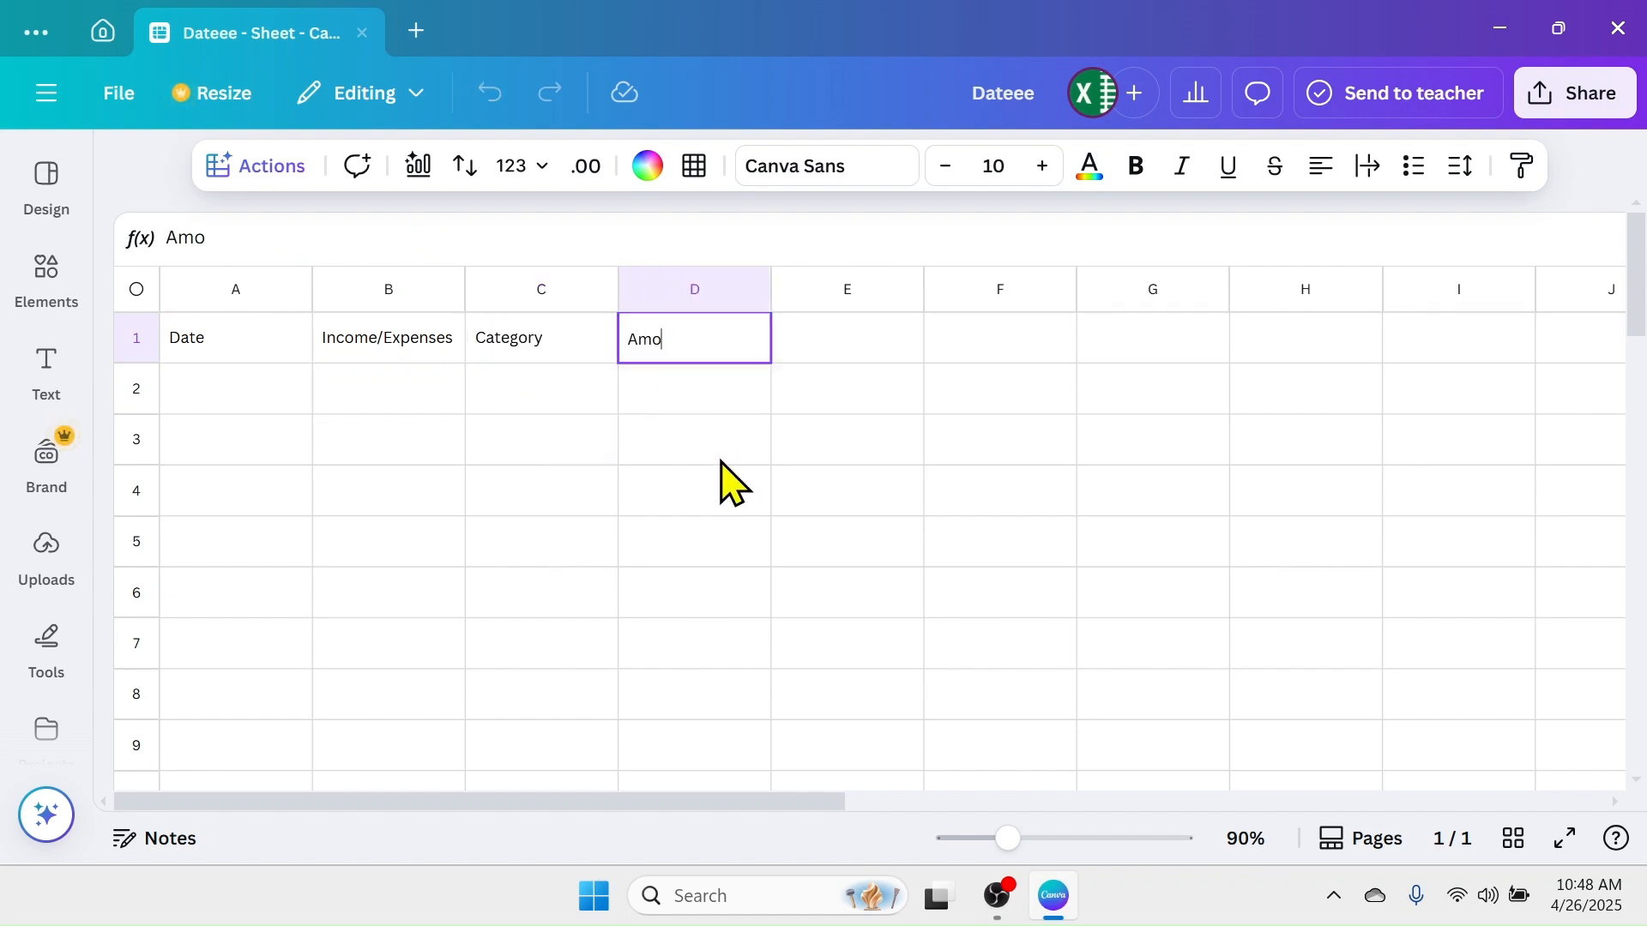
{"action": "left_click", "coordinate": [871, 338]}
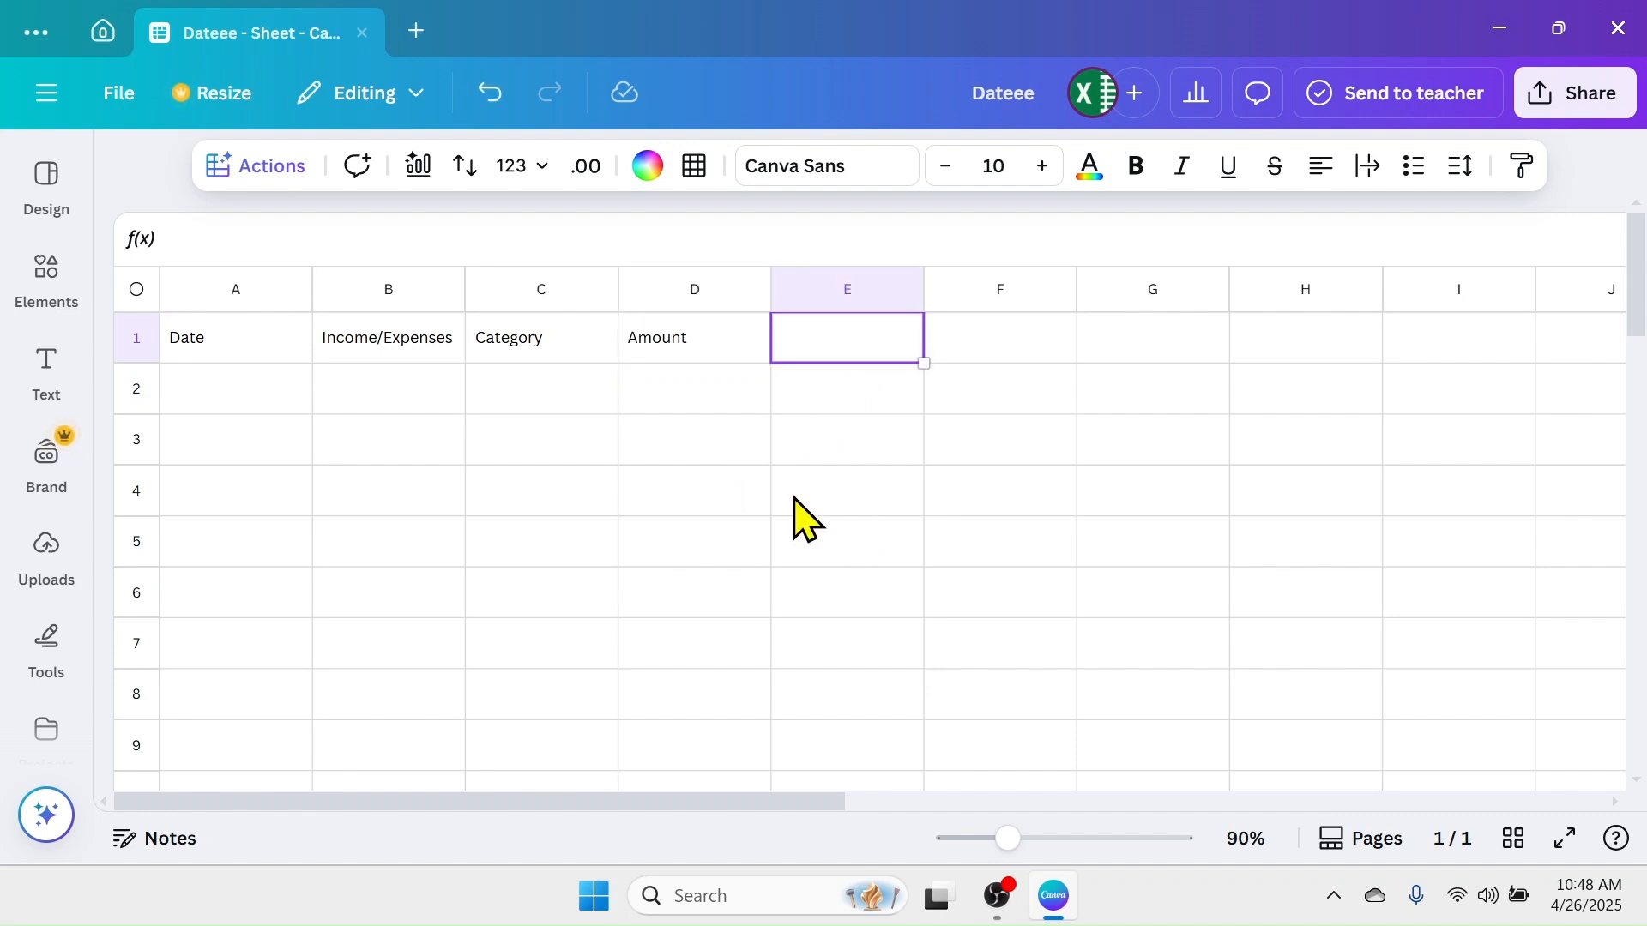
{"action": "type", "text": "Remarks"}
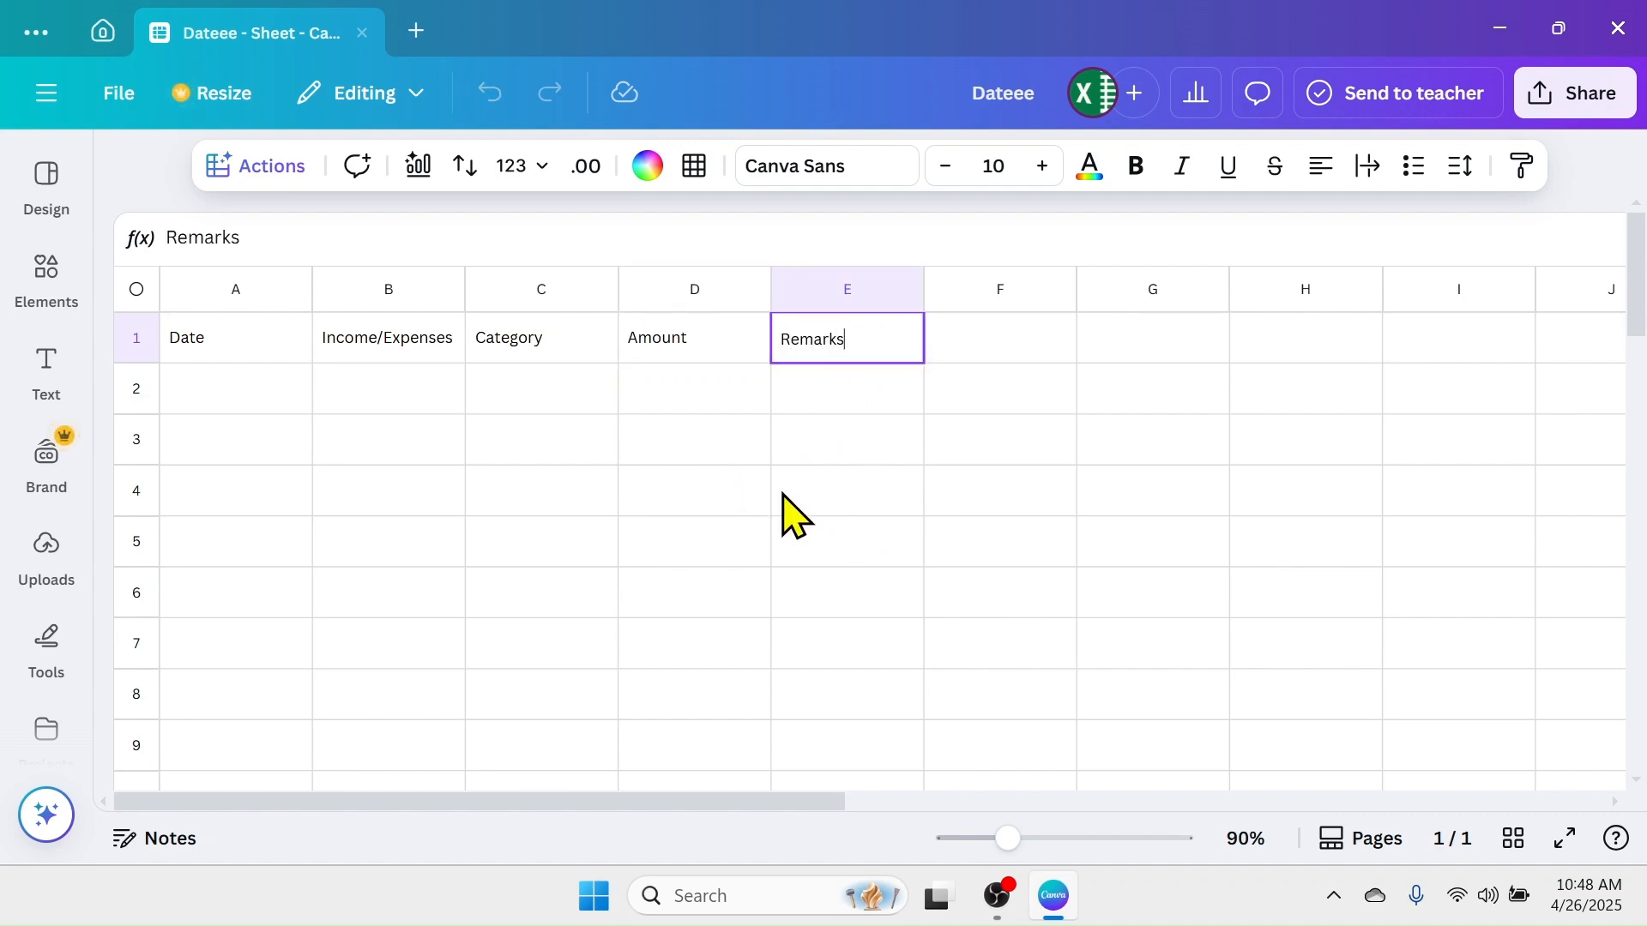
{"action": "left_click", "coordinate": [748, 453]}
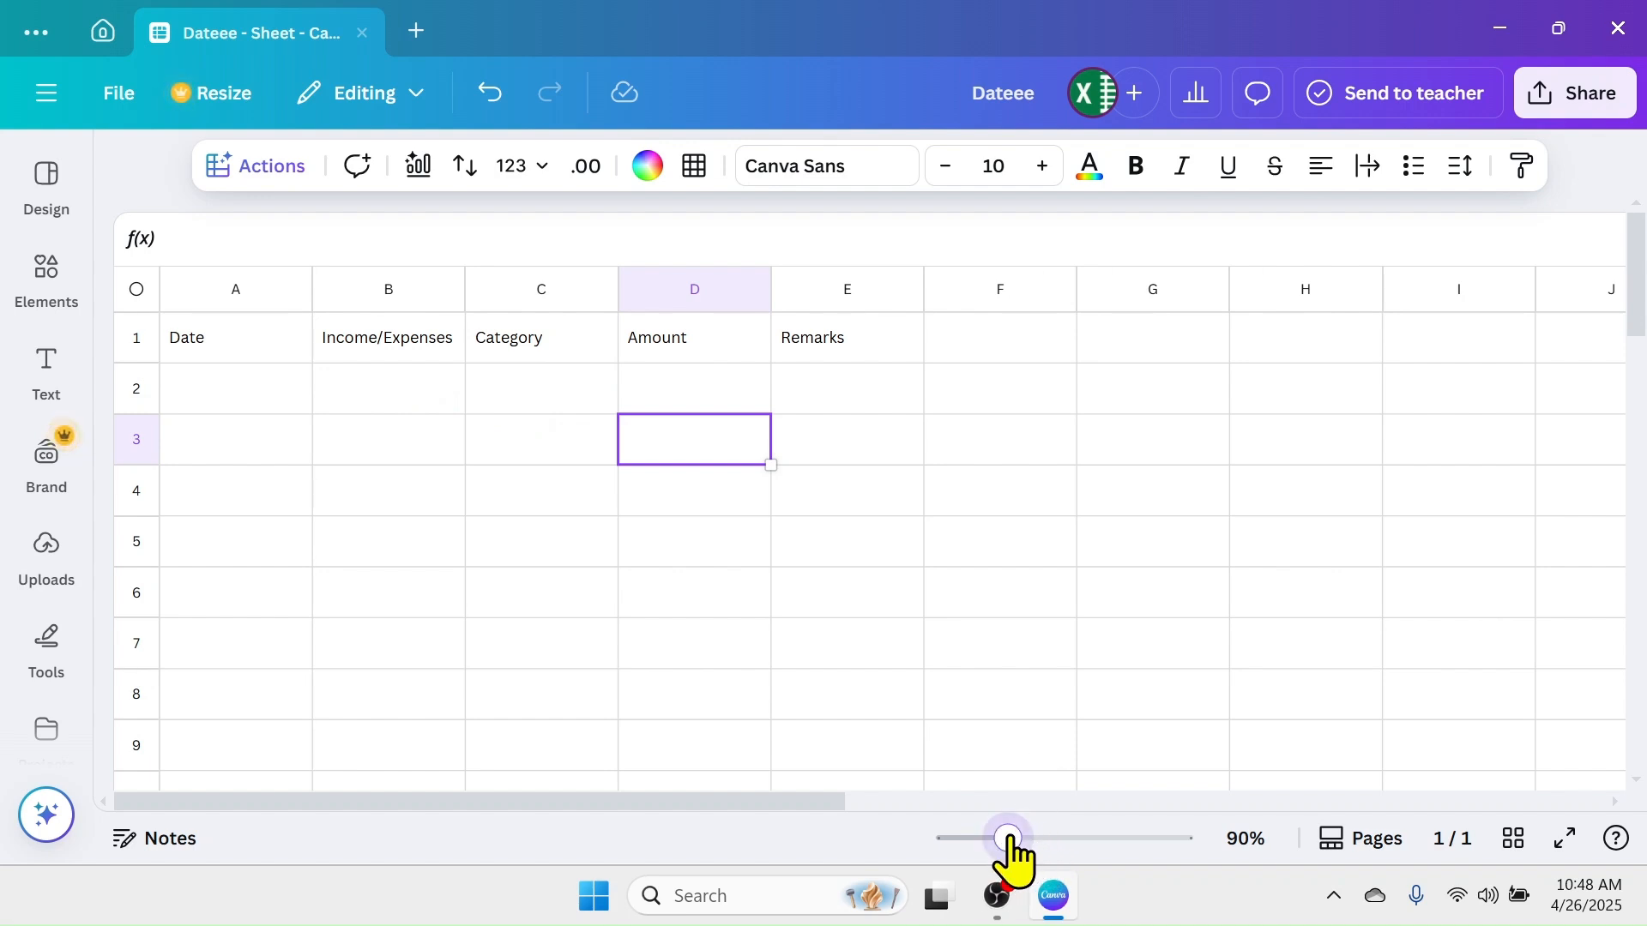
Step: Make the header text in cells A1 to E1 bold
{"action": "mouse_move", "coordinate": [1010, 838]}
{"action": "left_mouse_down"}
{"action": "mouse_move", "coordinate": [1045, 840]}
{"action": "mouse_move", "coordinate": [1009, 840]}
{"action": "mouse_move", "coordinate": [1026, 841]}
{"action": "left_mouse_up"}
{"action": "left_click_drag", "start_coordinate": [242, 359], "coordinate": [916, 367]}
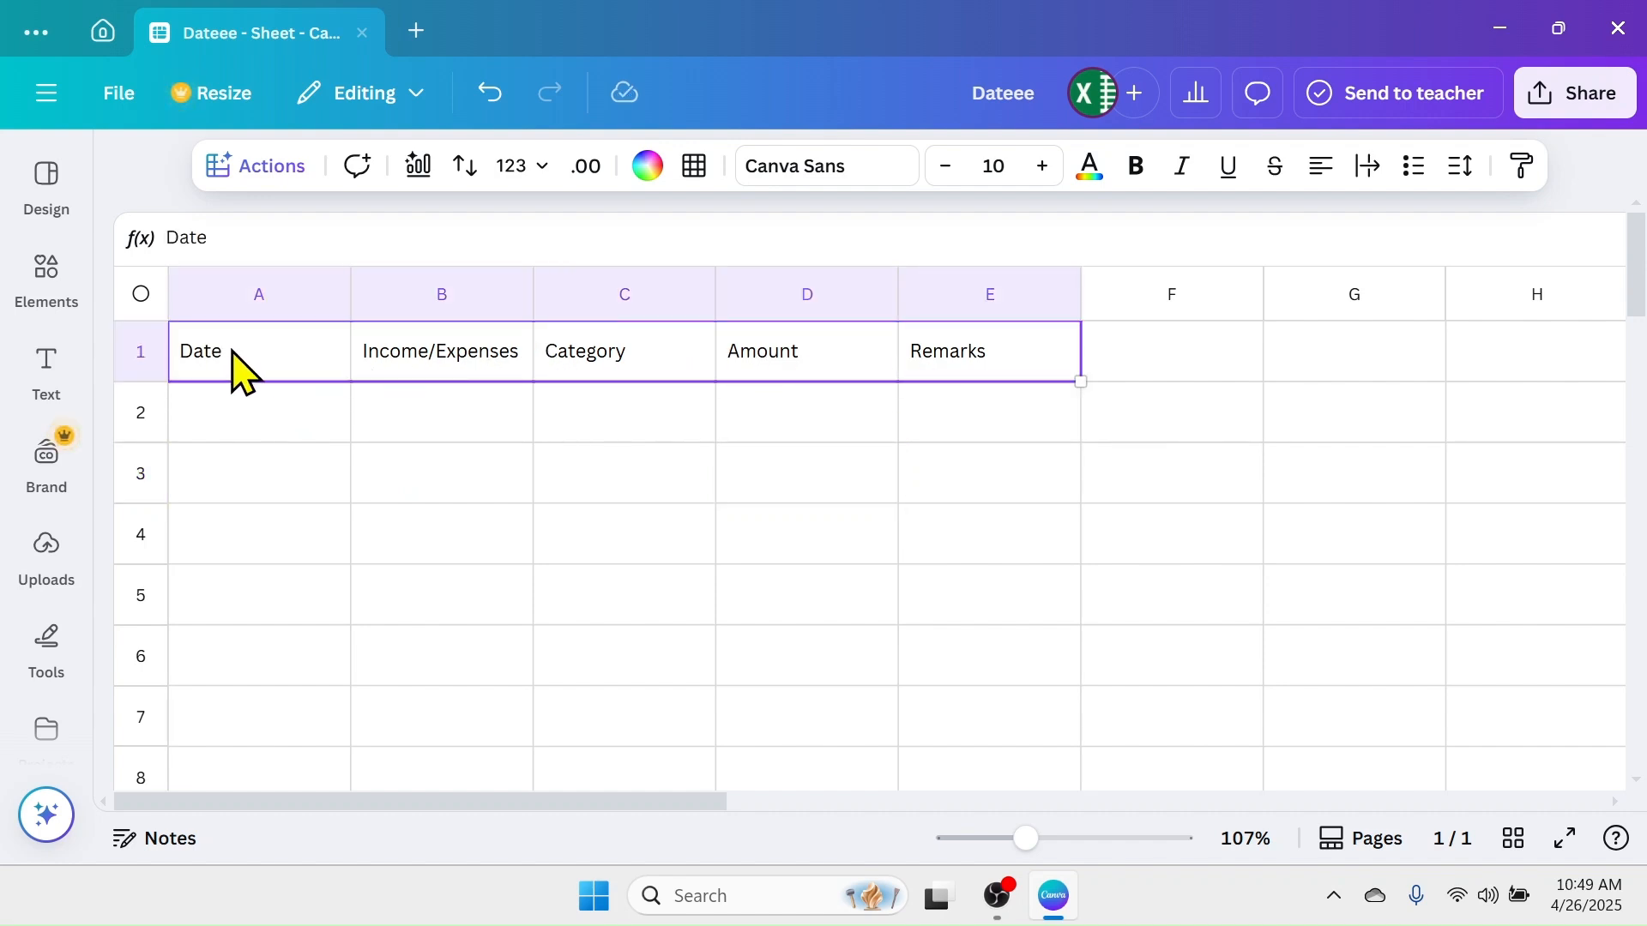
{"action": "left_click", "coordinate": [1137, 169]}
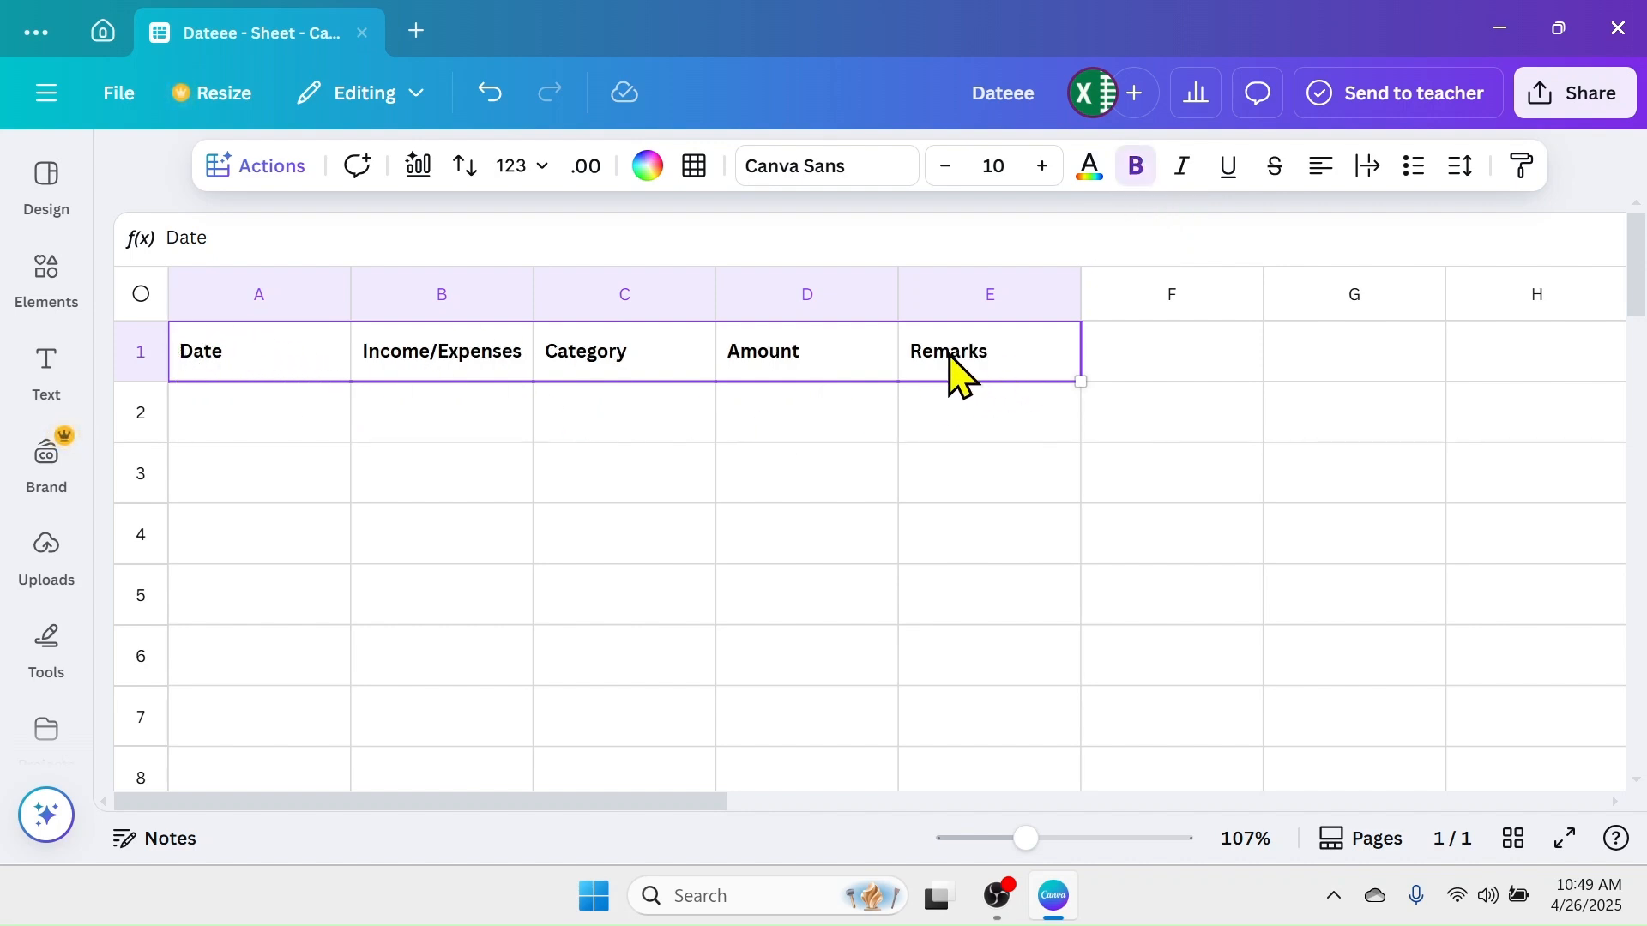
Step: Fill the header cells A1 to E1 with a custom light greyish-blue background color
{"action": "left_click", "coordinate": [650, 172]}
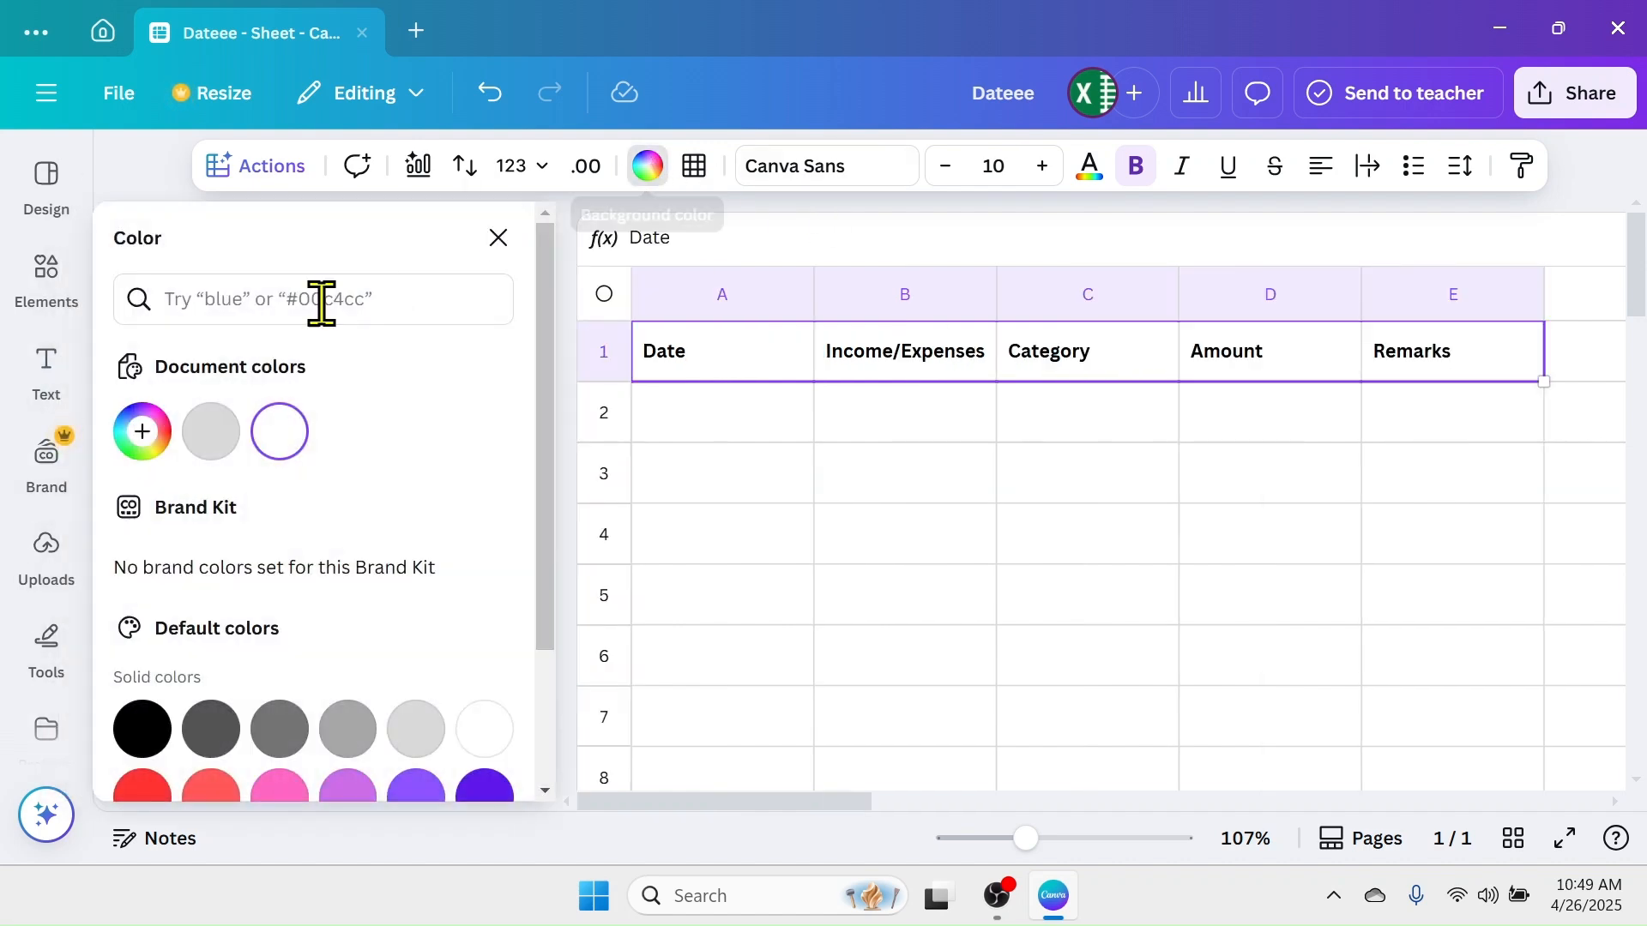
{"action": "left_click", "coordinate": [141, 431]}
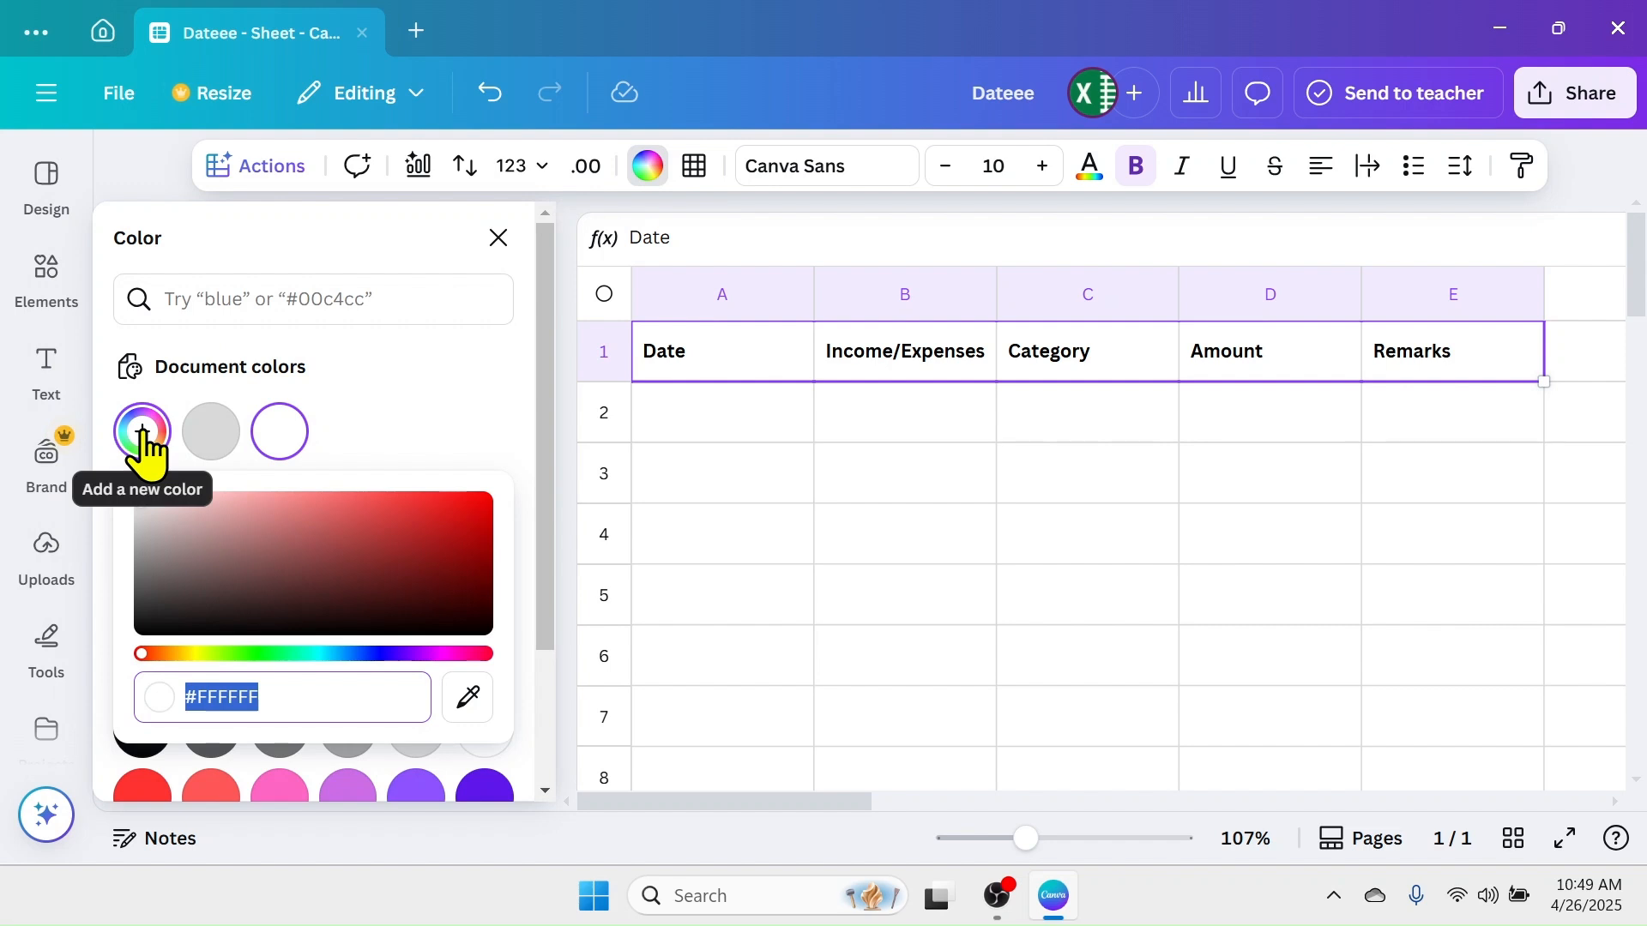
{"action": "left_click", "coordinate": [359, 653]}
{"action": "left_click", "coordinate": [206, 499]}
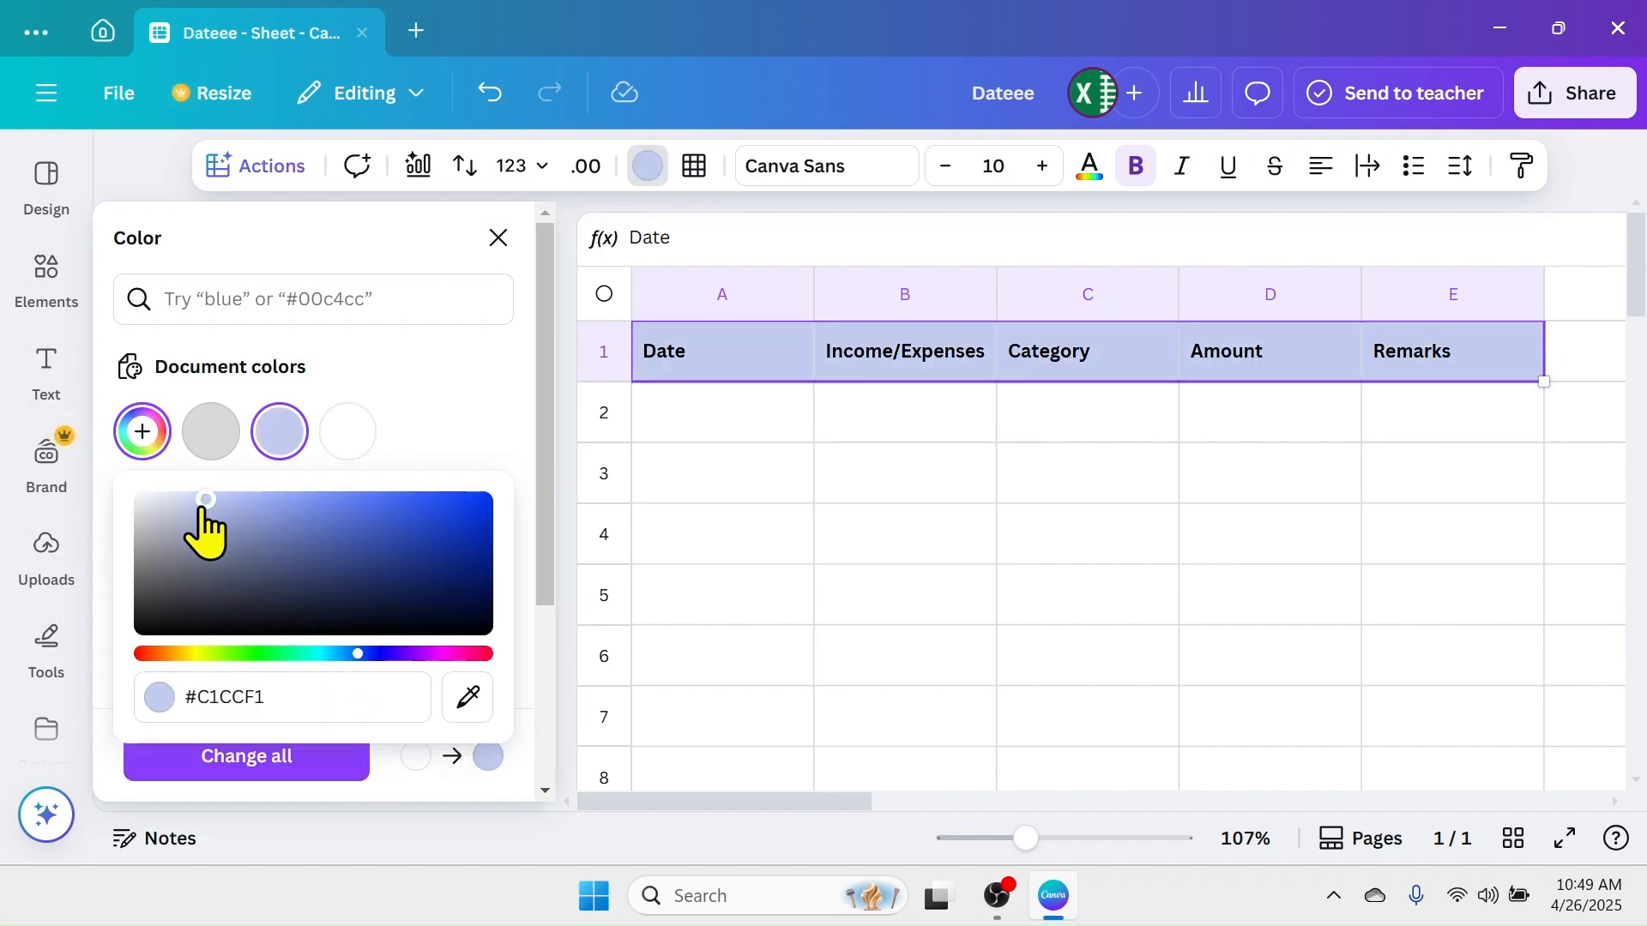
{"action": "left_click", "coordinate": [188, 504]}
{"action": "left_click", "coordinate": [495, 240]}
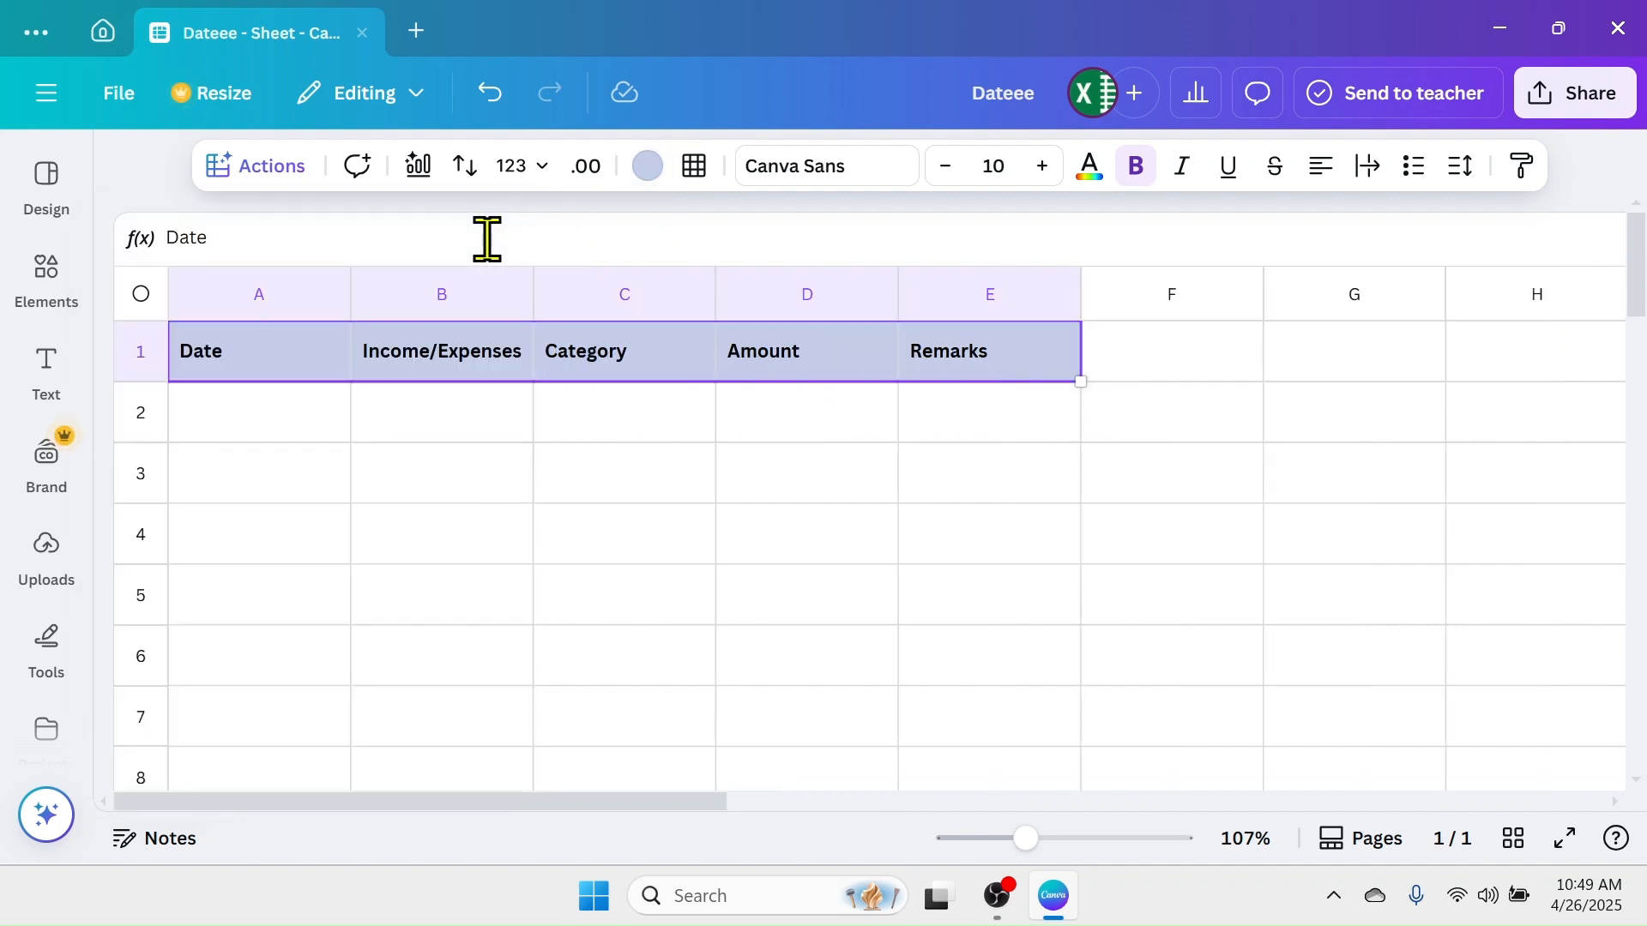
Step: Insert a Date field into cell A2 and open its calendar
{"action": "left_click", "coordinate": [263, 417]}
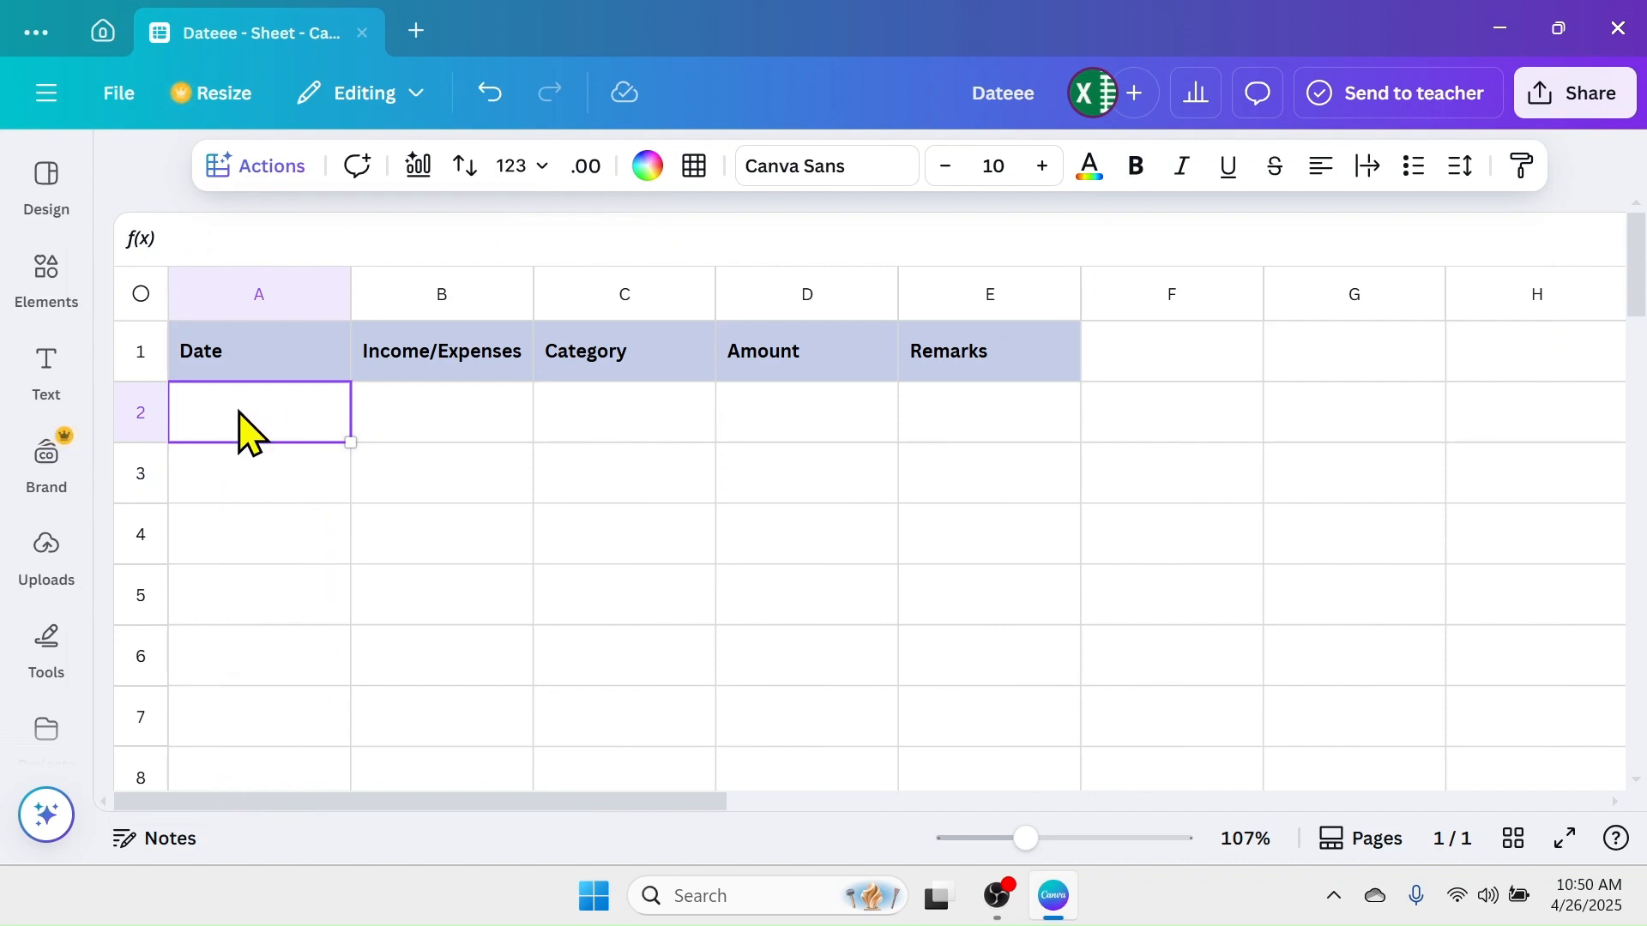
{"action": "left_click", "coordinate": [258, 171]}
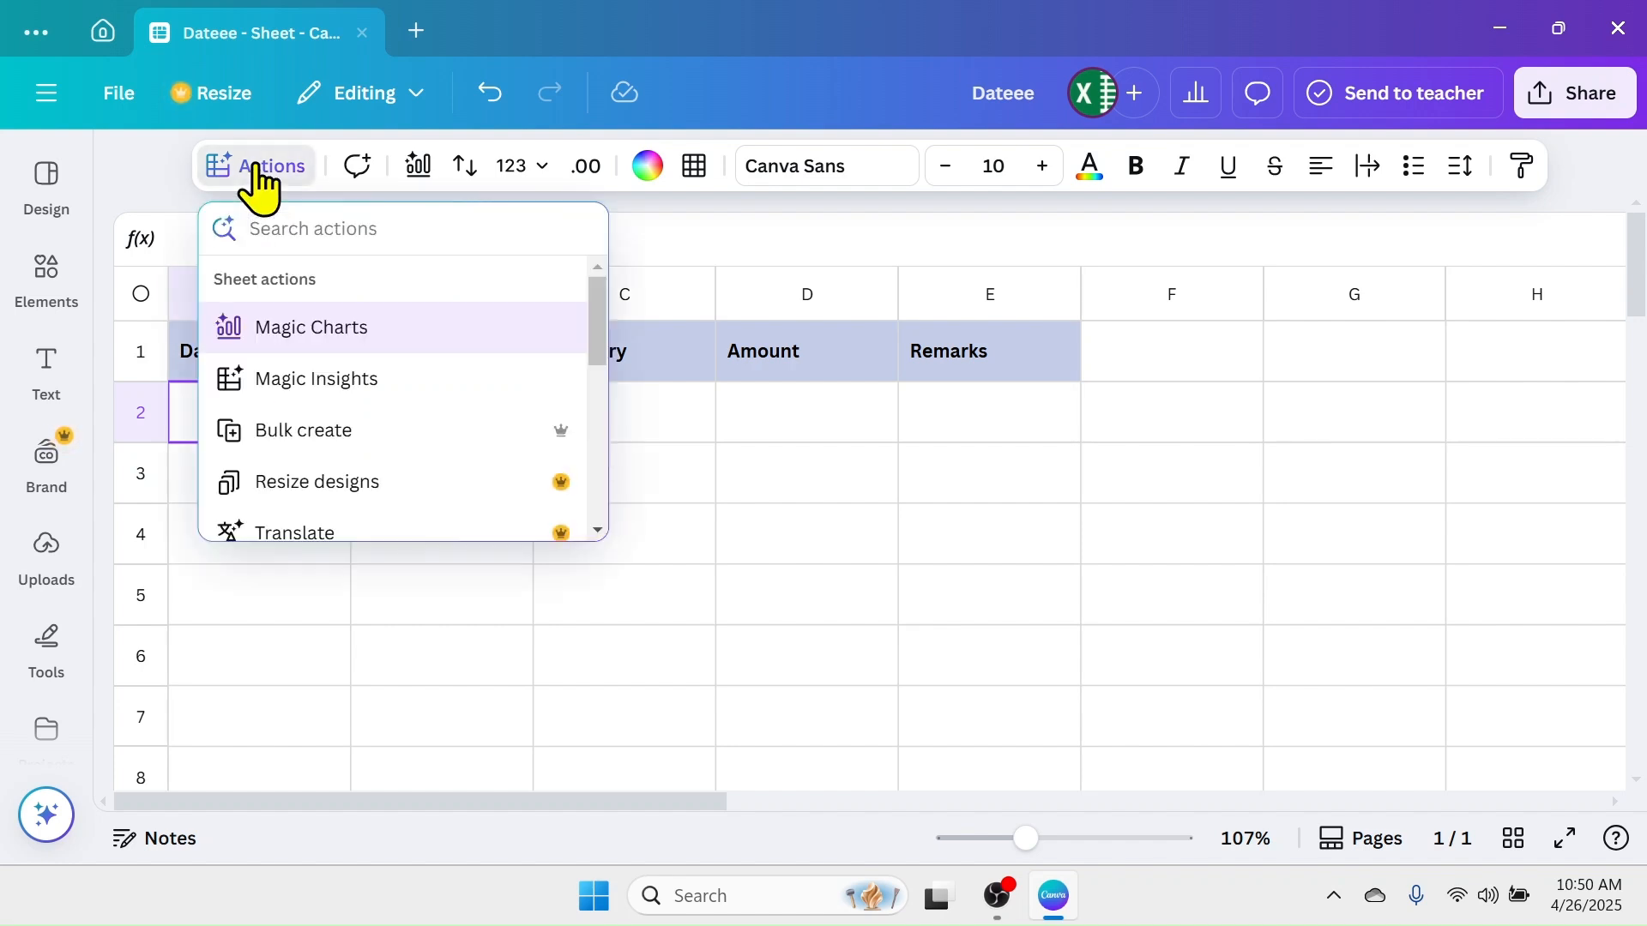
{"action": "scroll", "coordinate": [302, 410], "scroll_direction": "down", "scroll_amount": 5}
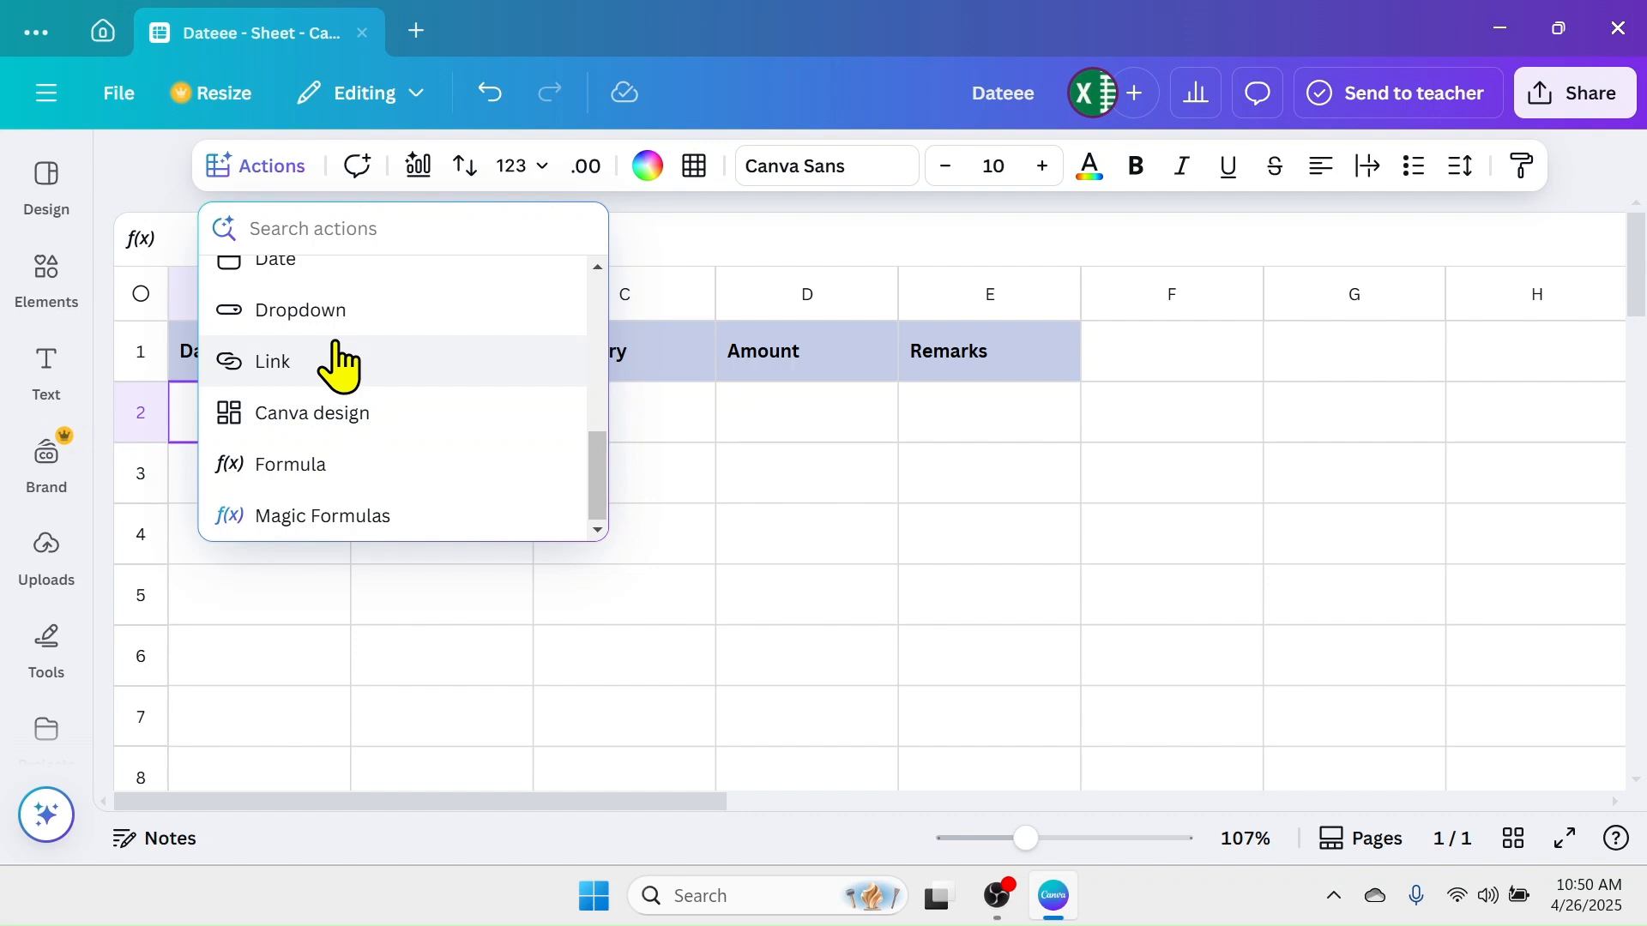
{"action": "scroll", "coordinate": [338, 360], "scroll_direction": "up", "scroll_amount": 3}
{"action": "left_click", "coordinate": [254, 427]}
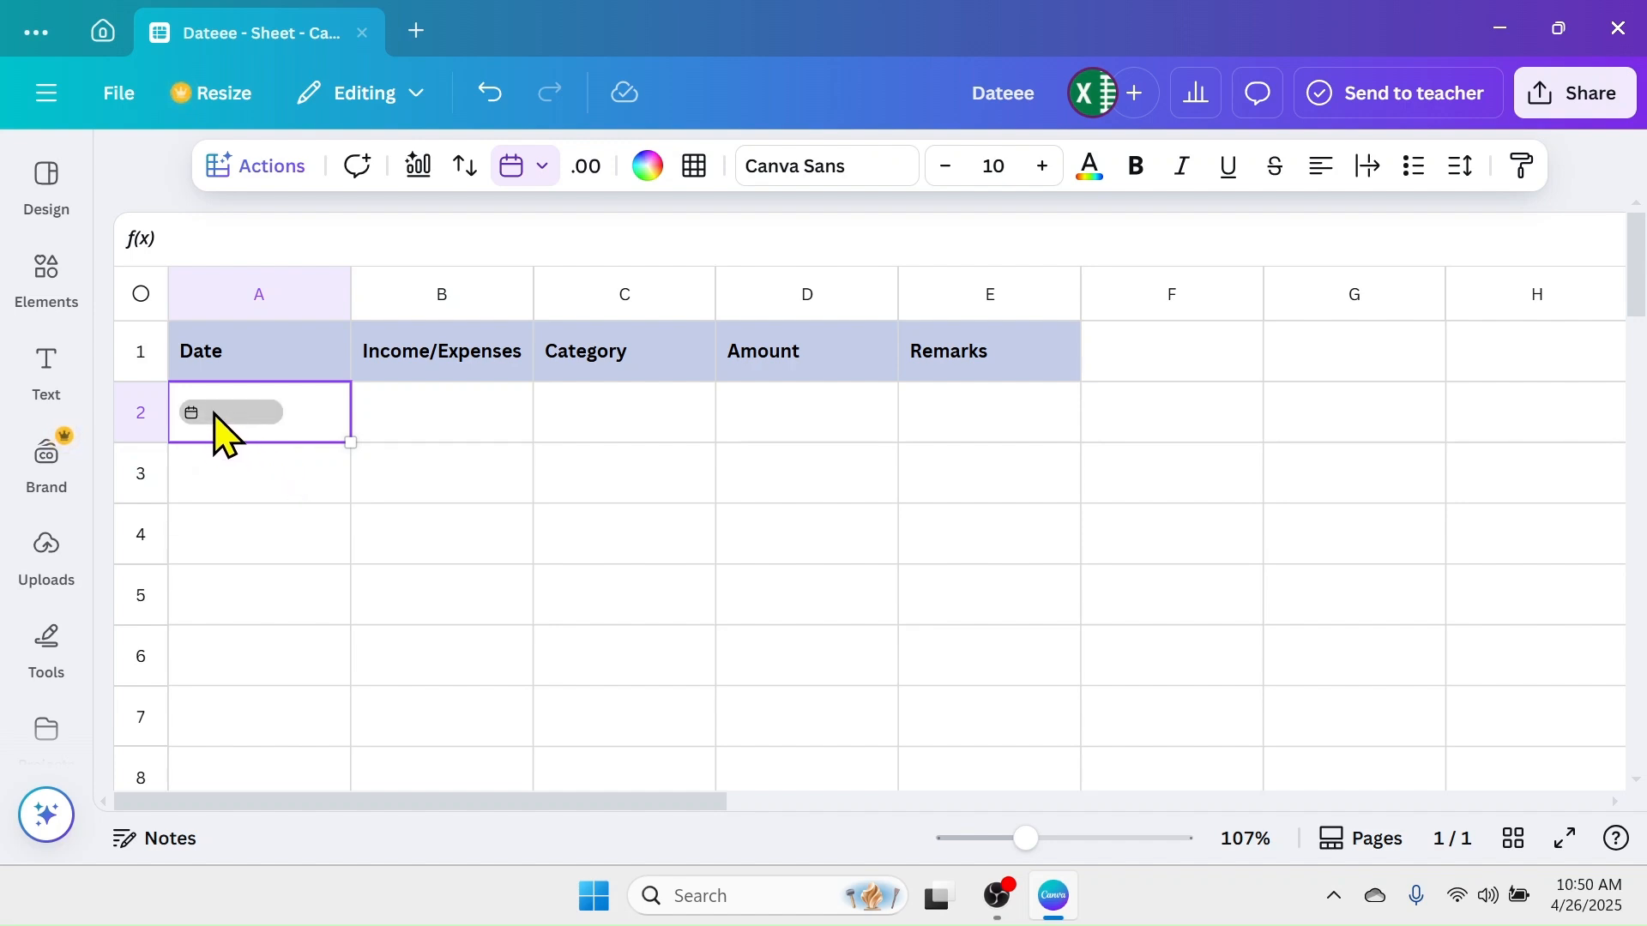
{"action": "left_click", "coordinate": [192, 415]}
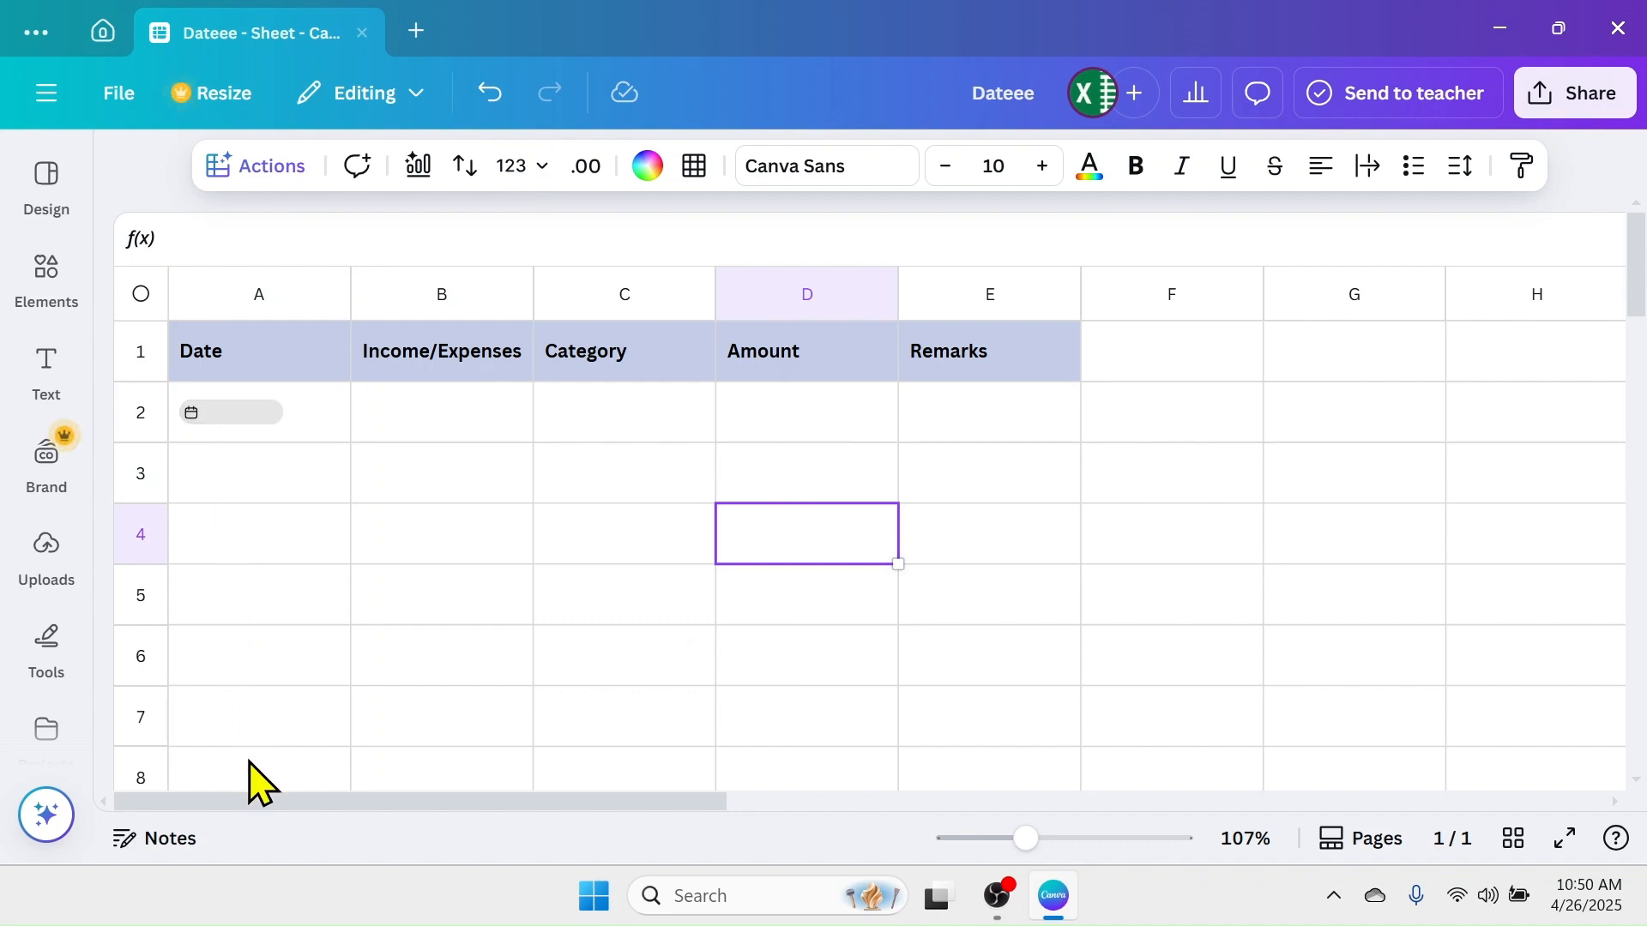
Step: Copy the date field from A2 down to A6 and set the date in A2 to April 11, 2025
{"action": "left_click", "coordinate": [314, 417]}
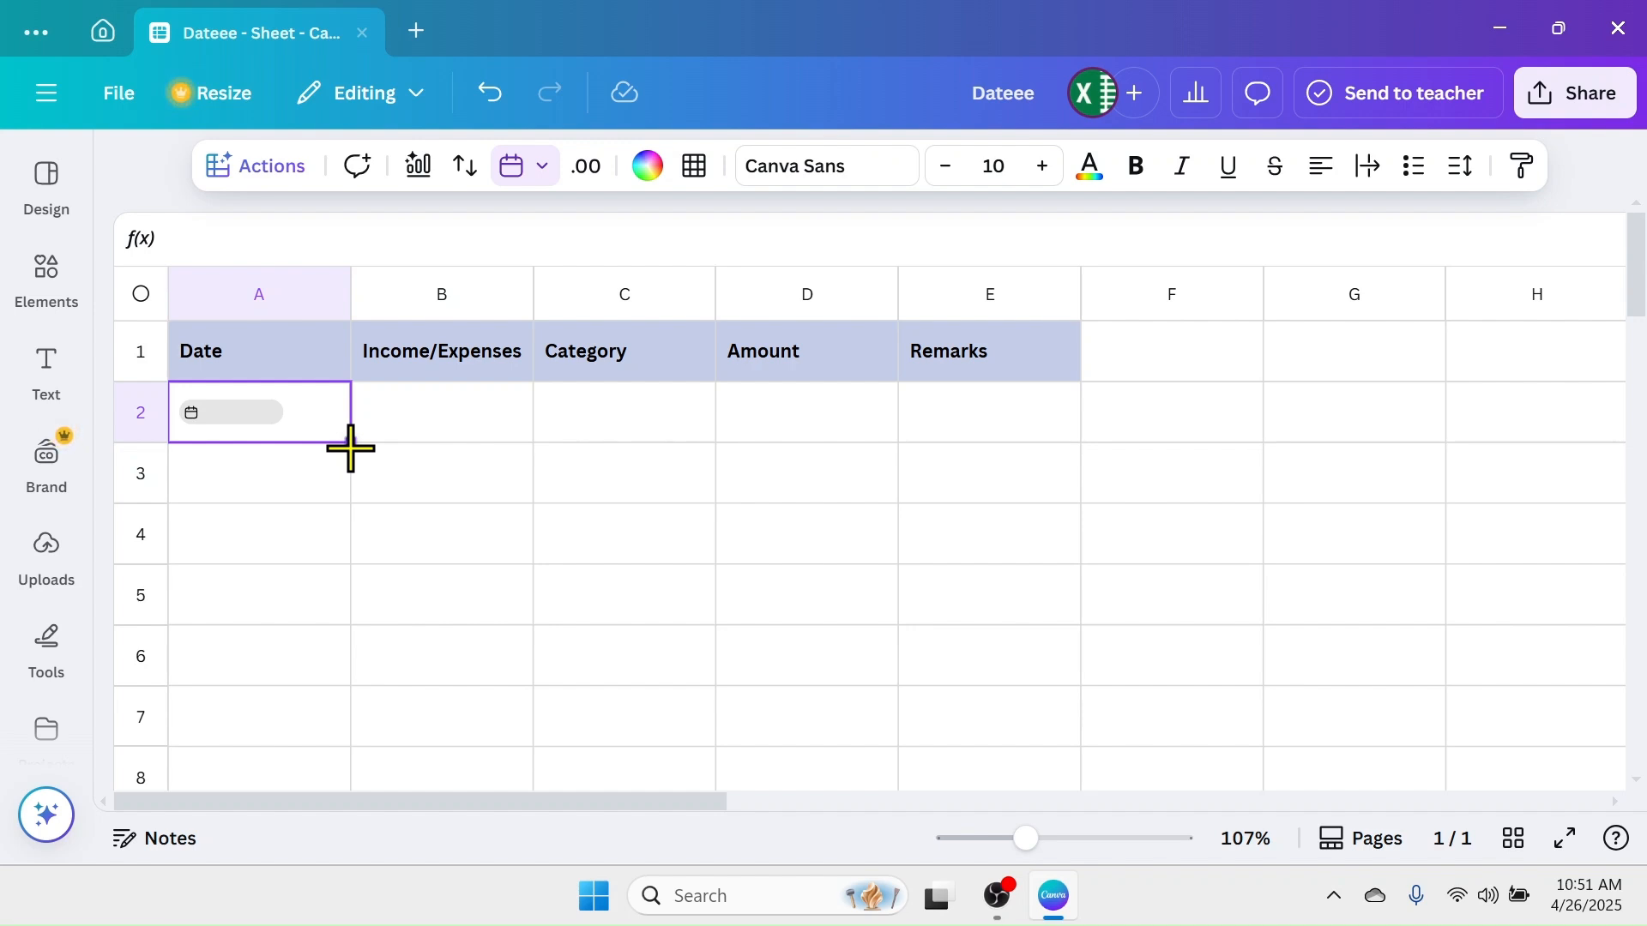
{"action": "left_click_drag", "start_coordinate": [351, 447], "coordinate": [324, 675]}
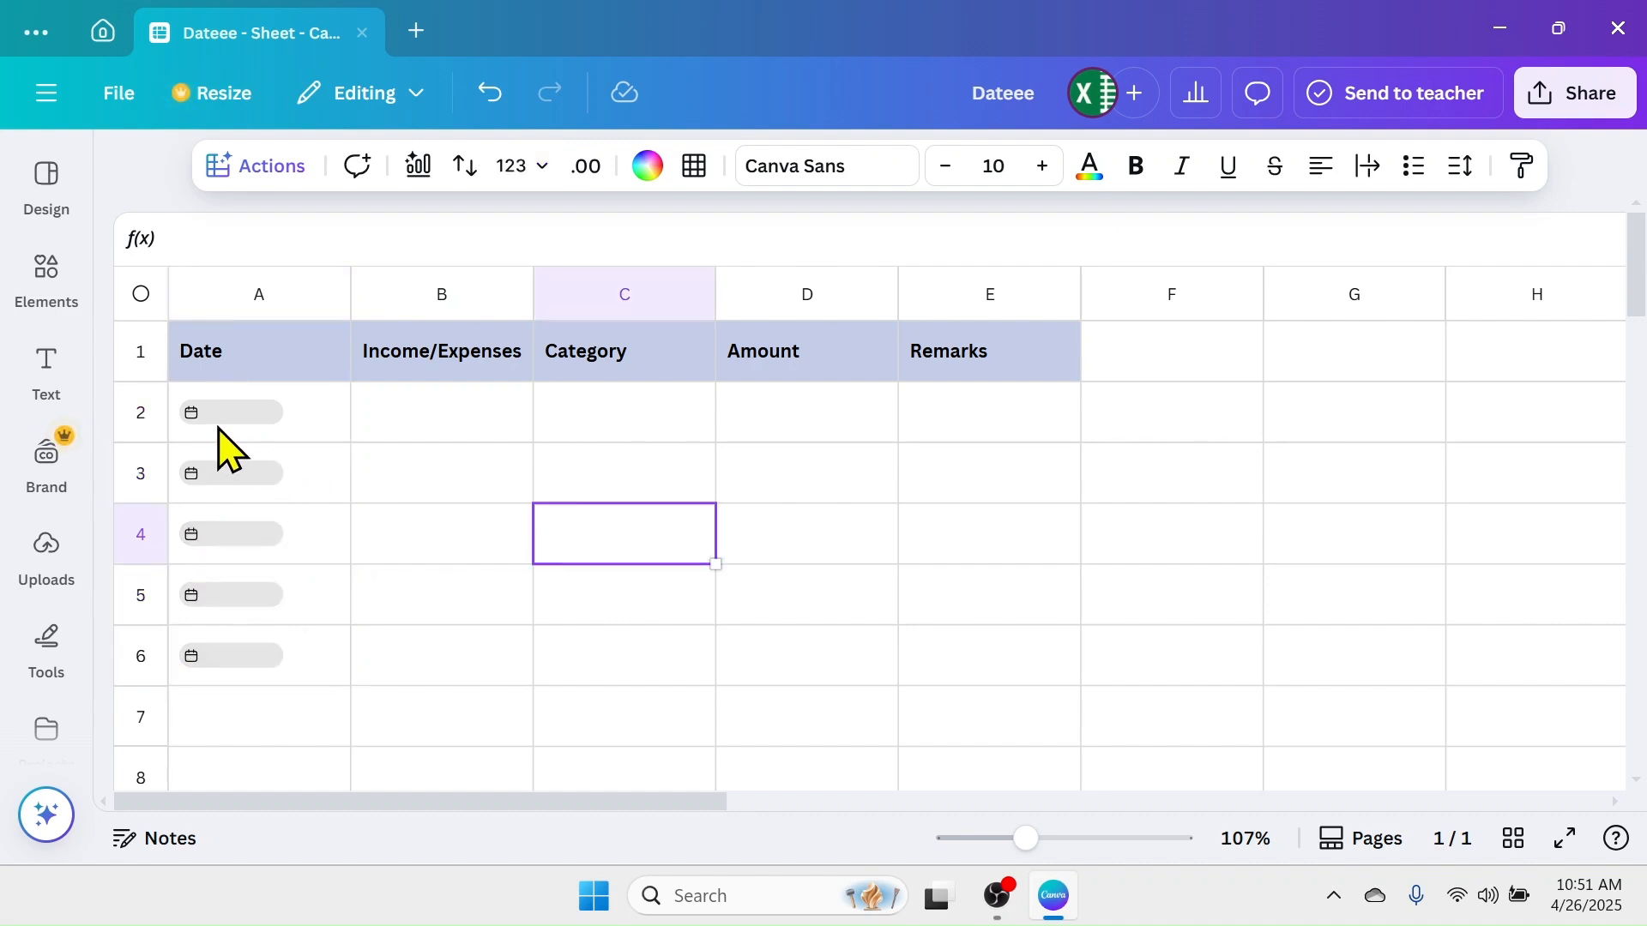
{"action": "left_click", "coordinate": [185, 413]}
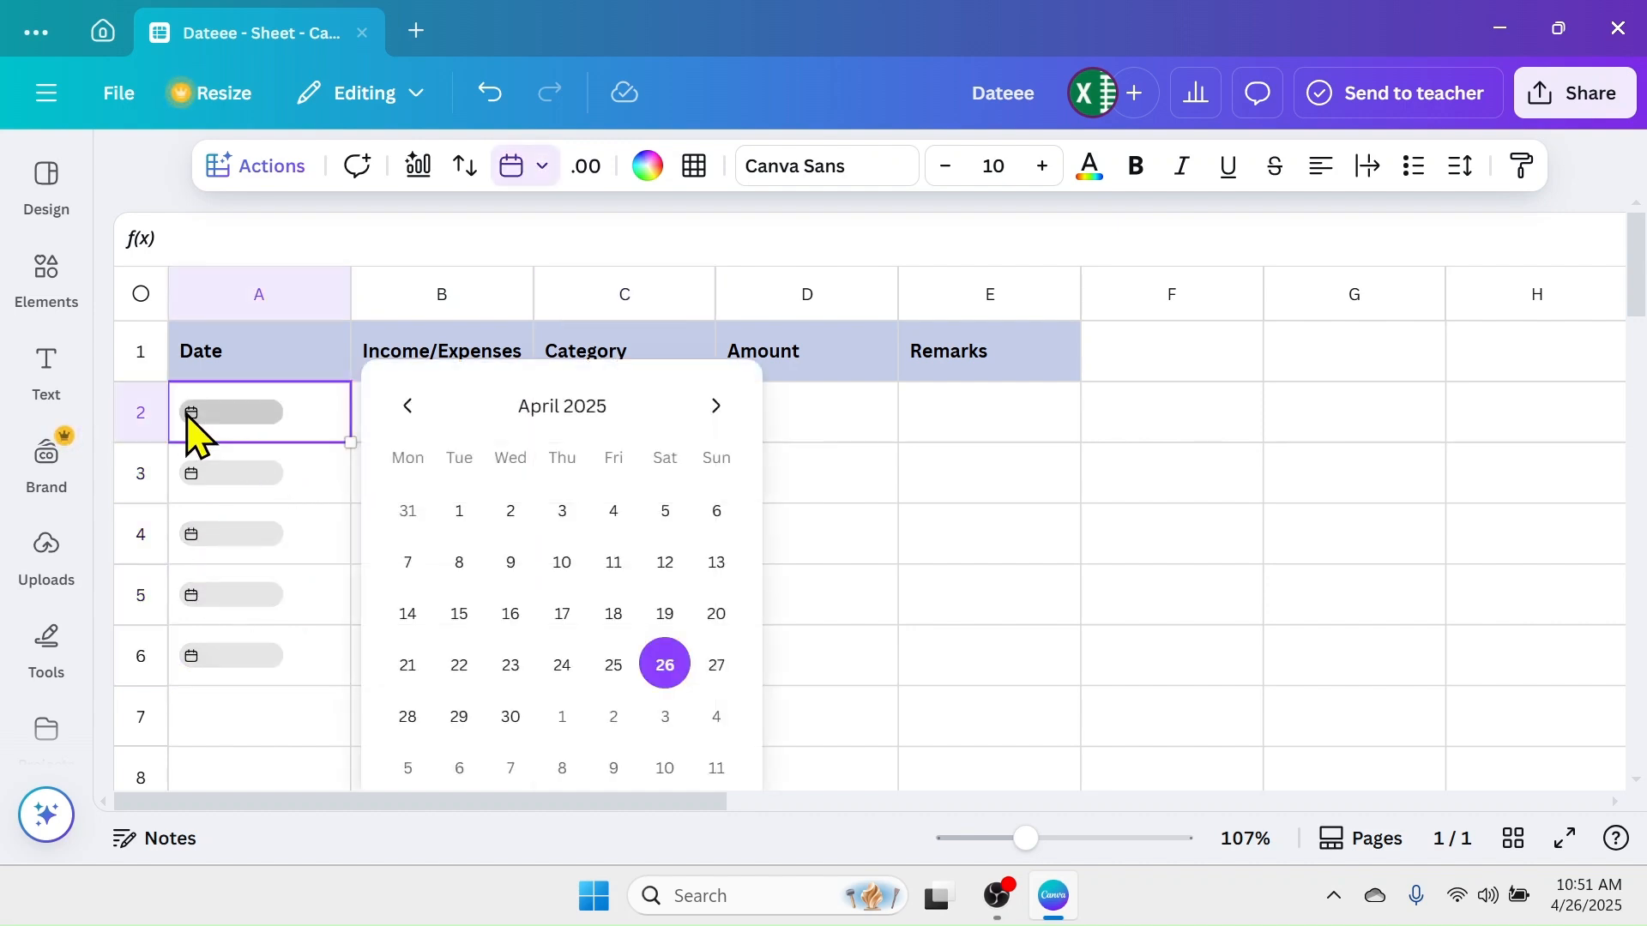
{"action": "left_click", "coordinate": [614, 563]}
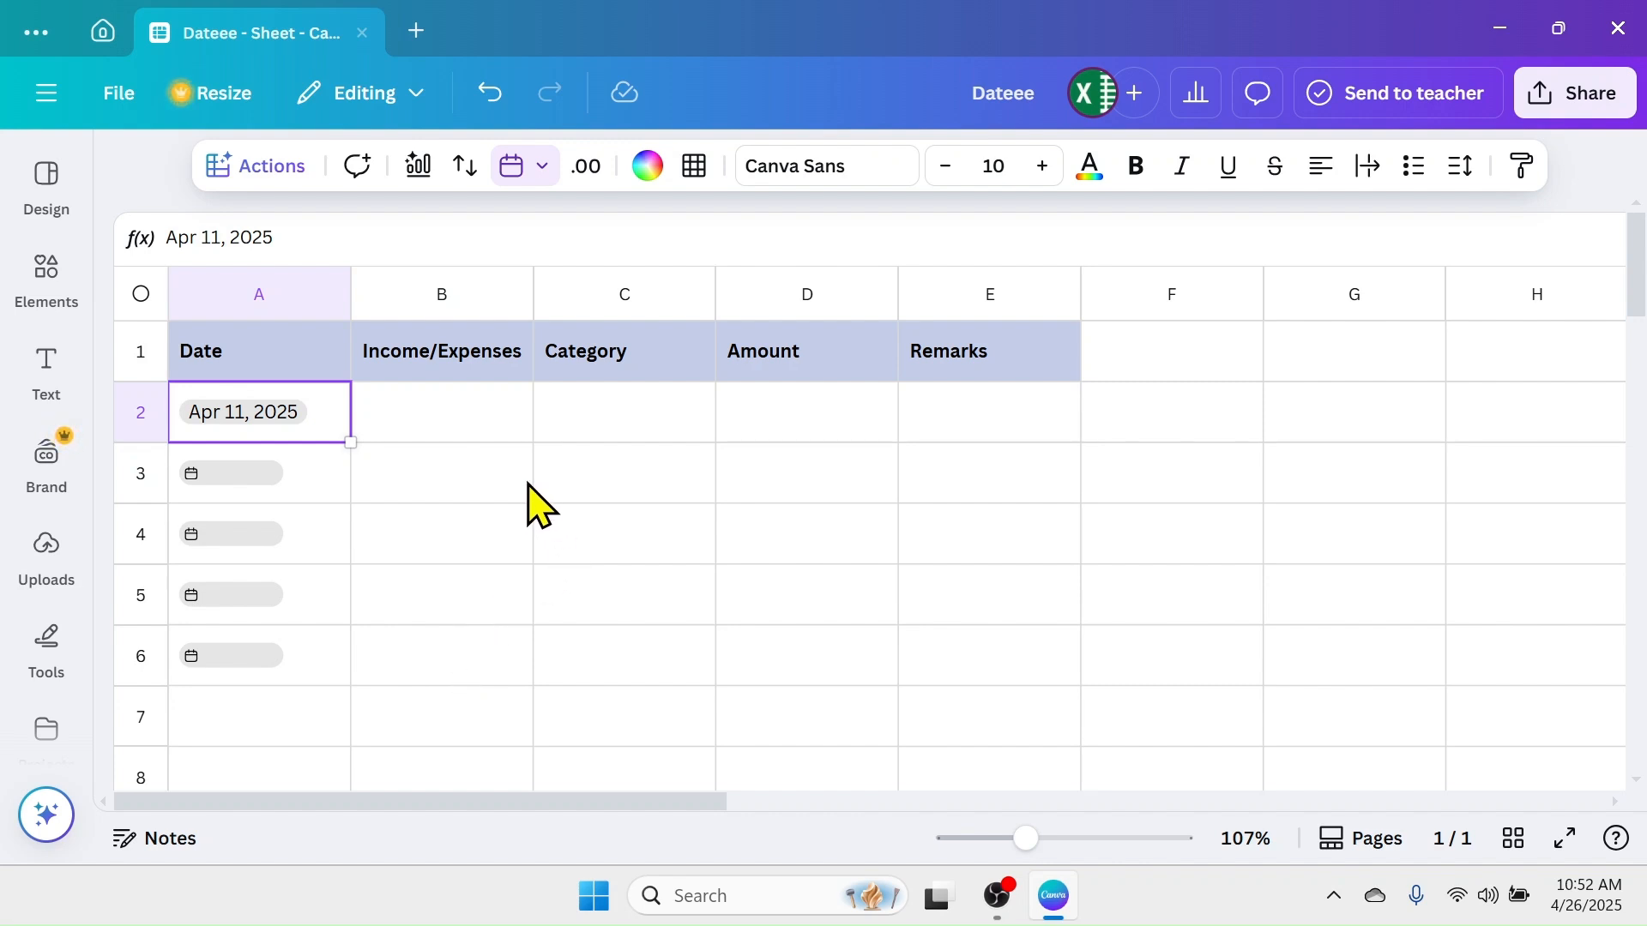
Step: Insert a newly created custom dropdown into cell B2
{"action": "left_click", "coordinate": [476, 421]}
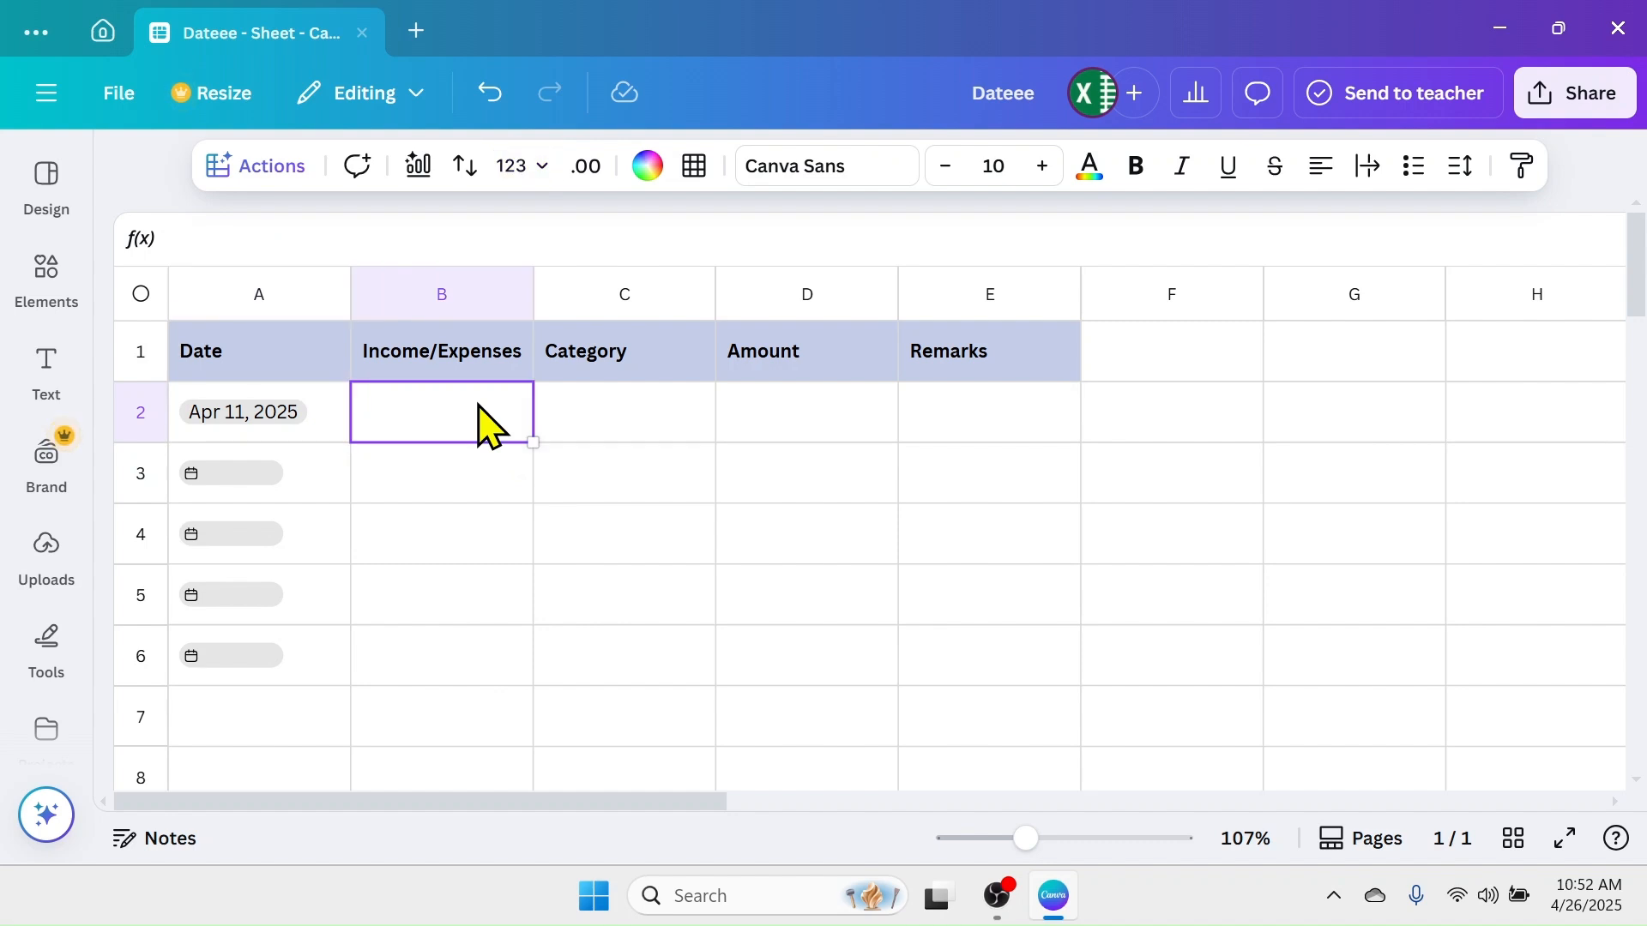
{"action": "left_click", "coordinate": [251, 172]}
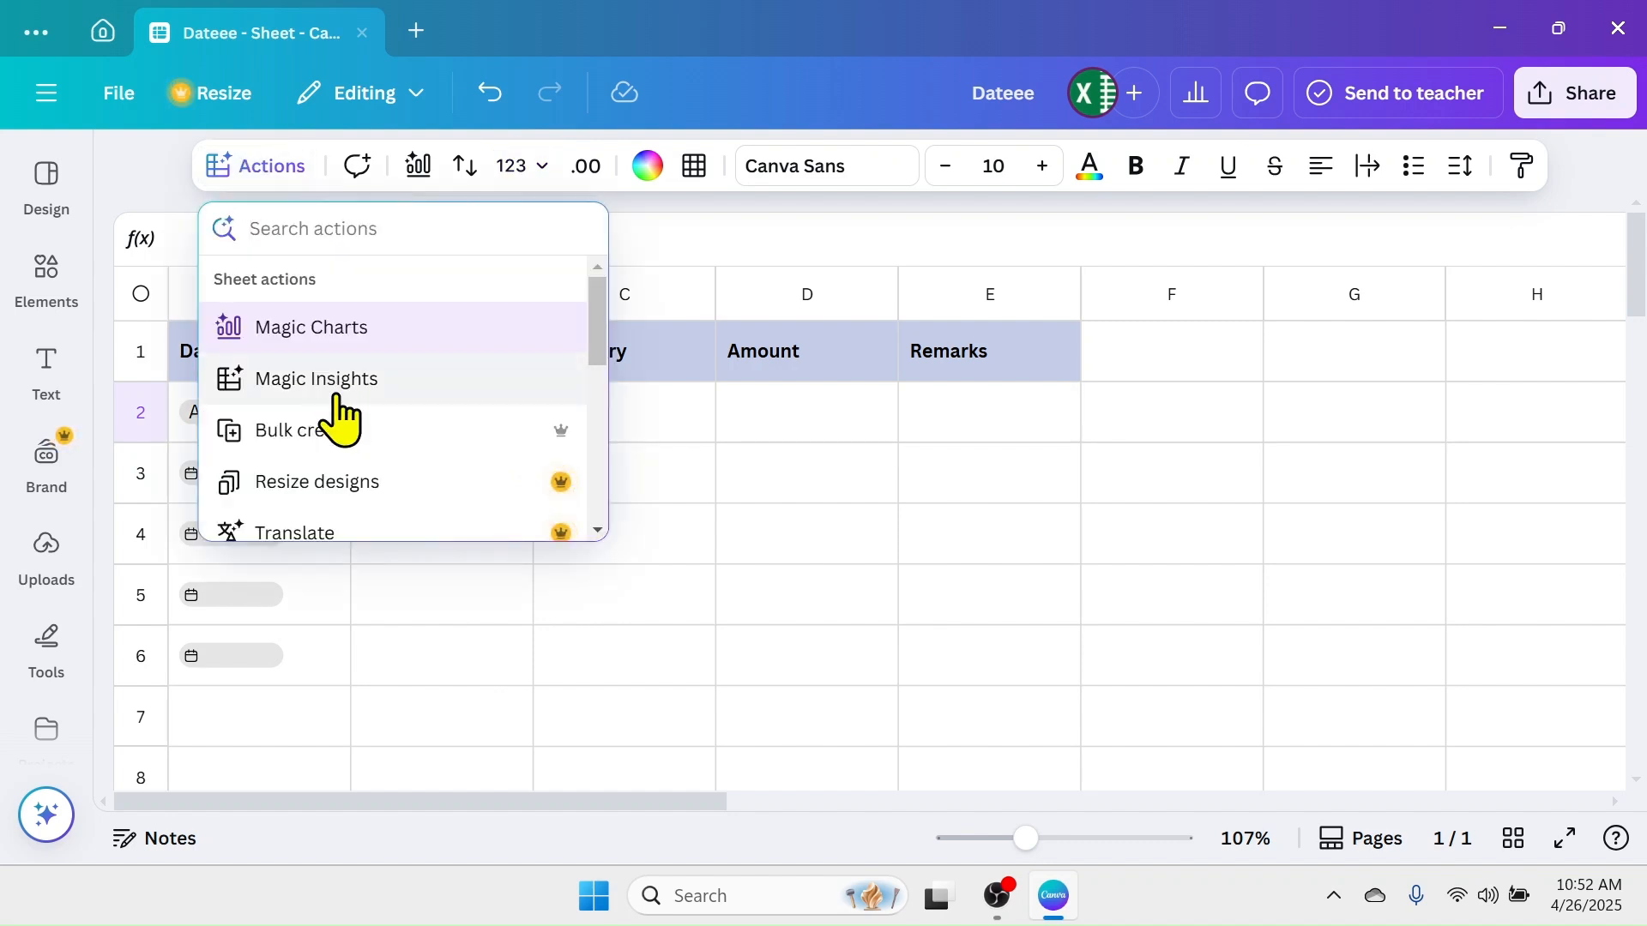
{"action": "scroll", "coordinate": [342, 415], "scroll_direction": "down", "scroll_amount": 10}
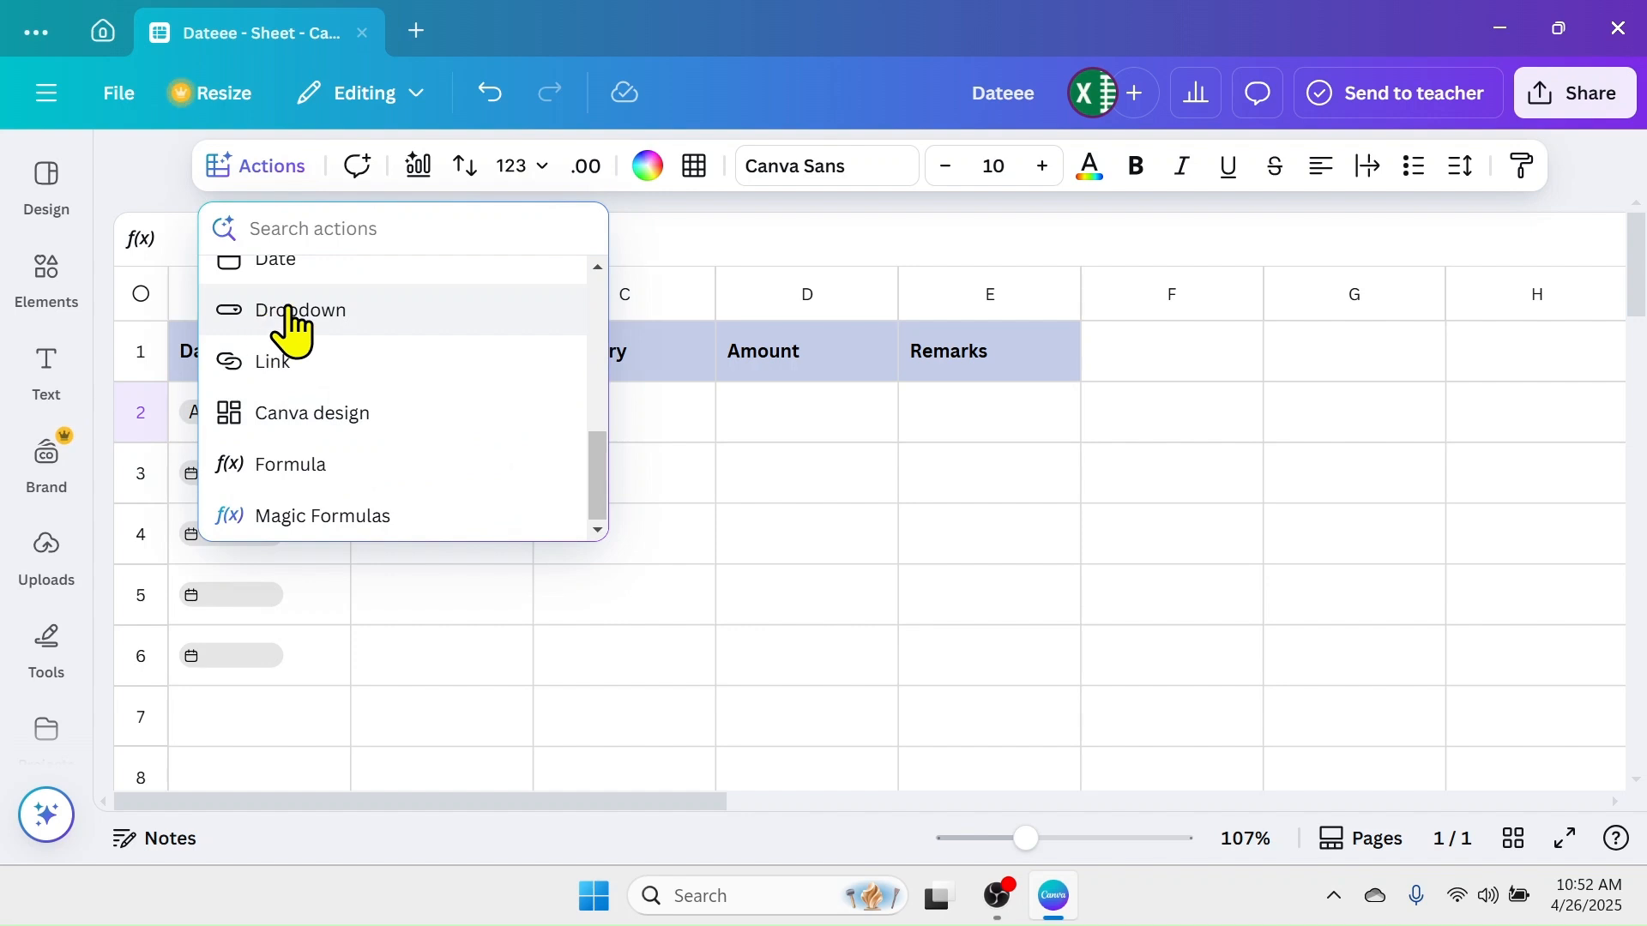
{"action": "left_click", "coordinate": [289, 310]}
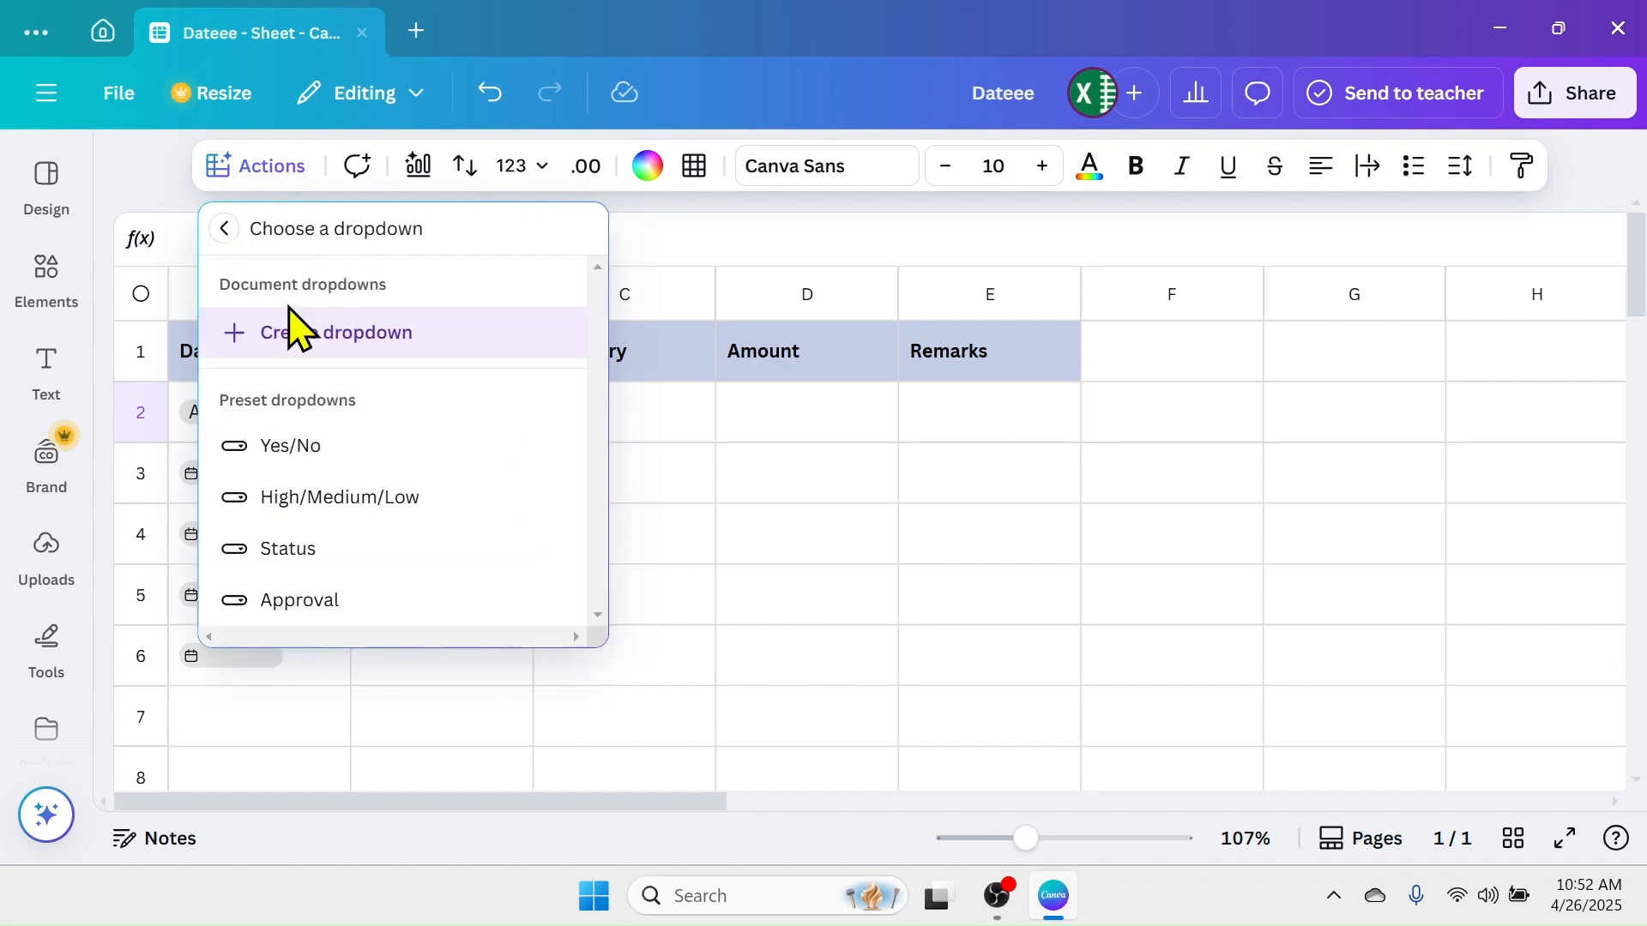
{"action": "left_click", "coordinate": [332, 336]}
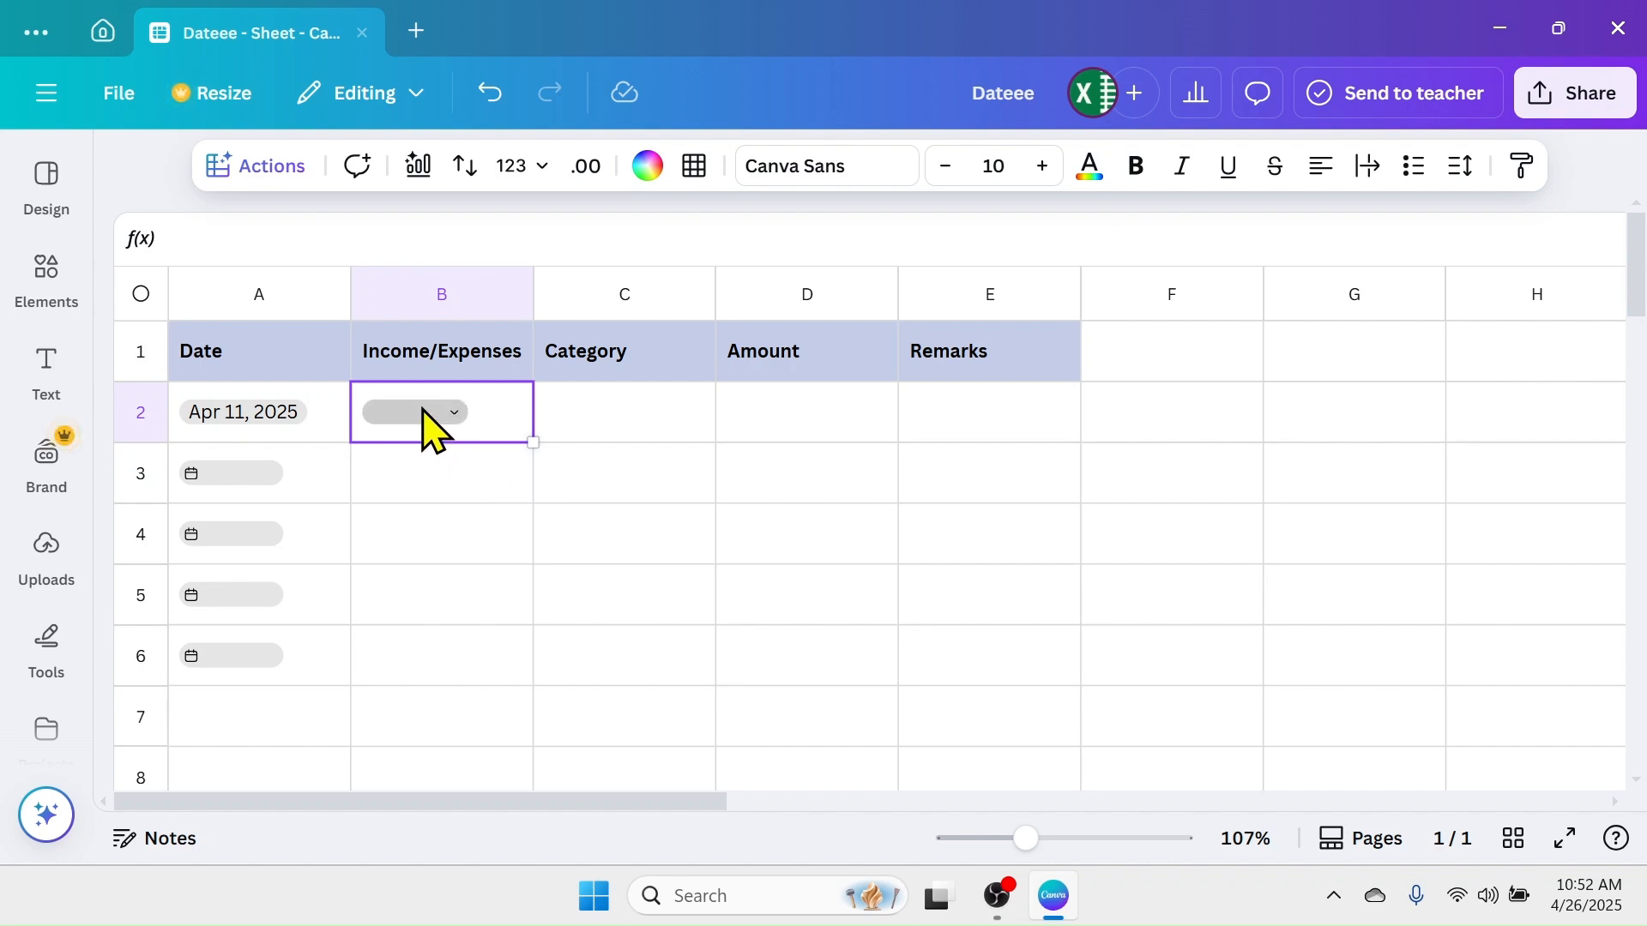
Step: Rename the first two options of the B2 dropdown to Income and Expenses, and delete Option 3
{"action": "left_click", "coordinate": [457, 415]}
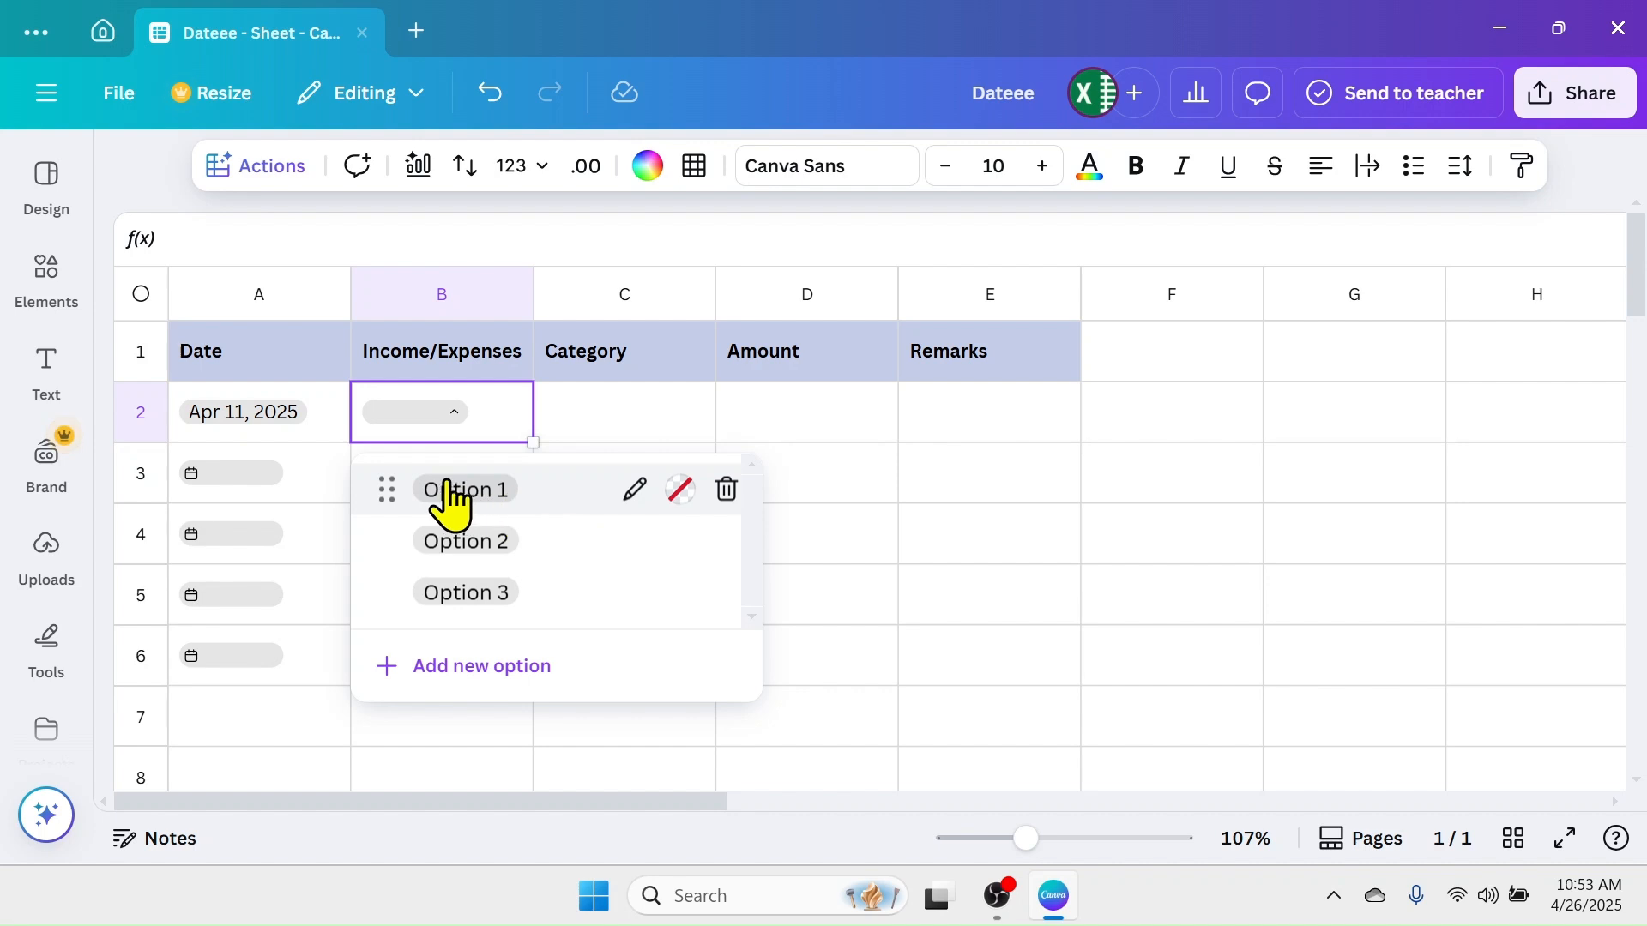
{"action": "left_click", "coordinate": [636, 490]}
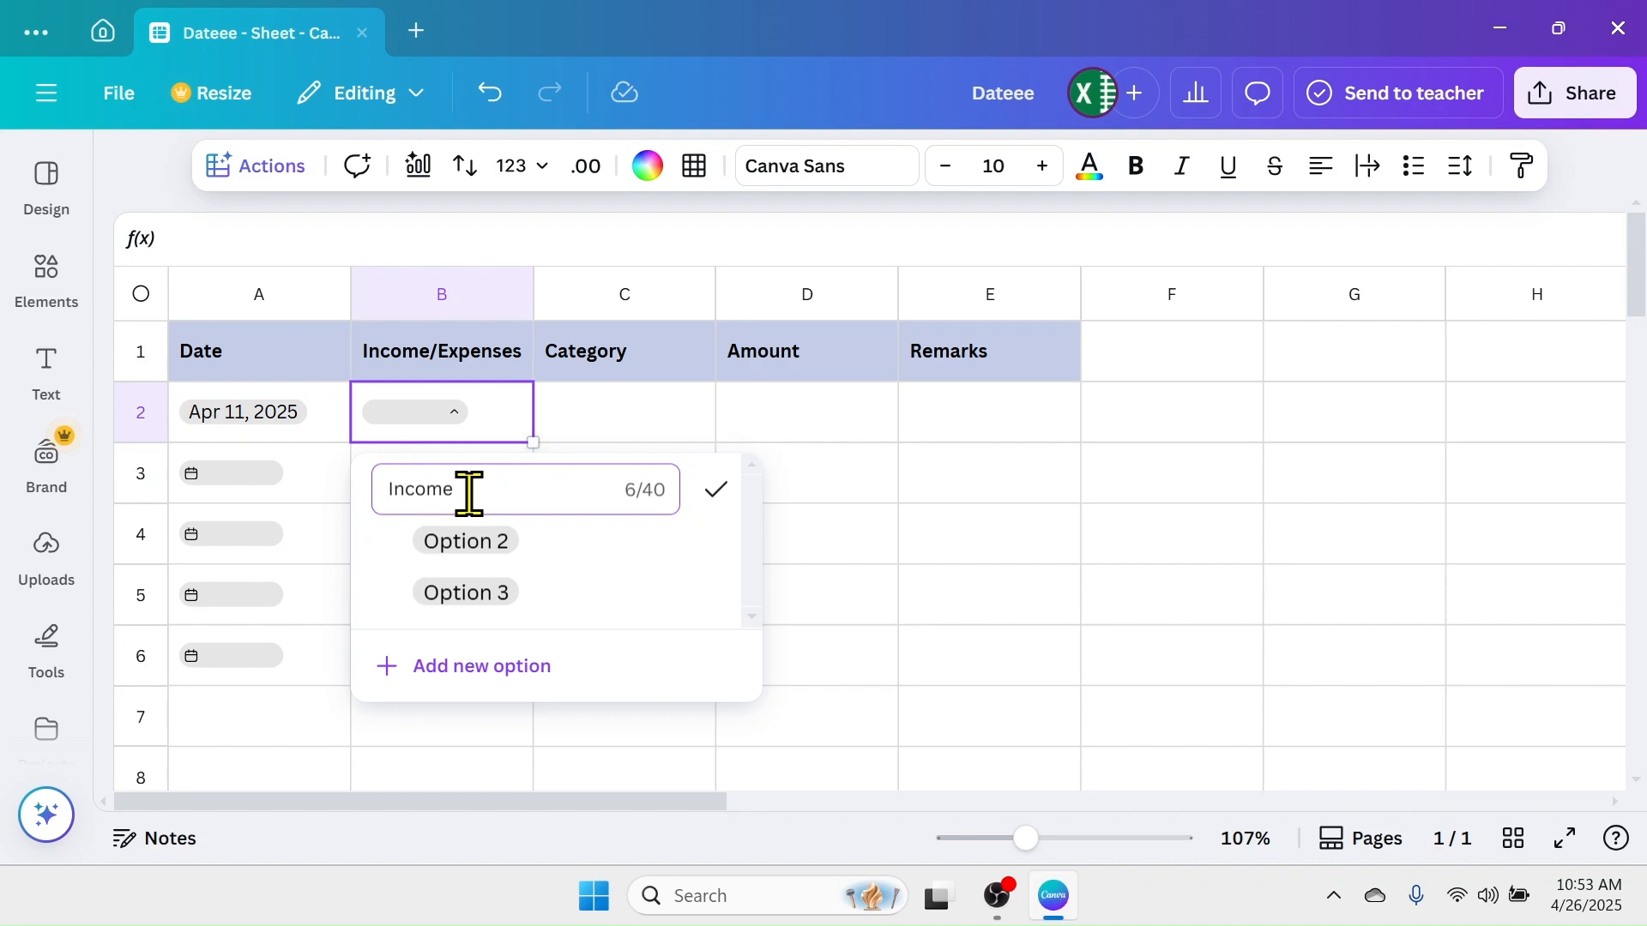
{"action": "left_click", "coordinate": [717, 489]}
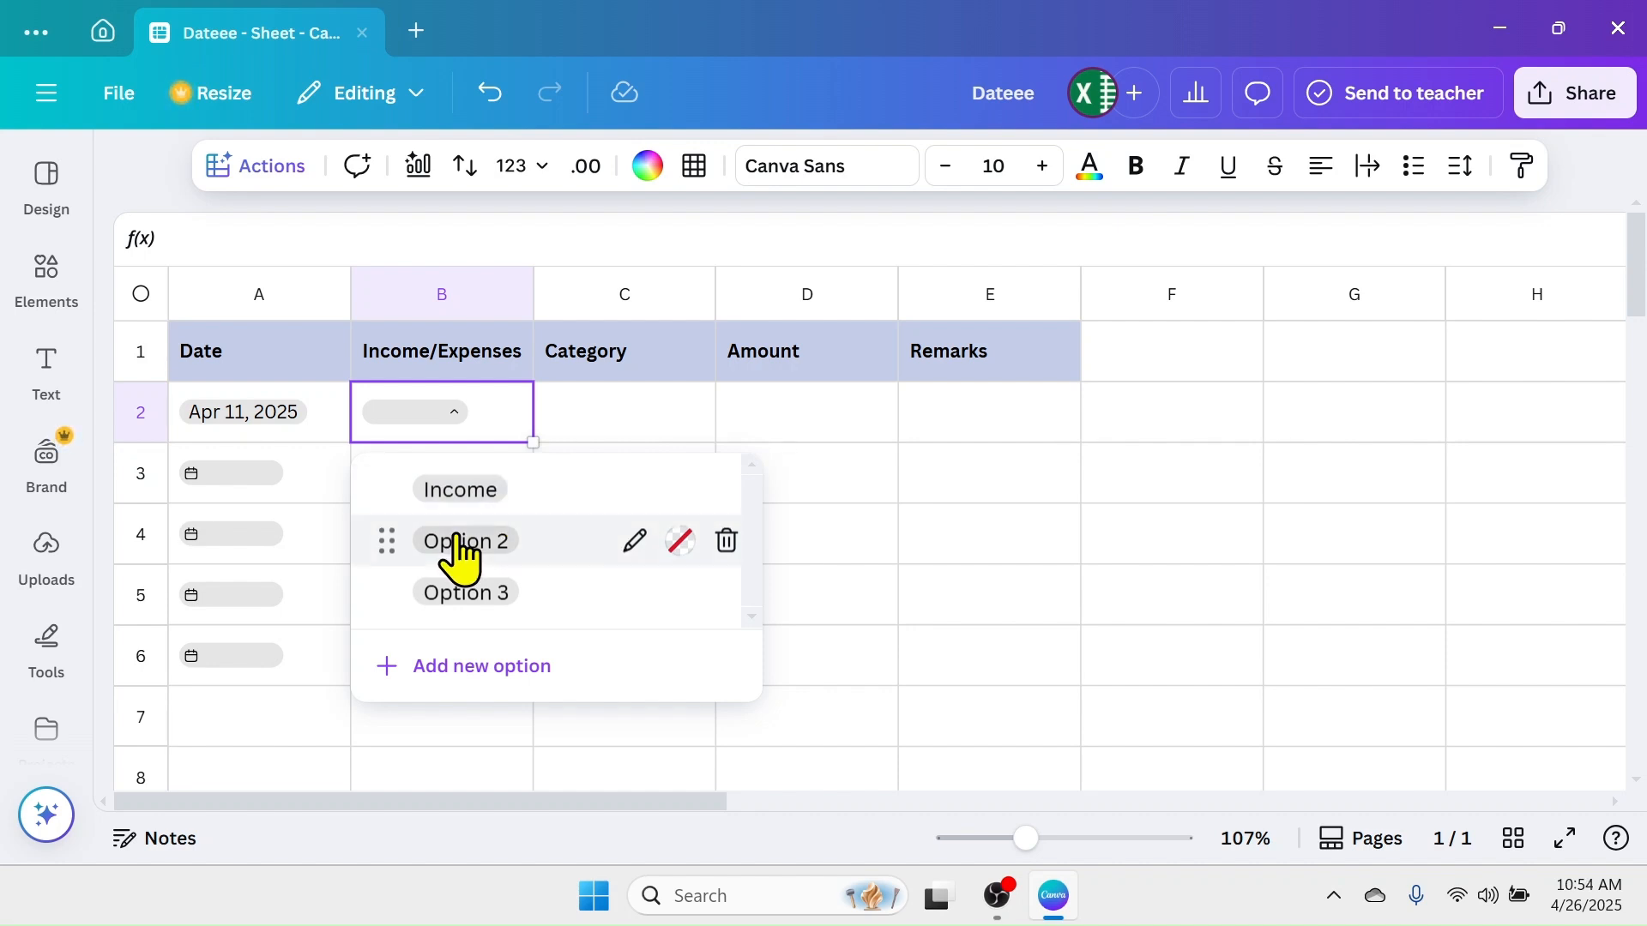
{"action": "left_click", "coordinate": [634, 541]}
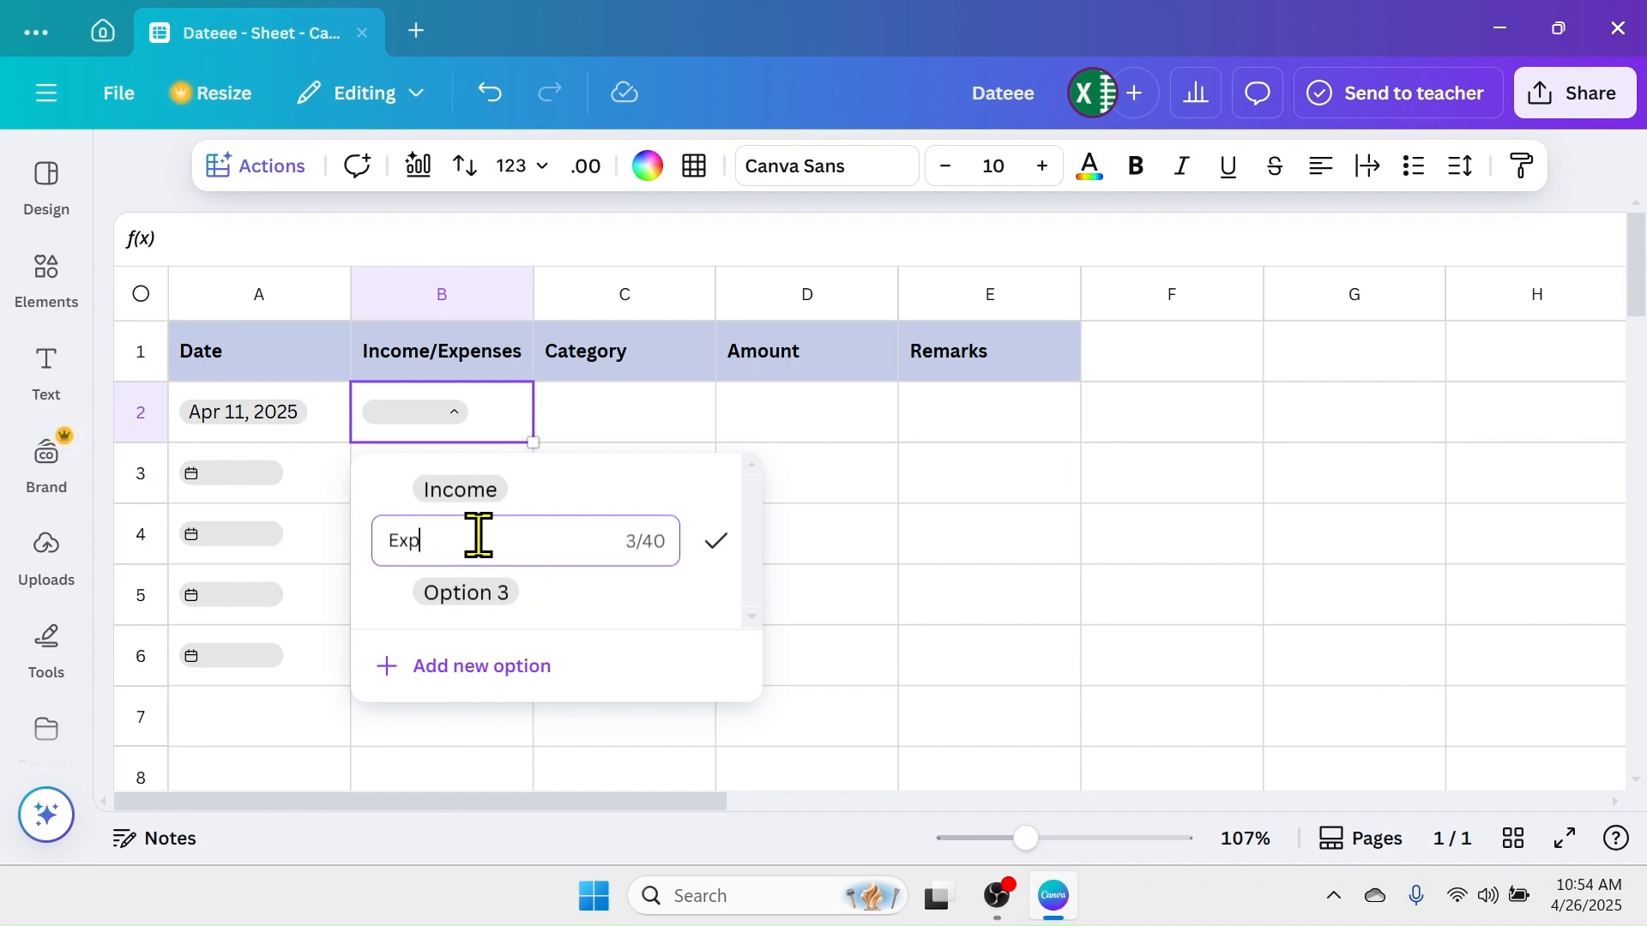
{"action": "type", "text": "Expenses"}
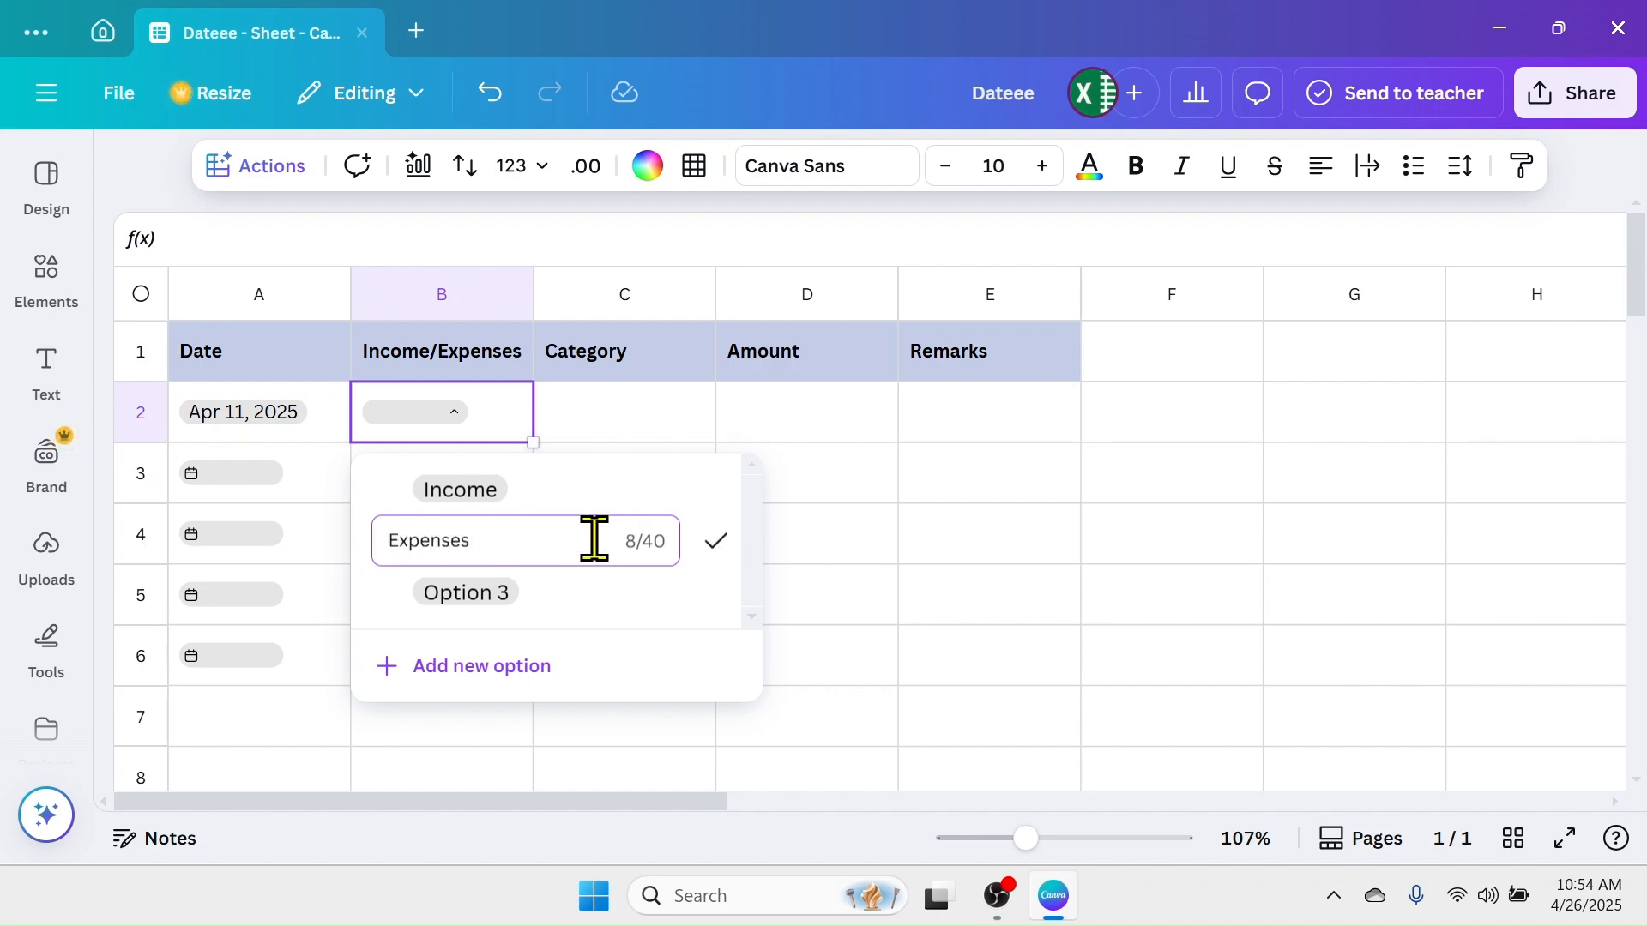
{"action": "left_click", "coordinate": [717, 542]}
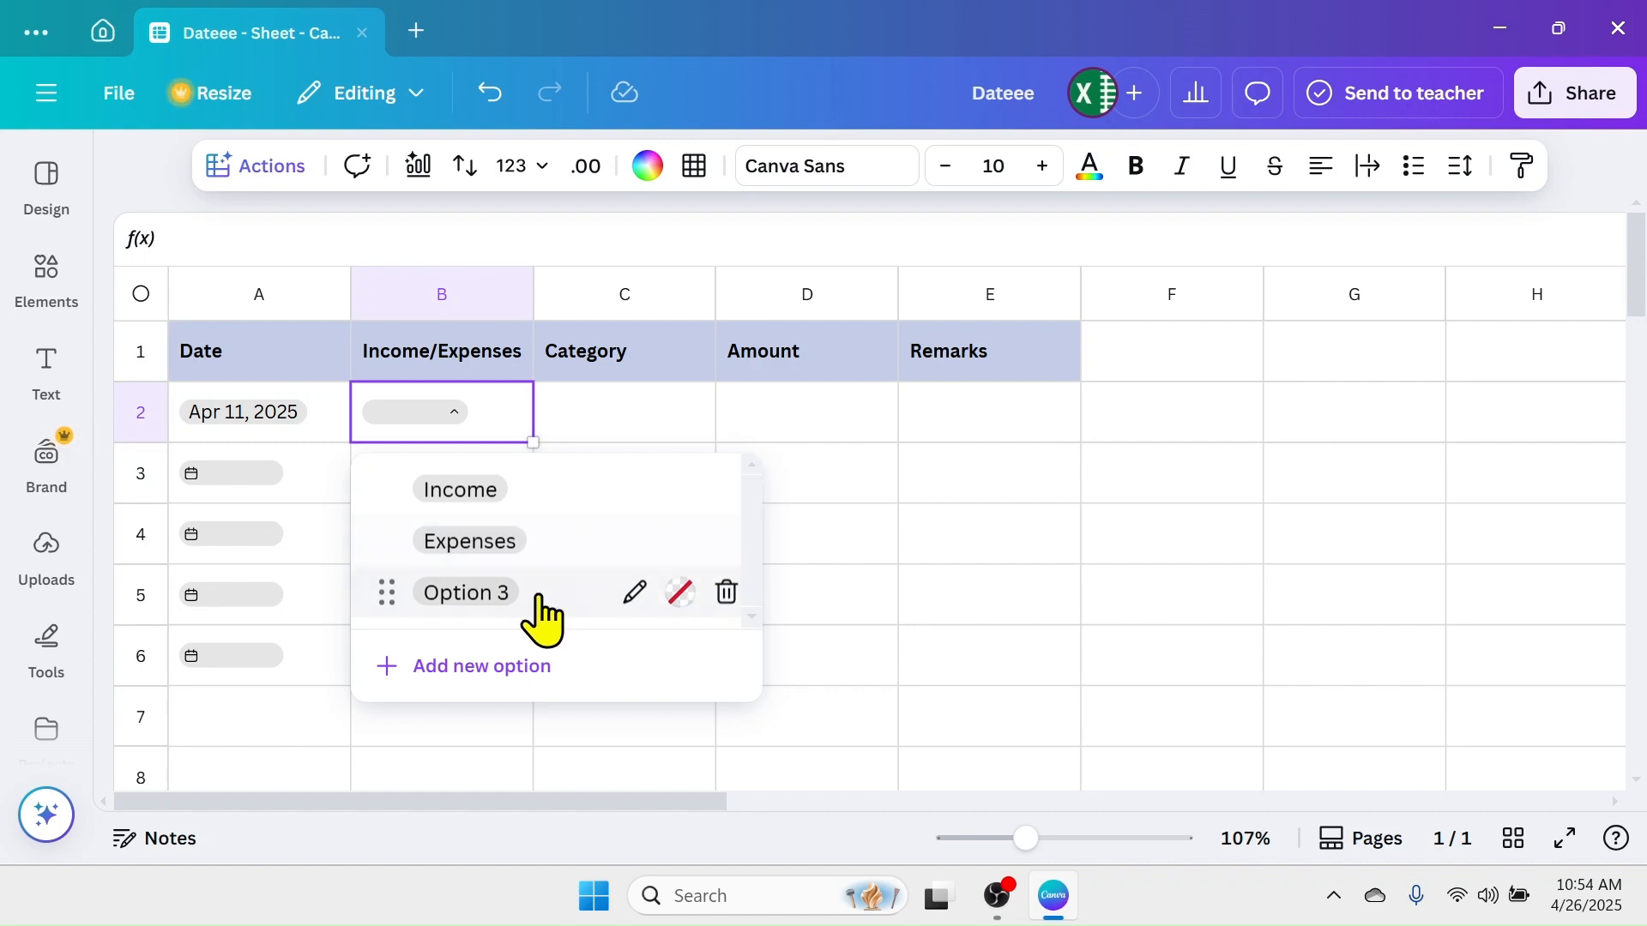
{"action": "left_click", "coordinate": [728, 594]}
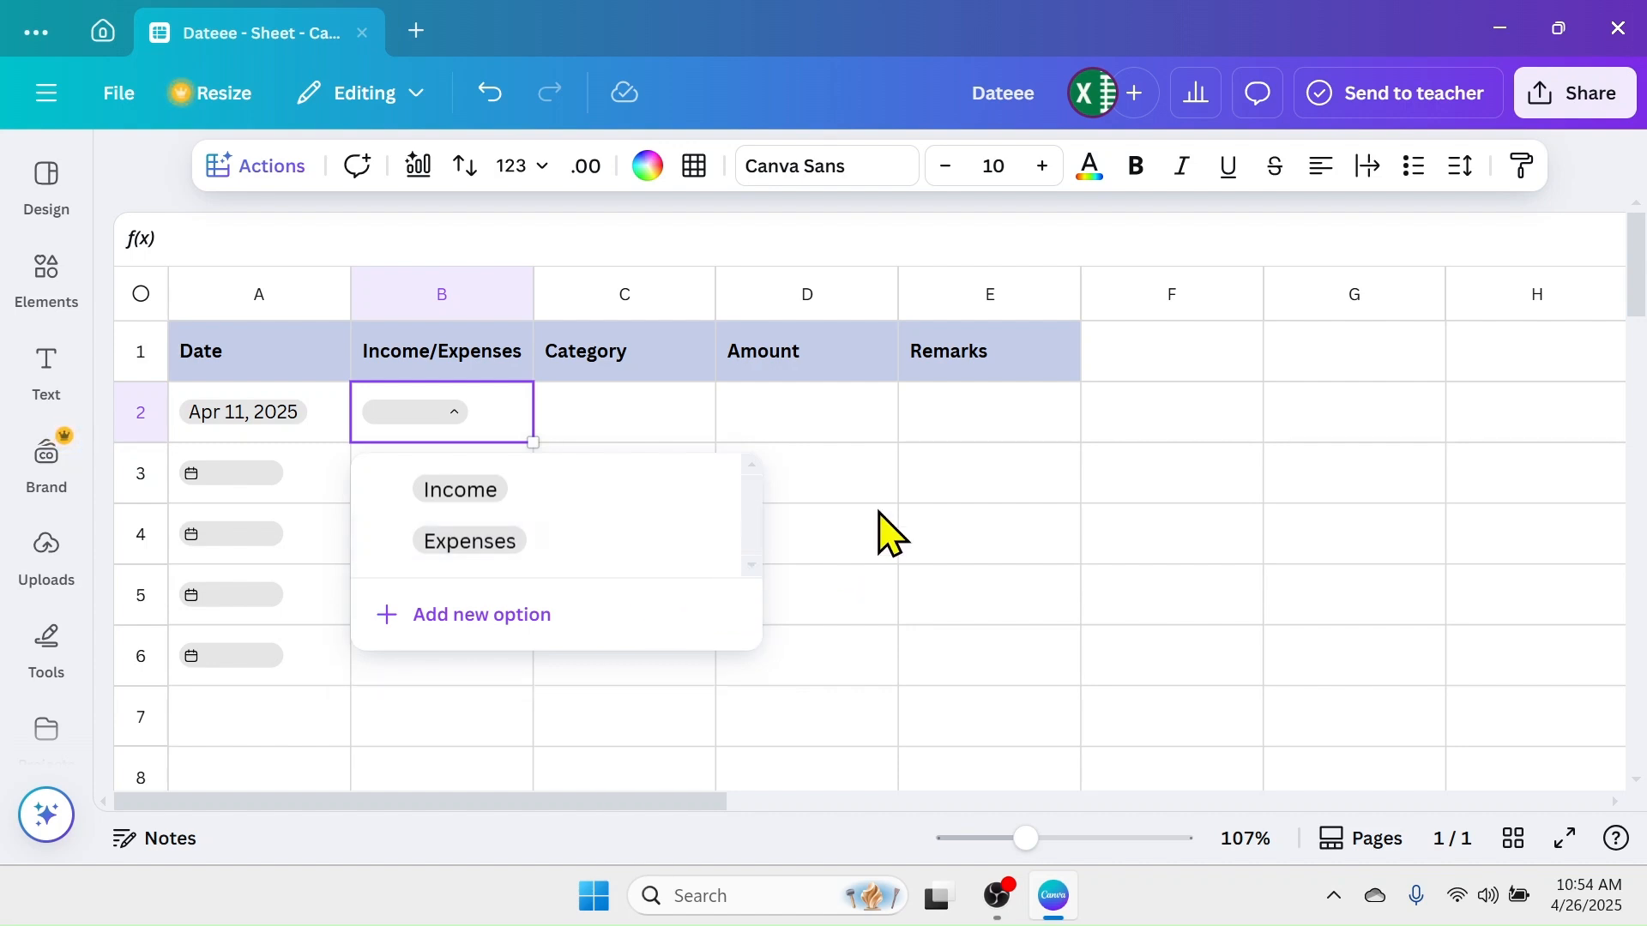
{"action": "left_click", "coordinate": [884, 491]}
{"action": "left_click", "coordinate": [455, 414]}
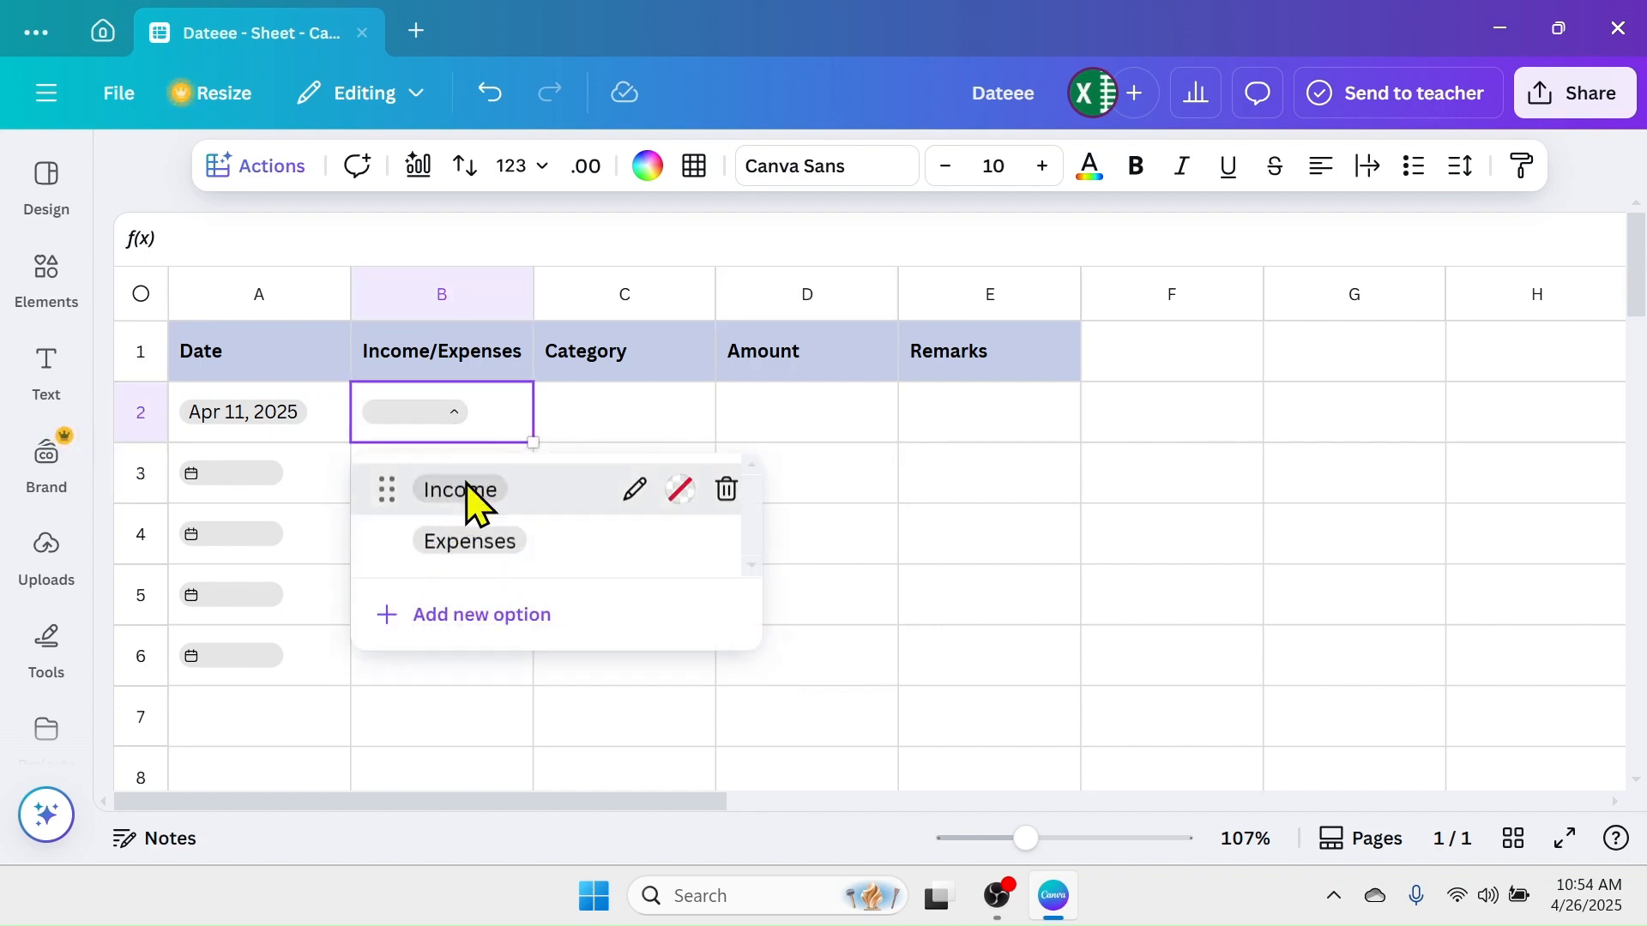
{"action": "left_click", "coordinate": [467, 493]}
{"action": "left_click", "coordinate": [491, 92]}
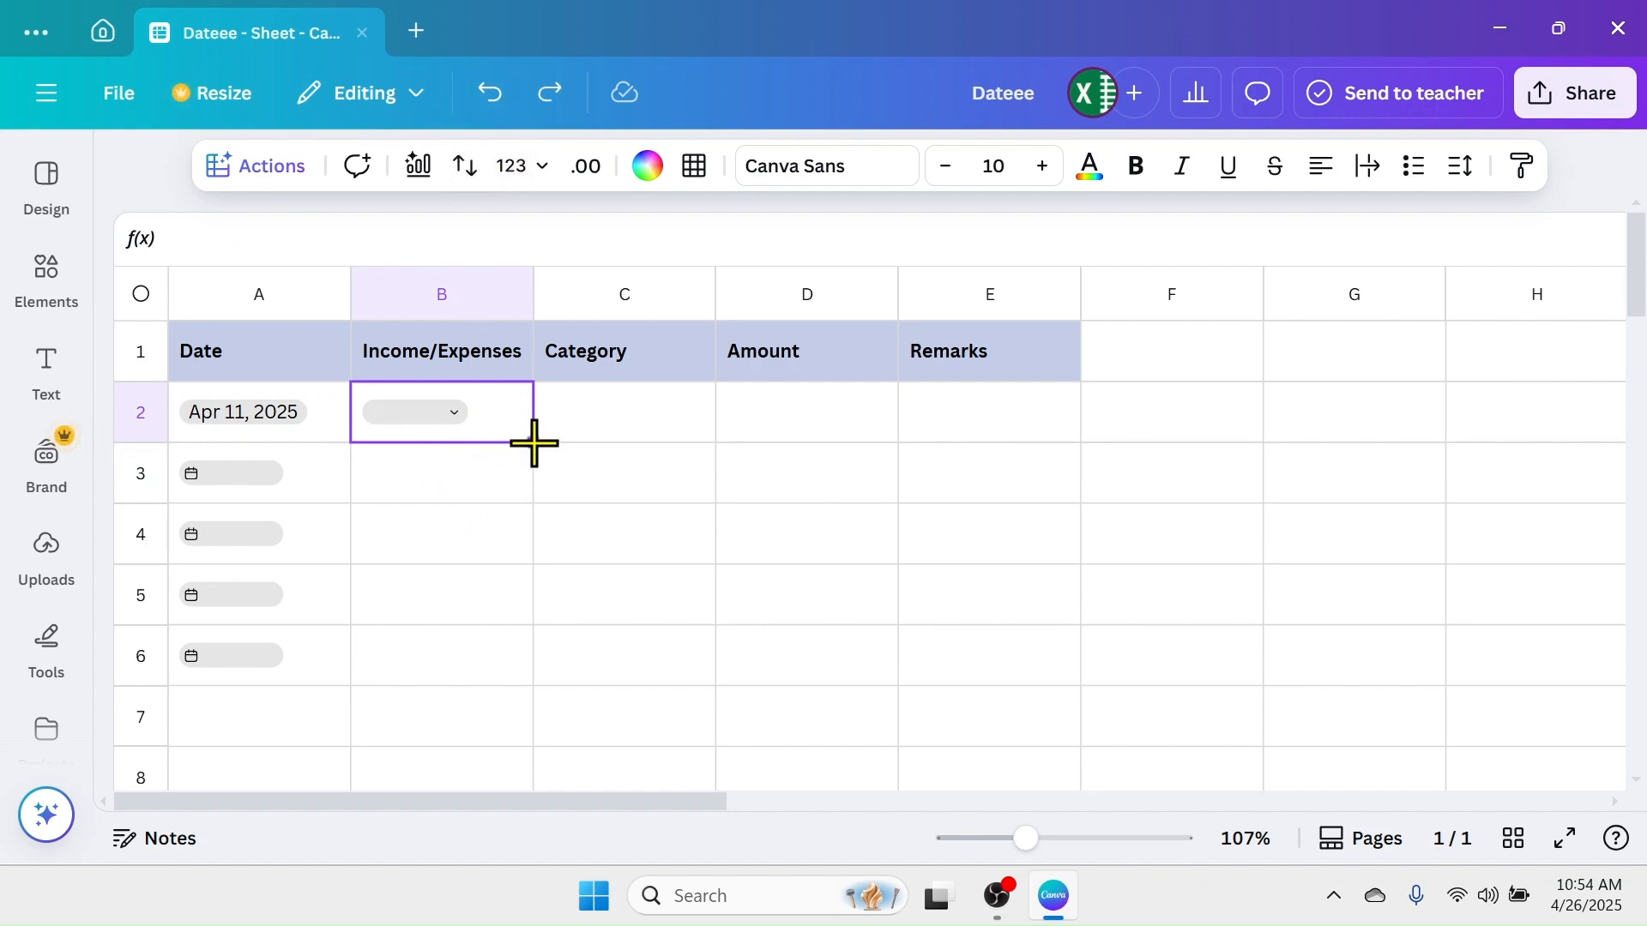
Step: Copy the dropdown from B2 down to B6 and set B2 to Income
{"action": "left_click_drag", "start_coordinate": [533, 443], "coordinate": [526, 684]}
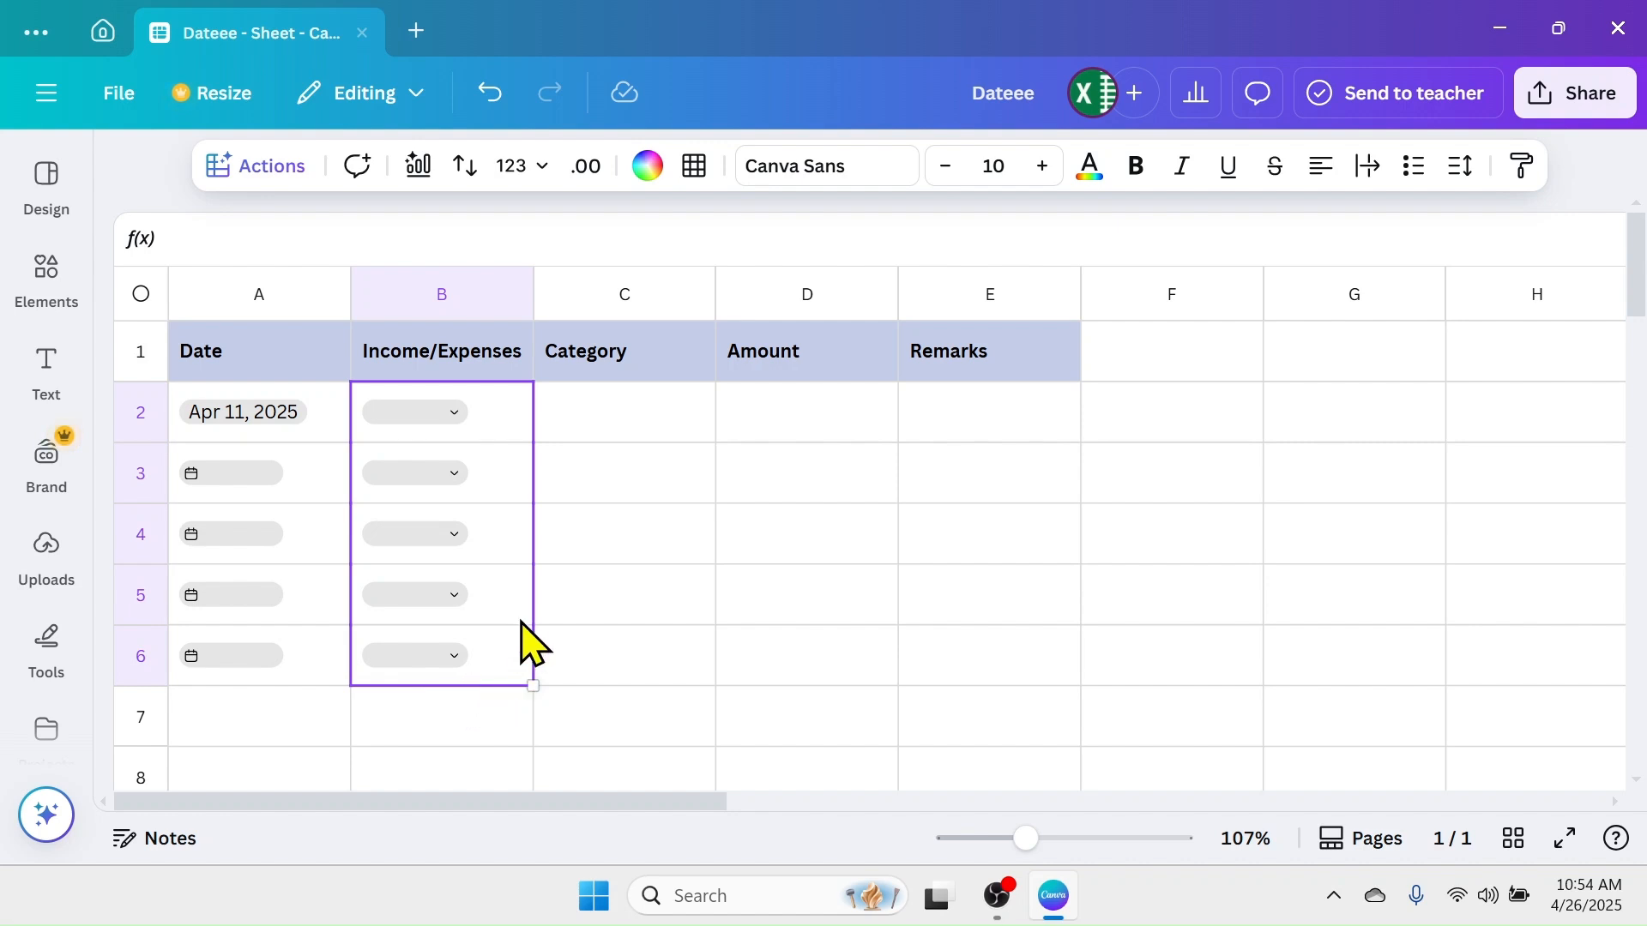
{"action": "left_click", "coordinate": [636, 471]}
{"action": "left_click", "coordinate": [461, 424]}
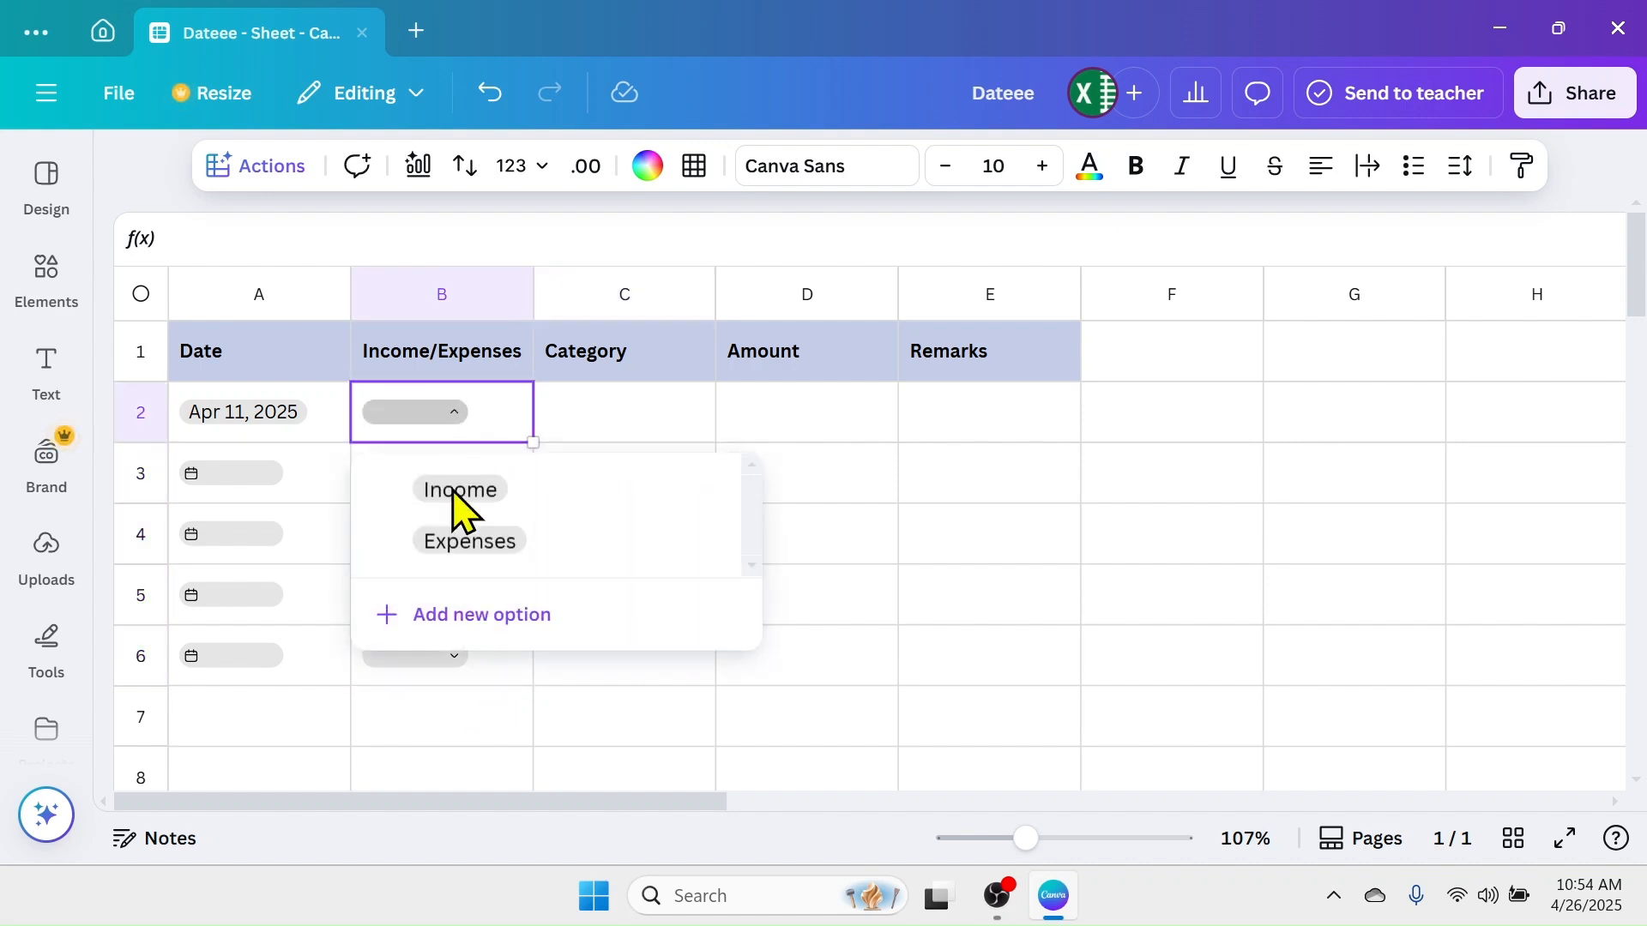
{"action": "left_click", "coordinate": [455, 489]}
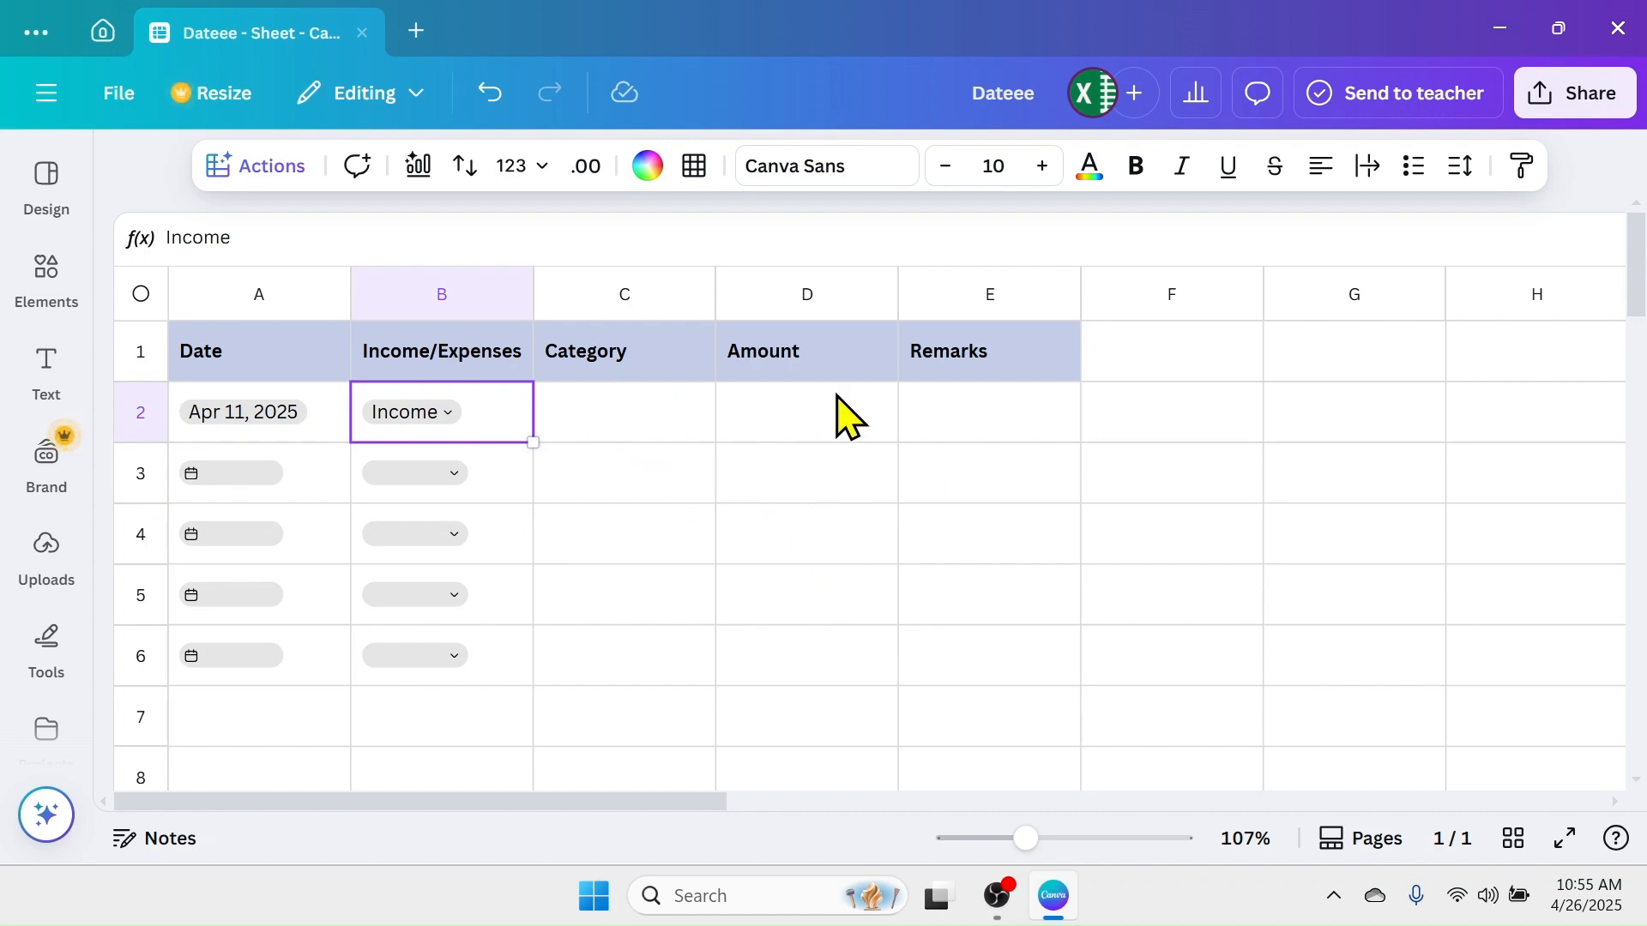
Step: Insert a newly created custom dropdown into cell C2 under Category
{"action": "left_click", "coordinate": [623, 417]}
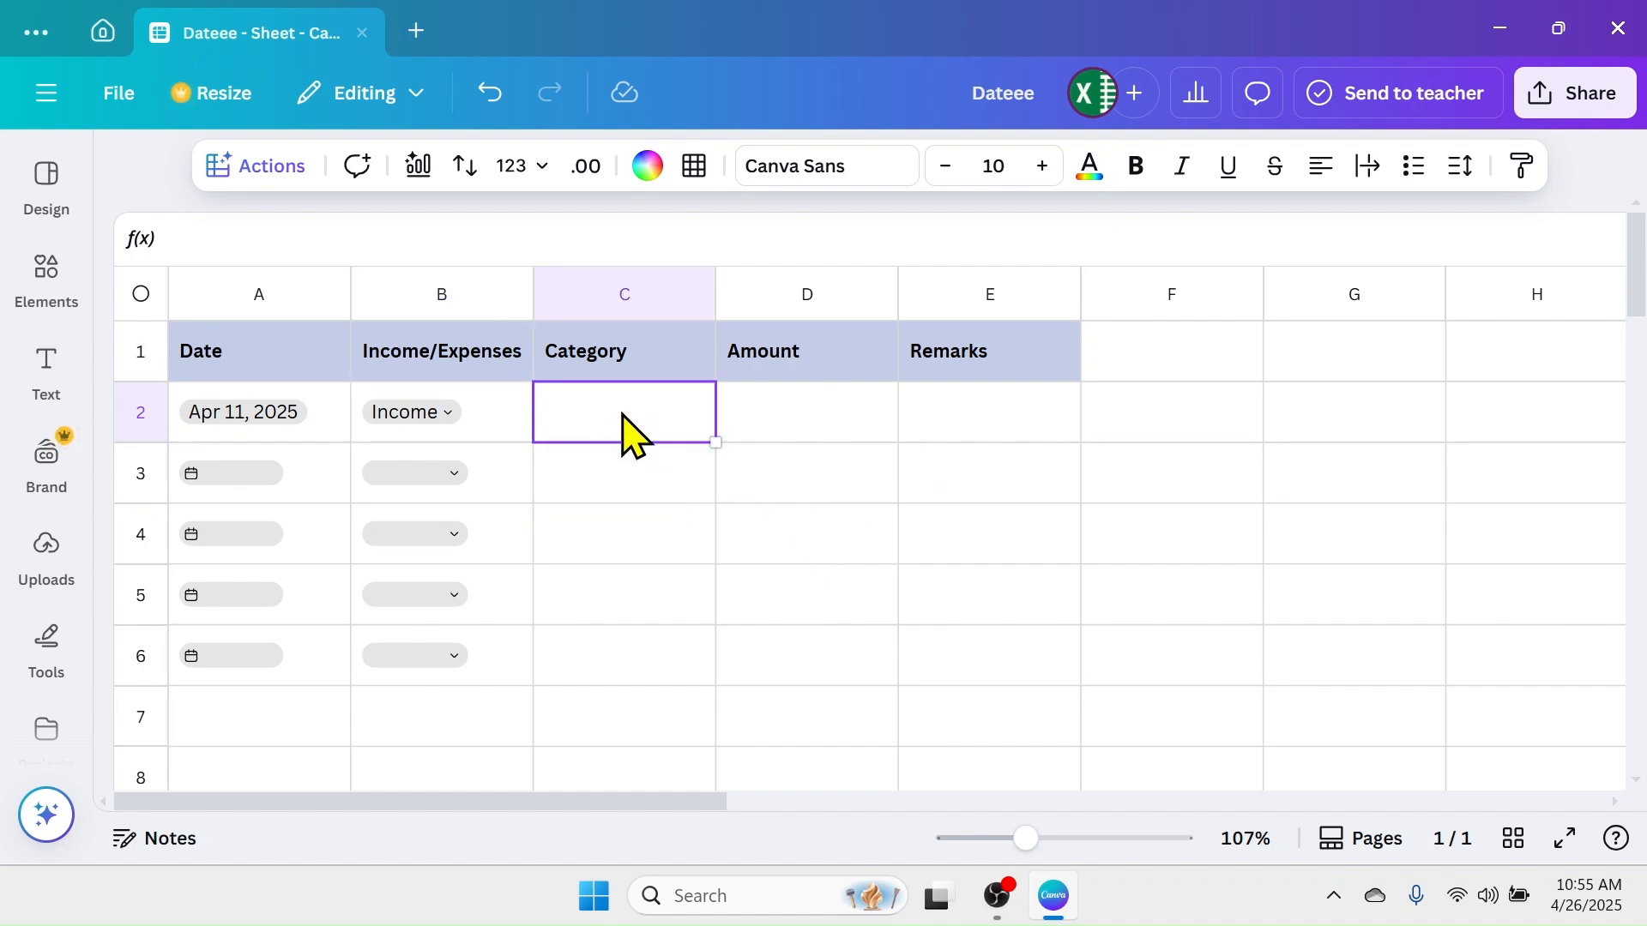
{"action": "left_click", "coordinate": [268, 170]}
{"action": "scroll", "coordinate": [349, 411], "scroll_direction": "down", "scroll_amount": 5}
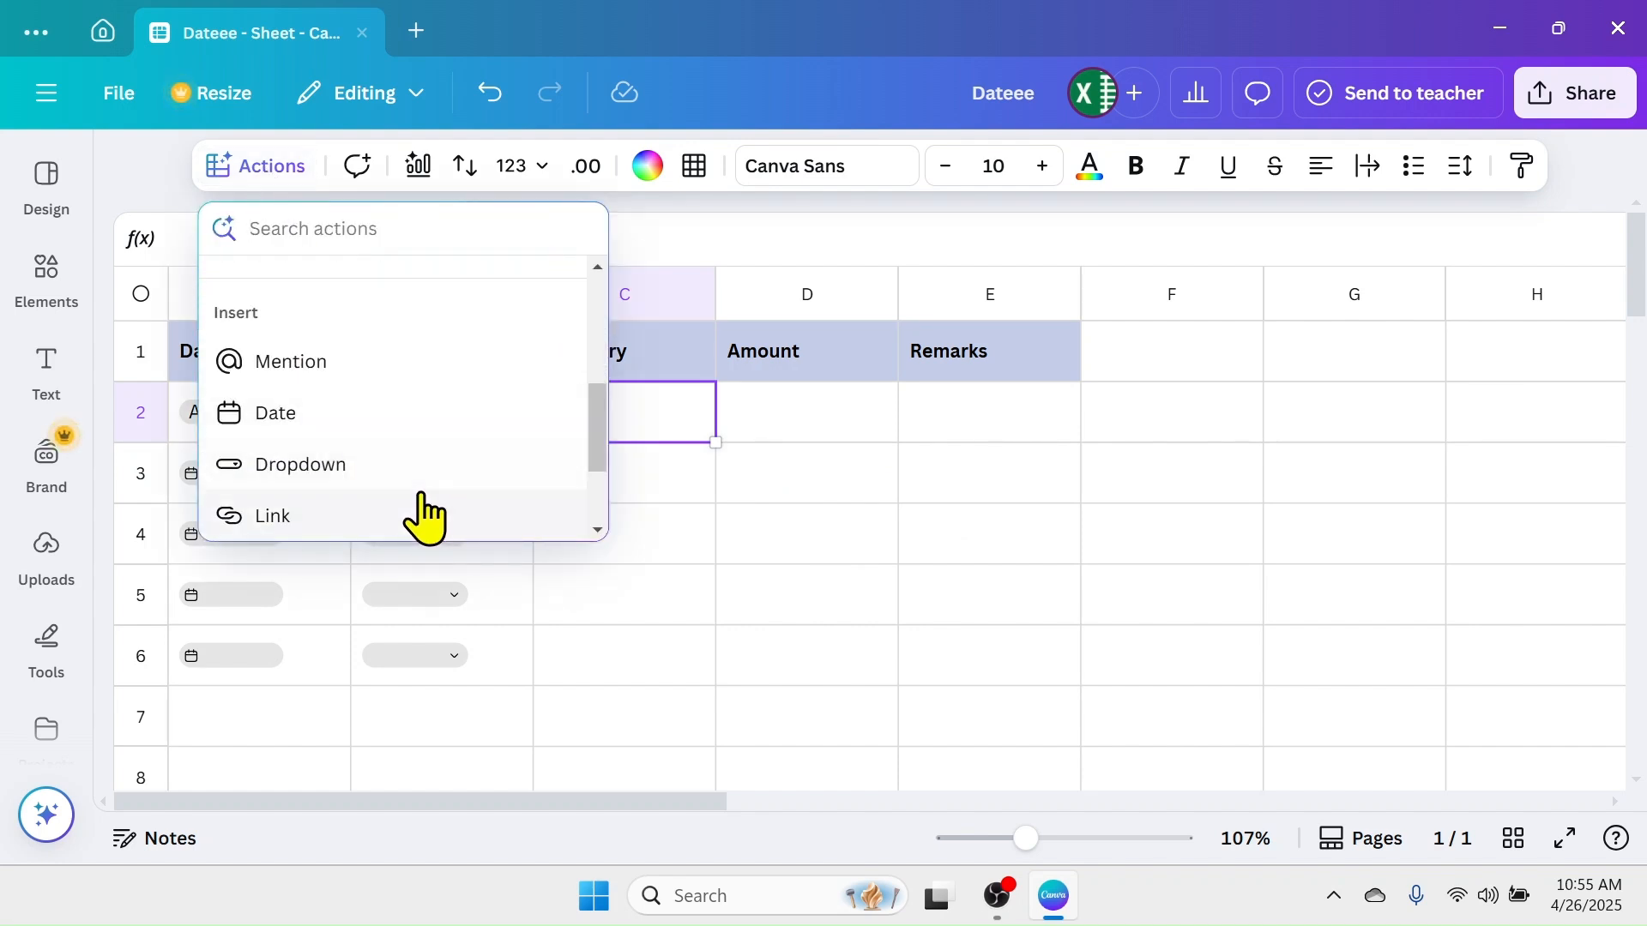
{"action": "left_click", "coordinate": [288, 465]}
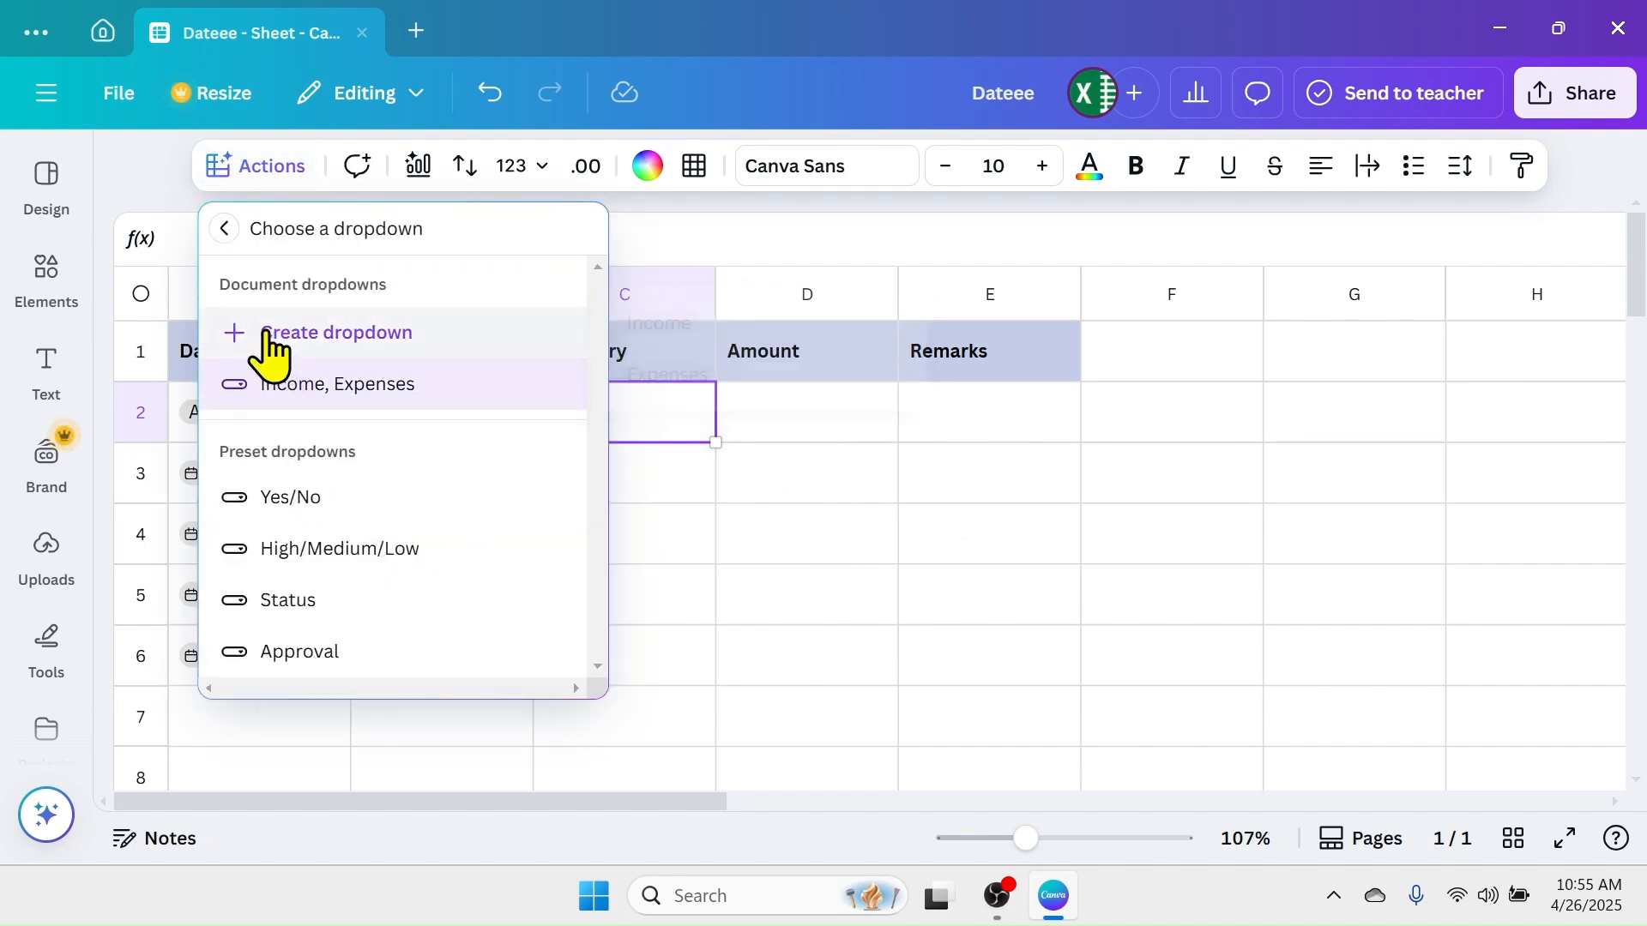
{"action": "left_click", "coordinate": [320, 336]}
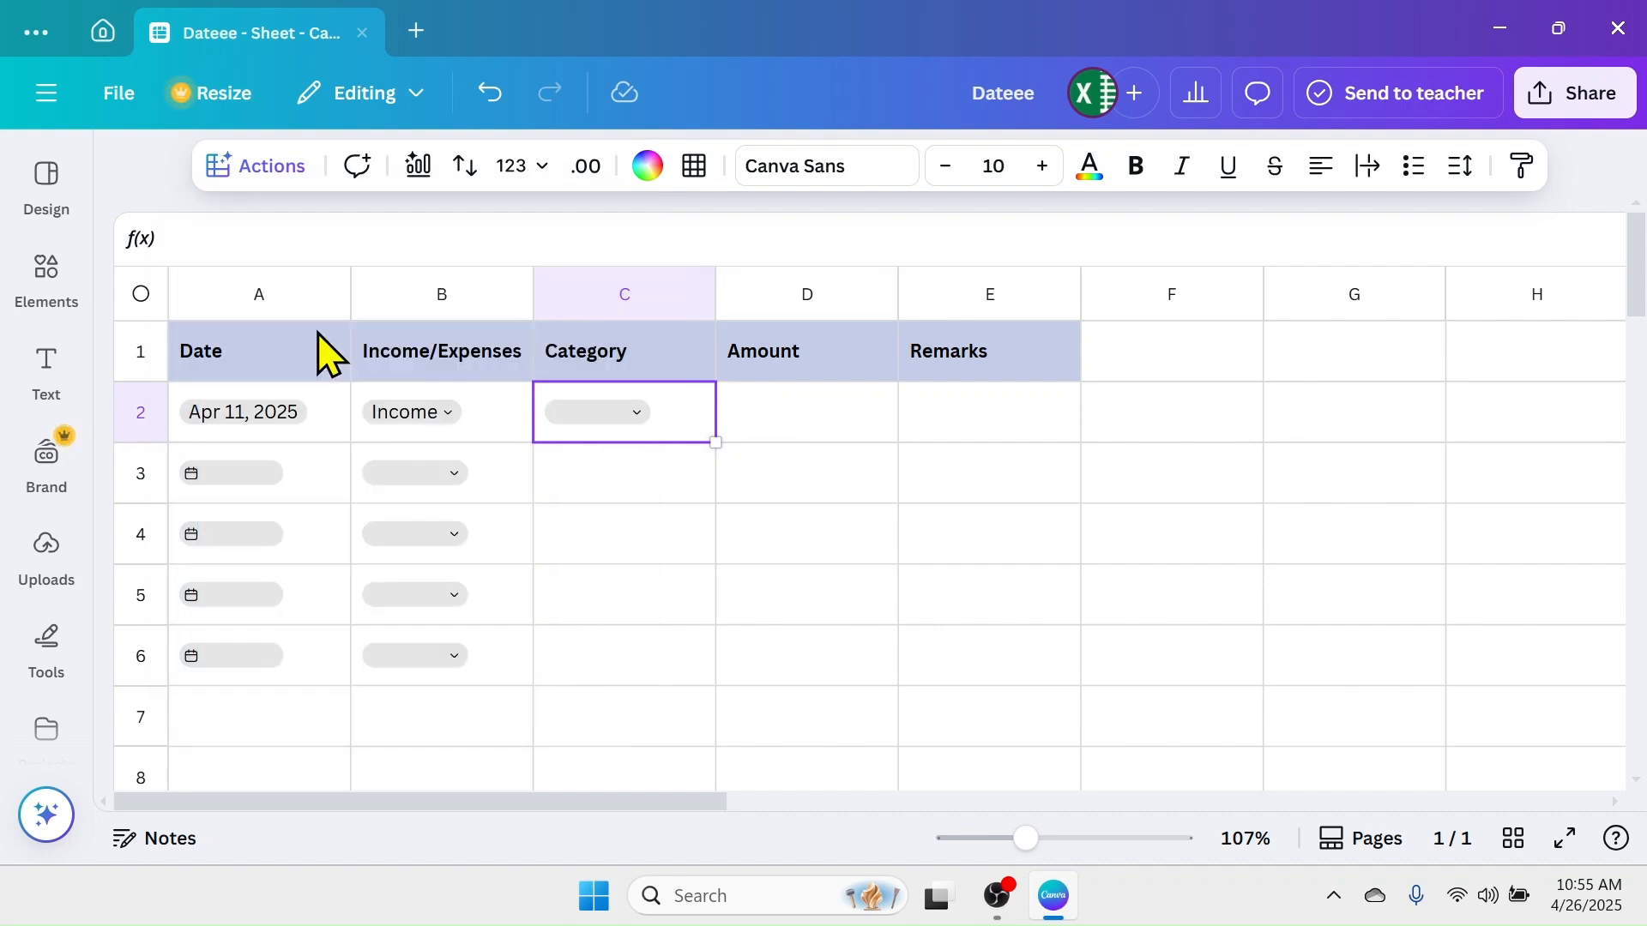
Step: Rename the three options of the C2 dropdown to Household, Education and Health
{"action": "left_click", "coordinate": [639, 414]}
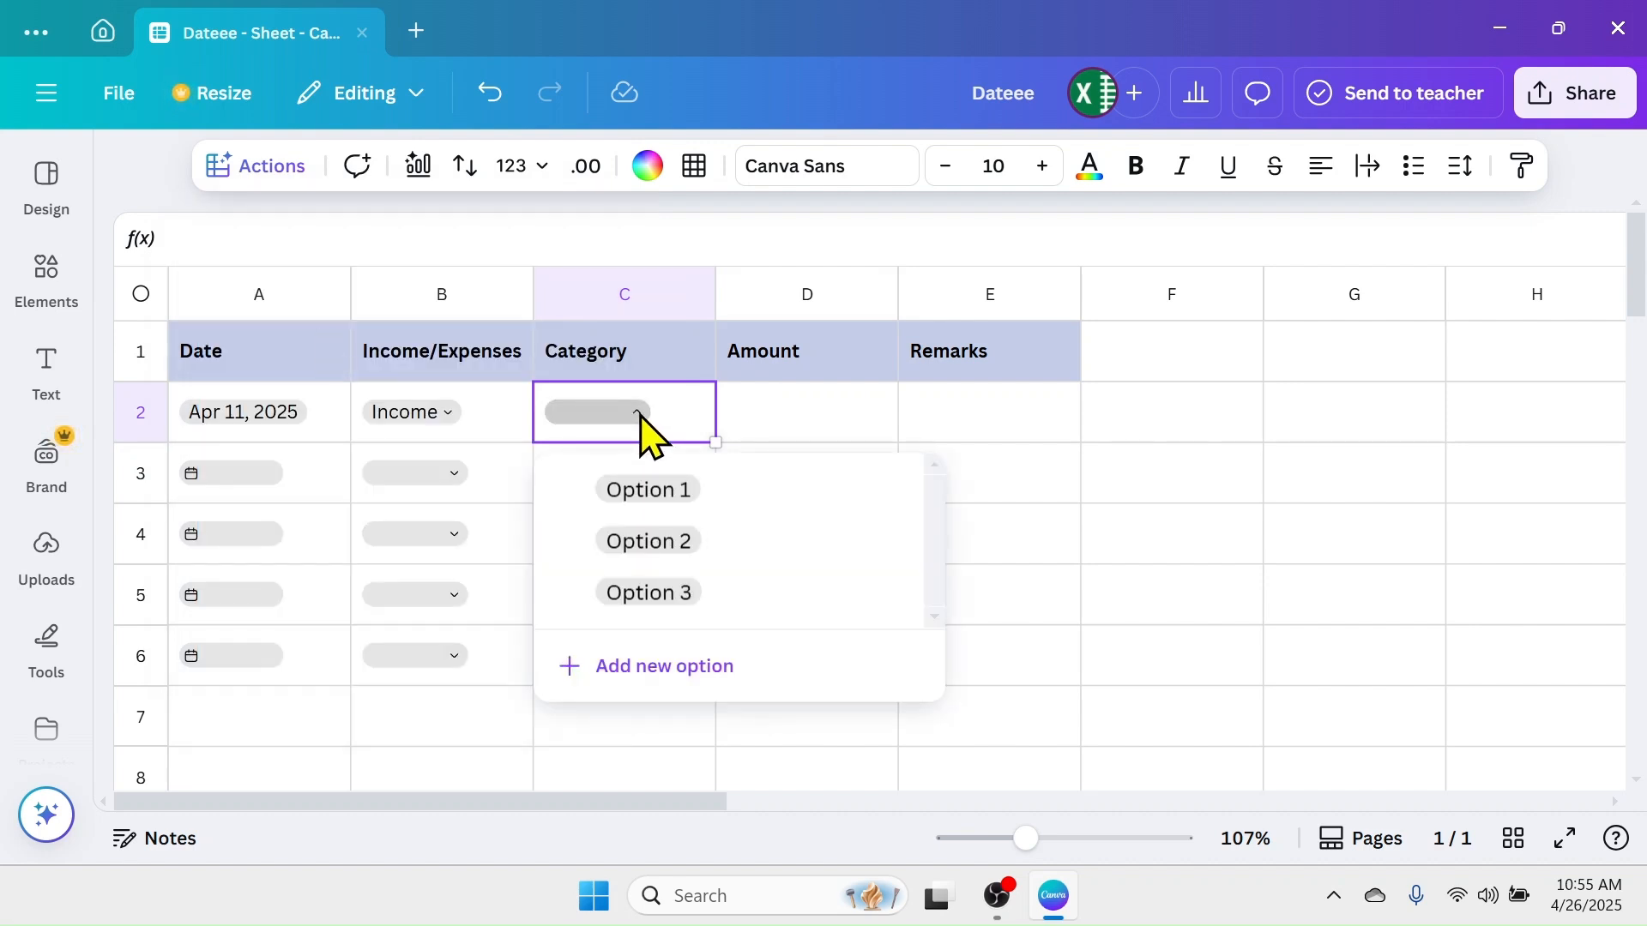
{"action": "mouse_move", "coordinate": [631, 493]}
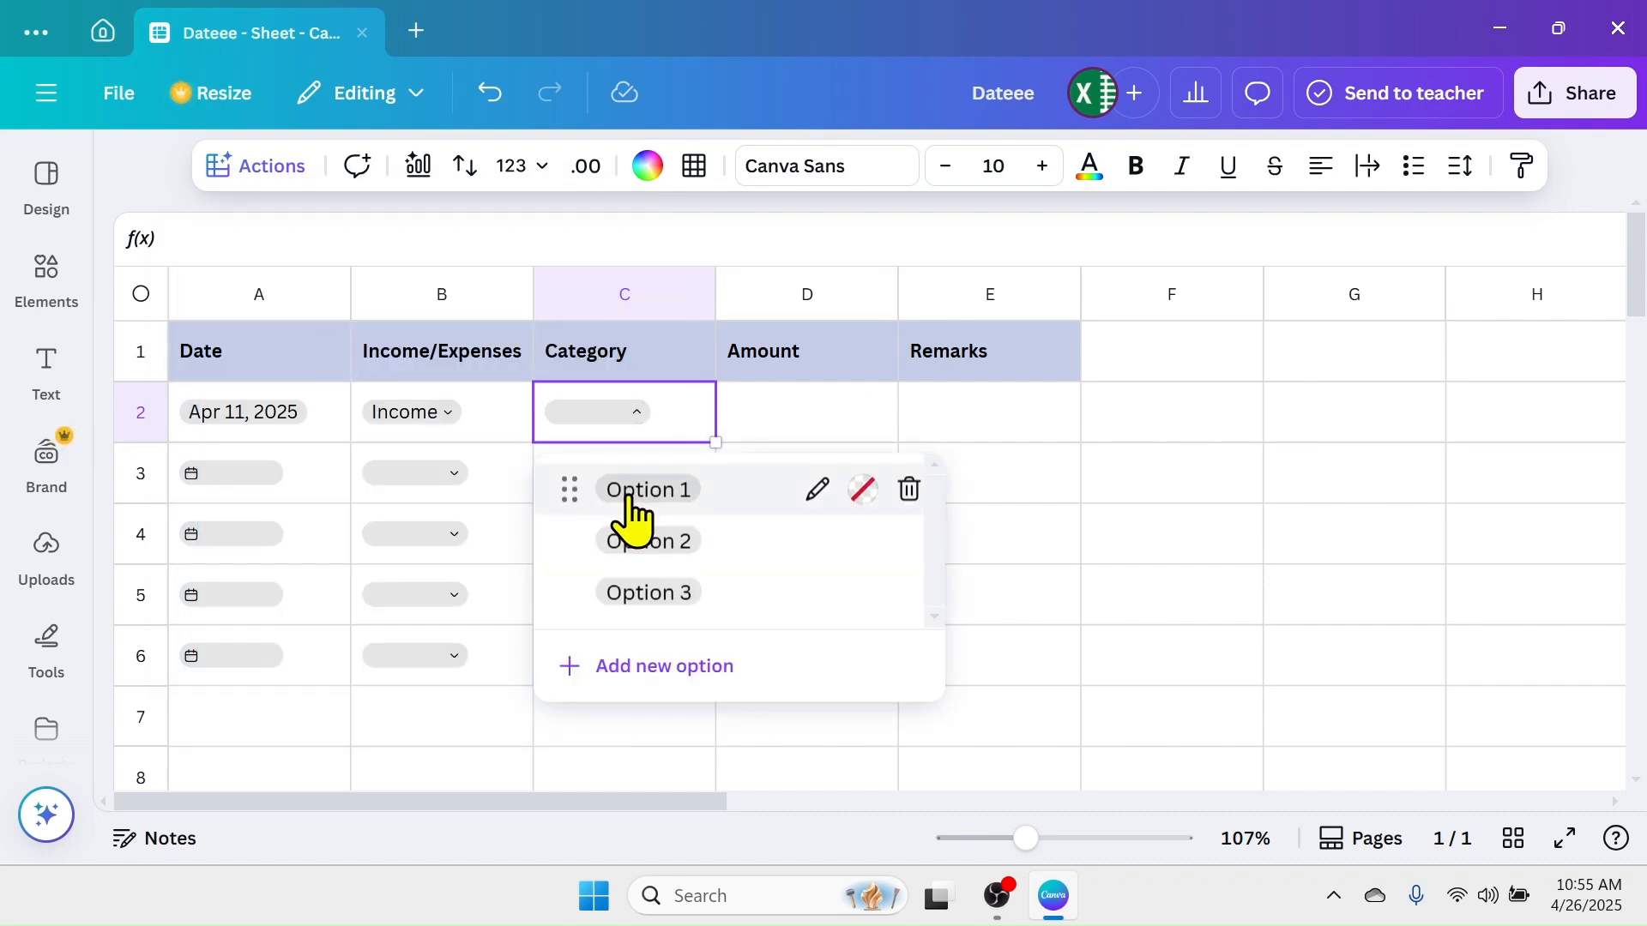
{"action": "left_click", "coordinate": [817, 490]}
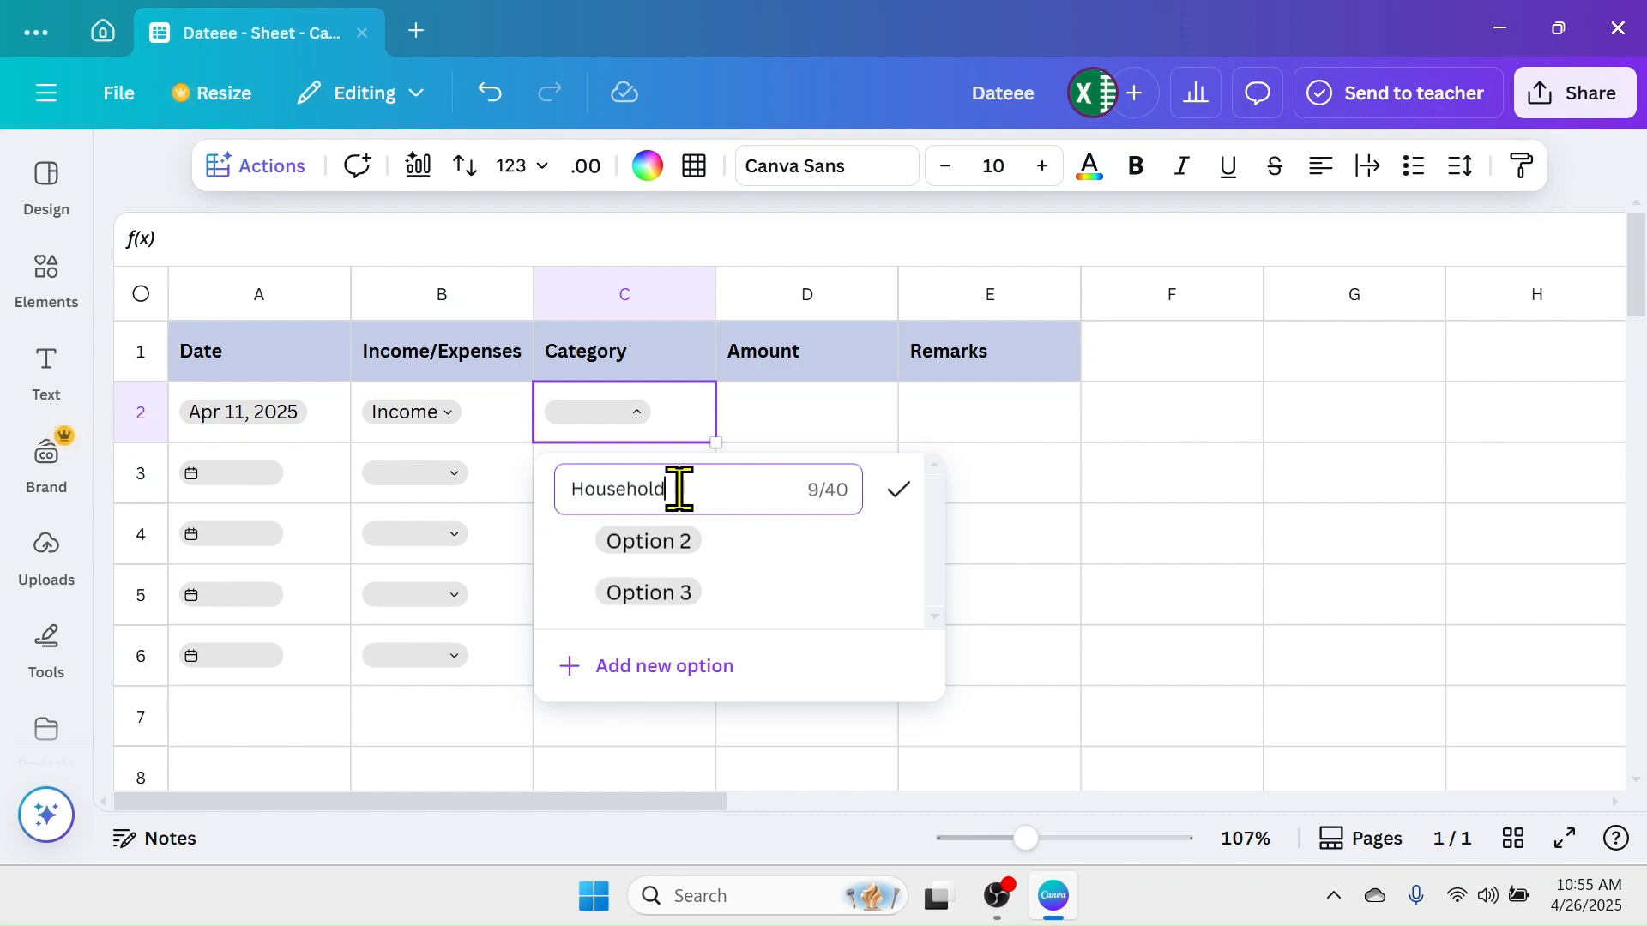
{"action": "left_click", "coordinate": [896, 490]}
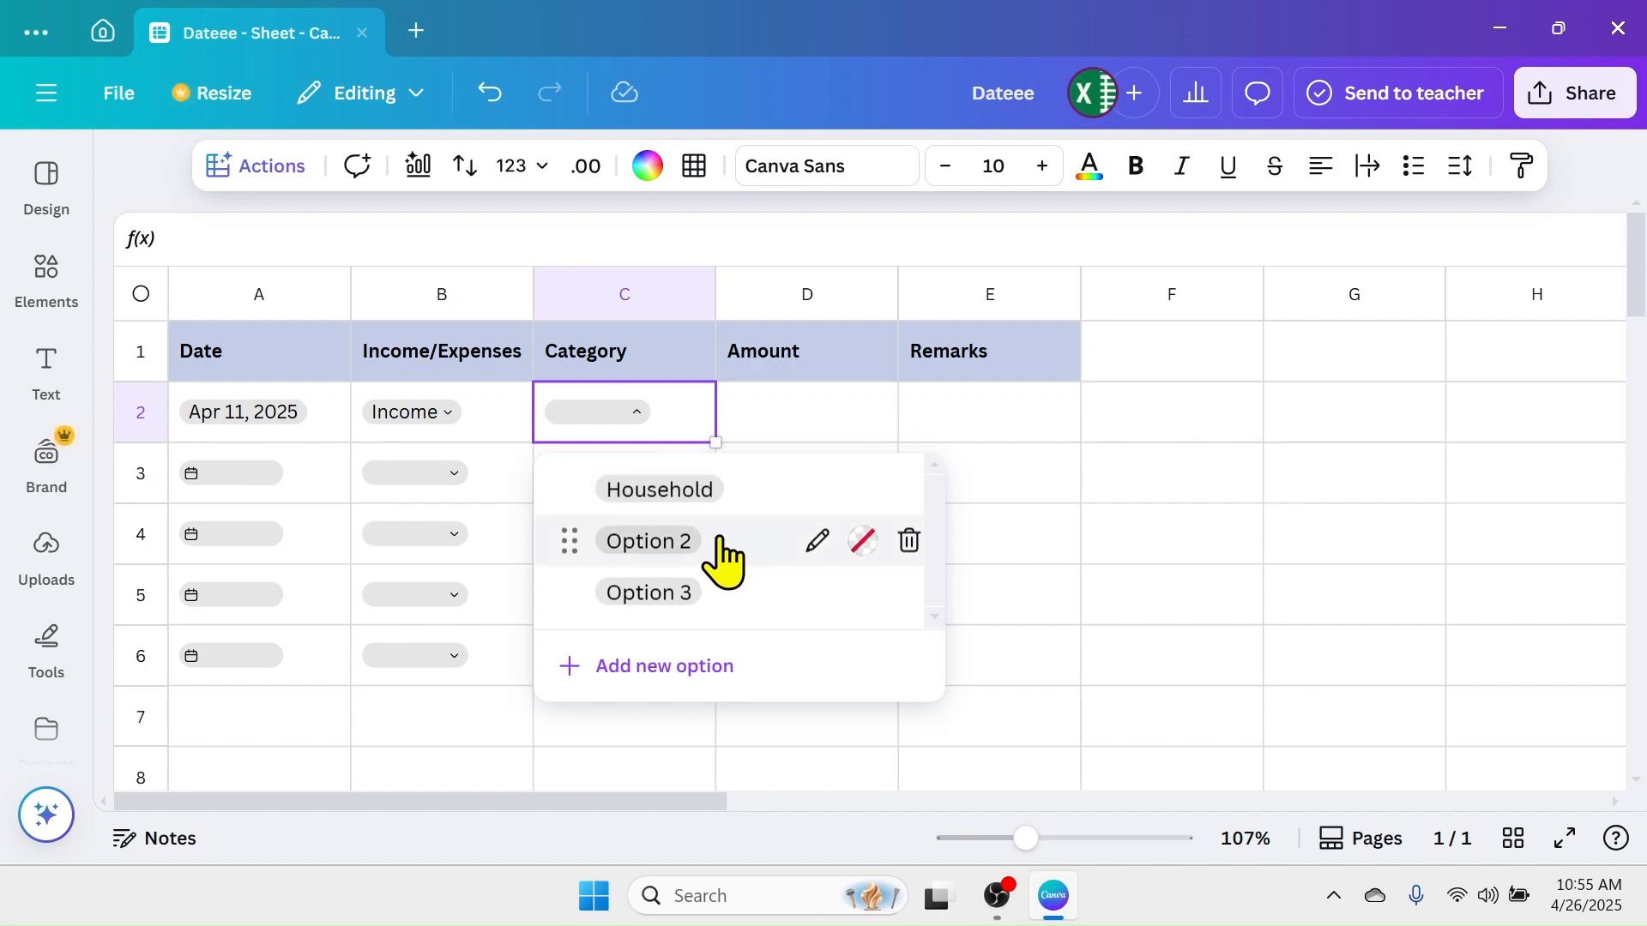
{"action": "left_click", "coordinate": [817, 540]}
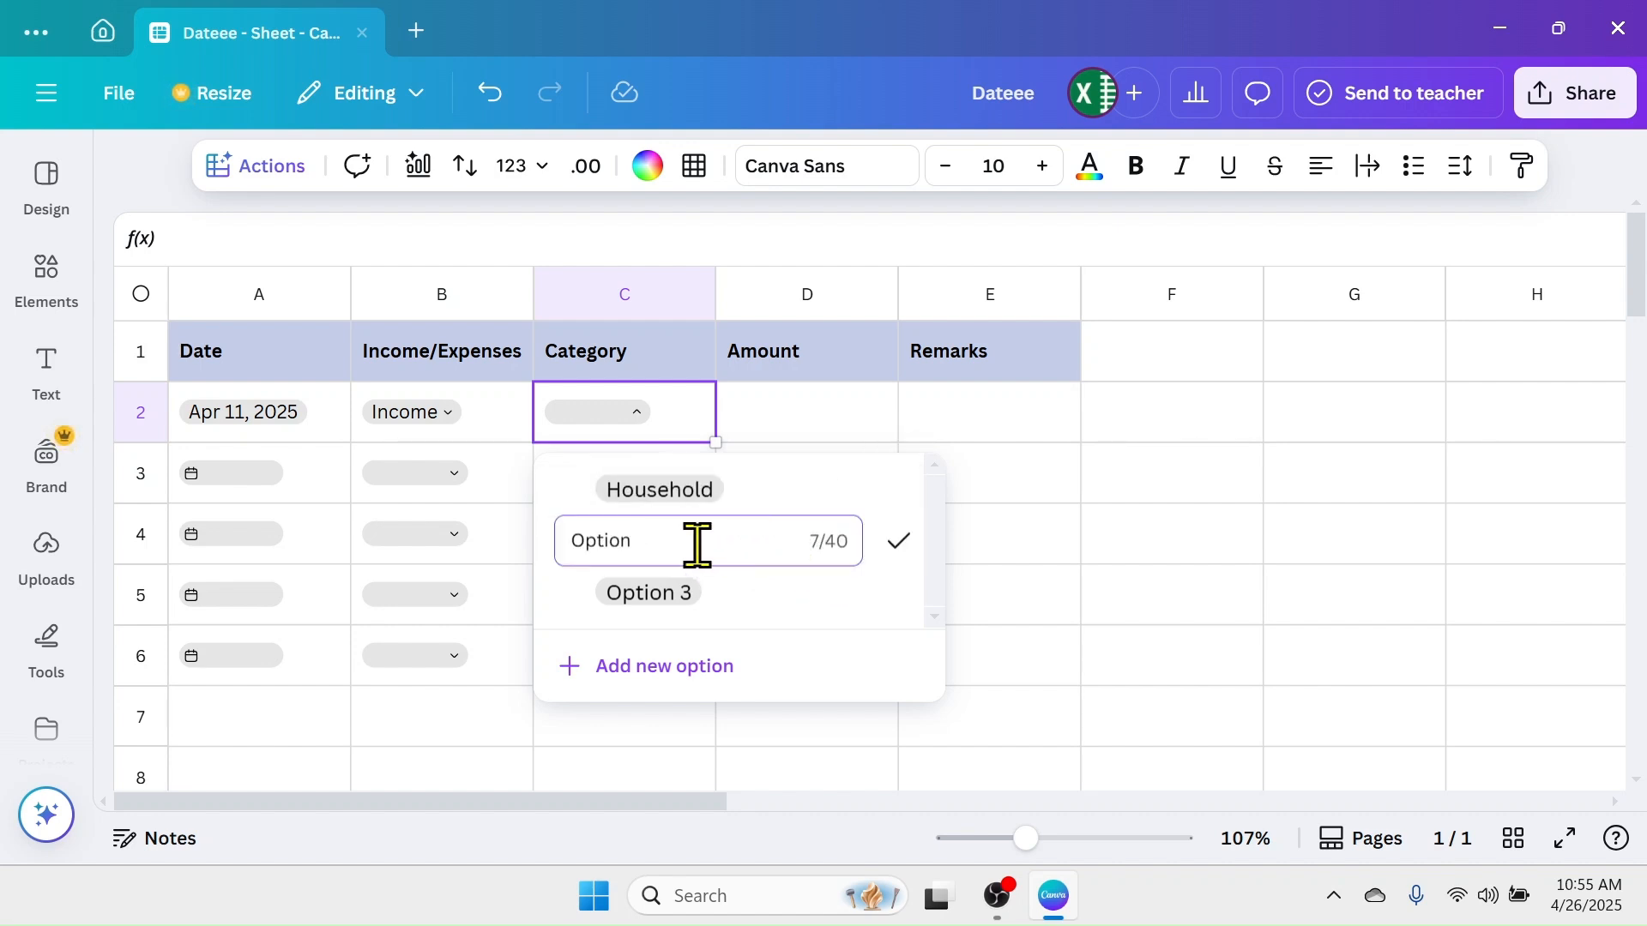
{"action": "type", "text": "Education"}
{"action": "key", "text": "Return"}
{"action": "left_click", "coordinate": [817, 592]}
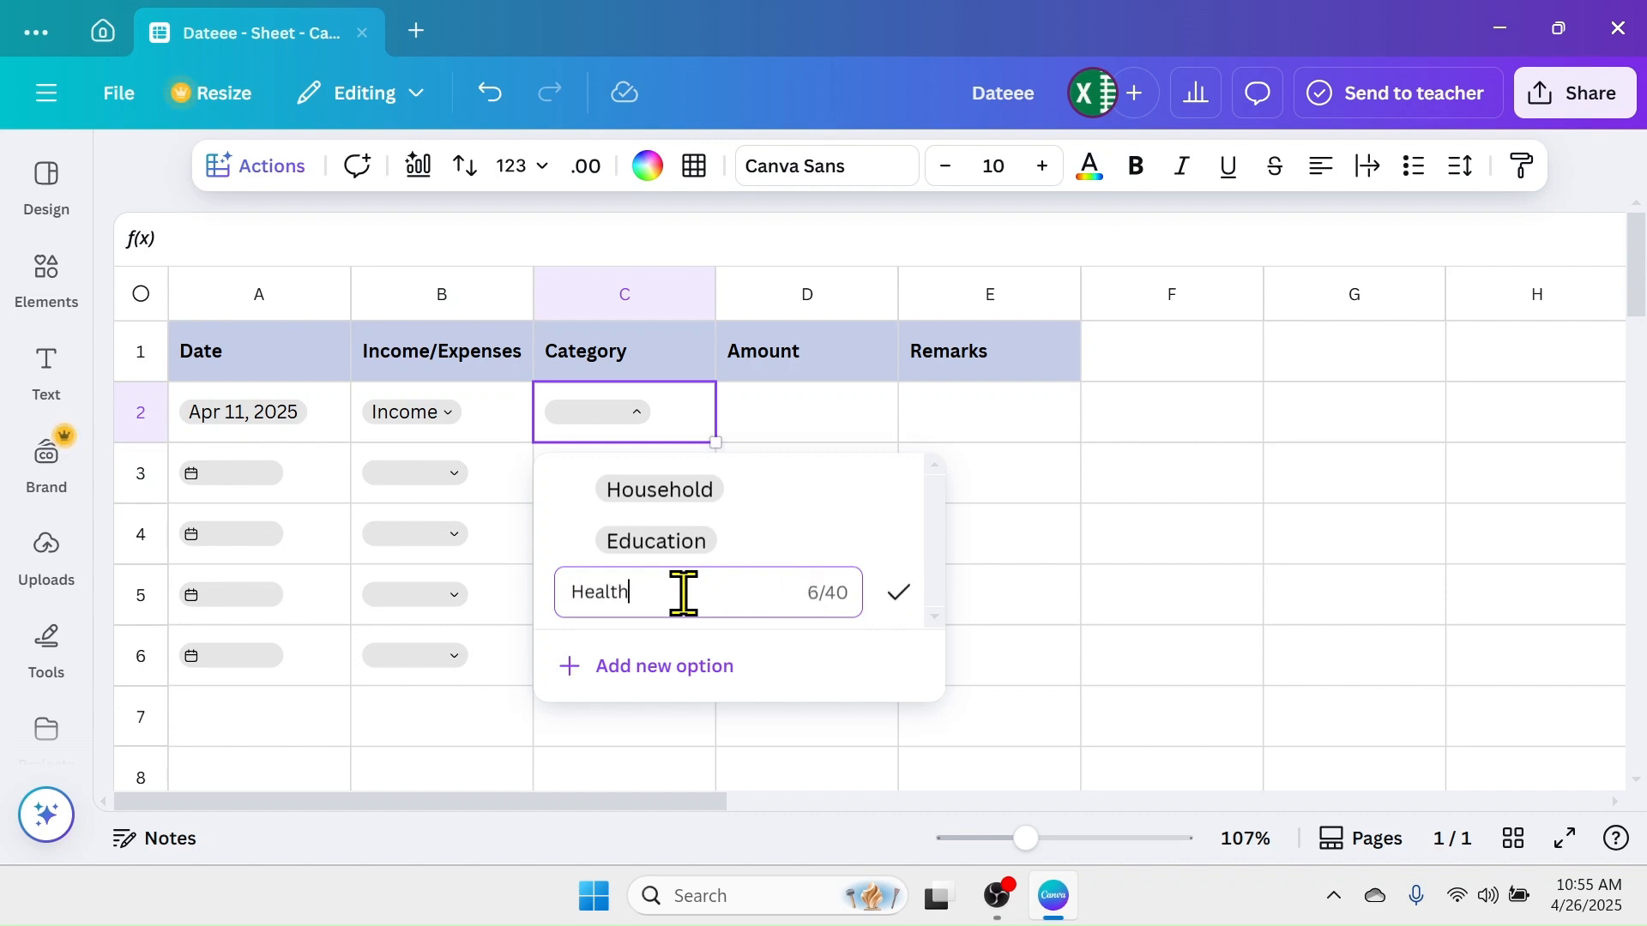
{"action": "left_click", "coordinate": [898, 592]}
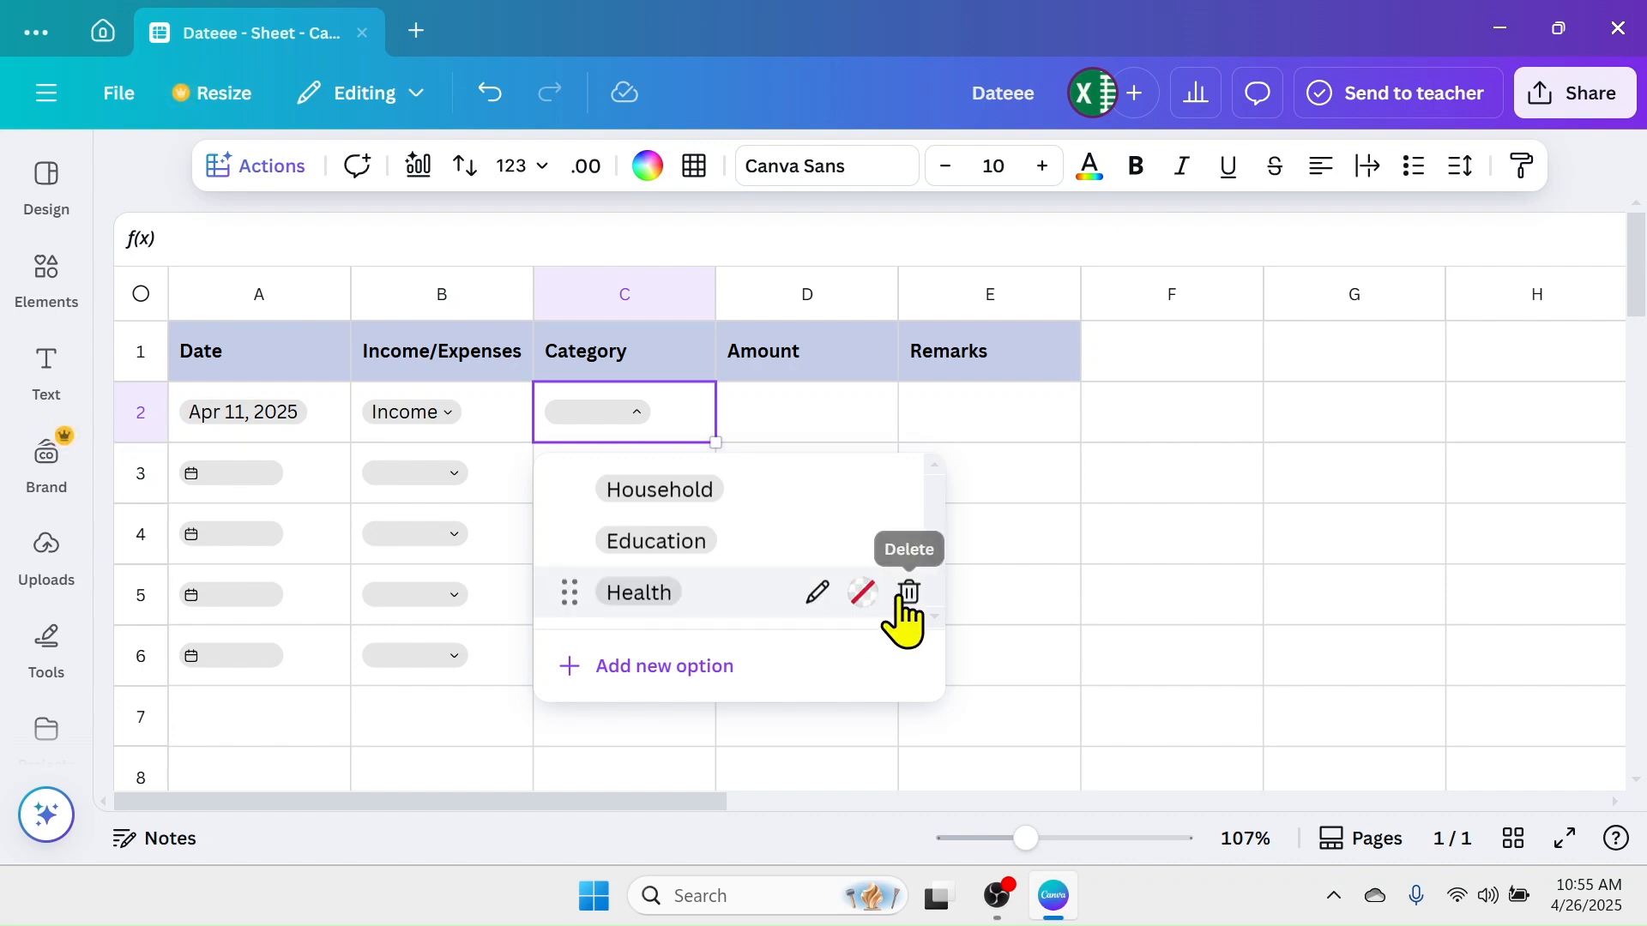
Step: Add the options Fuel, Salary and Bank Interest to the C2 dropdown
{"action": "left_click", "coordinate": [640, 668]}
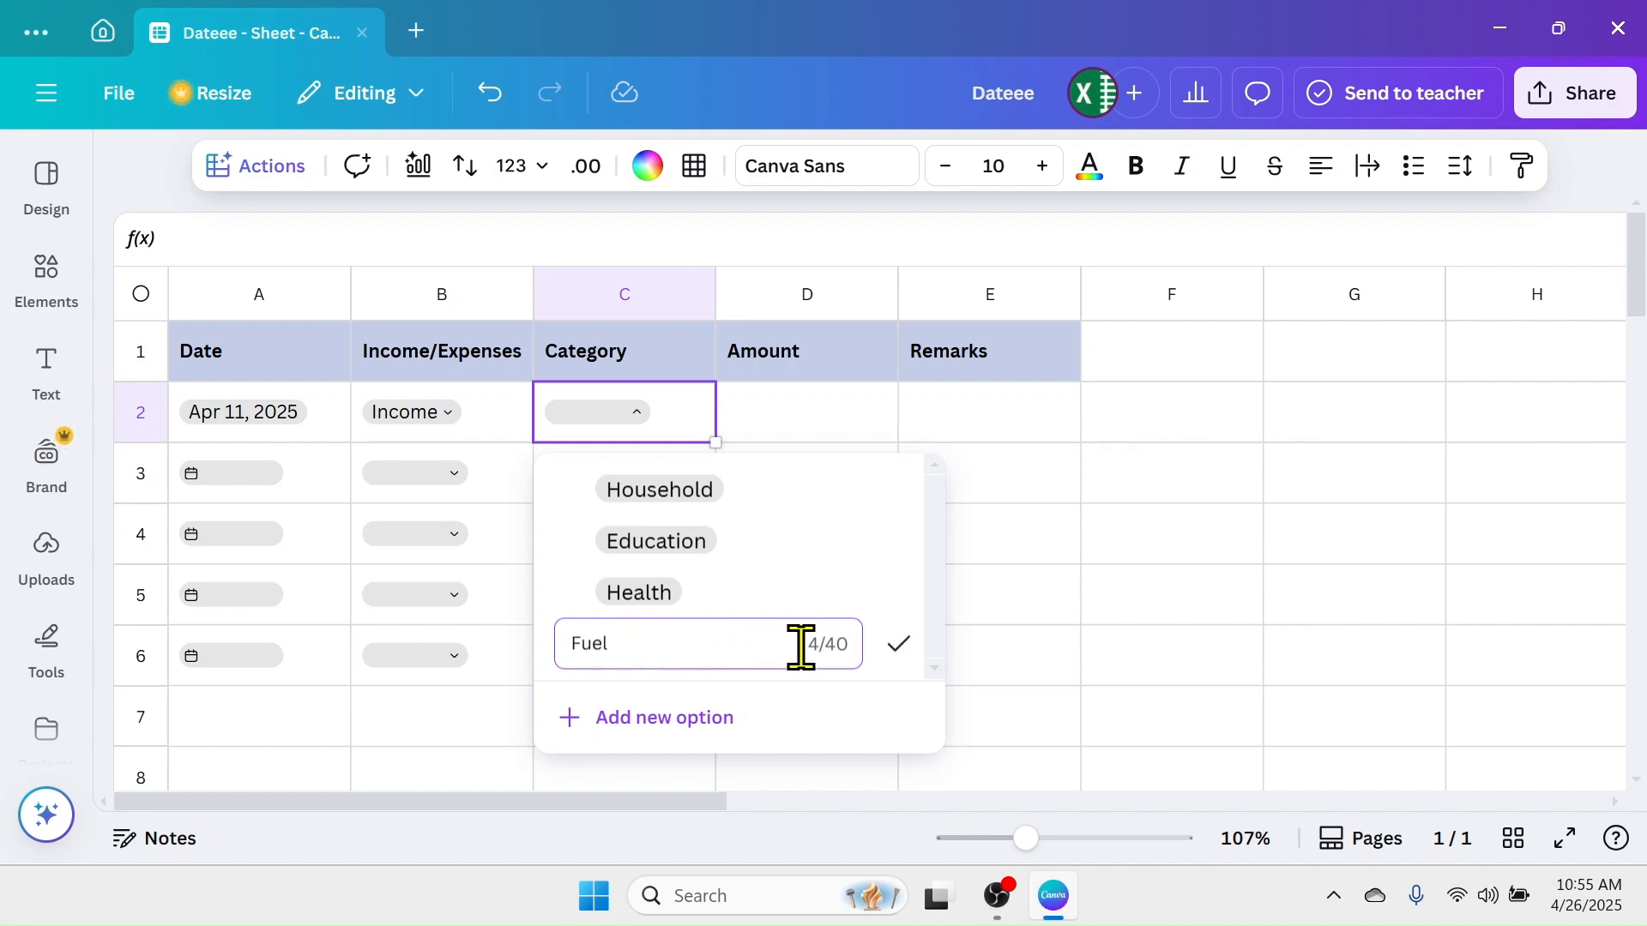
{"action": "left_click", "coordinate": [899, 643]}
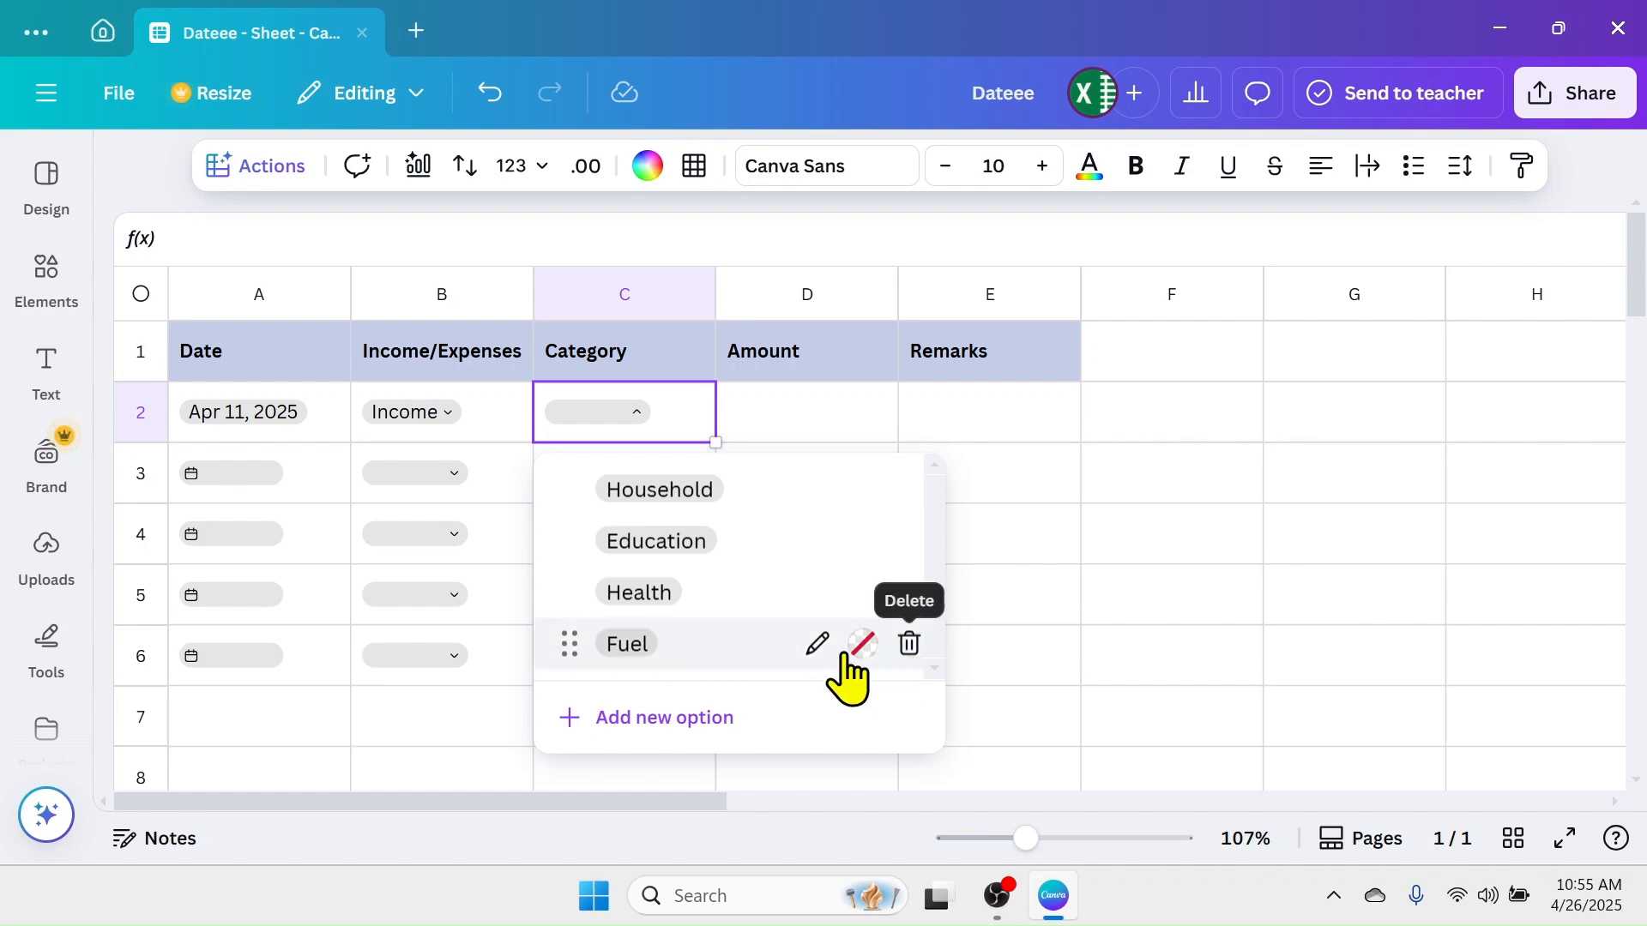
{"action": "left_click", "coordinate": [641, 720]}
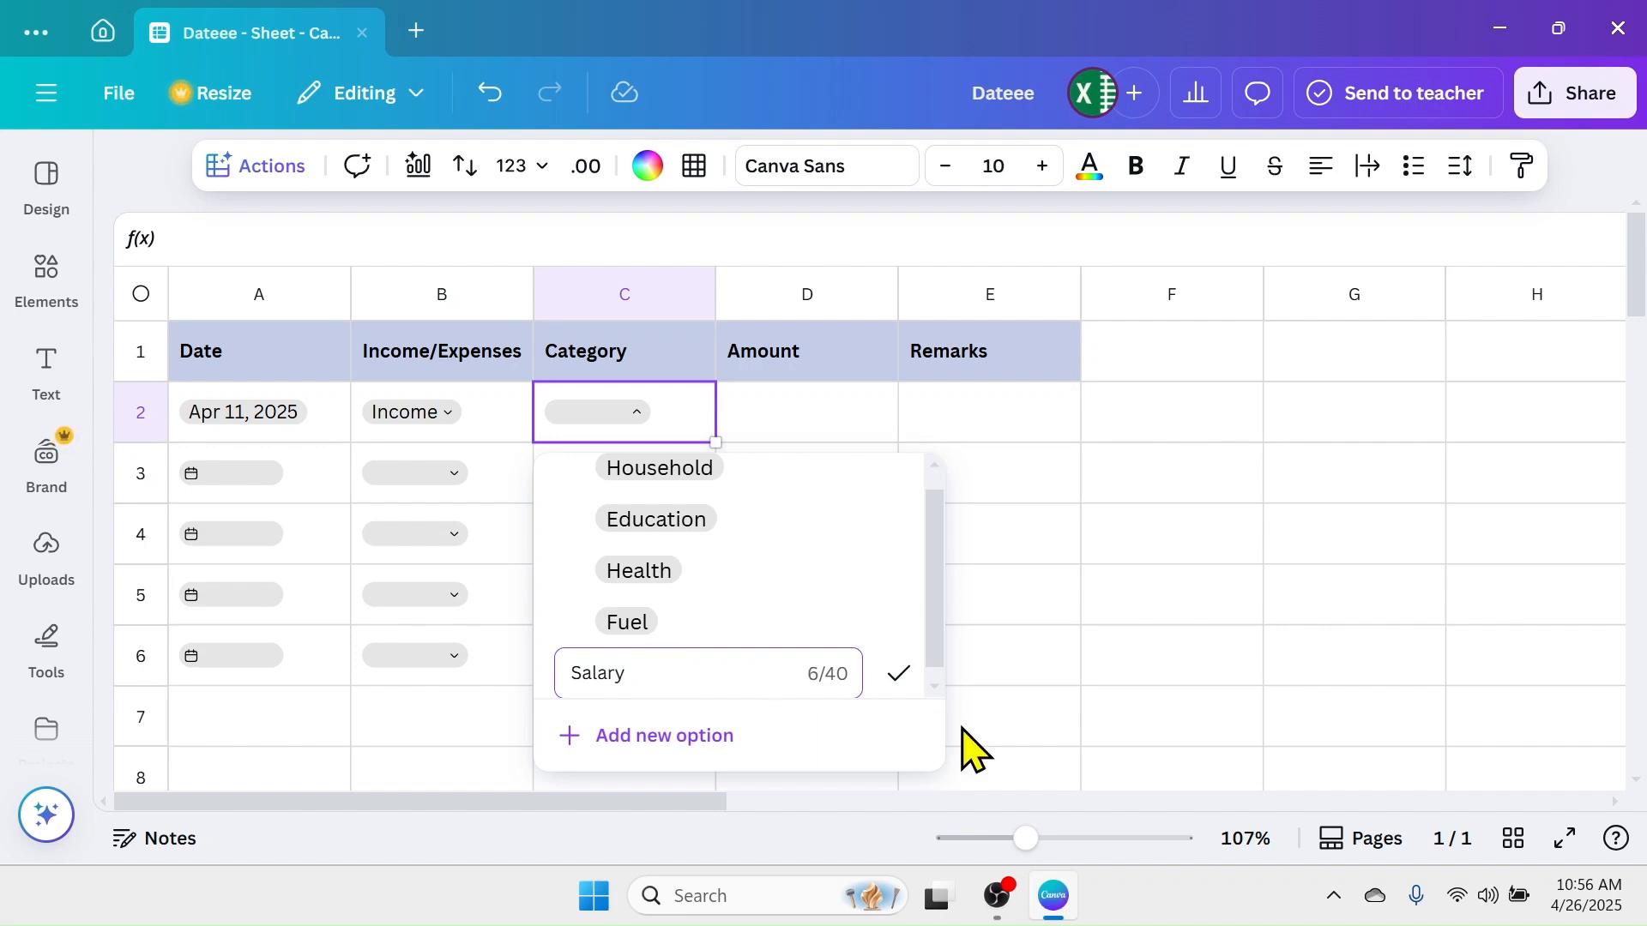
{"action": "left_click", "coordinate": [899, 673]}
{"action": "left_click", "coordinate": [586, 751]}
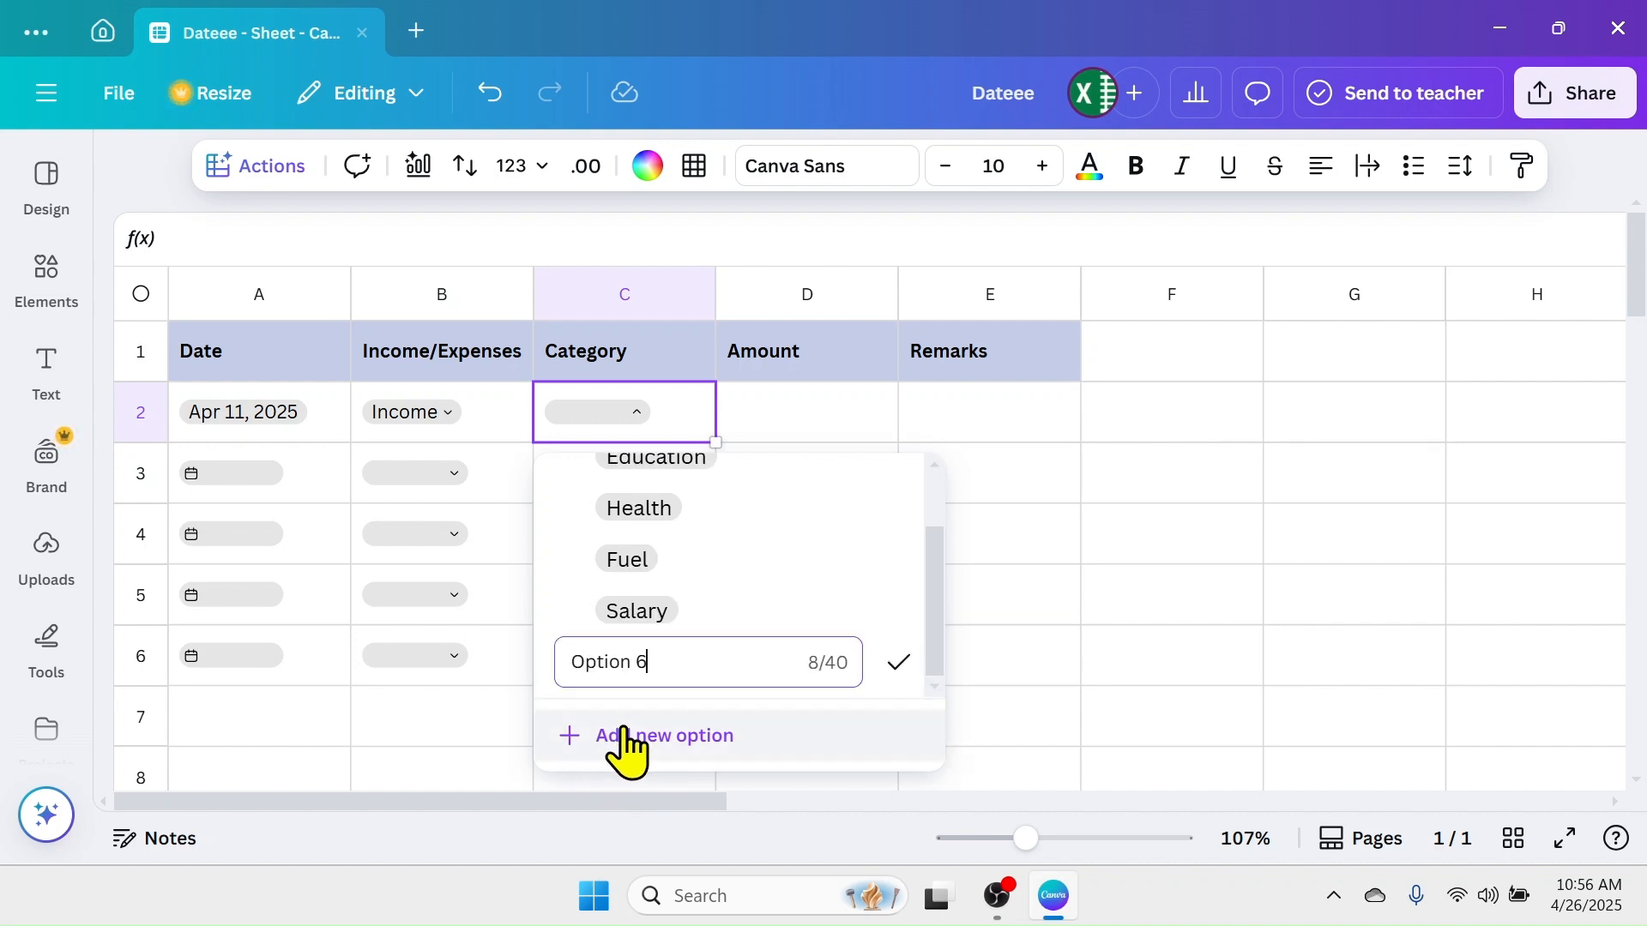
{"action": "key", "text": "BackSpace"}
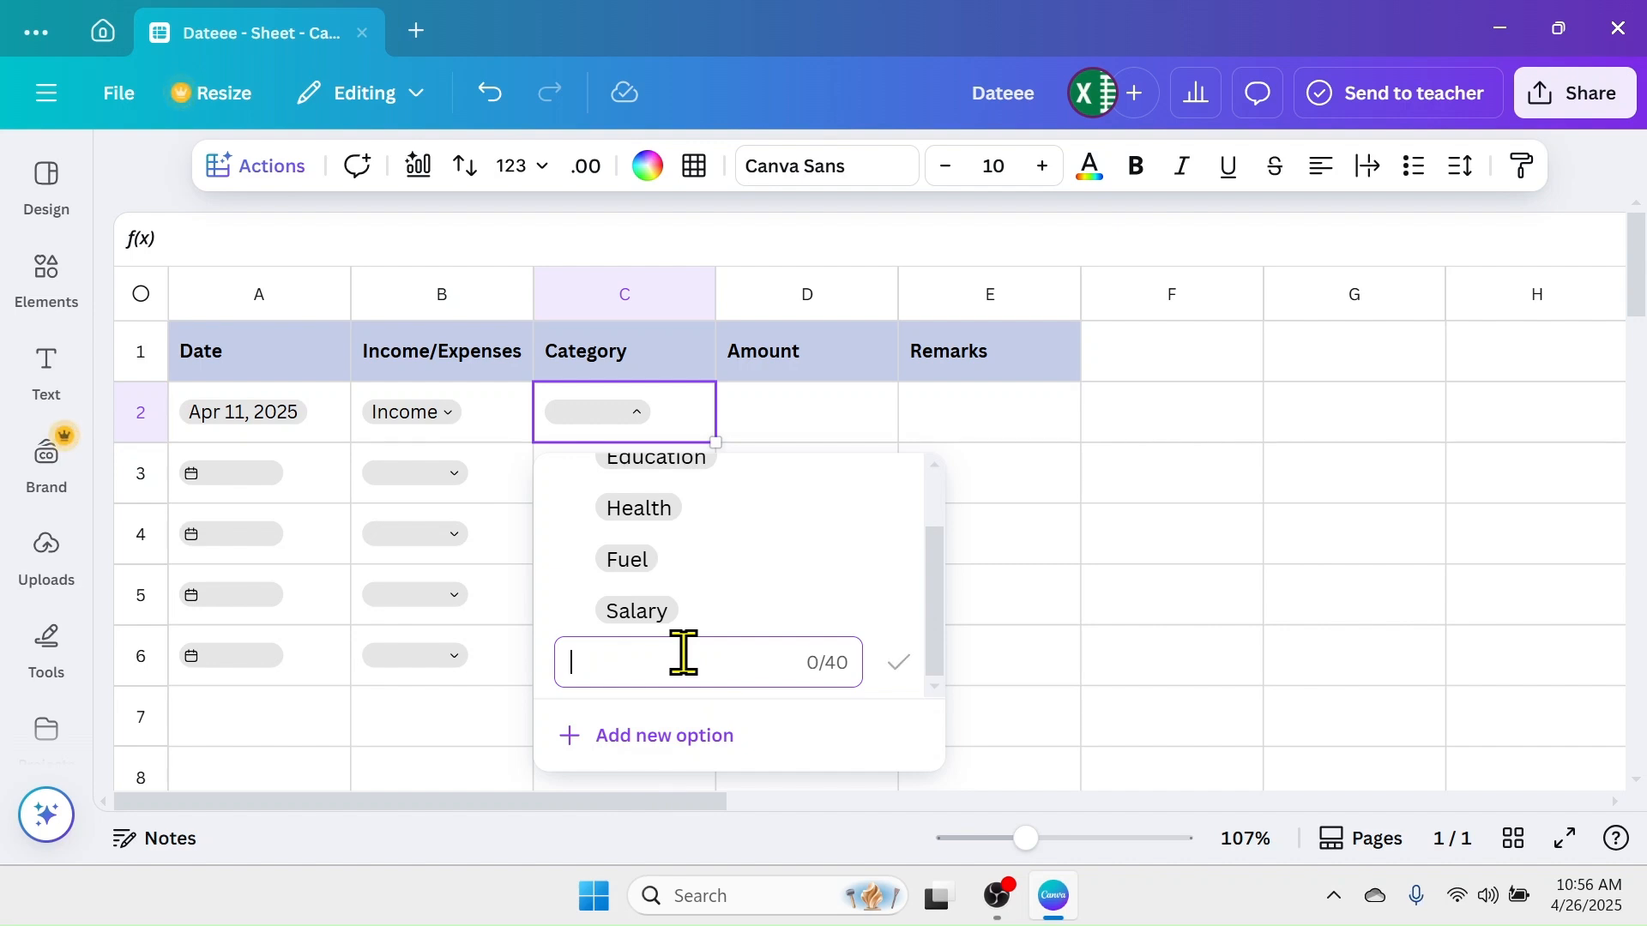
{"action": "type", "text": "st"}
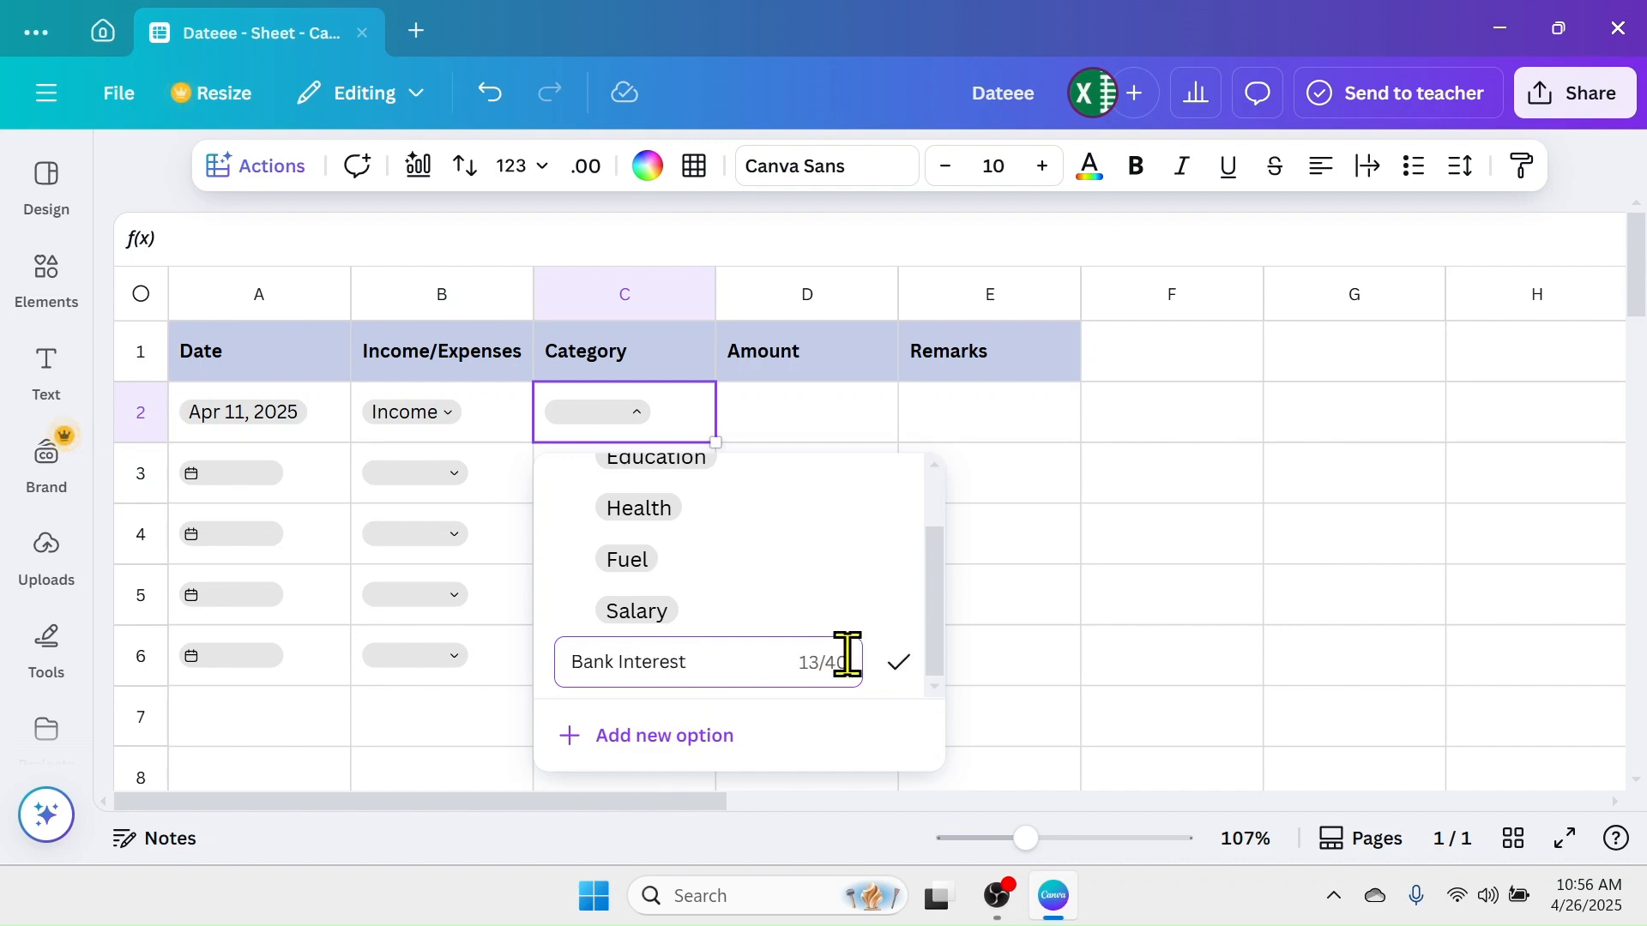
{"action": "left_click", "coordinate": [899, 662]}
{"action": "left_click", "coordinate": [1007, 434]}
Step: Copy the Category dropdown from C2 down to C6
{"action": "left_click", "coordinate": [687, 428]}
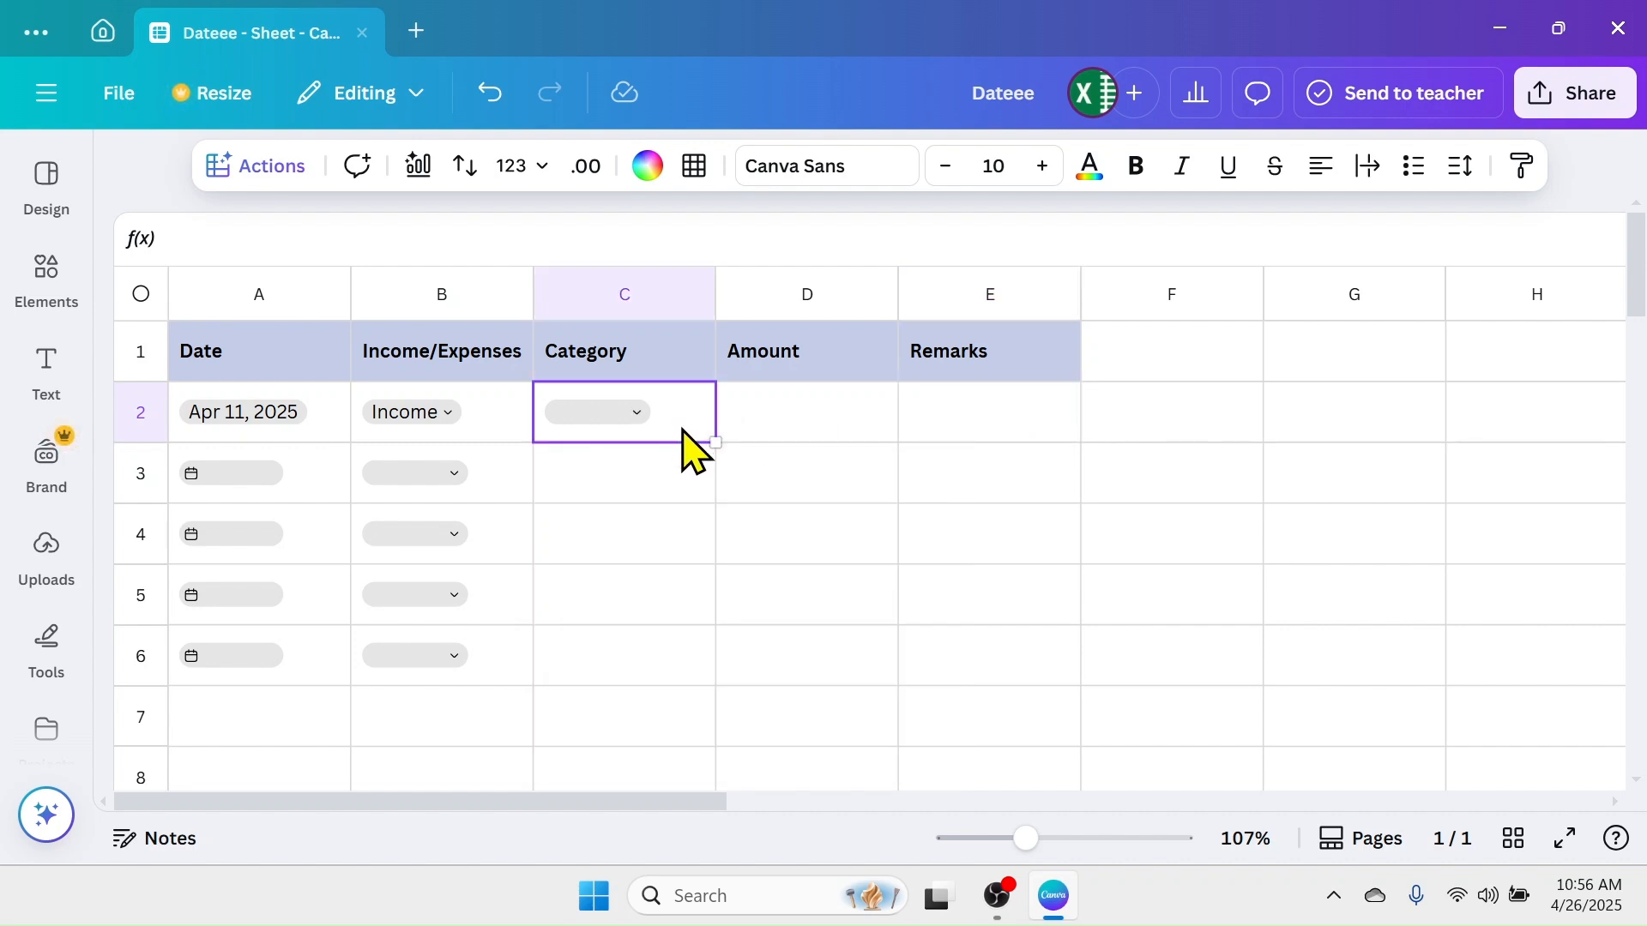
{"action": "left_click_drag", "start_coordinate": [715, 442], "coordinate": [705, 689]}
{"action": "left_click", "coordinate": [823, 489]}
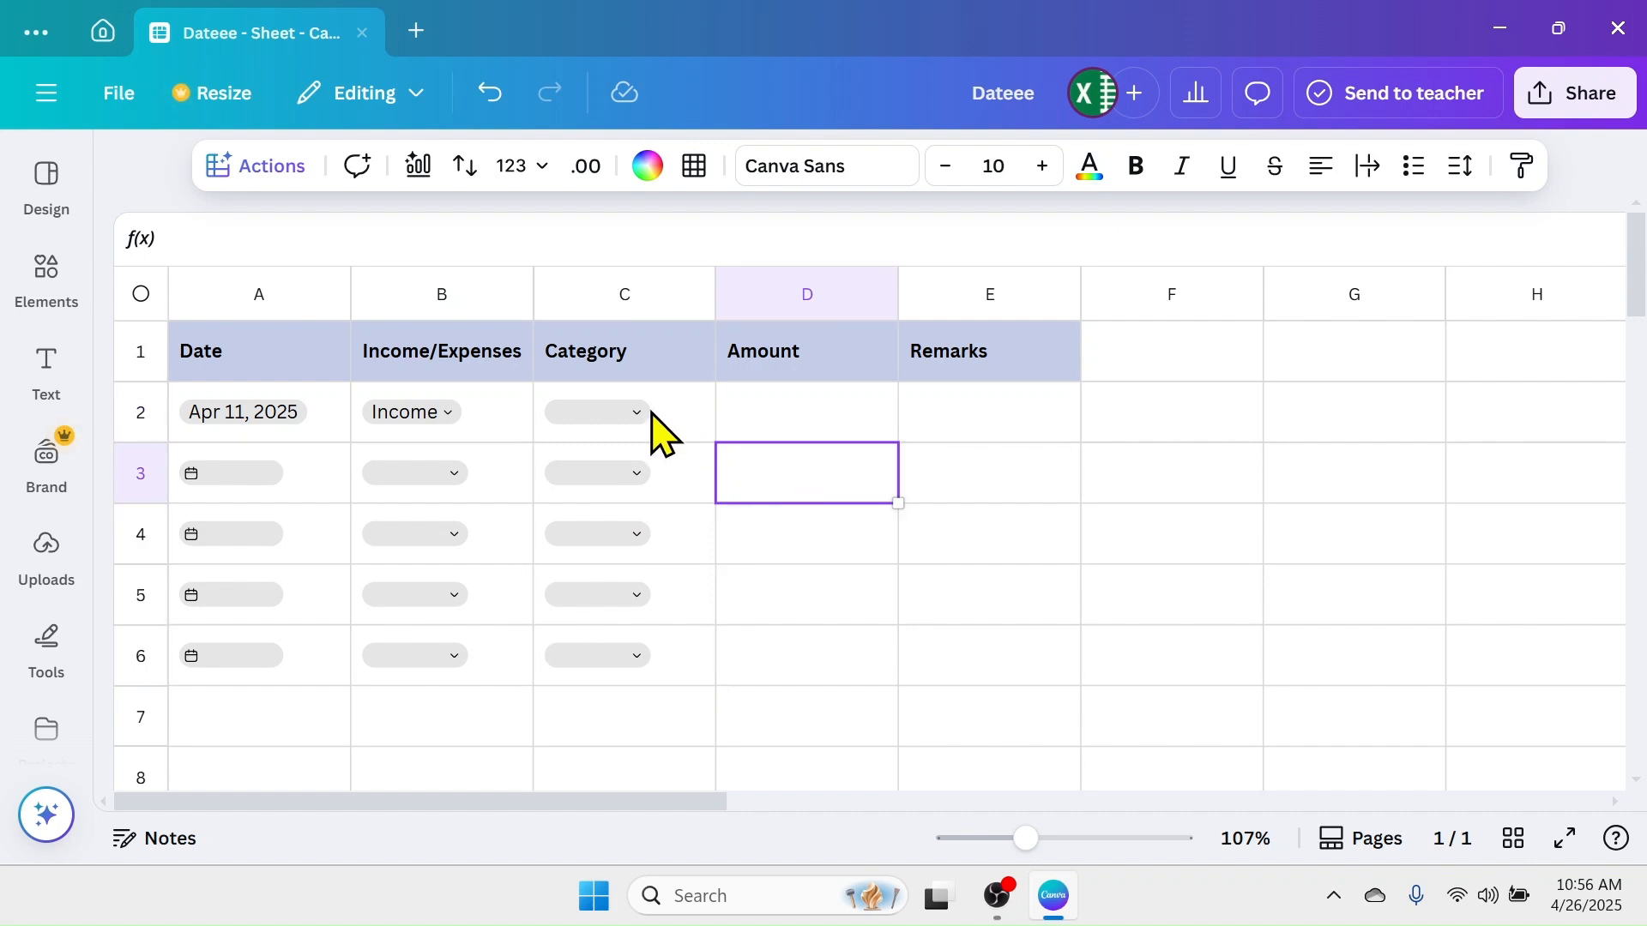
Step: Set the Category dropdown in C2 to Salary
{"action": "left_click", "coordinate": [639, 414]}
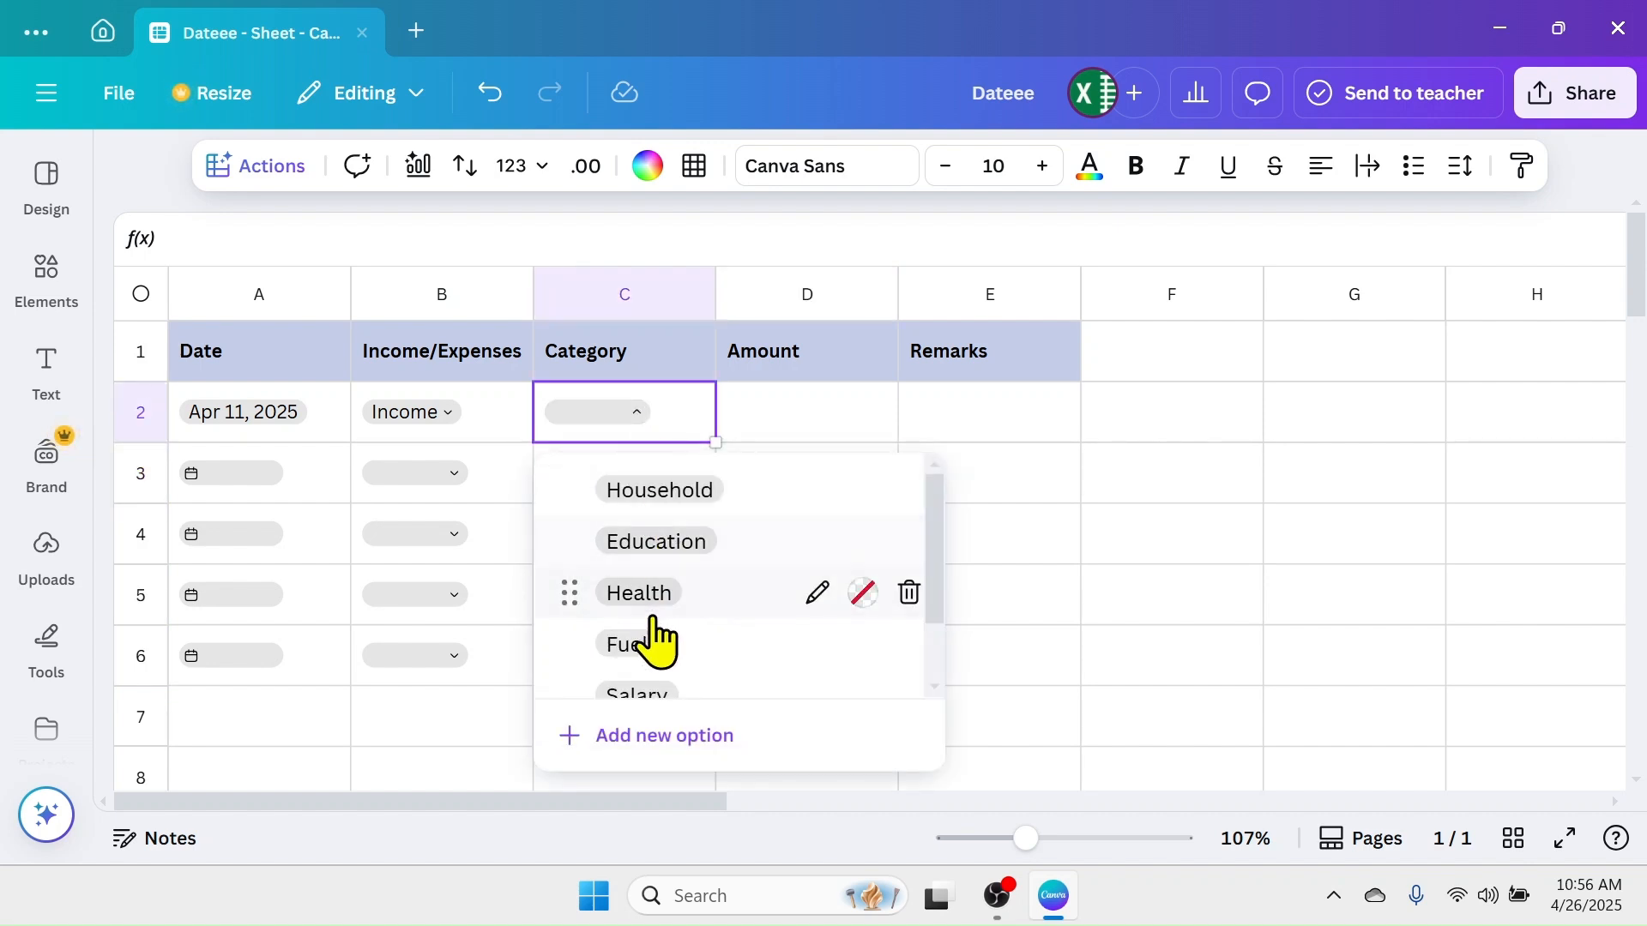
{"action": "scroll", "coordinate": [672, 651], "scroll_direction": "down", "scroll_amount": 1}
{"action": "scroll", "coordinate": [674, 661], "scroll_direction": "up", "scroll_amount": 1}
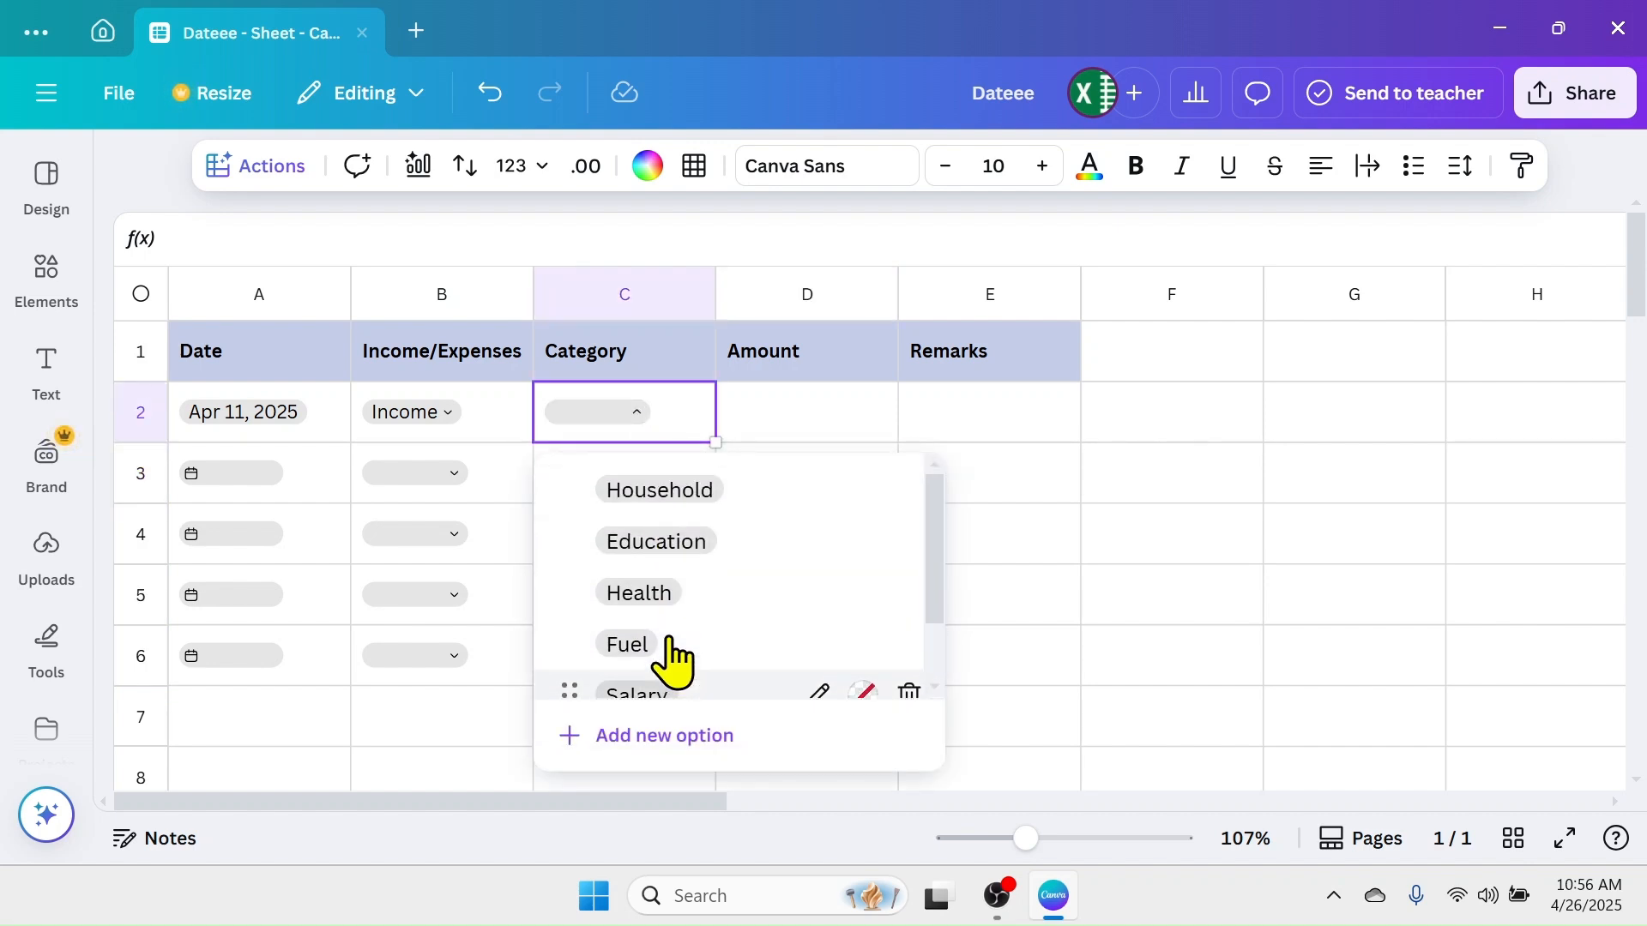
{"action": "scroll", "coordinate": [690, 648], "scroll_direction": "down", "scroll_amount": 1}
{"action": "left_click", "coordinate": [652, 614]}
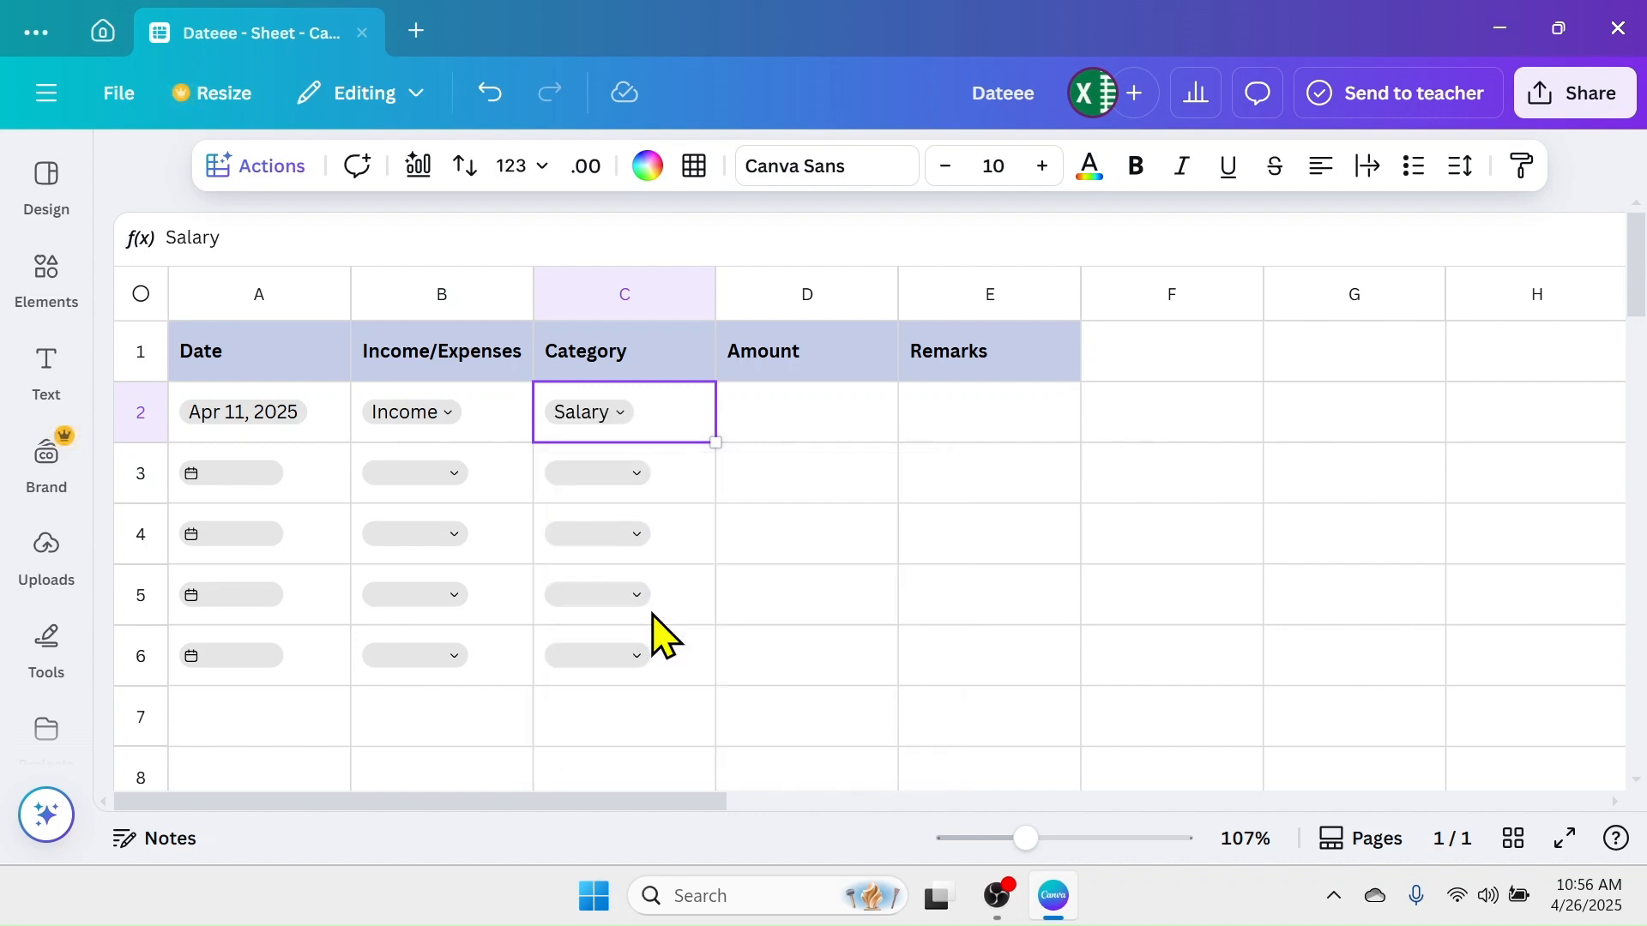
Step: Complete row 2 with the amount 20000 and the remark "salary deposit of April", and widen the Remarks column to fit the text
{"action": "left_click", "coordinate": [802, 429]}
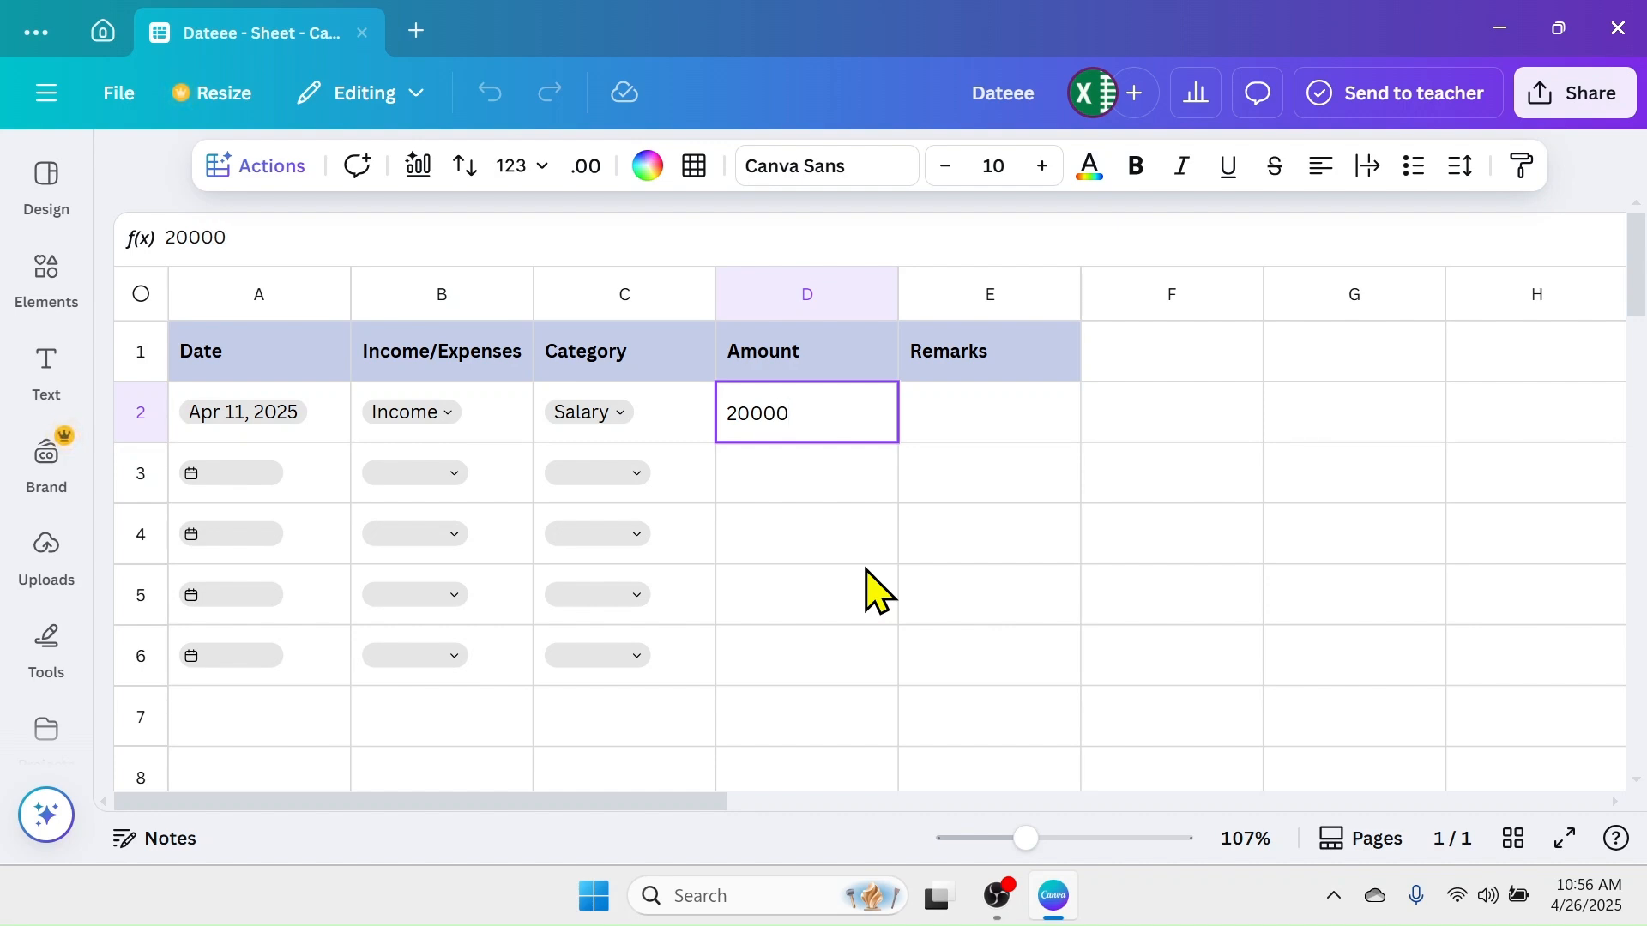
{"action": "key", "text": "Return"}
{"action": "left_click", "coordinate": [960, 423]}
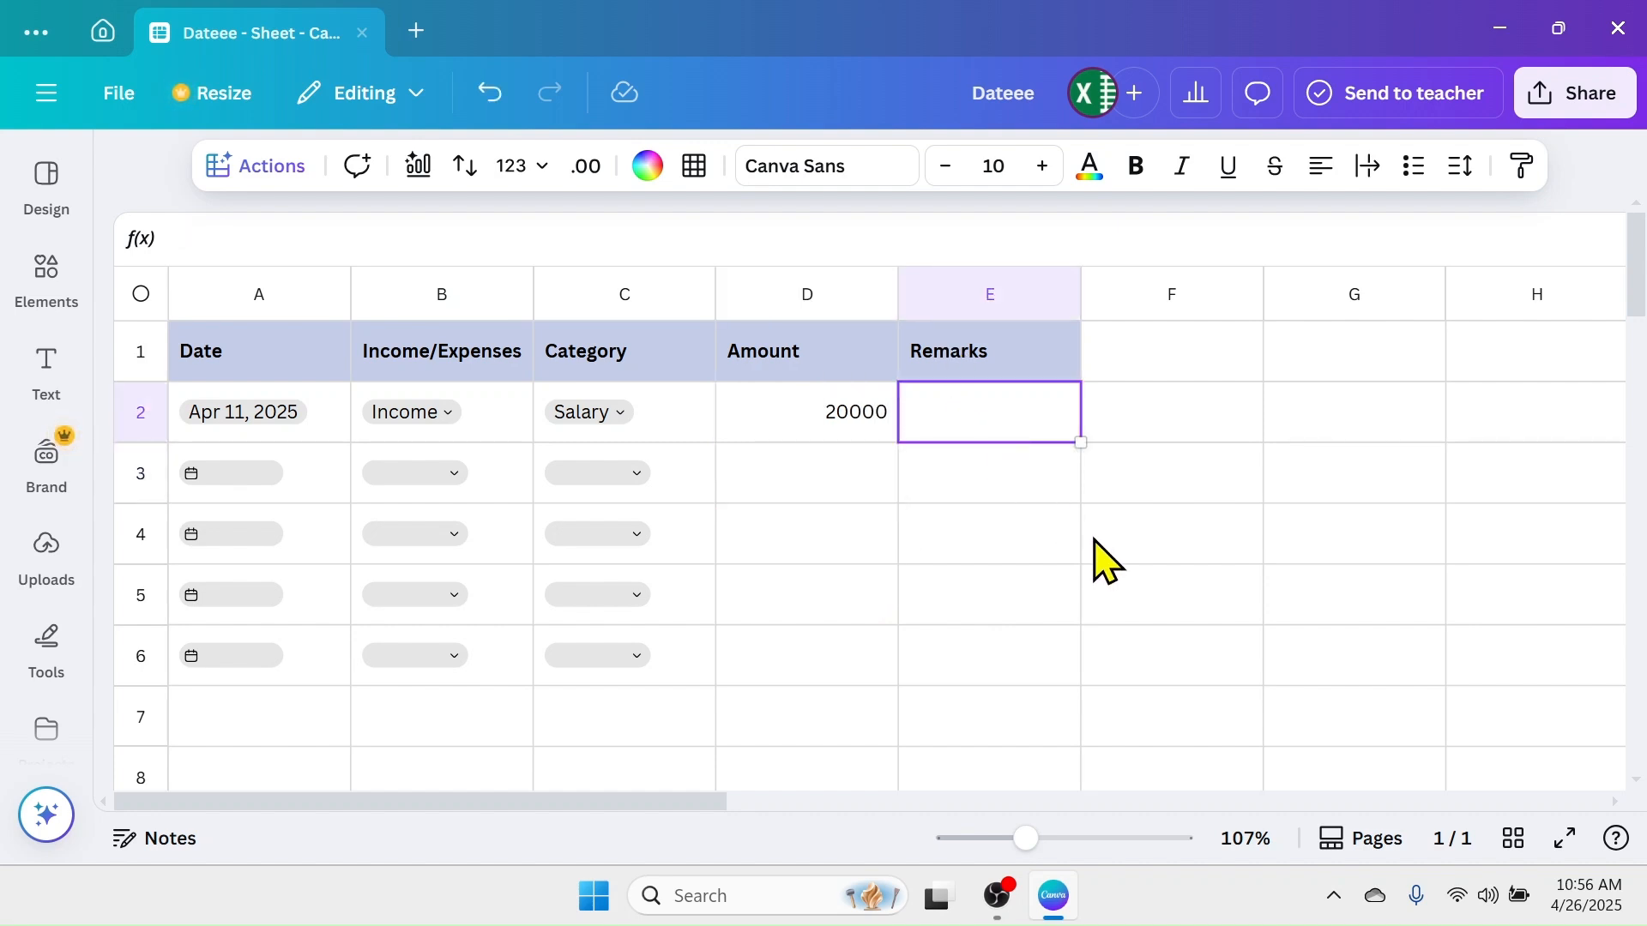
{"action": "type", "text": "salary deposit of"}
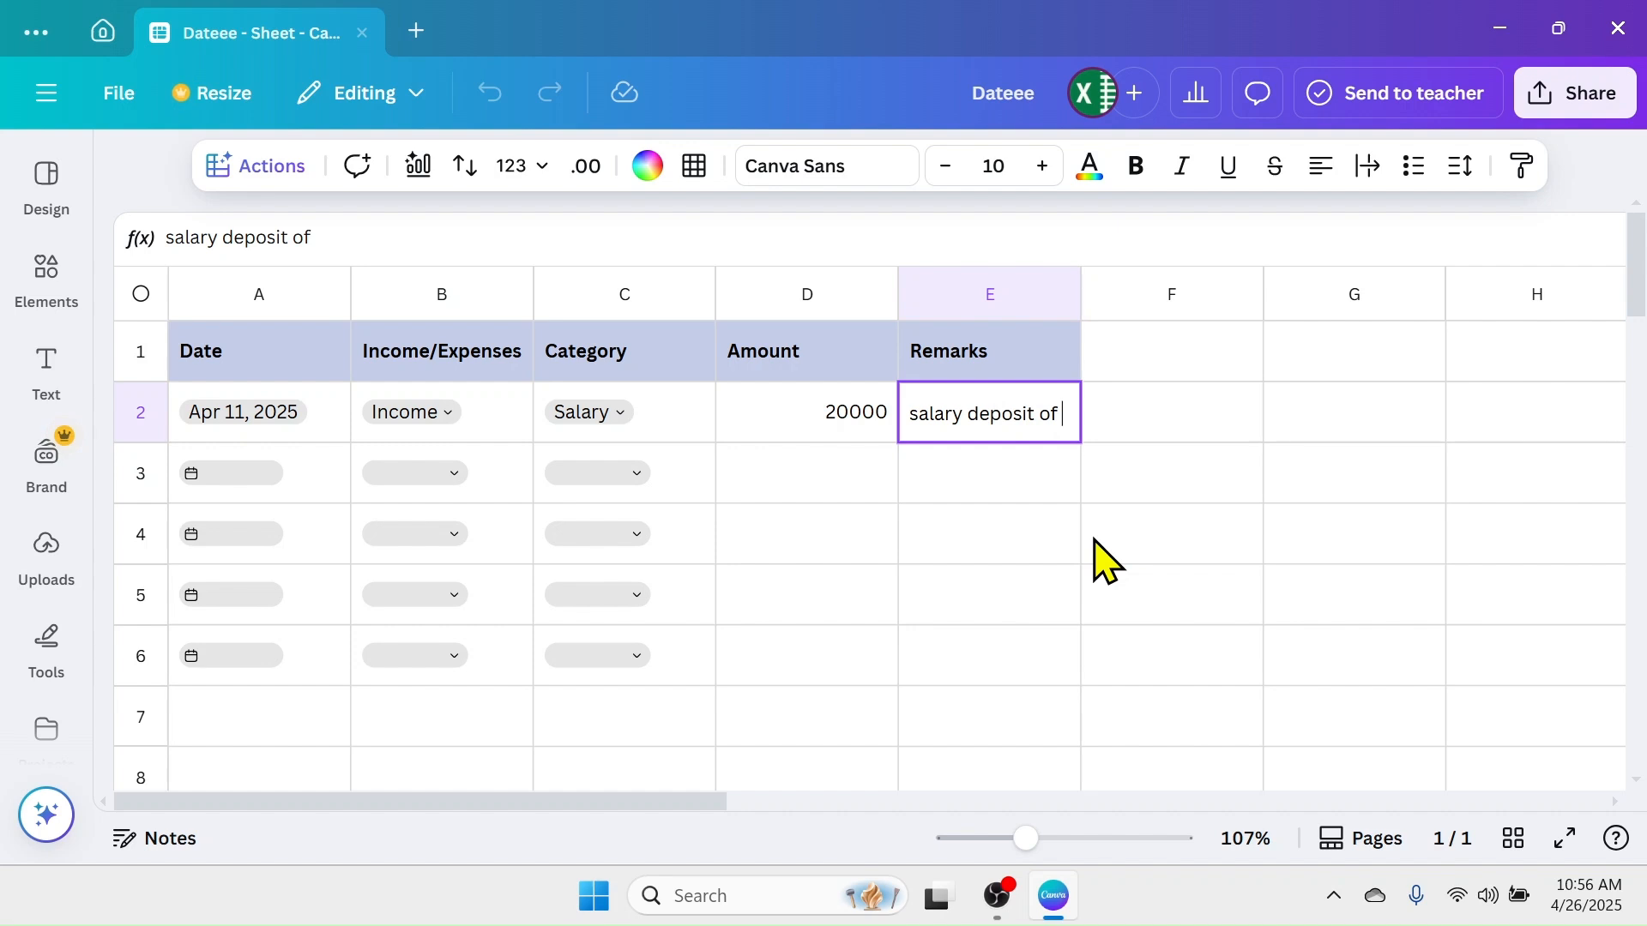
{"action": "type", "text": "April"}
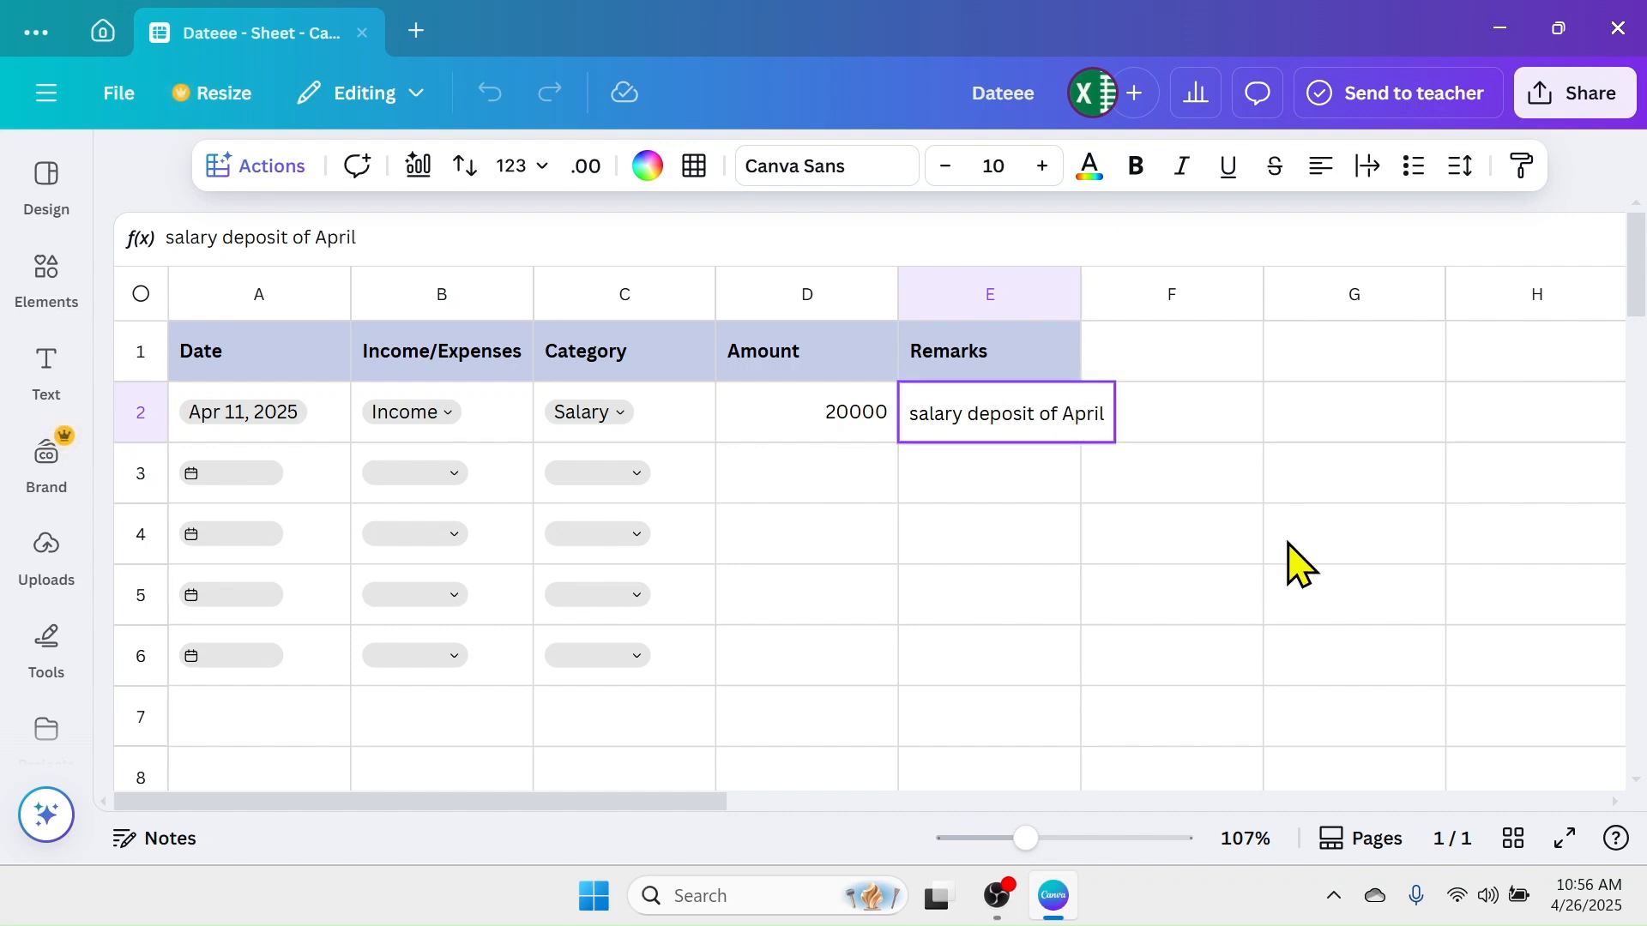
{"action": "key", "text": "Return"}
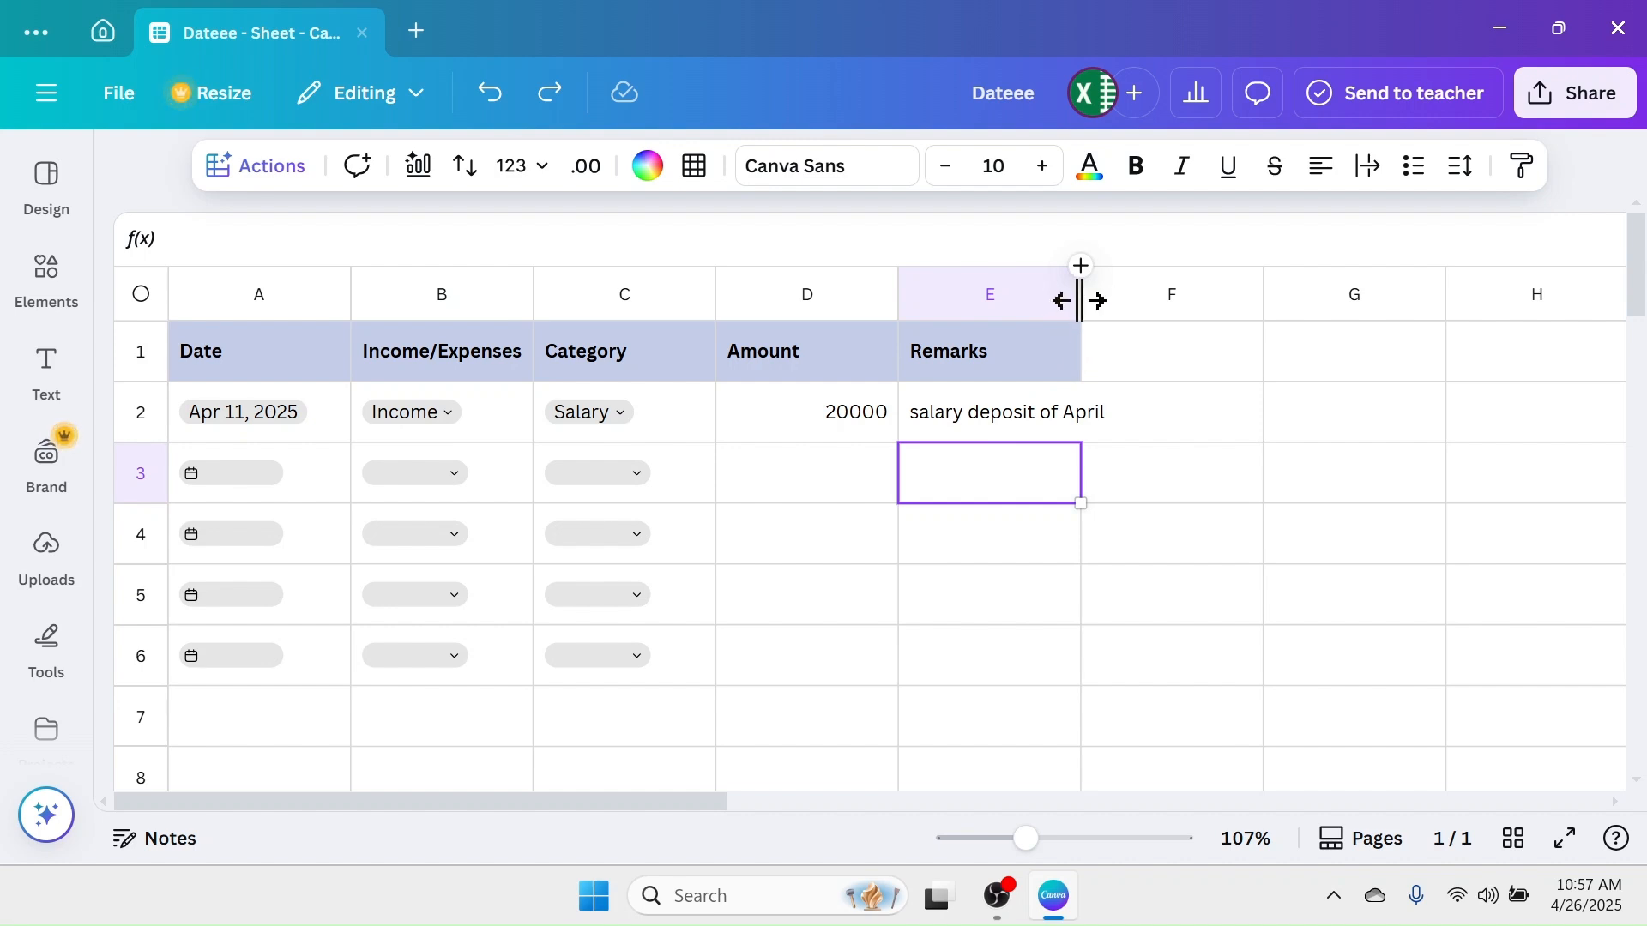
{"action": "left_click_drag", "start_coordinate": [1079, 300], "coordinate": [1199, 307]}
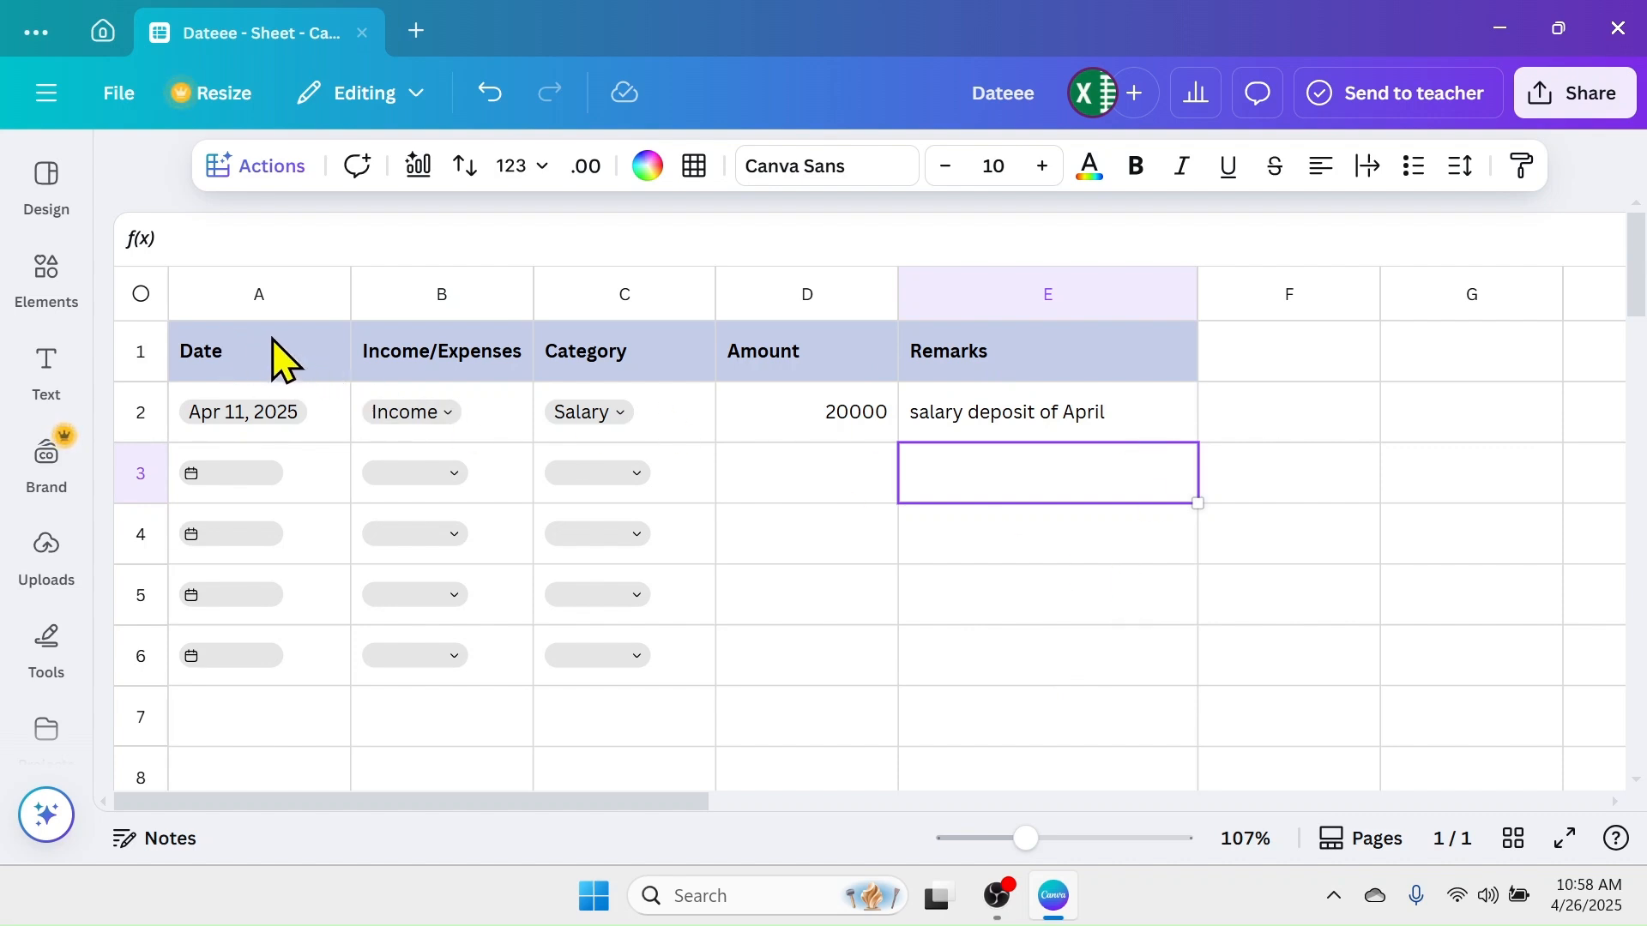
Step: Set the colour of all borders of the table A1:E6 to #998A8A
{"action": "left_click", "coordinate": [255, 360]}
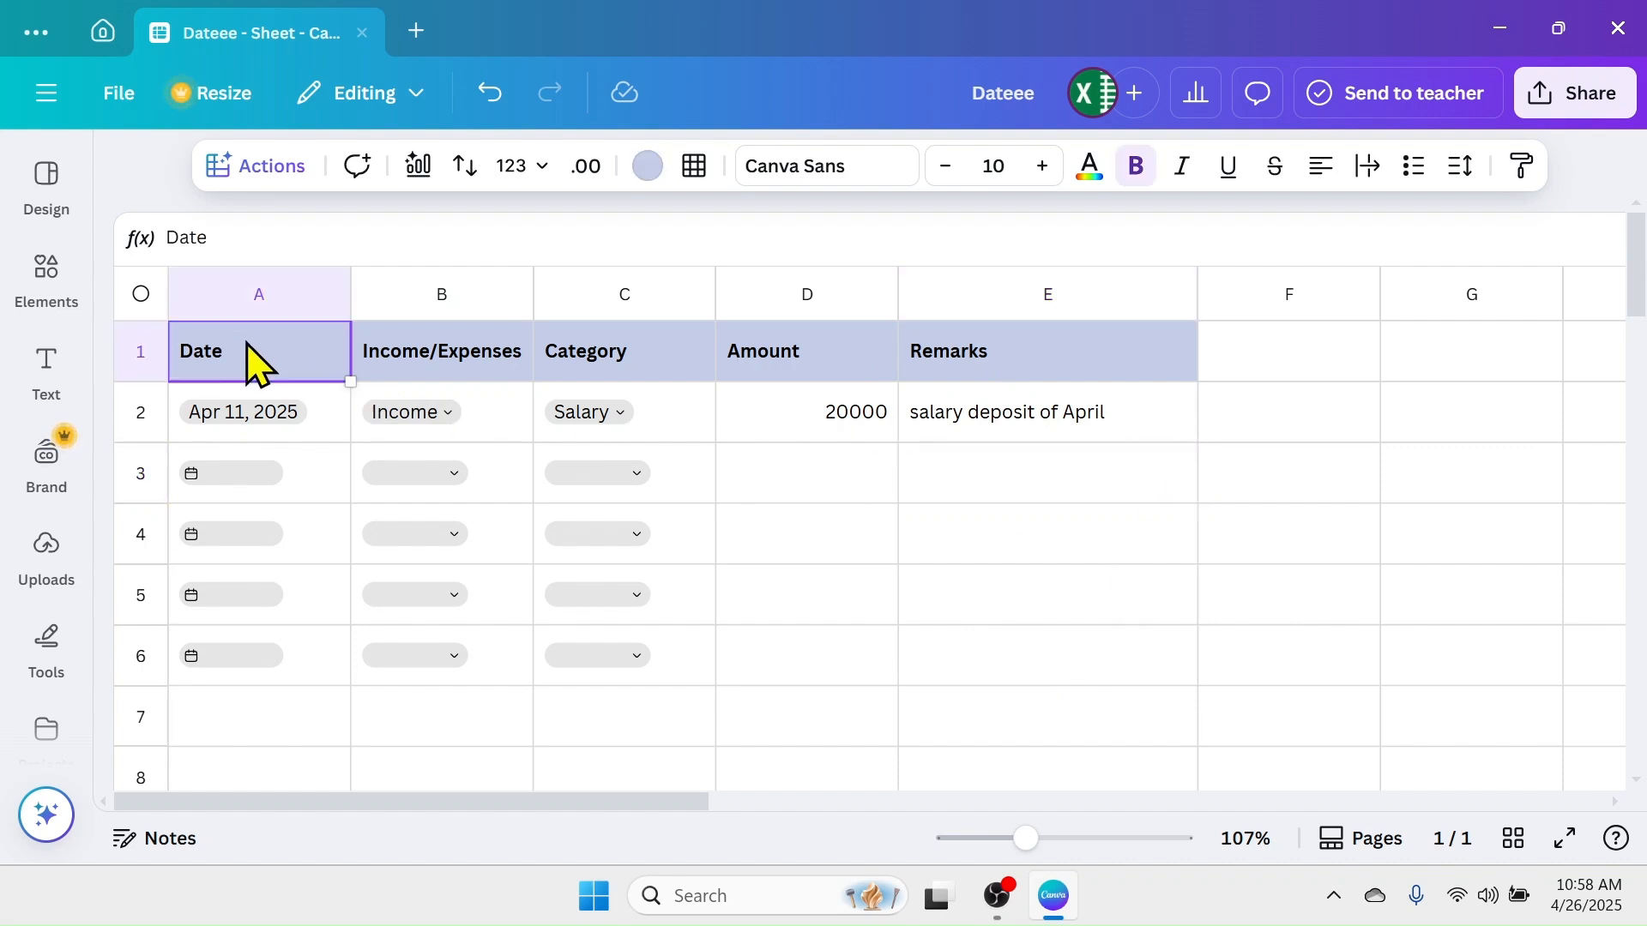
{"action": "left_click_drag", "start_coordinate": [255, 361], "coordinate": [1040, 668]}
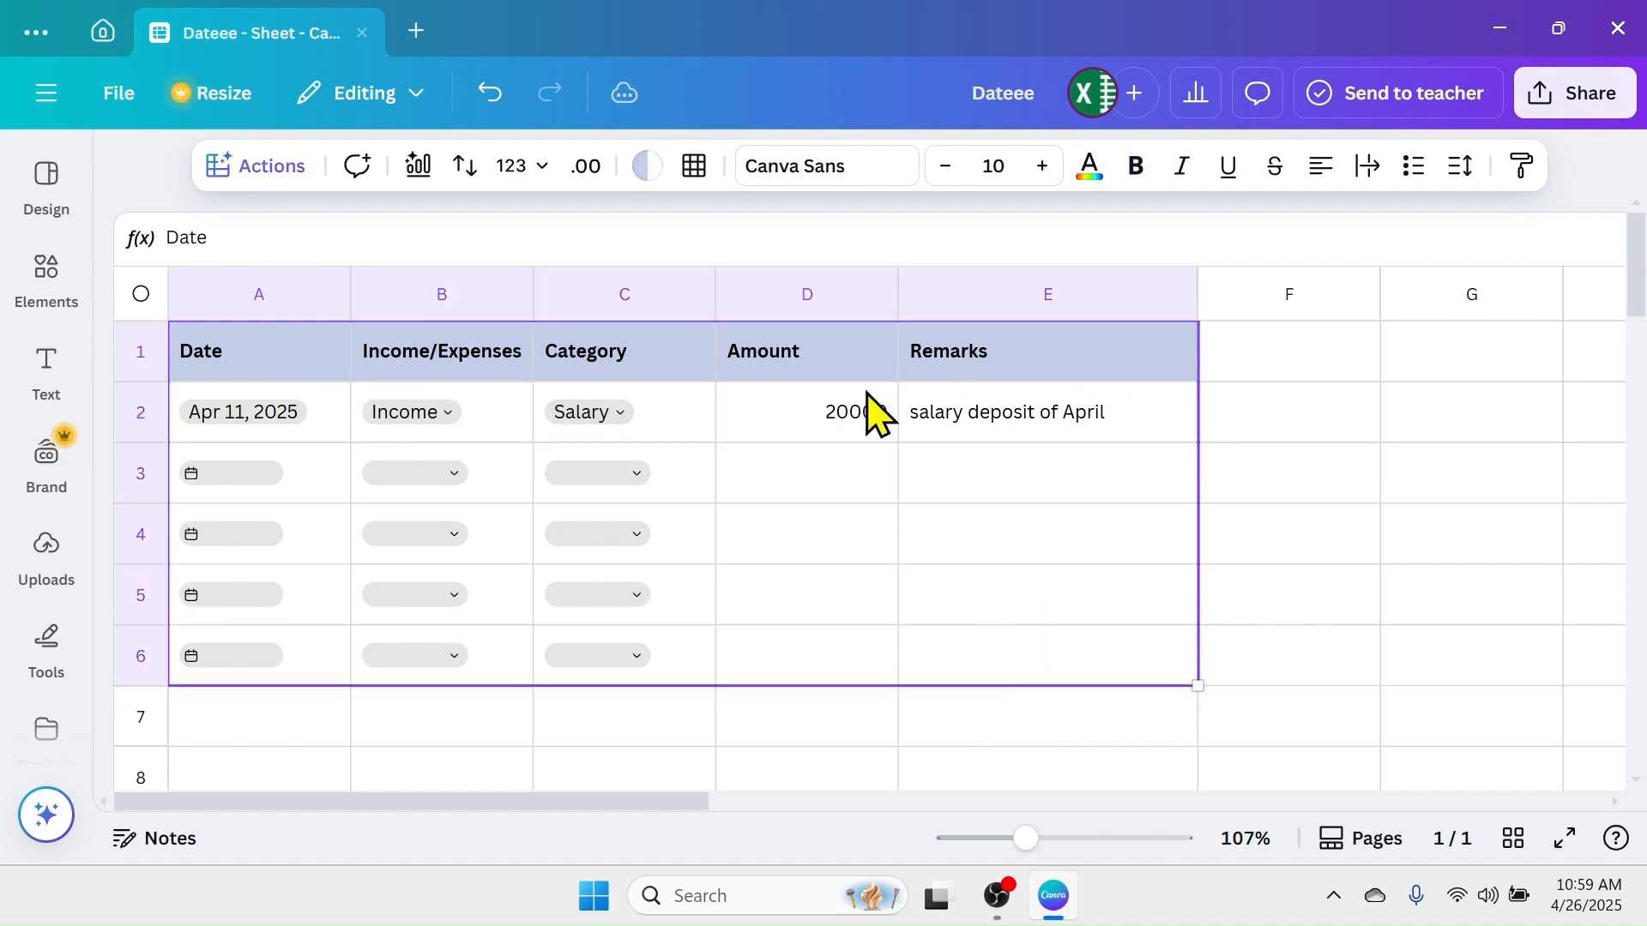
{"action": "left_click", "coordinate": [694, 167]}
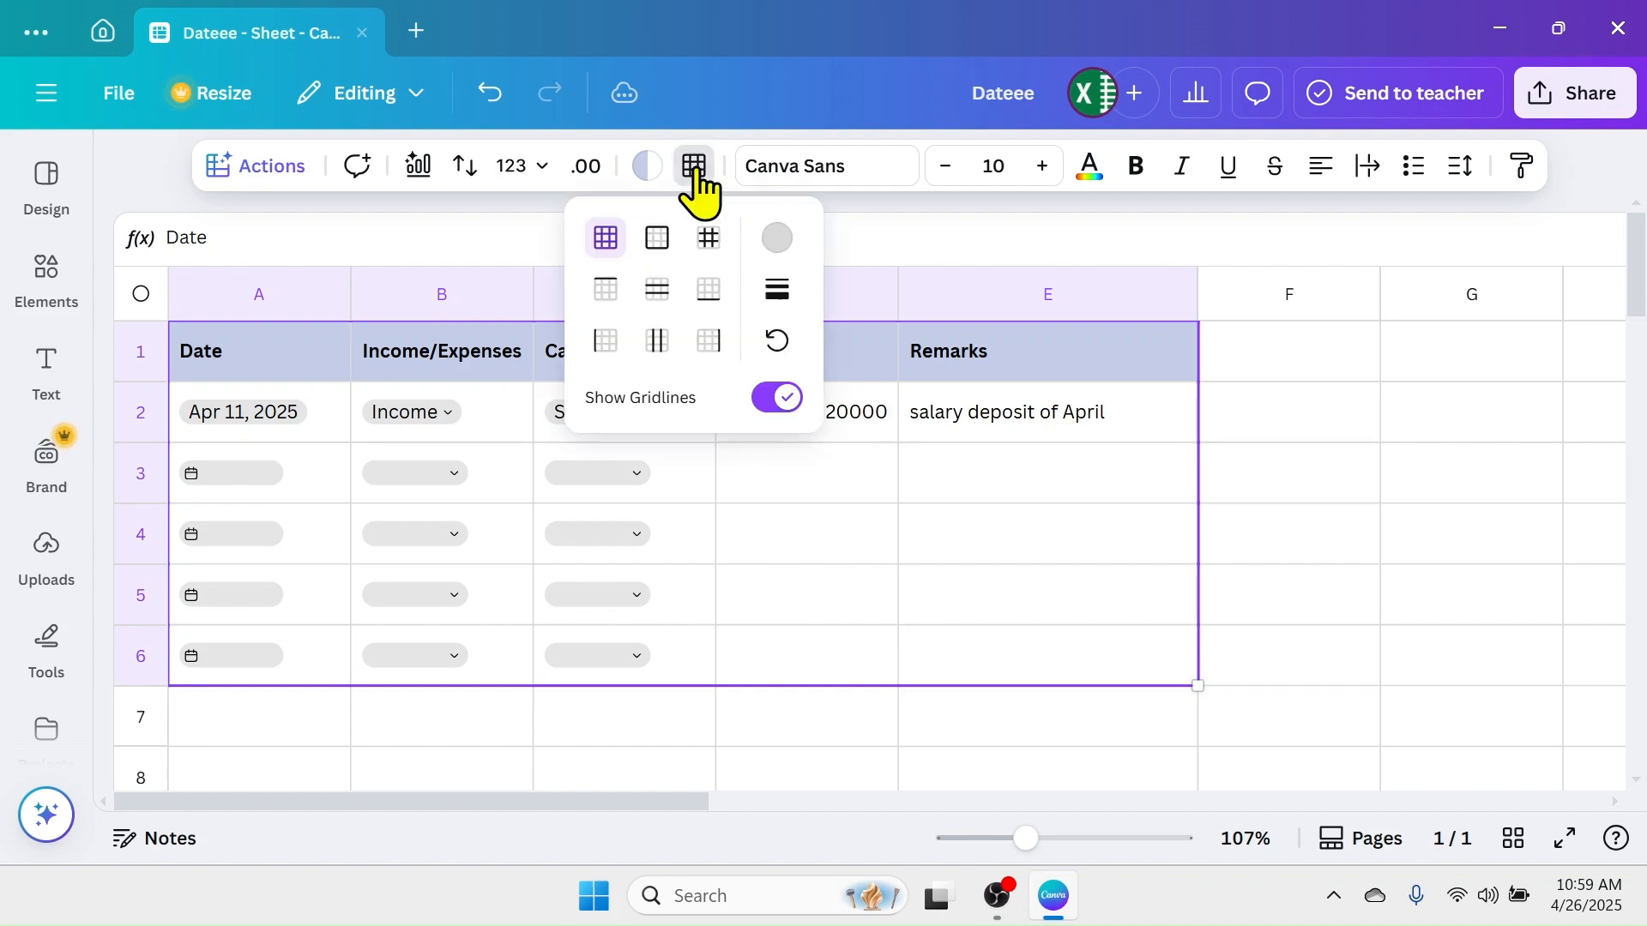
{"action": "left_click", "coordinate": [777, 240]}
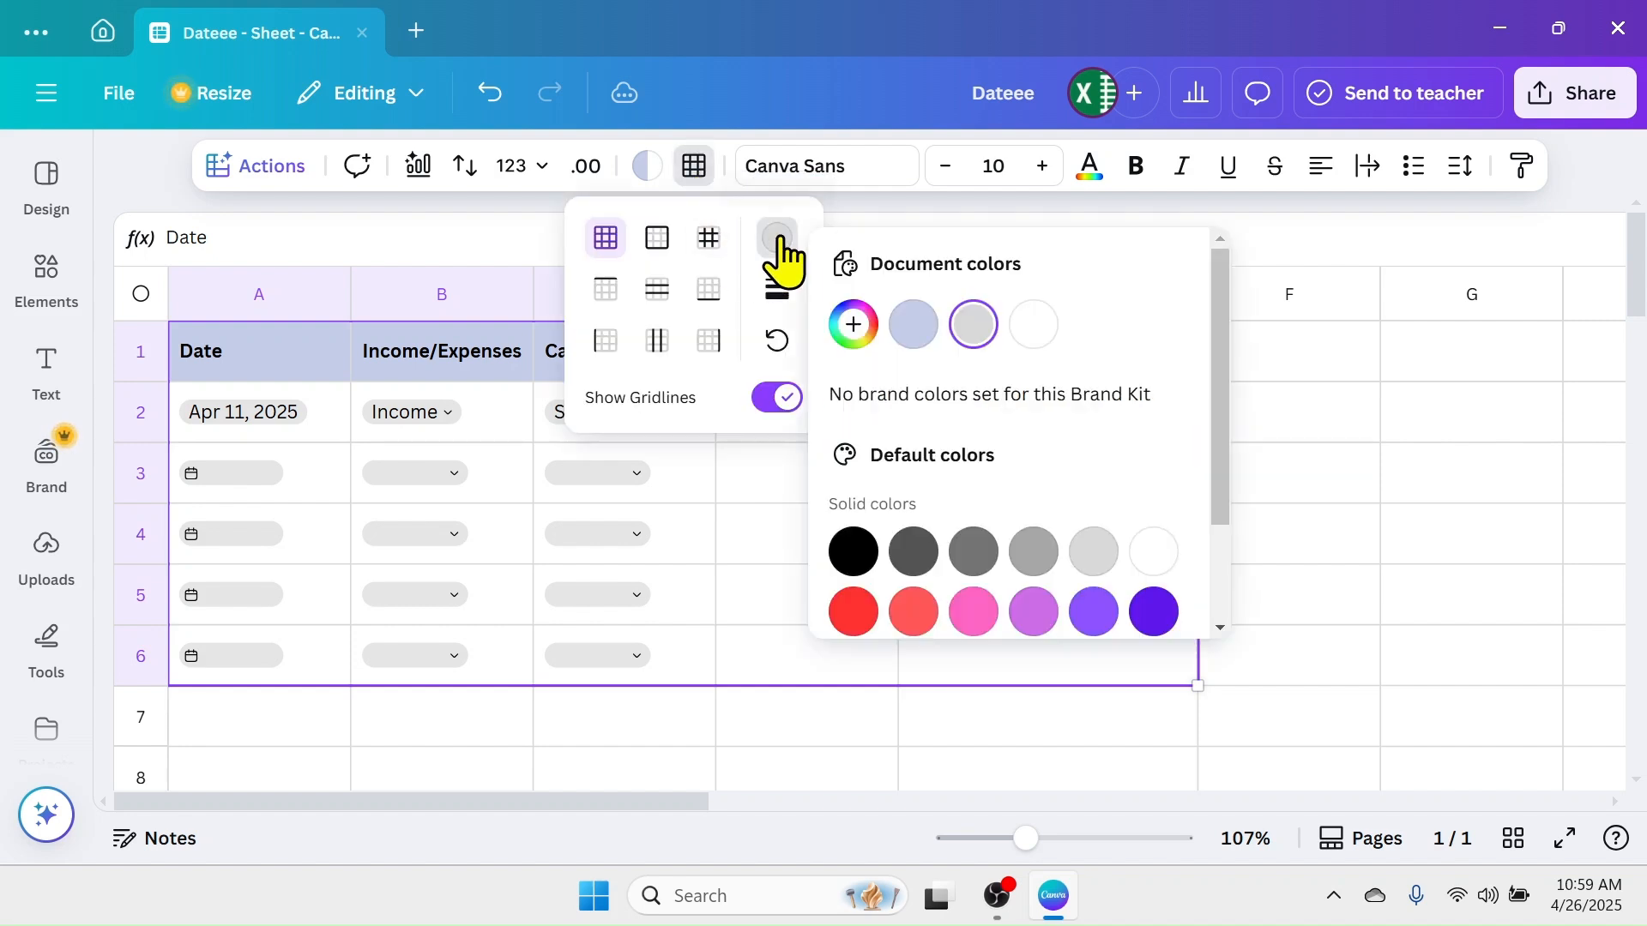
{"action": "left_click", "coordinate": [852, 324]}
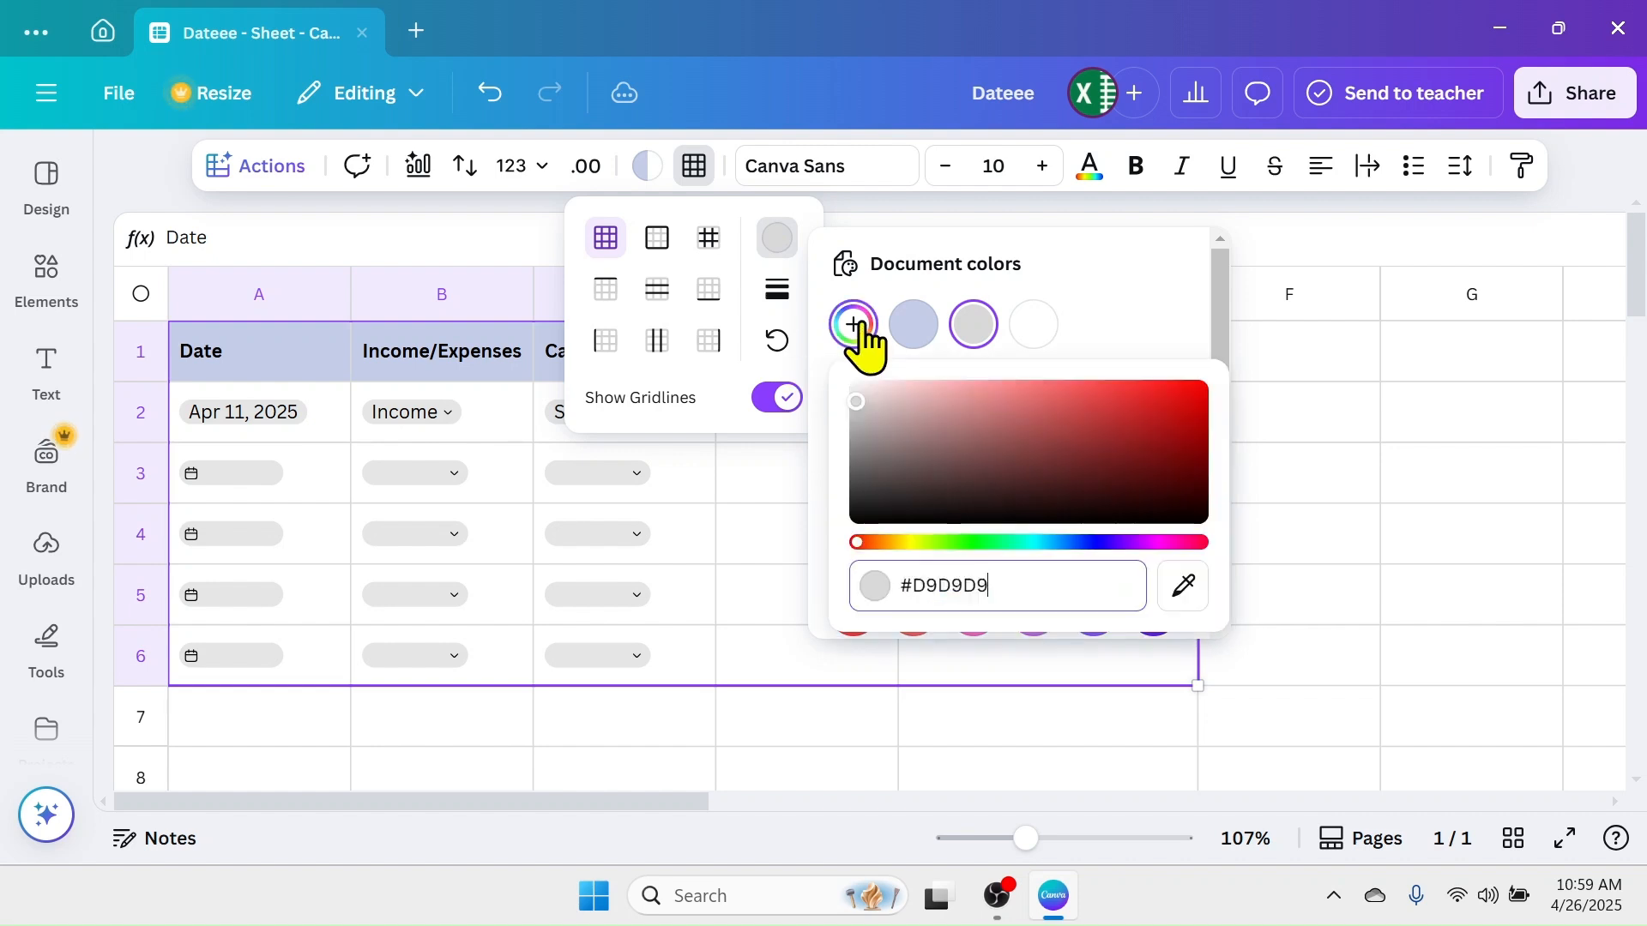
{"action": "left_click", "coordinate": [885, 437]}
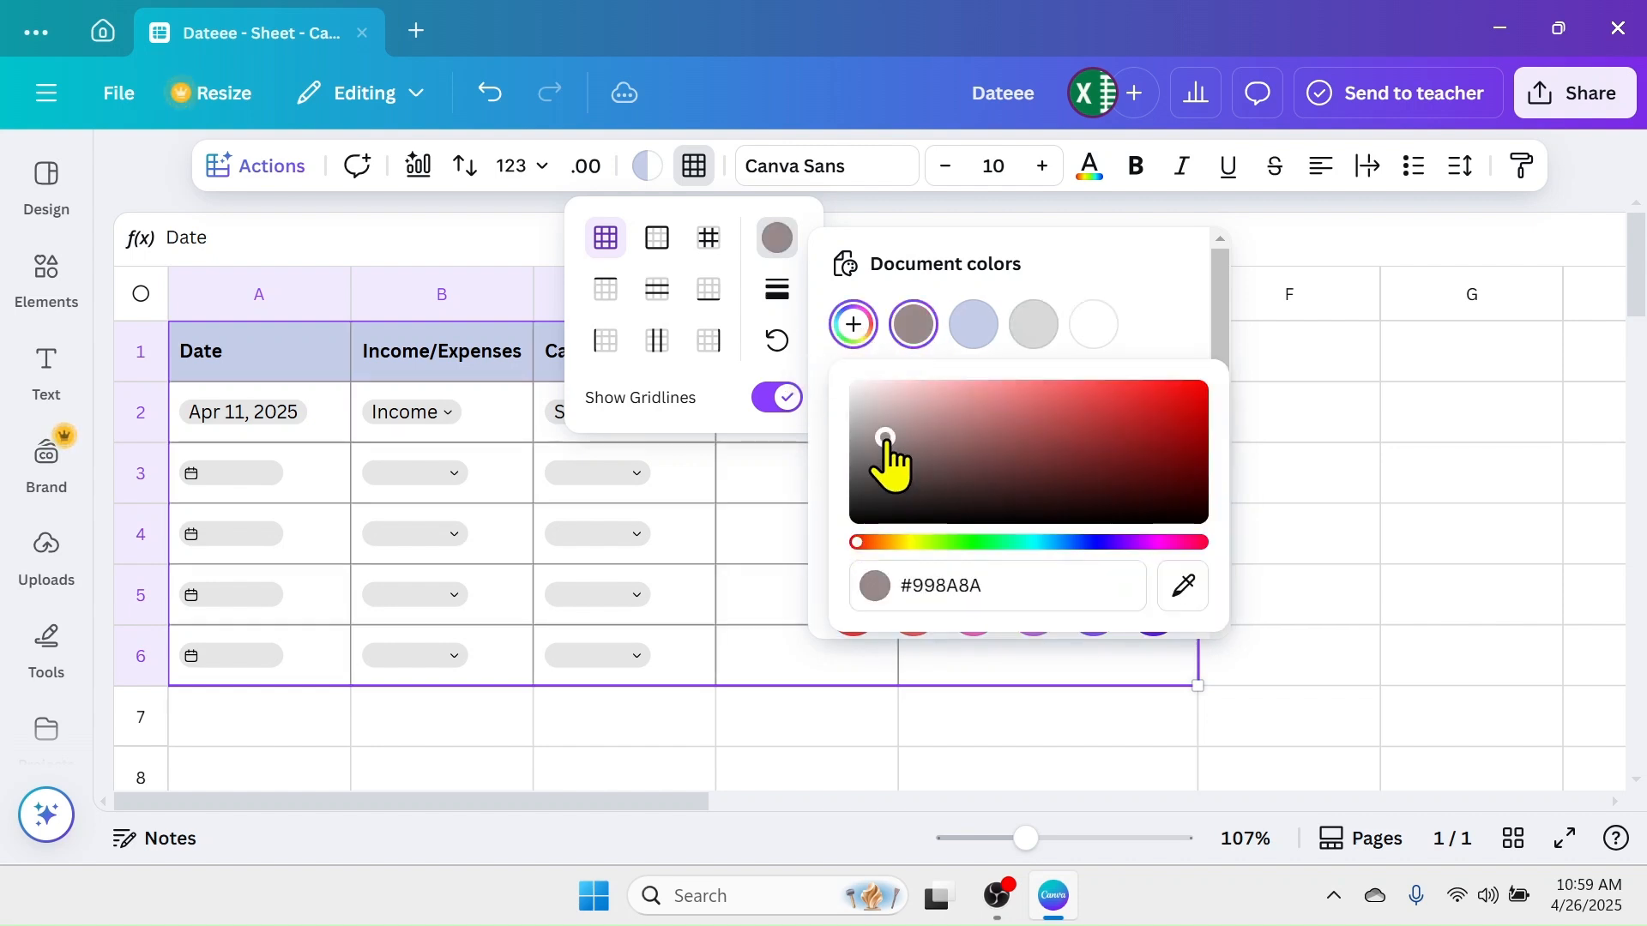
{"action": "left_click", "coordinate": [782, 665]}
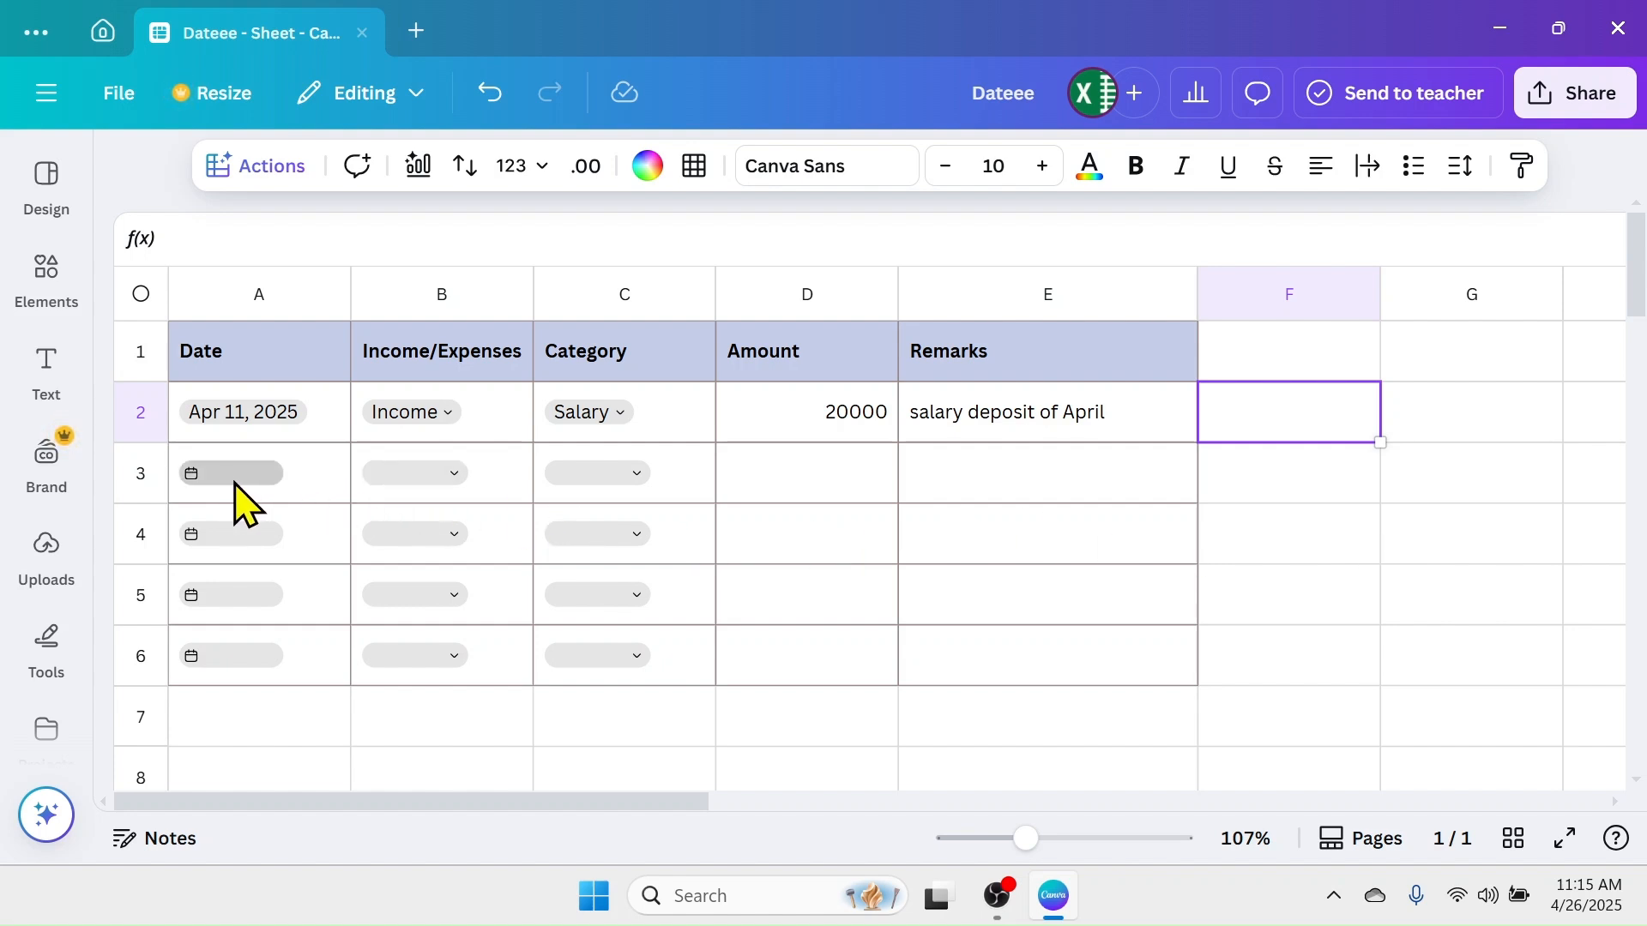
Step: Fill row 3 with Apr 24, 2025, Expenses, Household, amount 560 and the remark "Household goods purchase"
{"action": "left_click", "coordinate": [266, 486]}
{"action": "left_click", "coordinate": [565, 666]}
{"action": "left_click", "coordinate": [429, 473]}
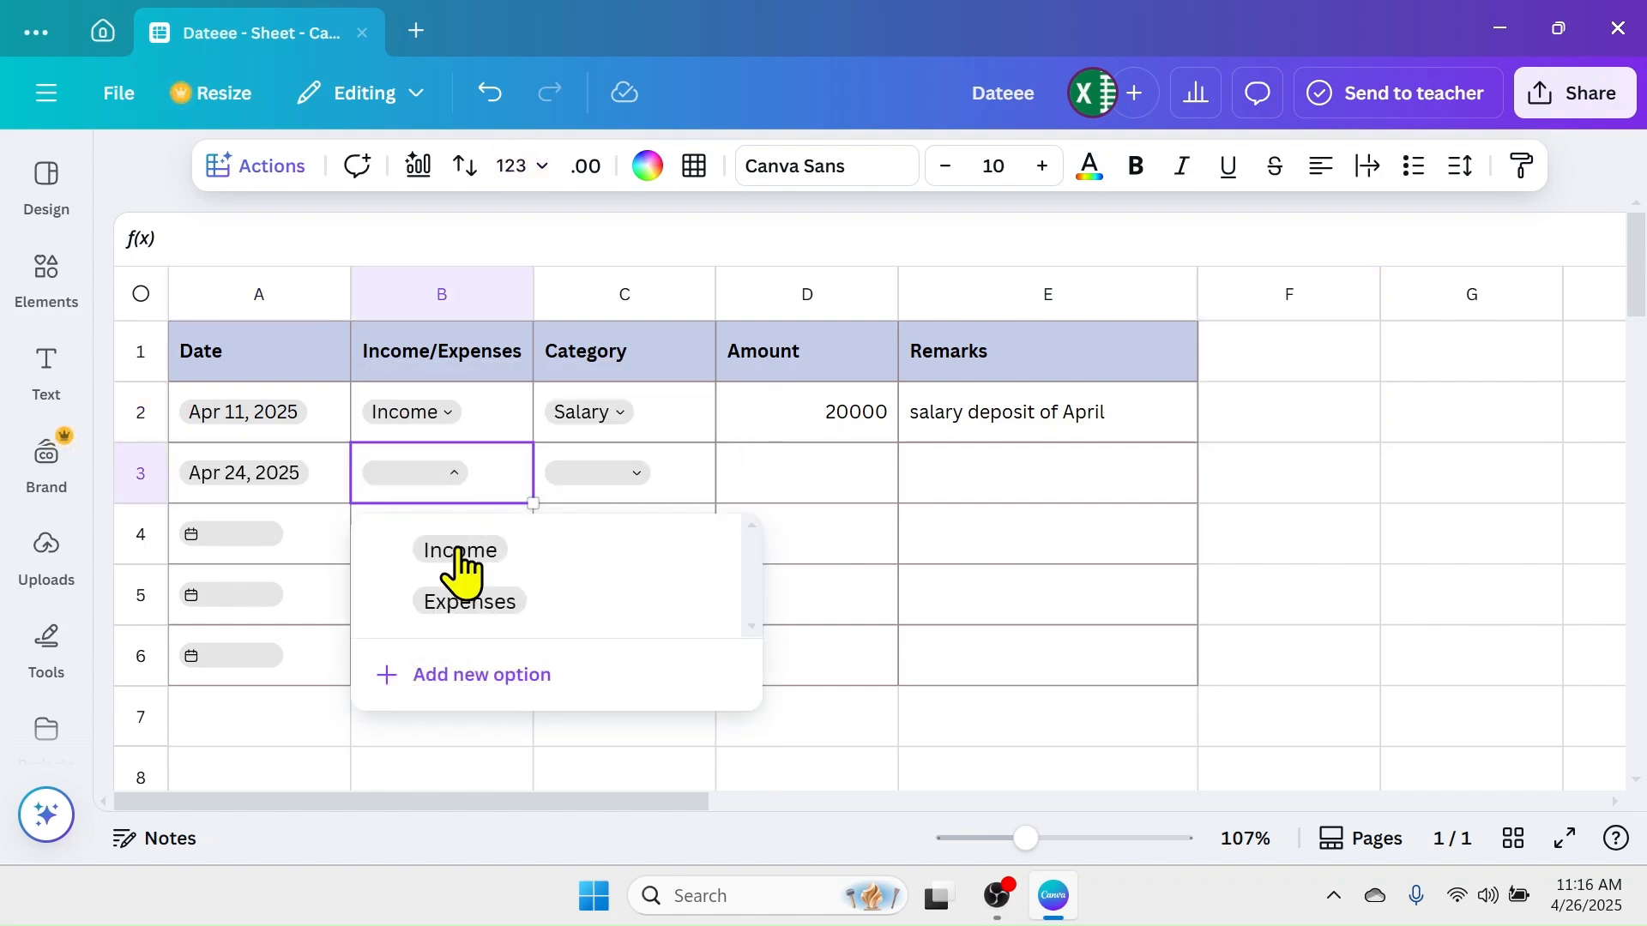
{"action": "left_click", "coordinate": [470, 602]}
{"action": "left_click", "coordinate": [597, 474]}
{"action": "left_click", "coordinate": [847, 480]}
{"action": "type", "text": "Househ"}
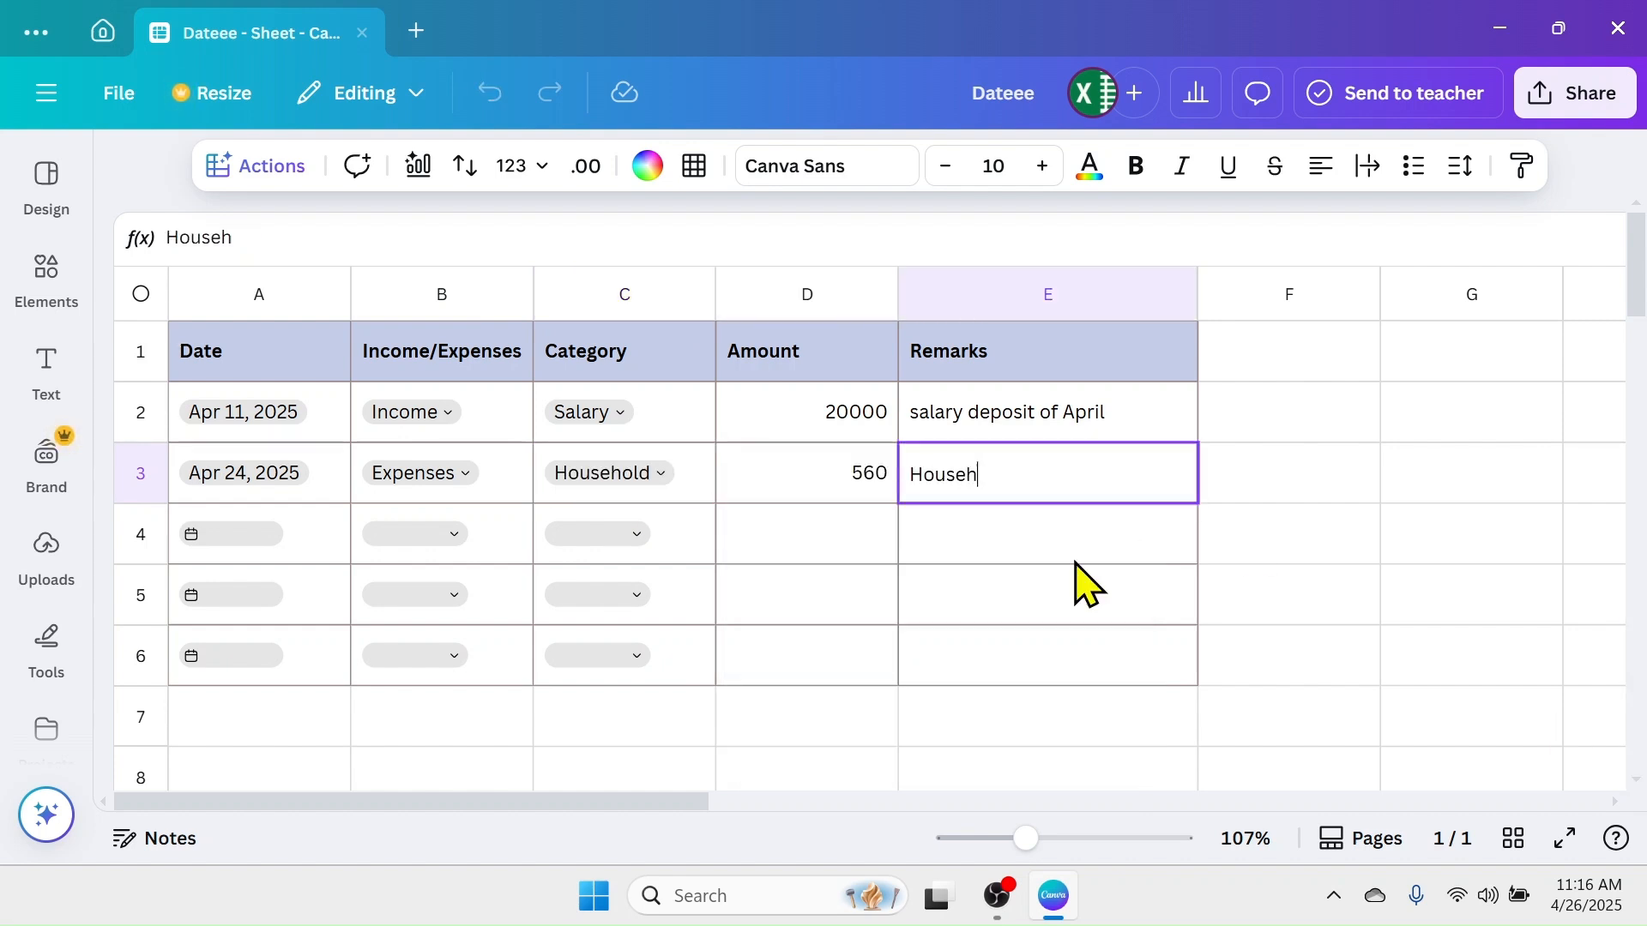
{"action": "type", "text": "old goods purchase"}
Step: Fill row 4 with Apr 25, 2025, Expenses, Fuel, amount 300 and the remark "fuel in motorbike"
{"action": "left_click", "coordinate": [232, 534]}
{"action": "left_click", "coordinate": [610, 666]}
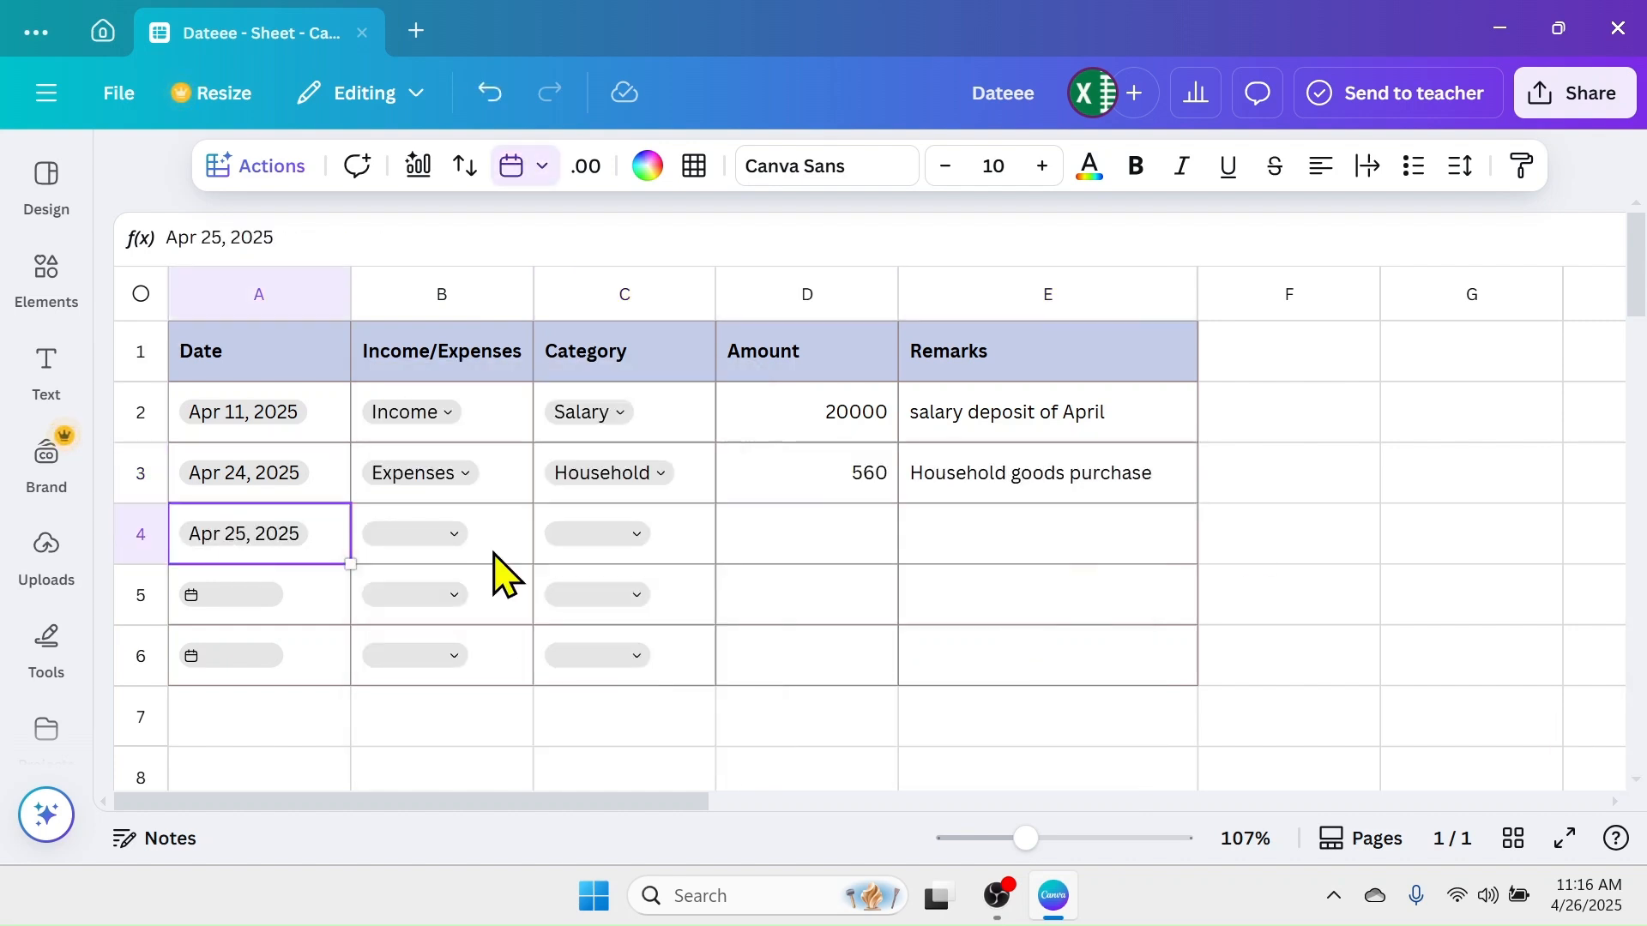
{"action": "left_click", "coordinate": [452, 534]}
{"action": "left_click", "coordinate": [642, 584]}
{"action": "left_click", "coordinate": [635, 534]}
{"action": "left_click", "coordinate": [819, 685]}
{"action": "key", "text": "Tab"}
{"action": "type", "text": "300"}
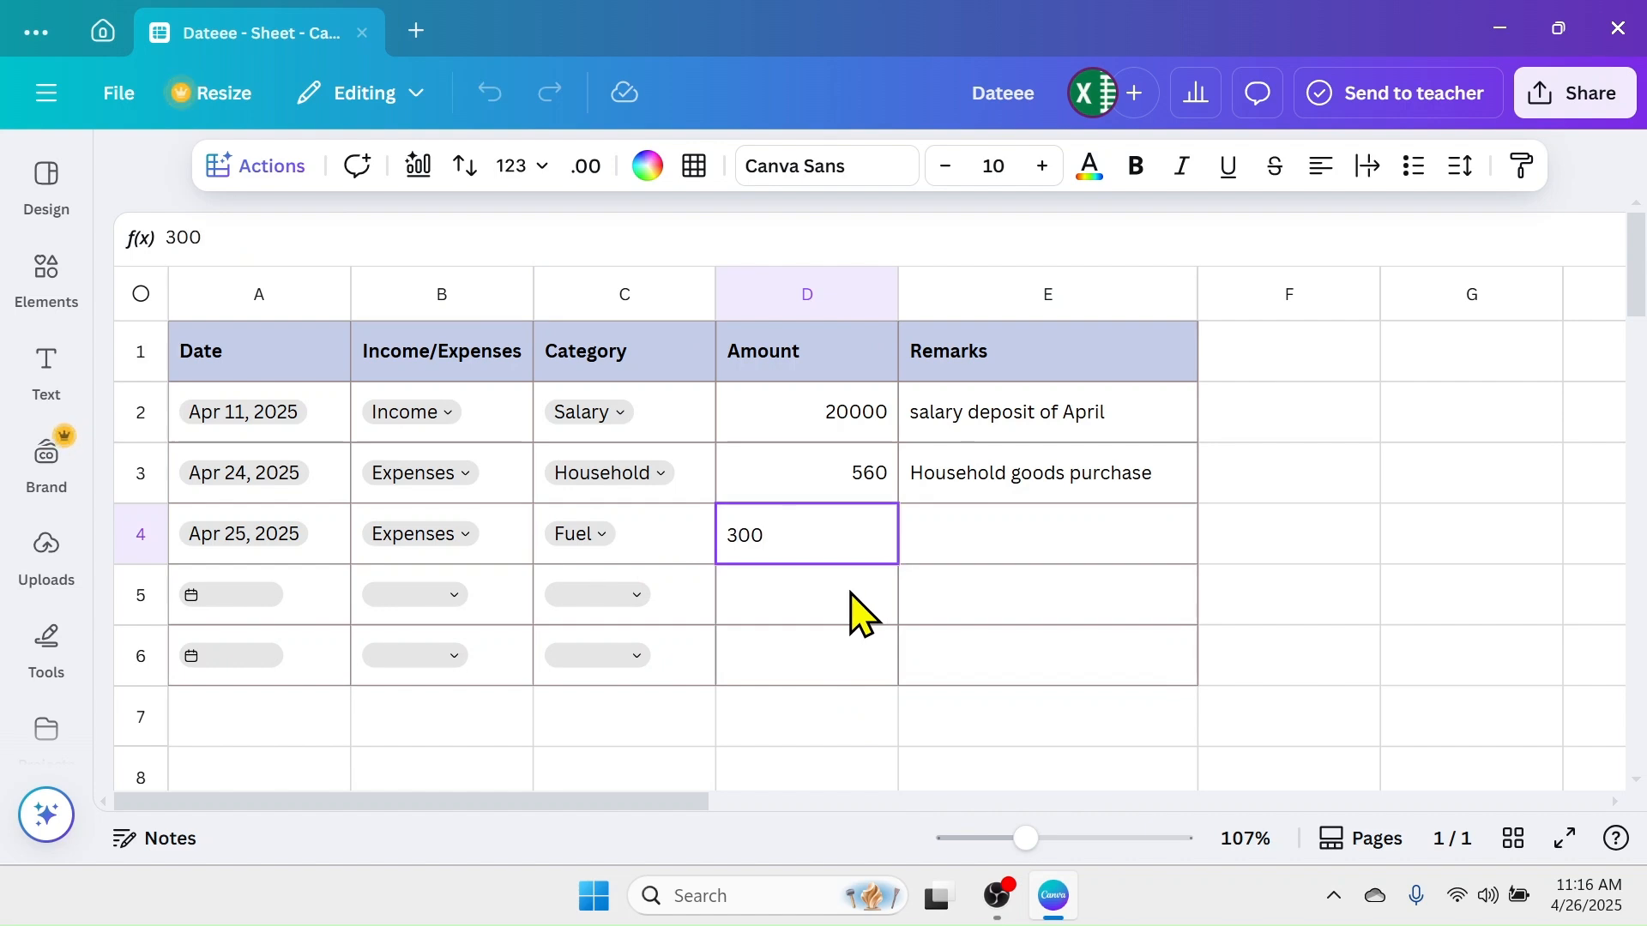
{"action": "key", "text": "Tab"}
{"action": "type", "text": "fu"}
{"action": "type", "text": "ike"}
Step: Fill row 5 with Apr 26, 2025, Income, Bank Interest, amount 460 and the remark "interest earned"
{"action": "left_click", "coordinate": [254, 595]}
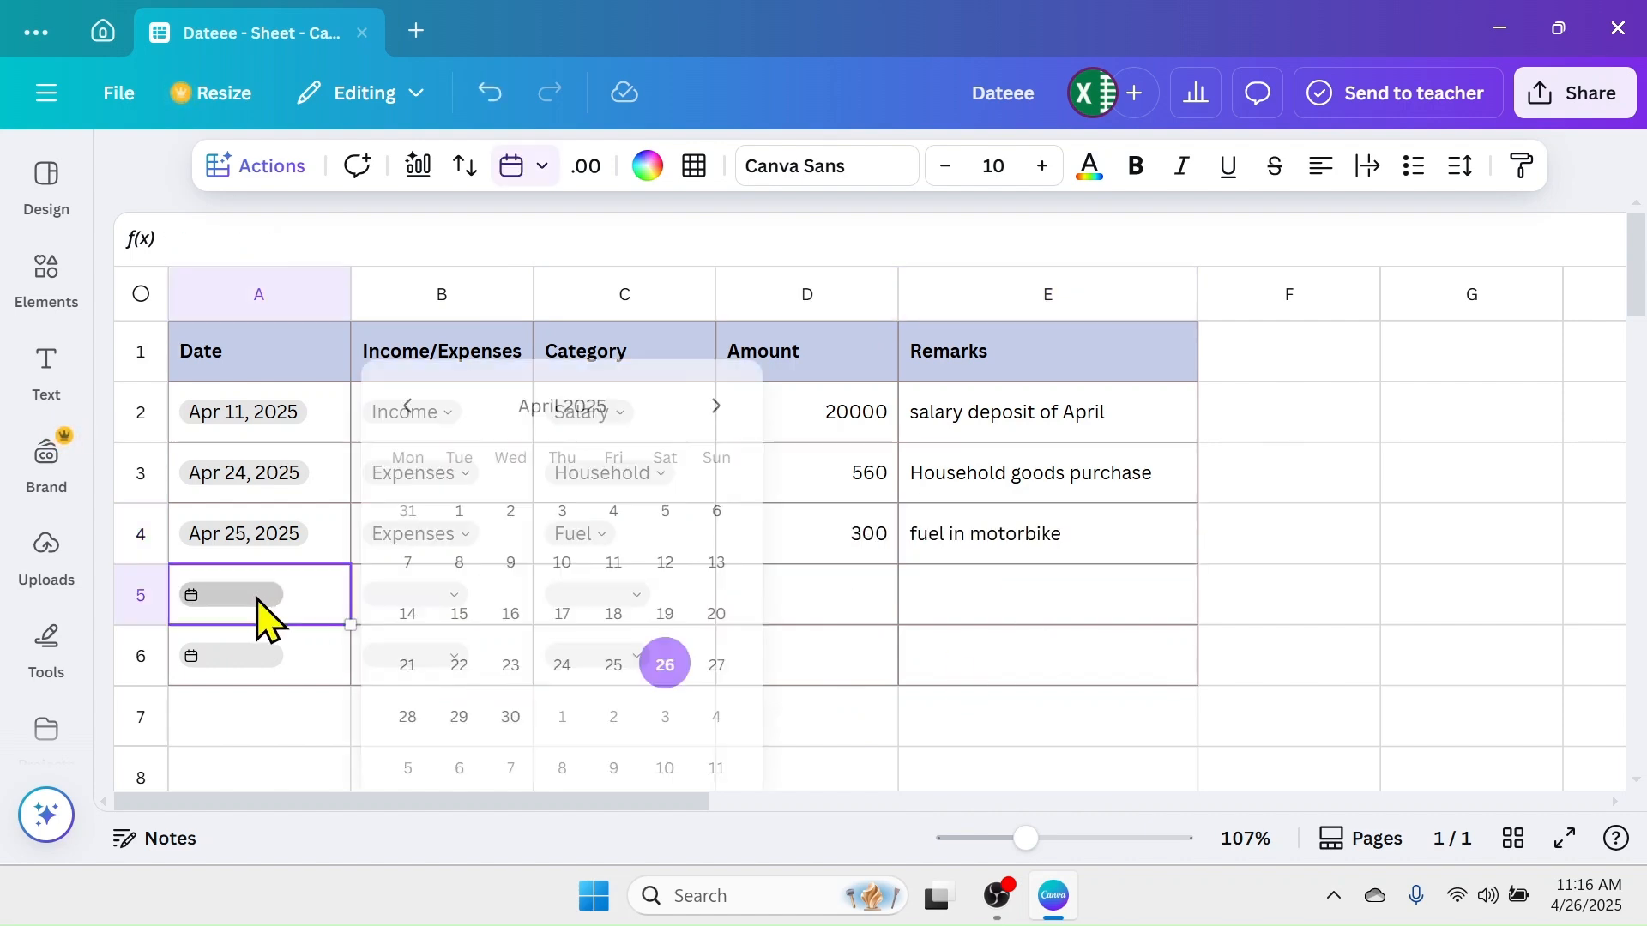
{"action": "left_click", "coordinate": [663, 665]}
{"action": "left_click", "coordinate": [454, 594]}
{"action": "left_click", "coordinate": [643, 595]}
{"action": "left_click", "coordinate": [631, 598]}
{"action": "scroll", "coordinate": [889, 678], "scroll_direction": "down", "scroll_amount": 1}
{"action": "left_click", "coordinate": [892, 703]}
{"action": "key", "text": "Tab"}
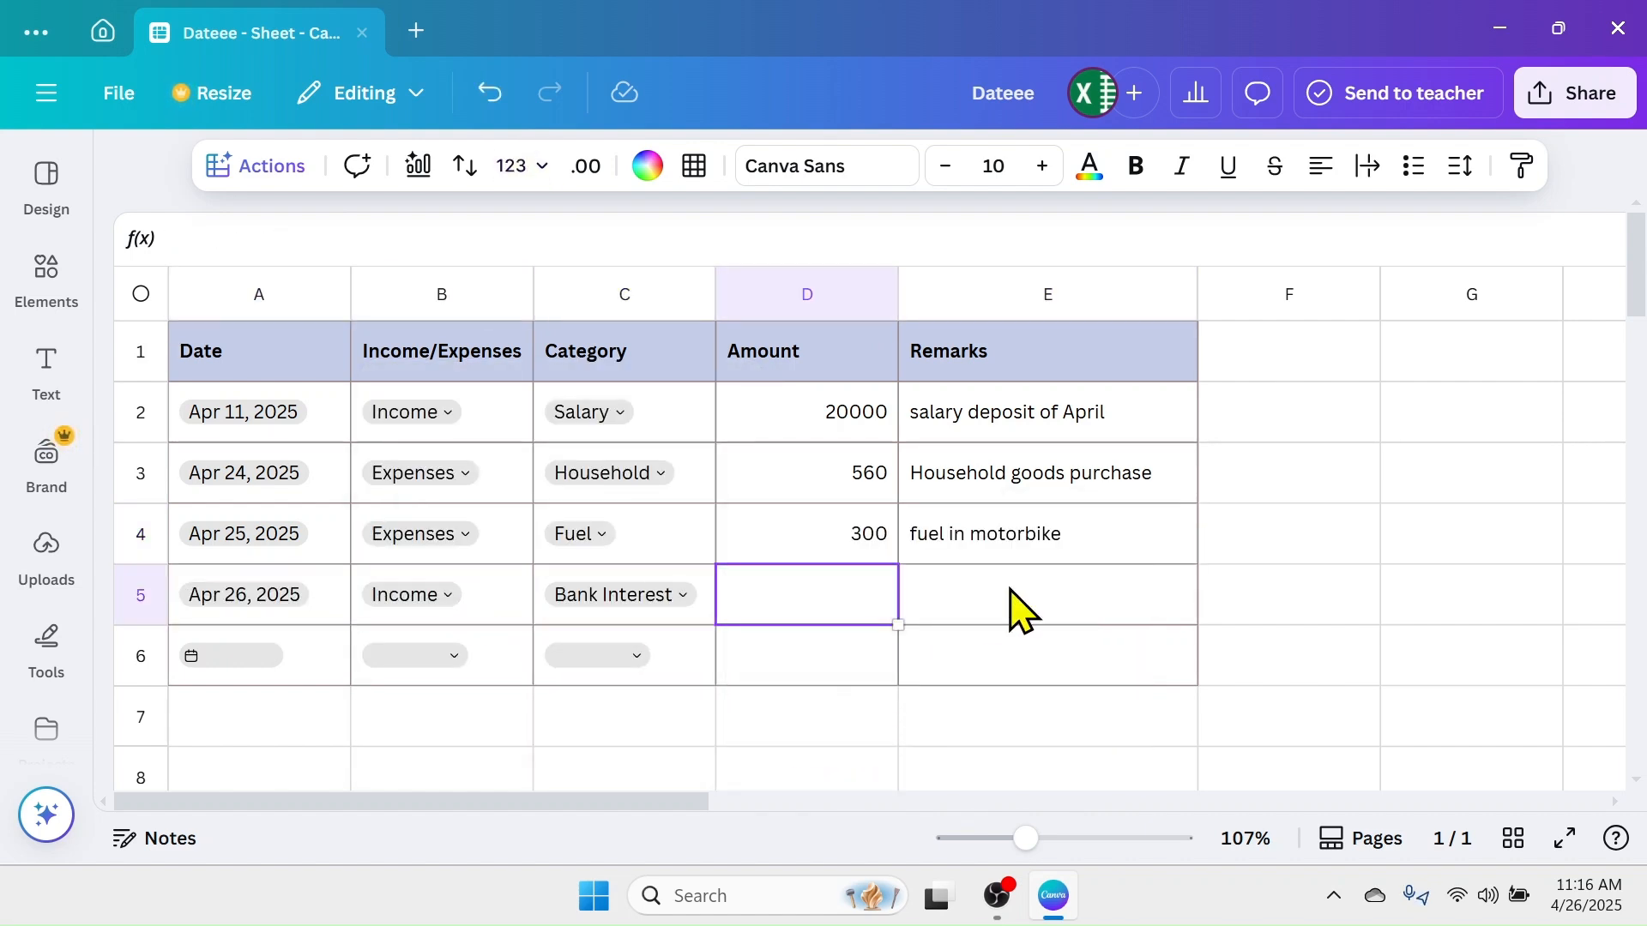
{"action": "type", "text": "460"}
{"action": "key", "text": "Tab"}
{"action": "type", "text": "interest earned"}
{"action": "left_click", "coordinate": [1289, 352]}
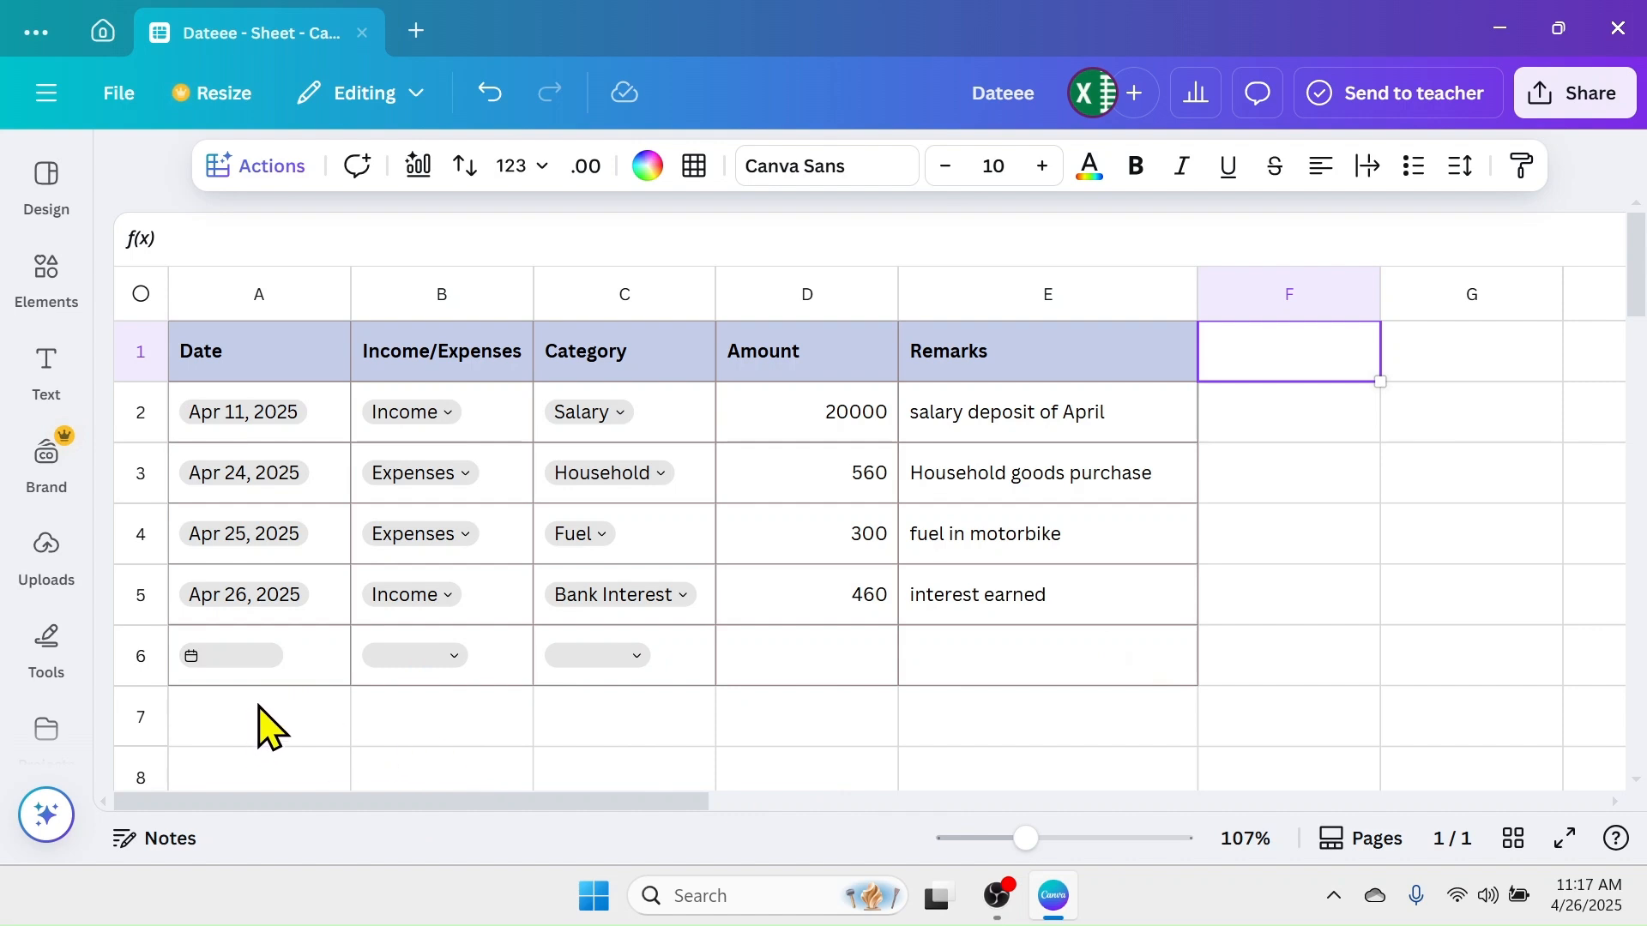
Step: Copy the empty row 6 with its date field, dropdowns and borders down to row 11
{"action": "left_click", "coordinate": [341, 675]}
{"action": "left_click_drag", "start_coordinate": [360, 686], "coordinate": [1190, 714]}
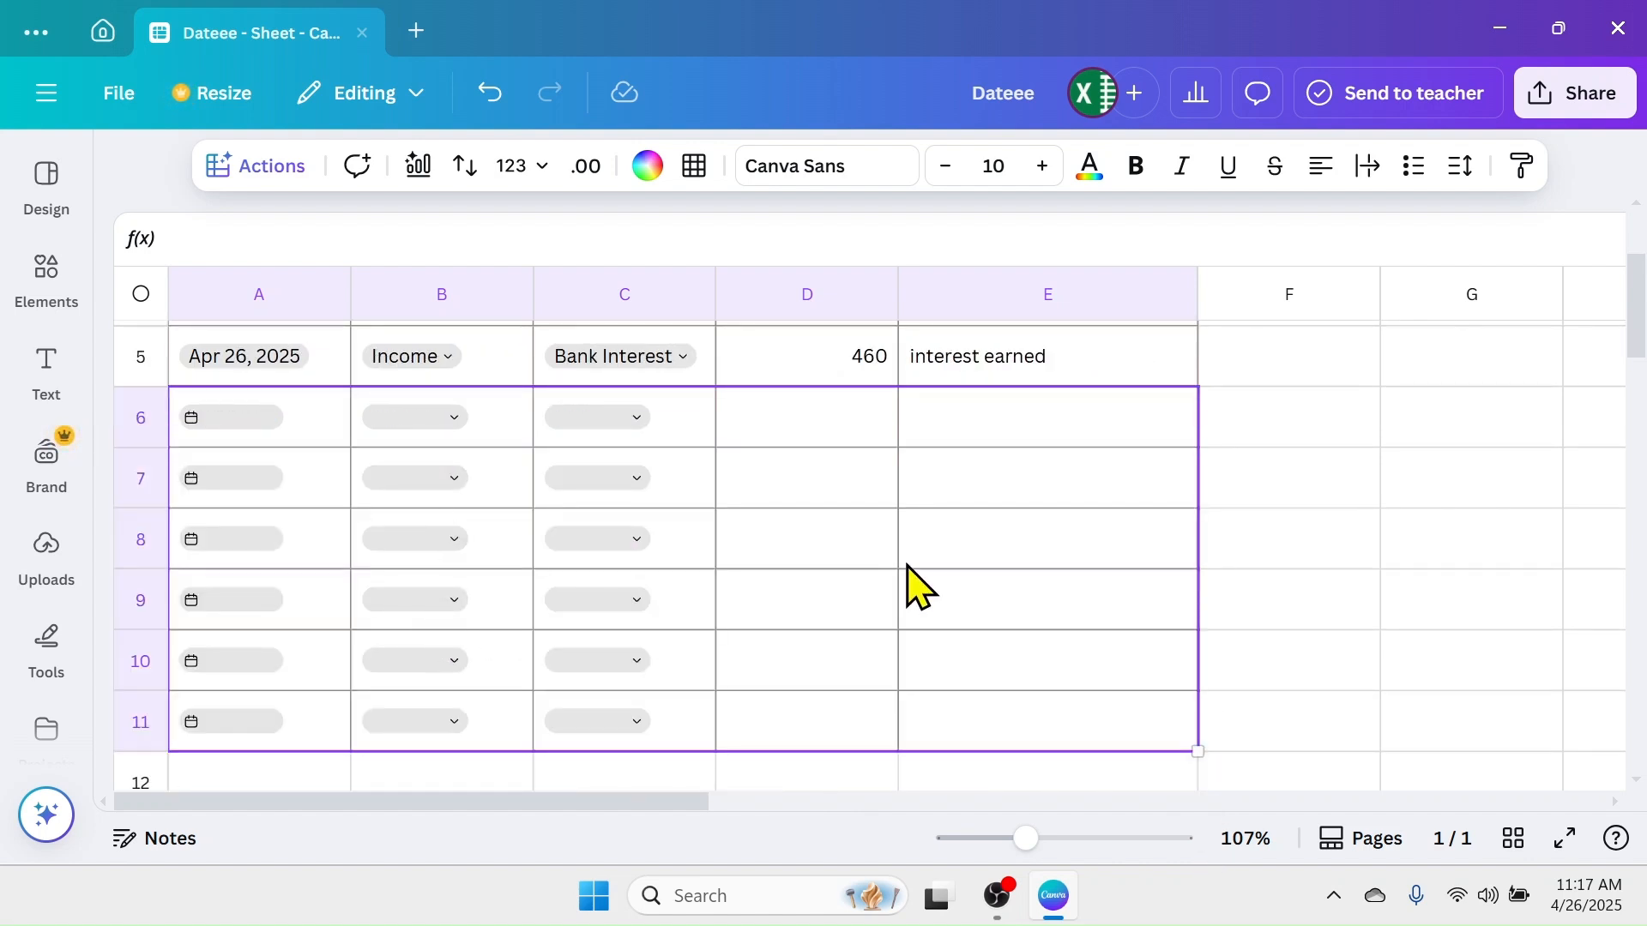
{"action": "scroll", "coordinate": [908, 585], "scroll_direction": "up", "scroll_amount": 3}
{"action": "scroll", "coordinate": [909, 584], "scroll_direction": "up", "scroll_amount": 1}
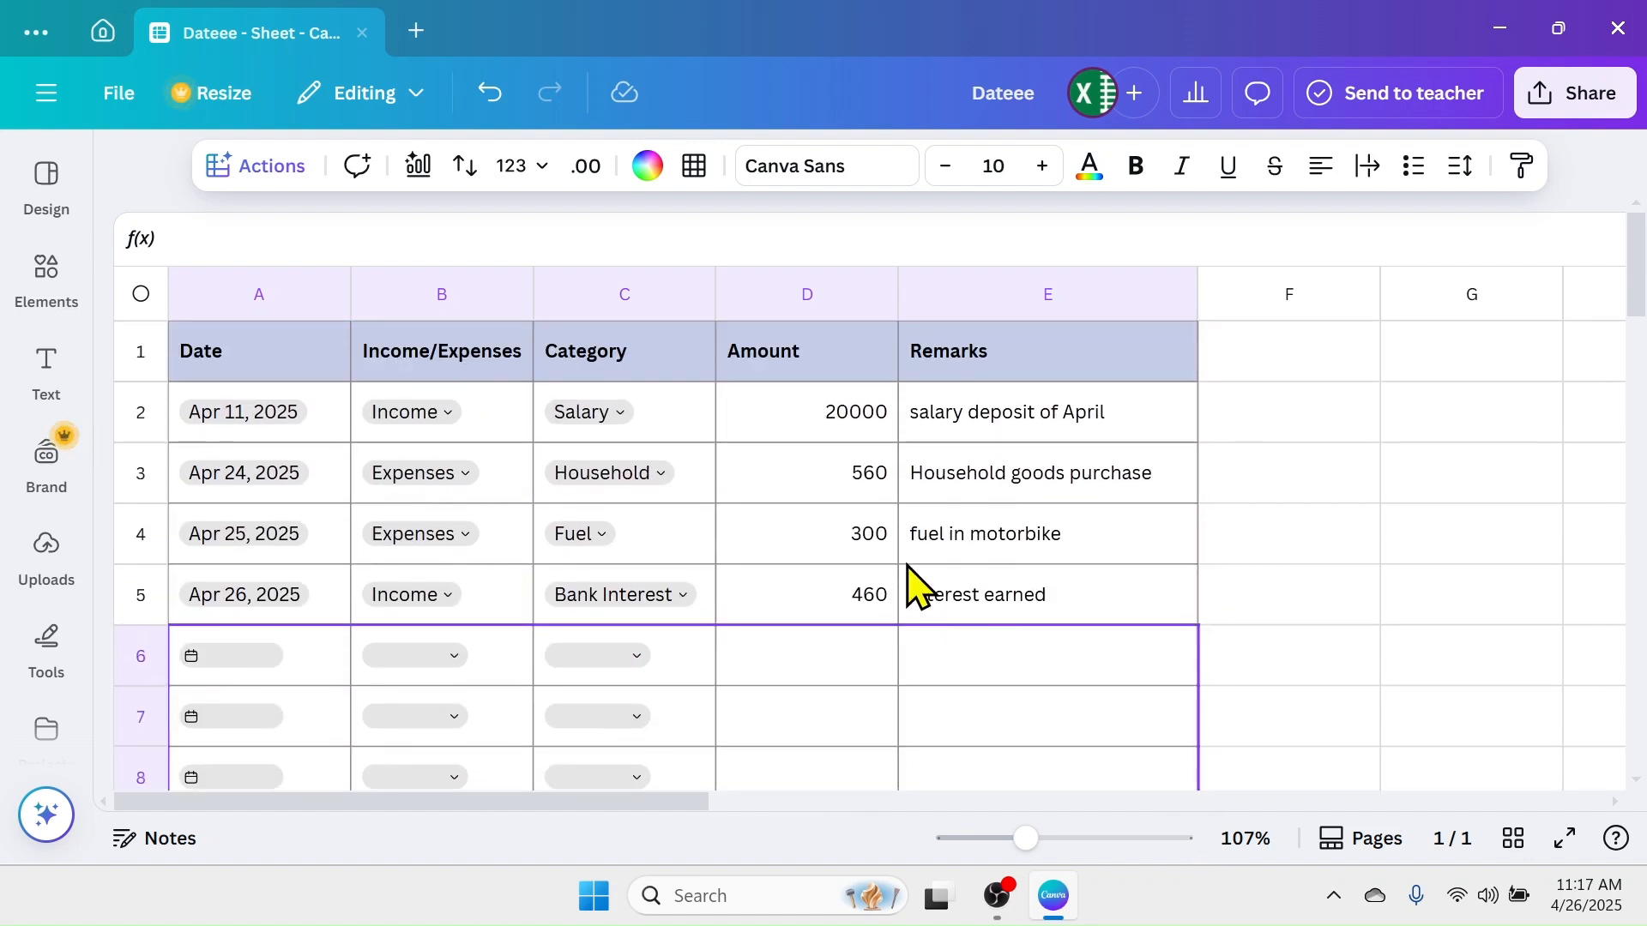
Step: Fill row 6 with Apr 26, 2025, Expenses, Household, amount 400 and the remark "household goods"
{"action": "left_click", "coordinate": [244, 677]}
{"action": "left_click", "coordinate": [667, 673]}
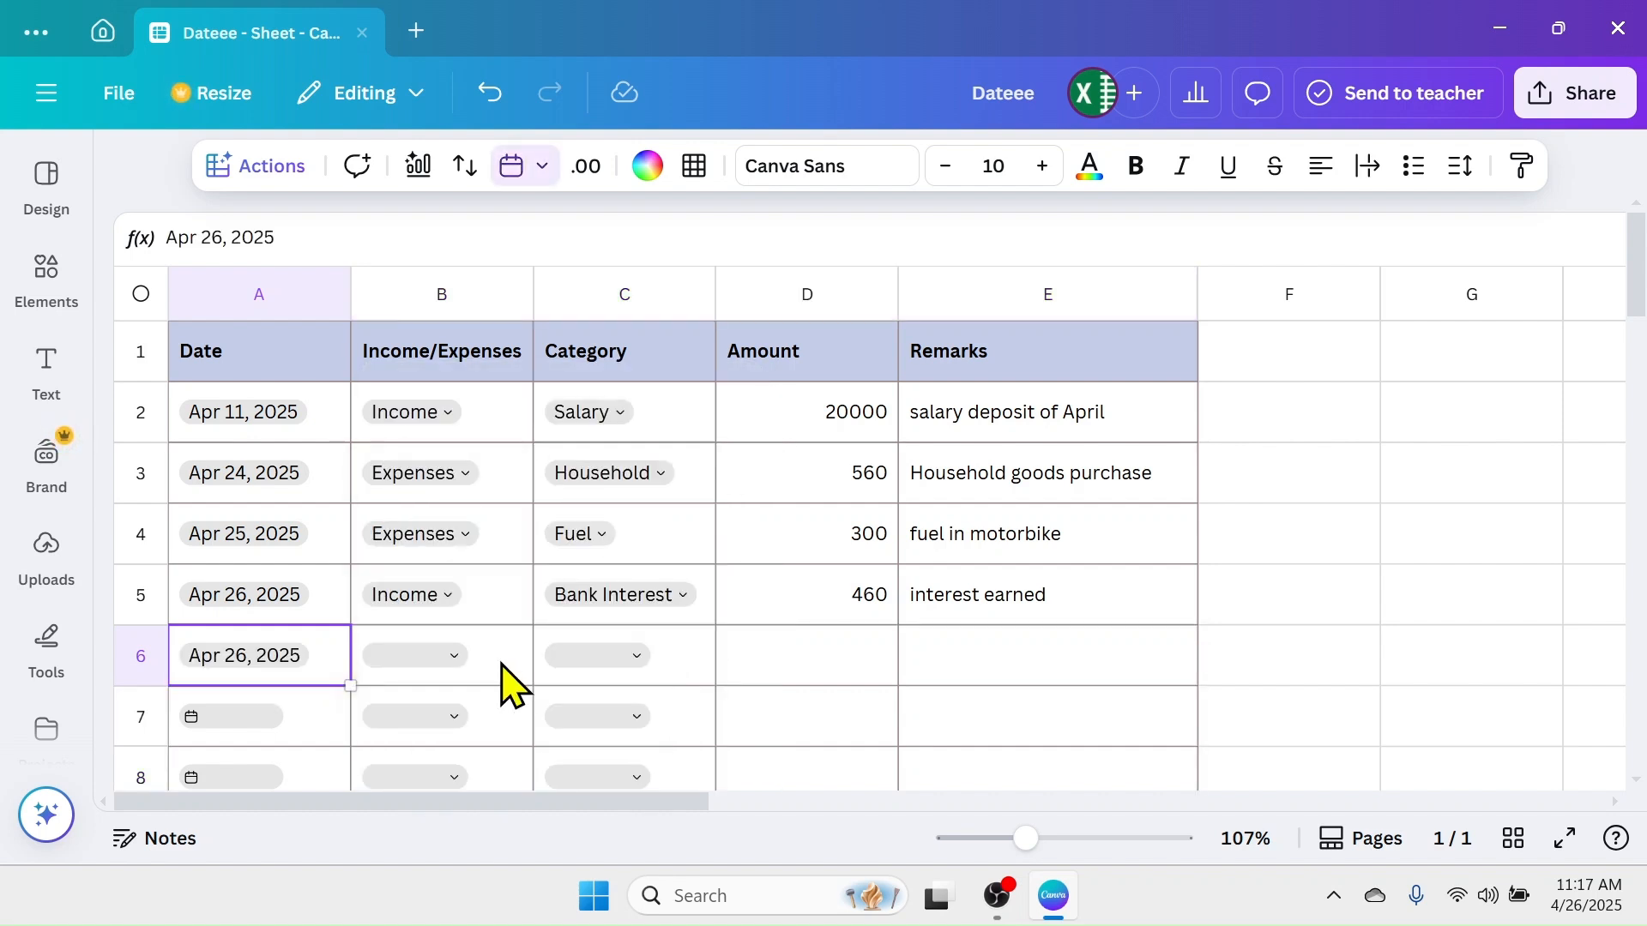
{"action": "left_click", "coordinate": [512, 680]}
{"action": "left_click", "coordinate": [649, 695]}
{"action": "left_click", "coordinate": [636, 656]}
{"action": "left_click", "coordinate": [858, 534]}
{"action": "key", "text": "Tab"}
{"action": "type", "text": "400"}
{"action": "key", "text": "Tab"}
{"action": "type", "text": "household goods"}
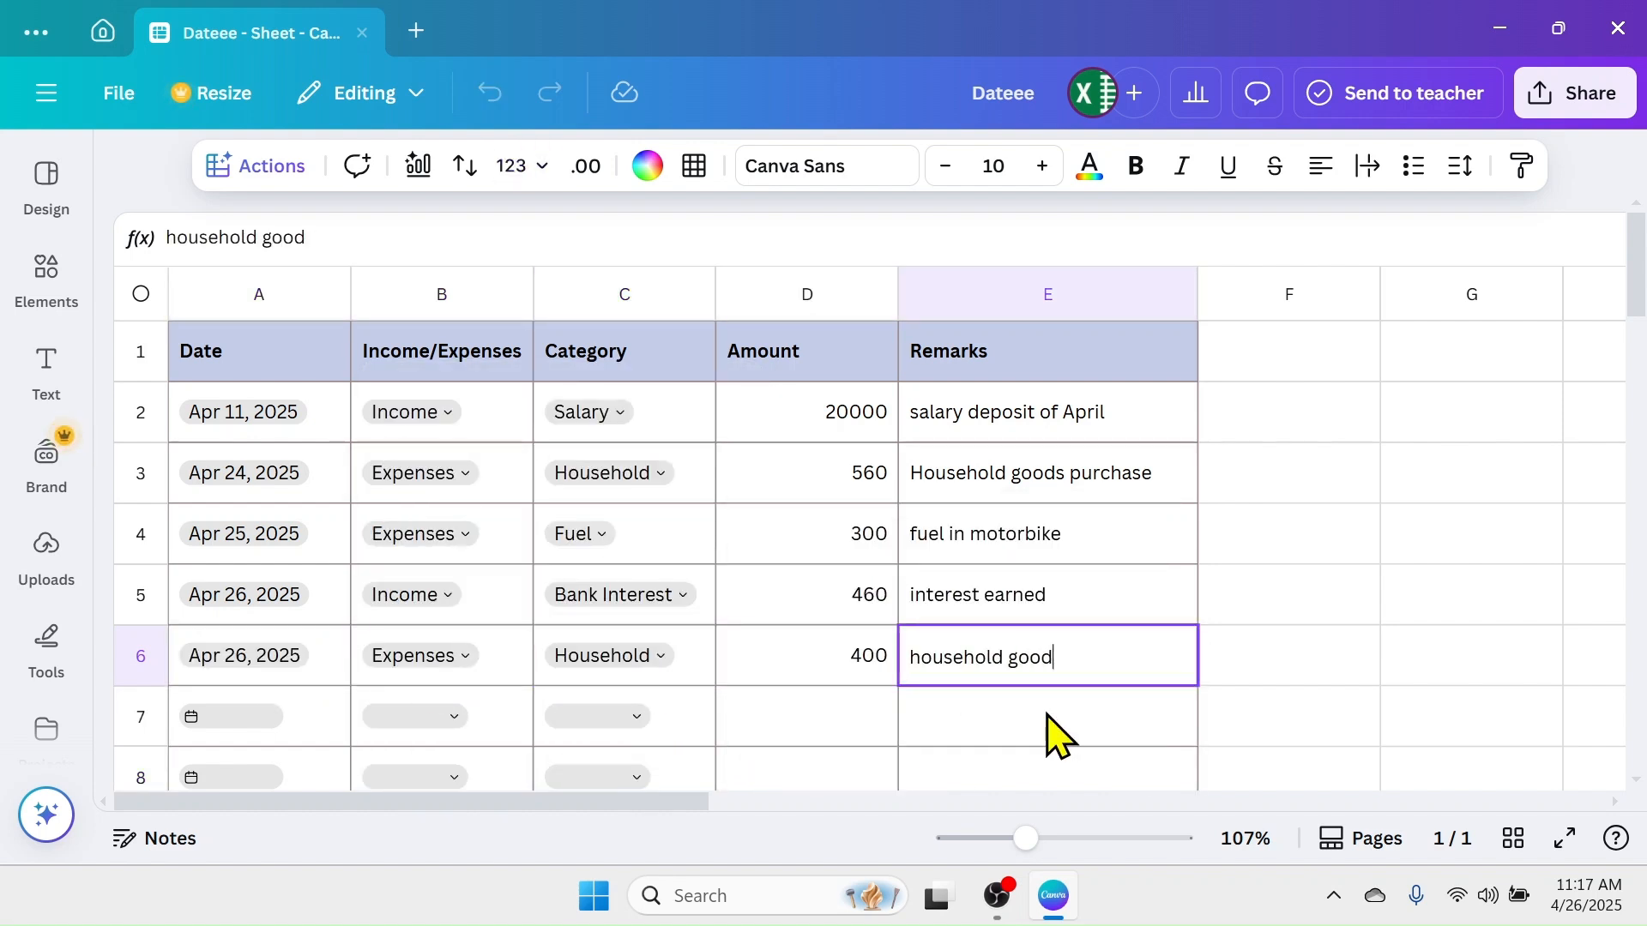
{"action": "key", "text": "Tab"}
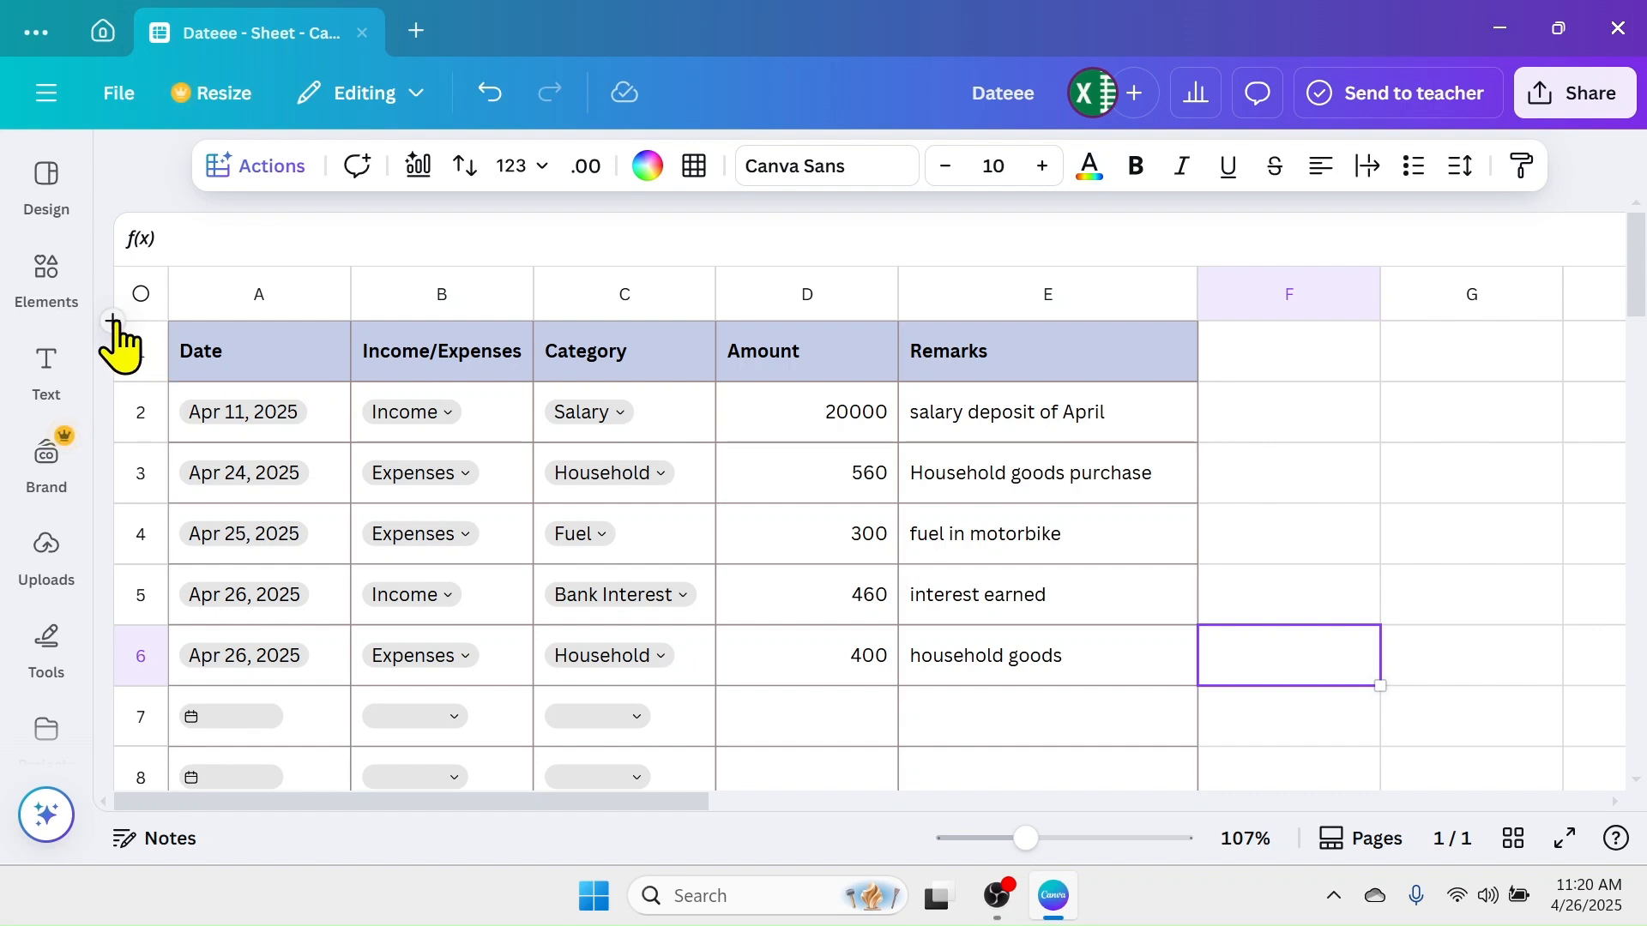
Step: Insert two rows above the header row of the table
{"action": "left_click", "coordinate": [113, 323]}
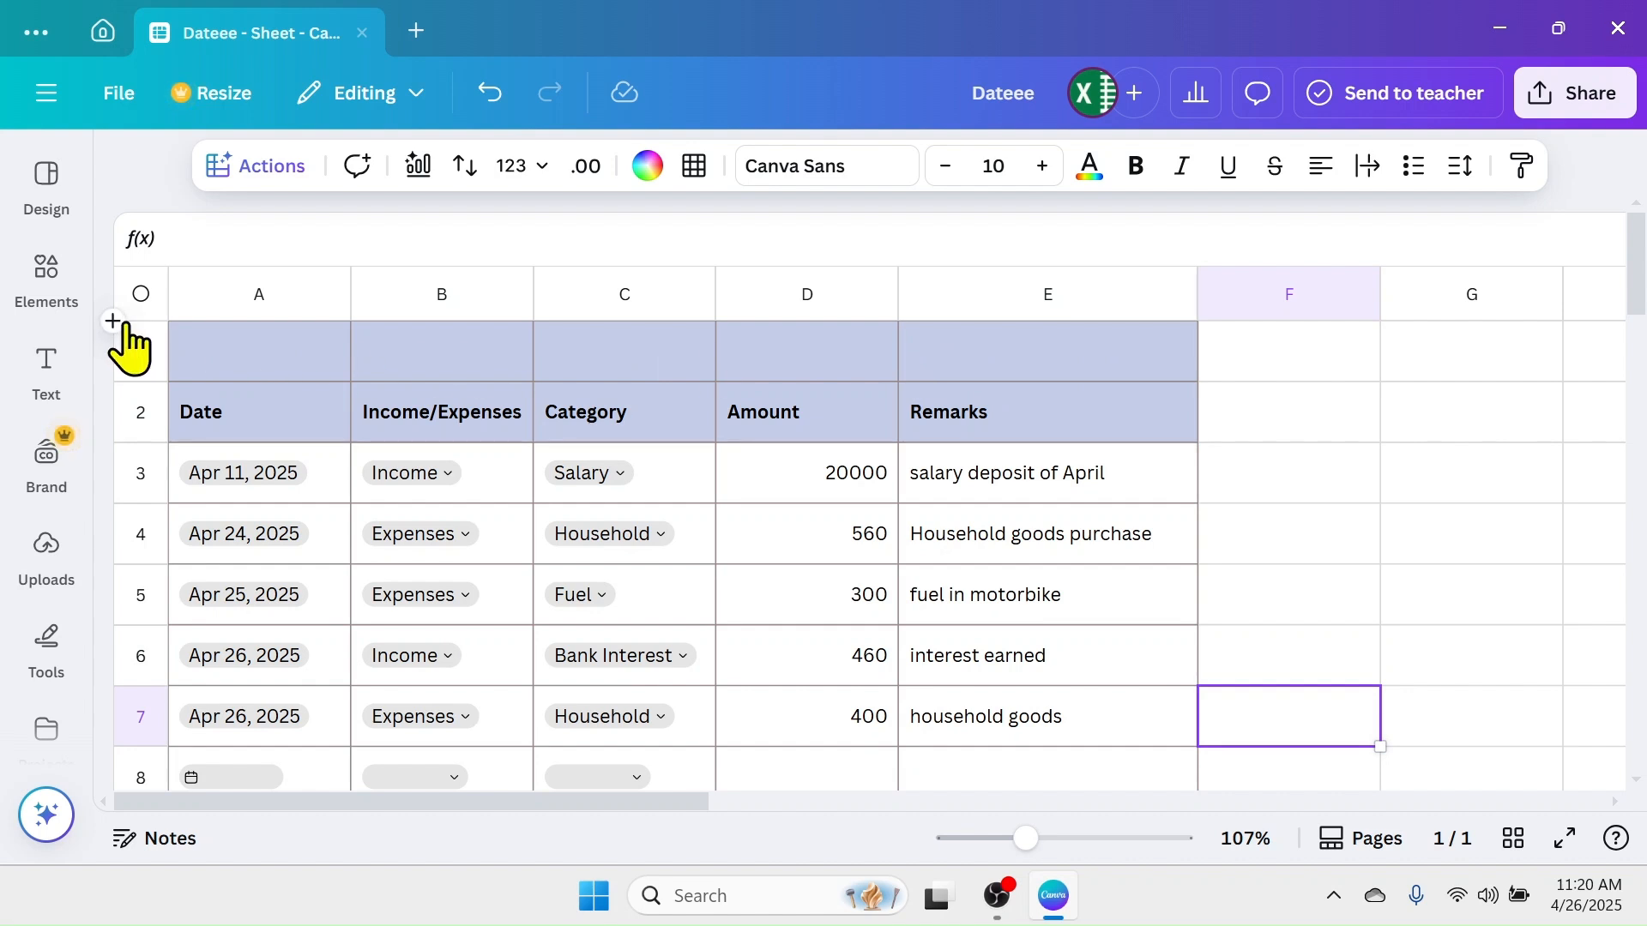
{"action": "left_click", "coordinate": [127, 323]}
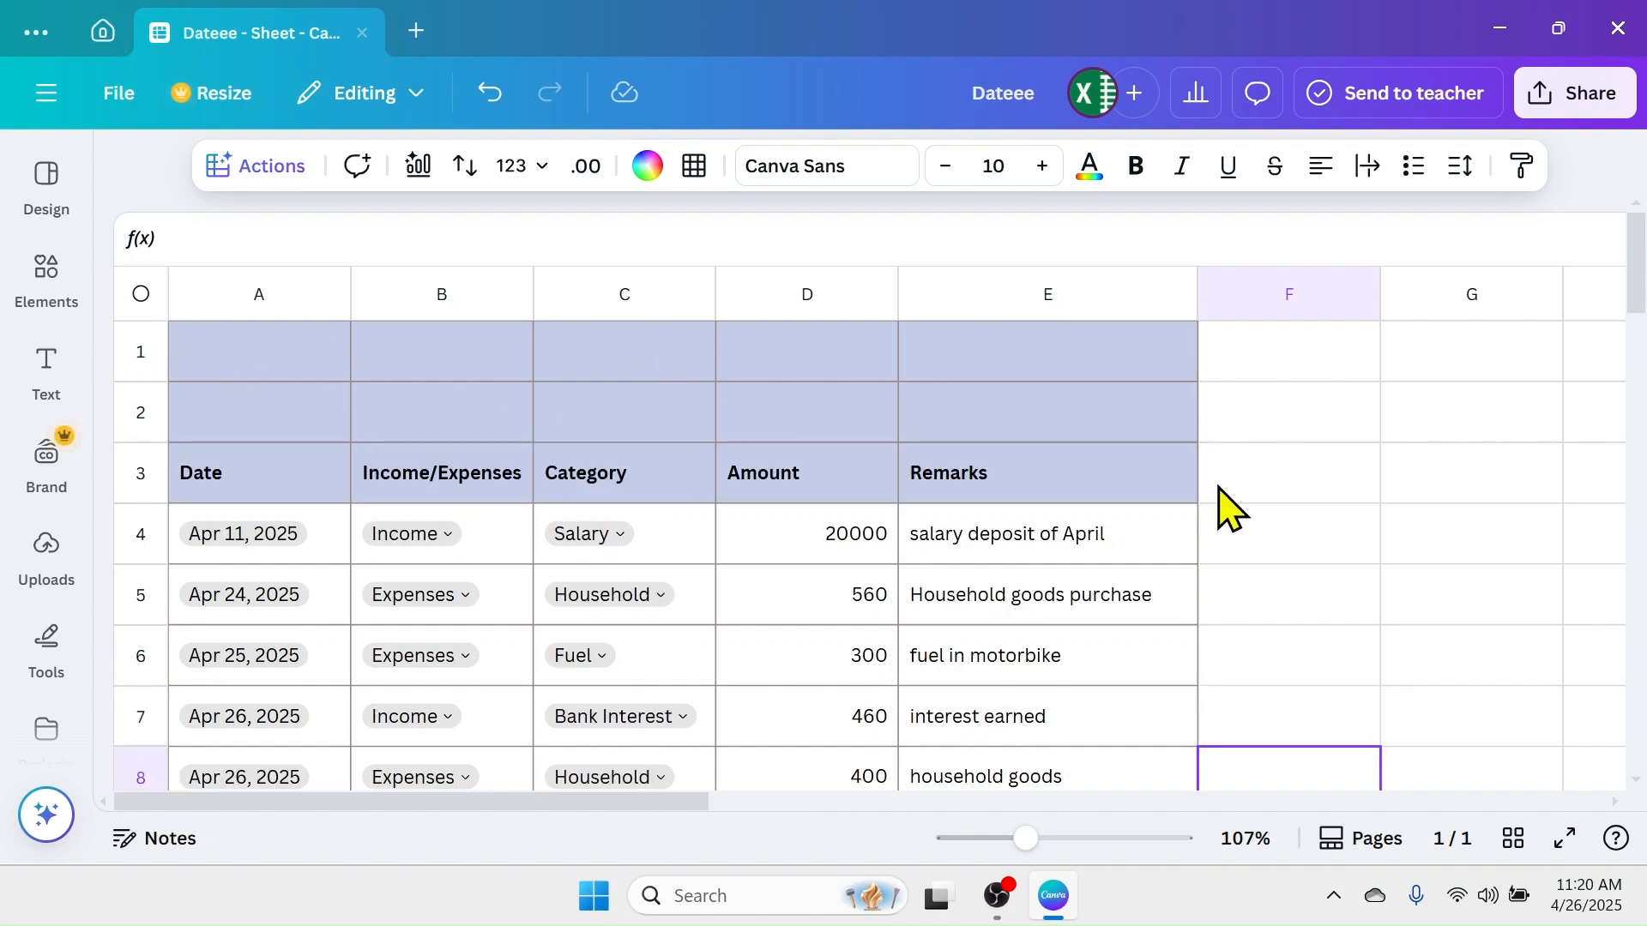
{"action": "left_click", "coordinate": [1306, 429]}
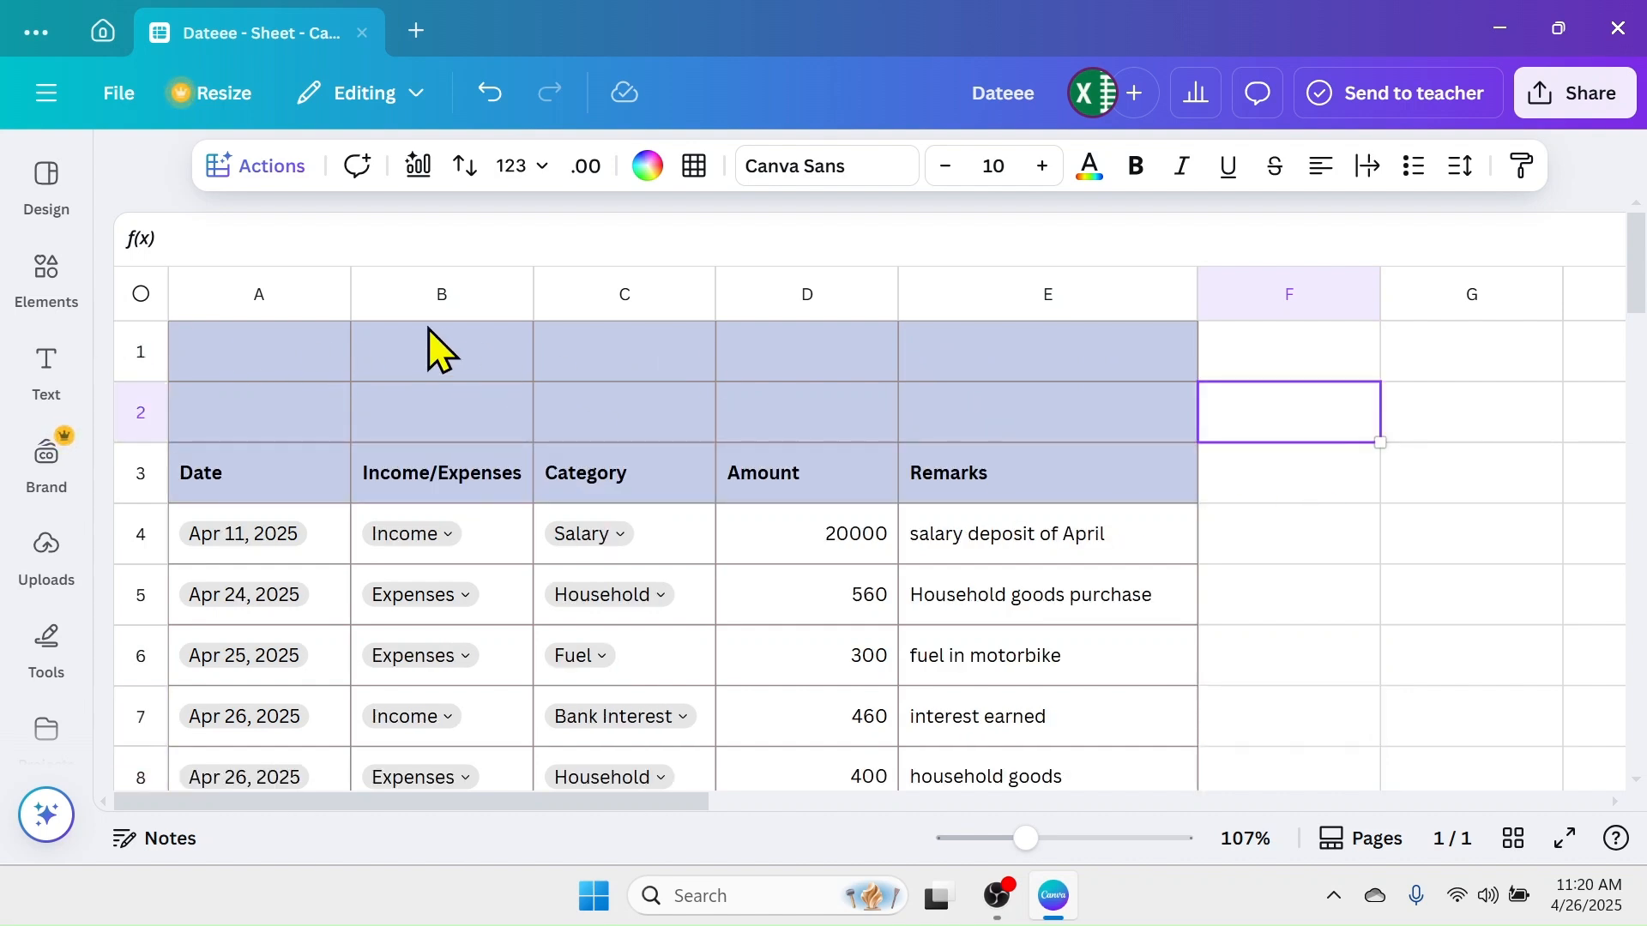
Step: Set the background colour of the empty cells A1:E2 to white (#FFFFFF)
{"action": "left_click_drag", "start_coordinate": [279, 356], "coordinate": [1006, 393]}
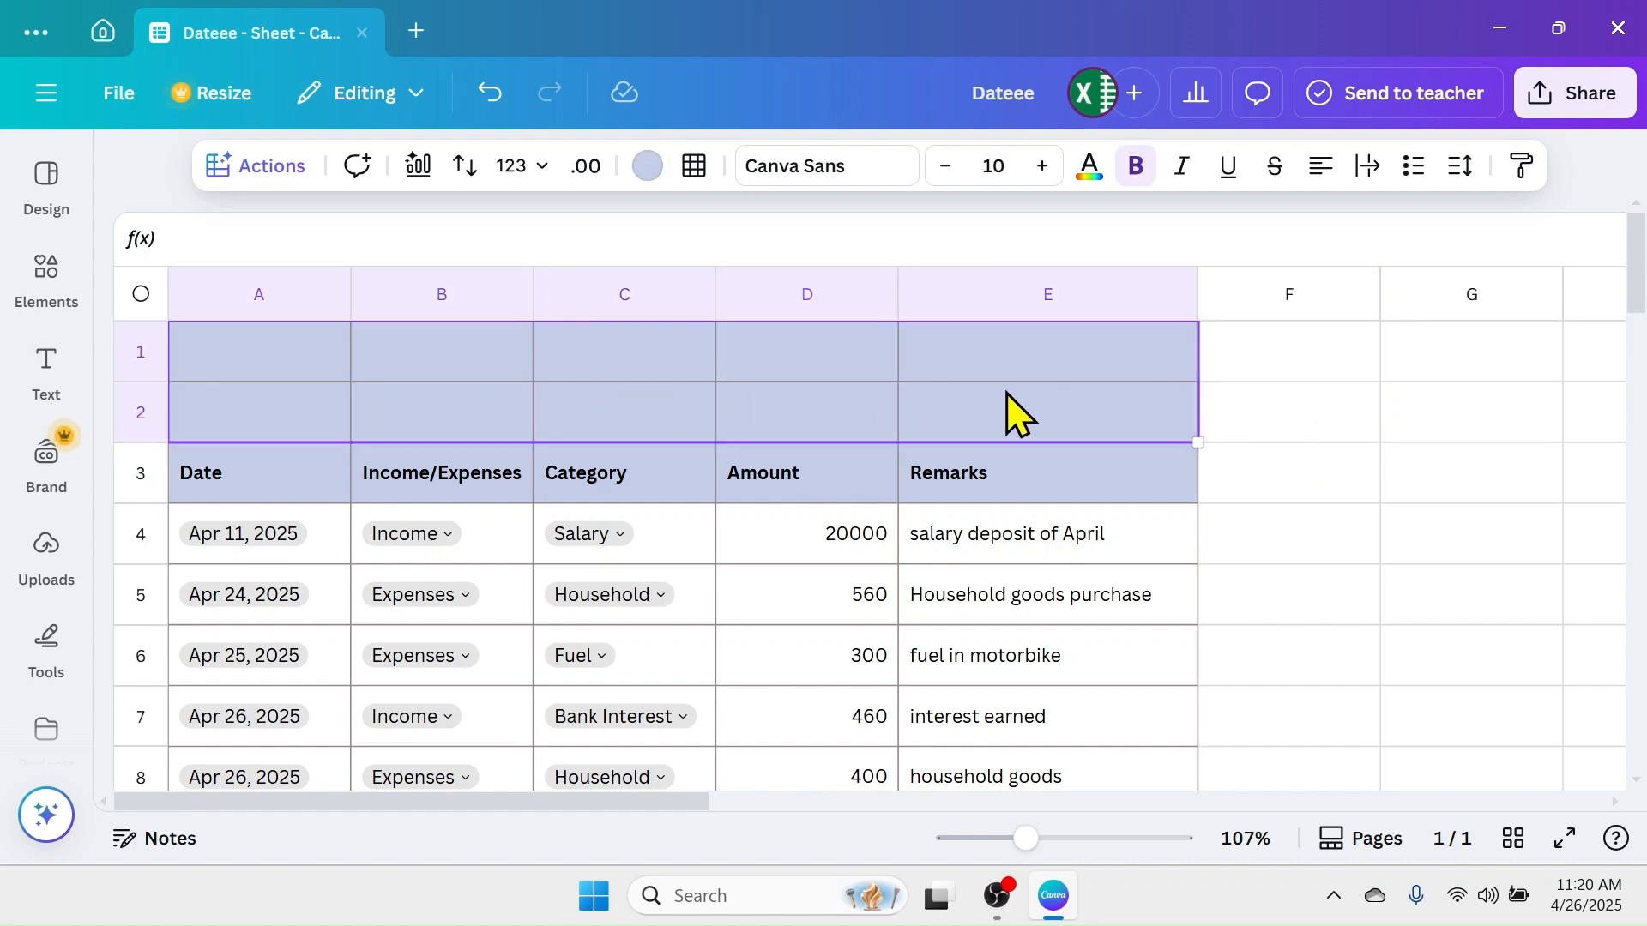
{"action": "left_click", "coordinate": [649, 172]}
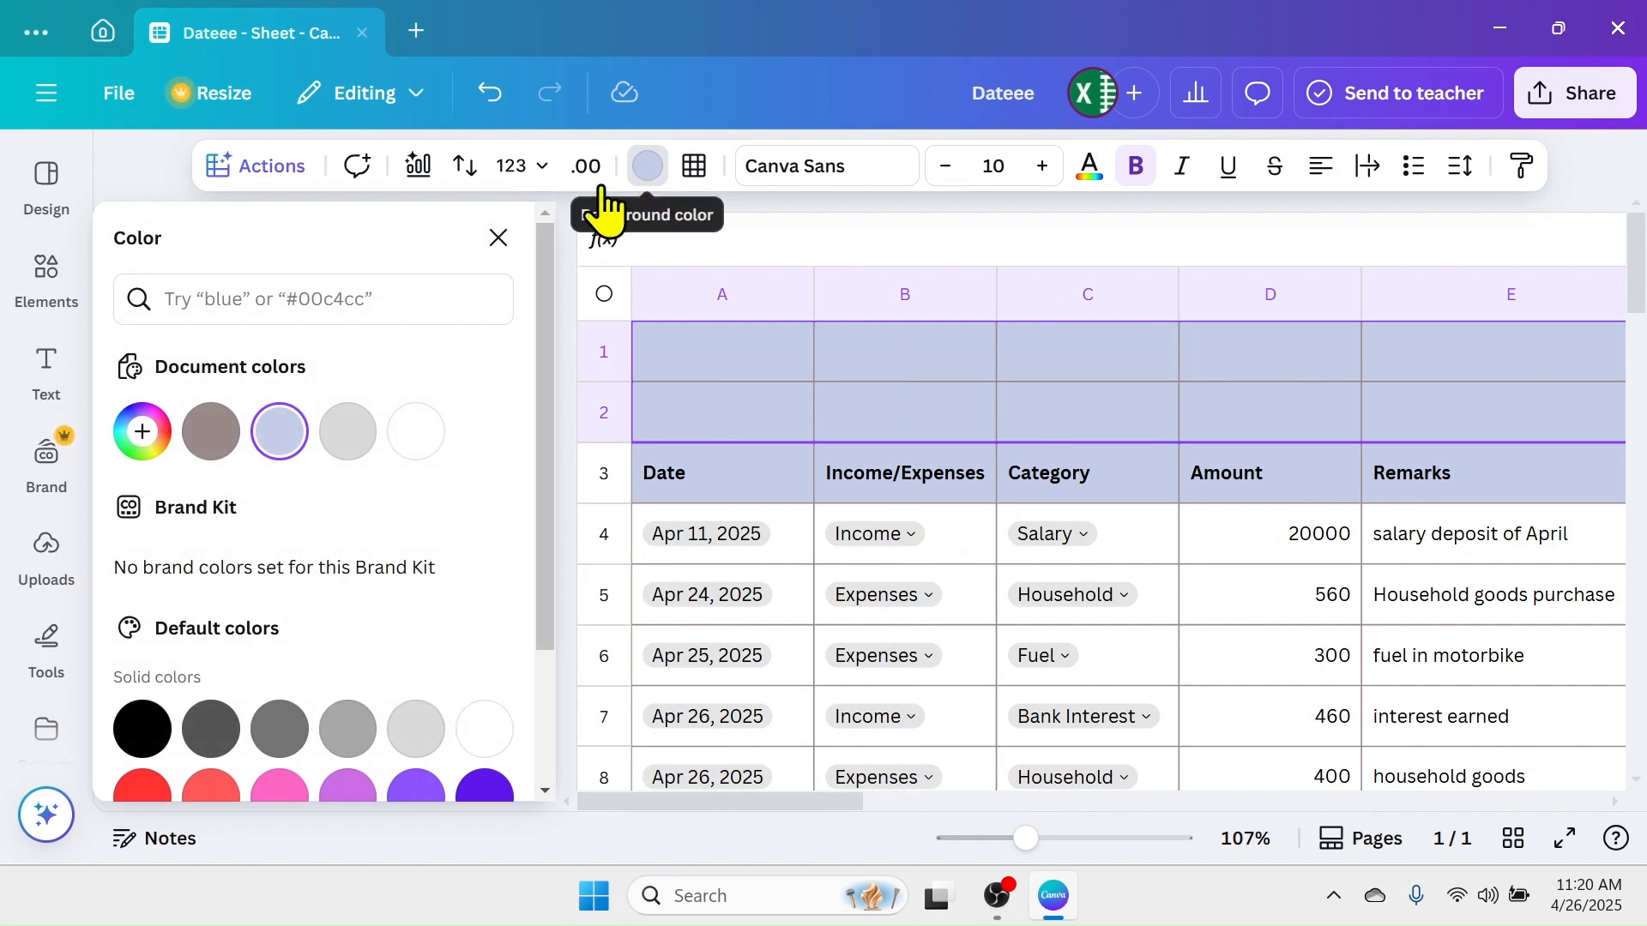
{"action": "left_click", "coordinate": [142, 440]}
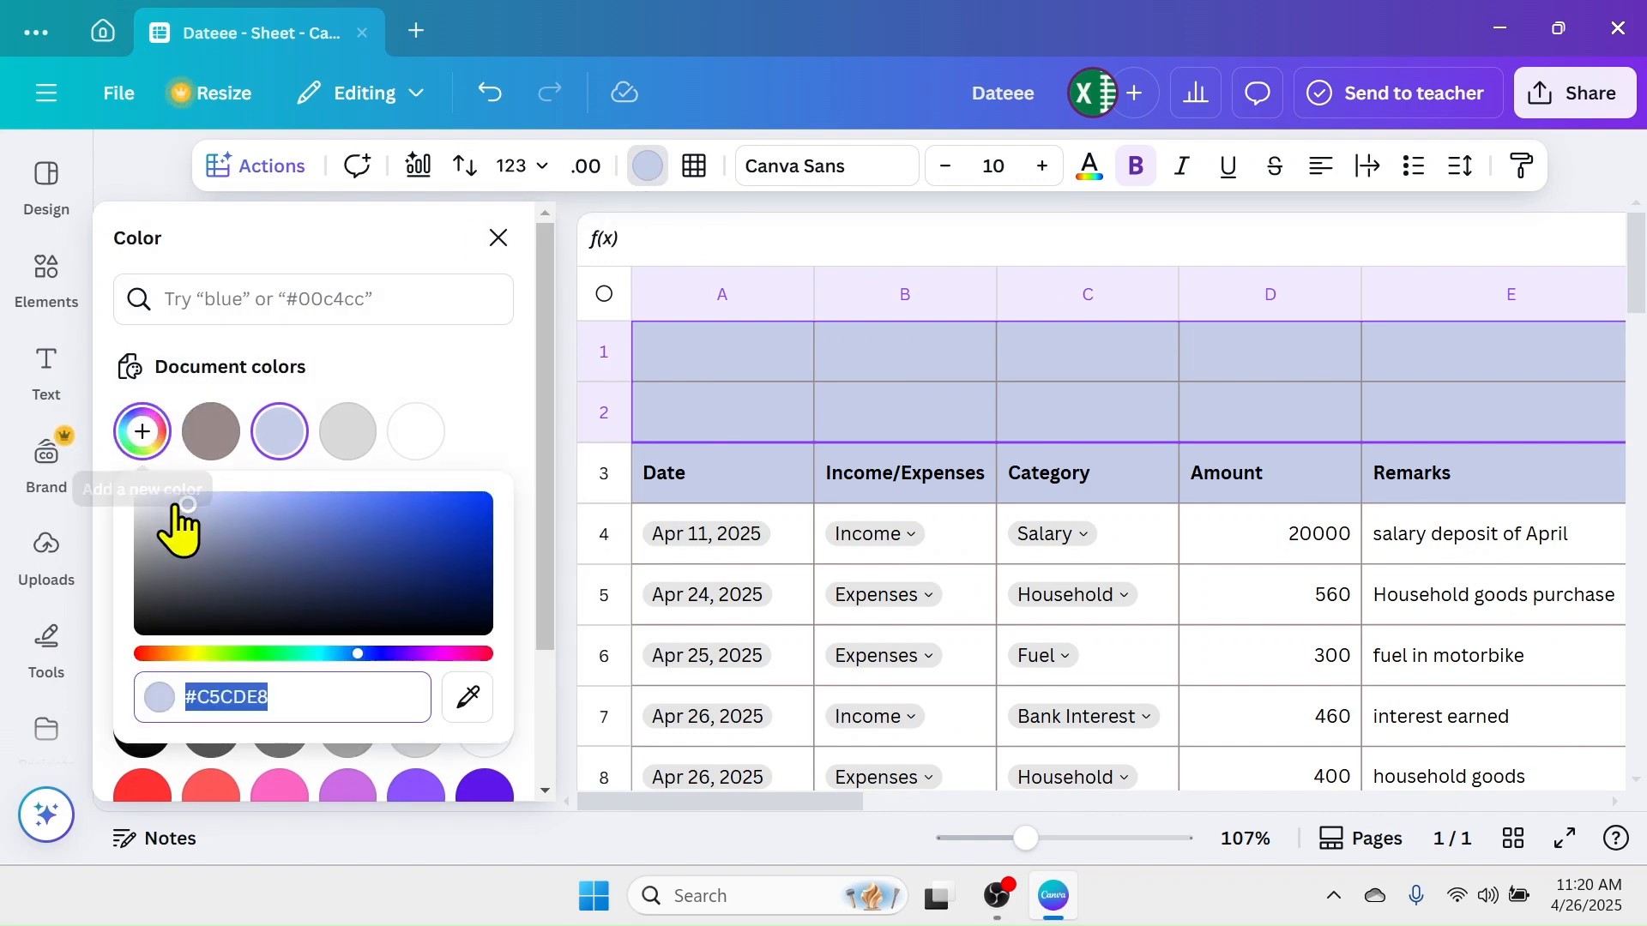
{"action": "left_click_drag", "start_coordinate": [169, 508], "coordinate": [121, 485]}
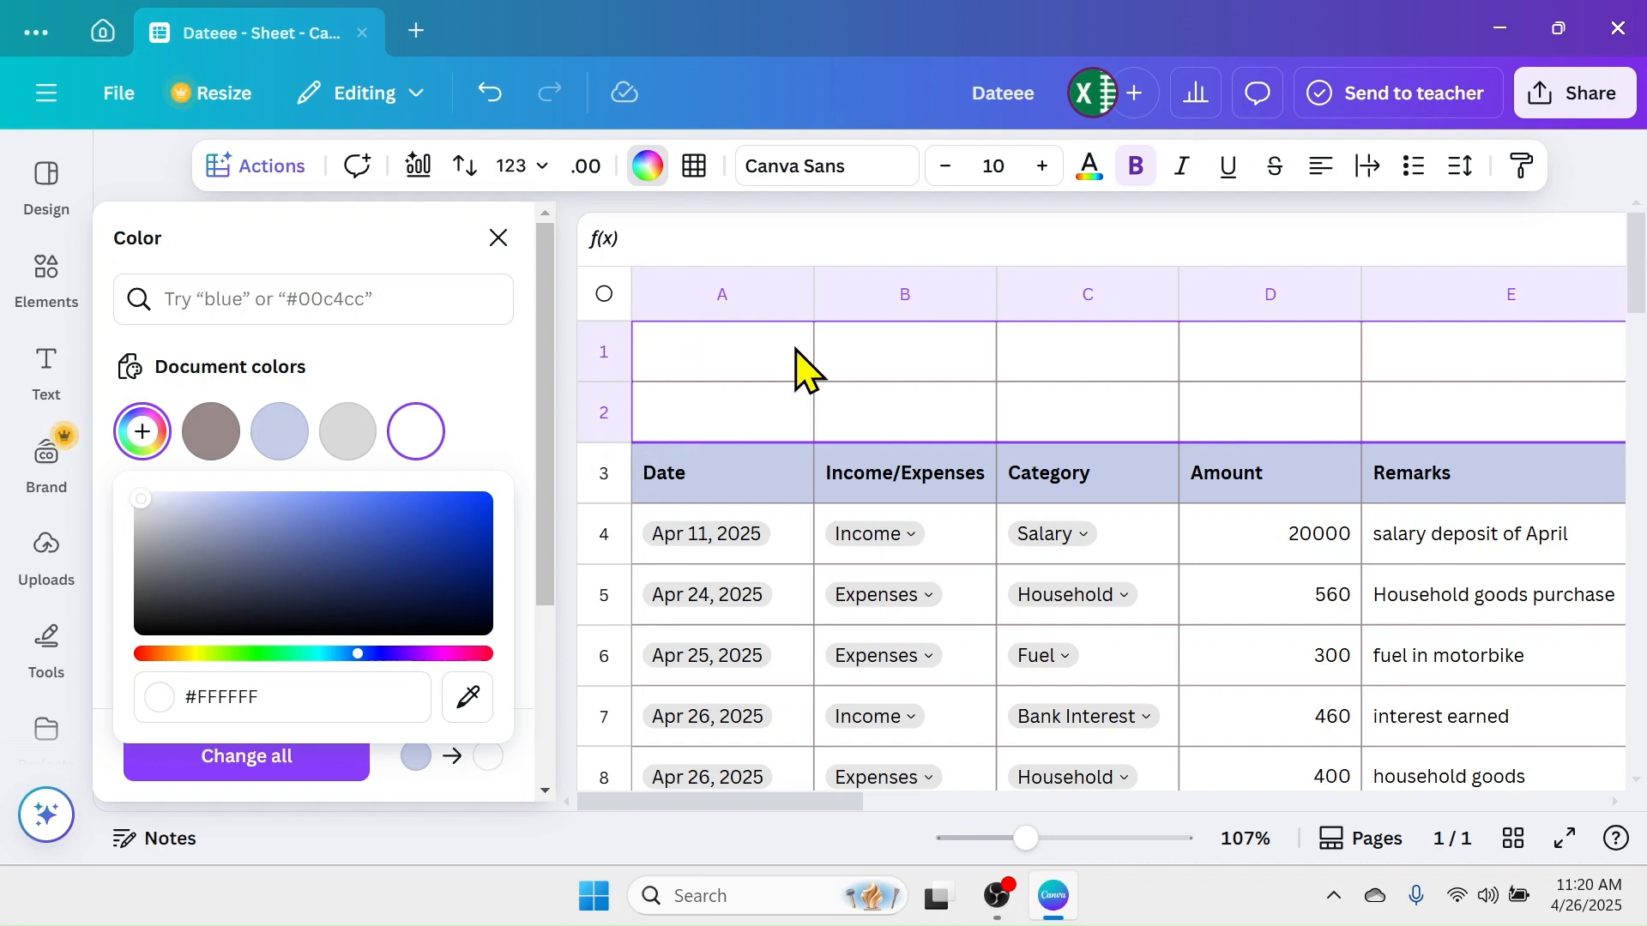
{"action": "left_click", "coordinate": [498, 238]}
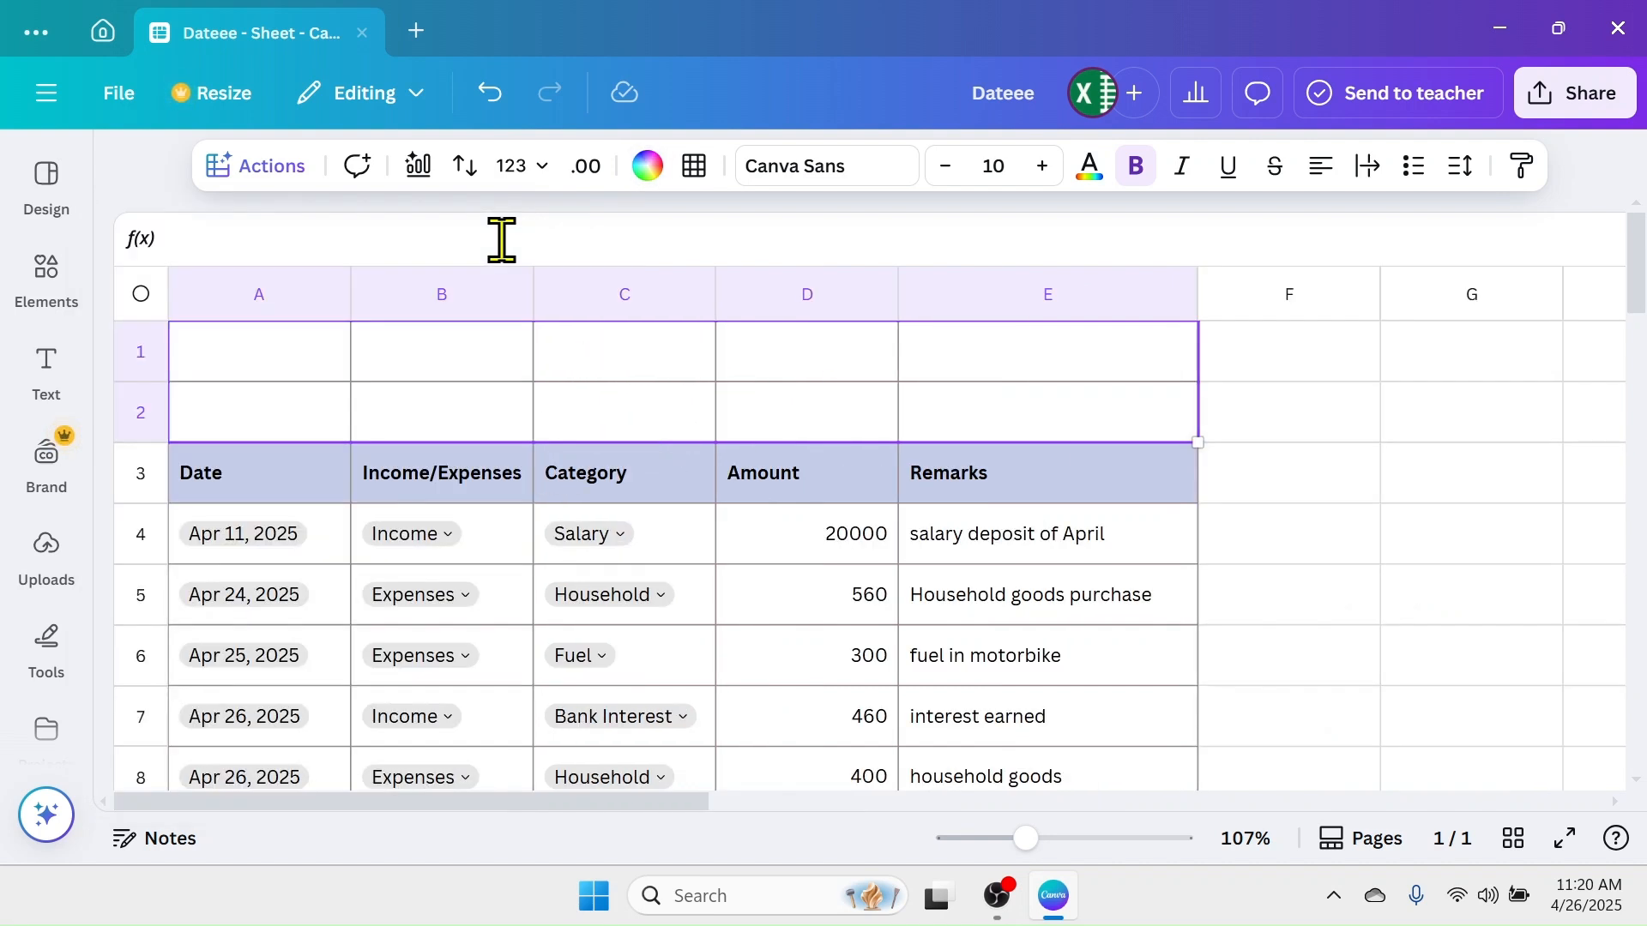
Step: Enter the label "Total Income" in cell B1
{"action": "double_click", "coordinate": [445, 359]}
{"action": "type", "text": "Total In"}
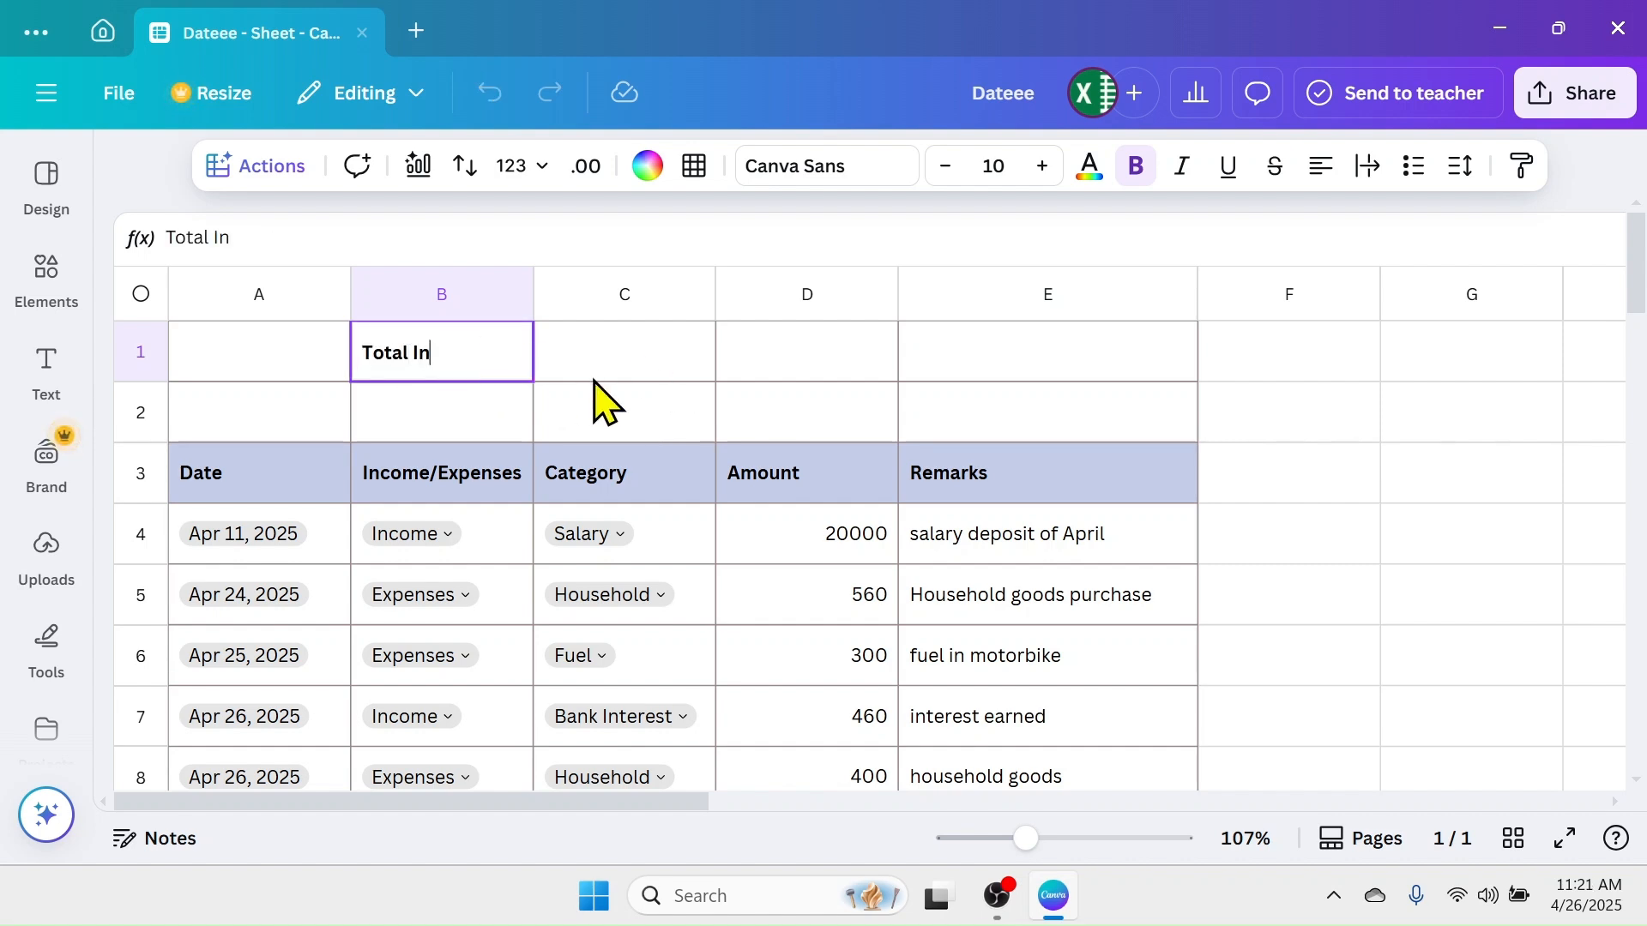
{"action": "type", "text": "come"}
{"action": "key", "text": "Tab"}
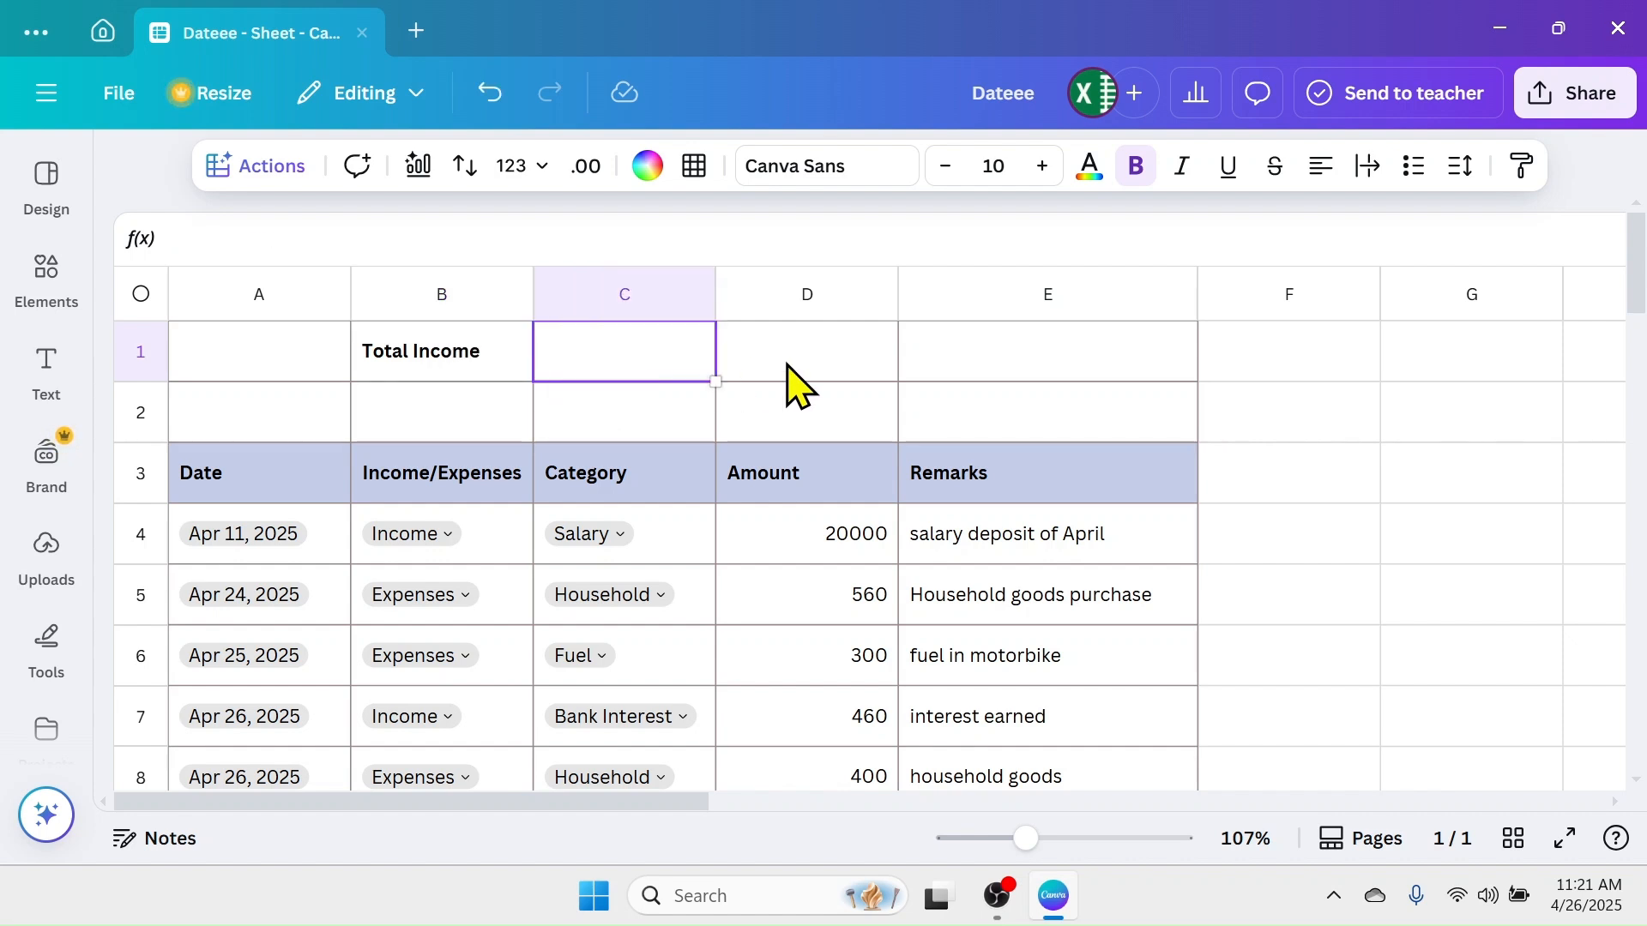
Step: Enter the label "Total Expenses" in cell C1
{"action": "type", "text": "Total E"}
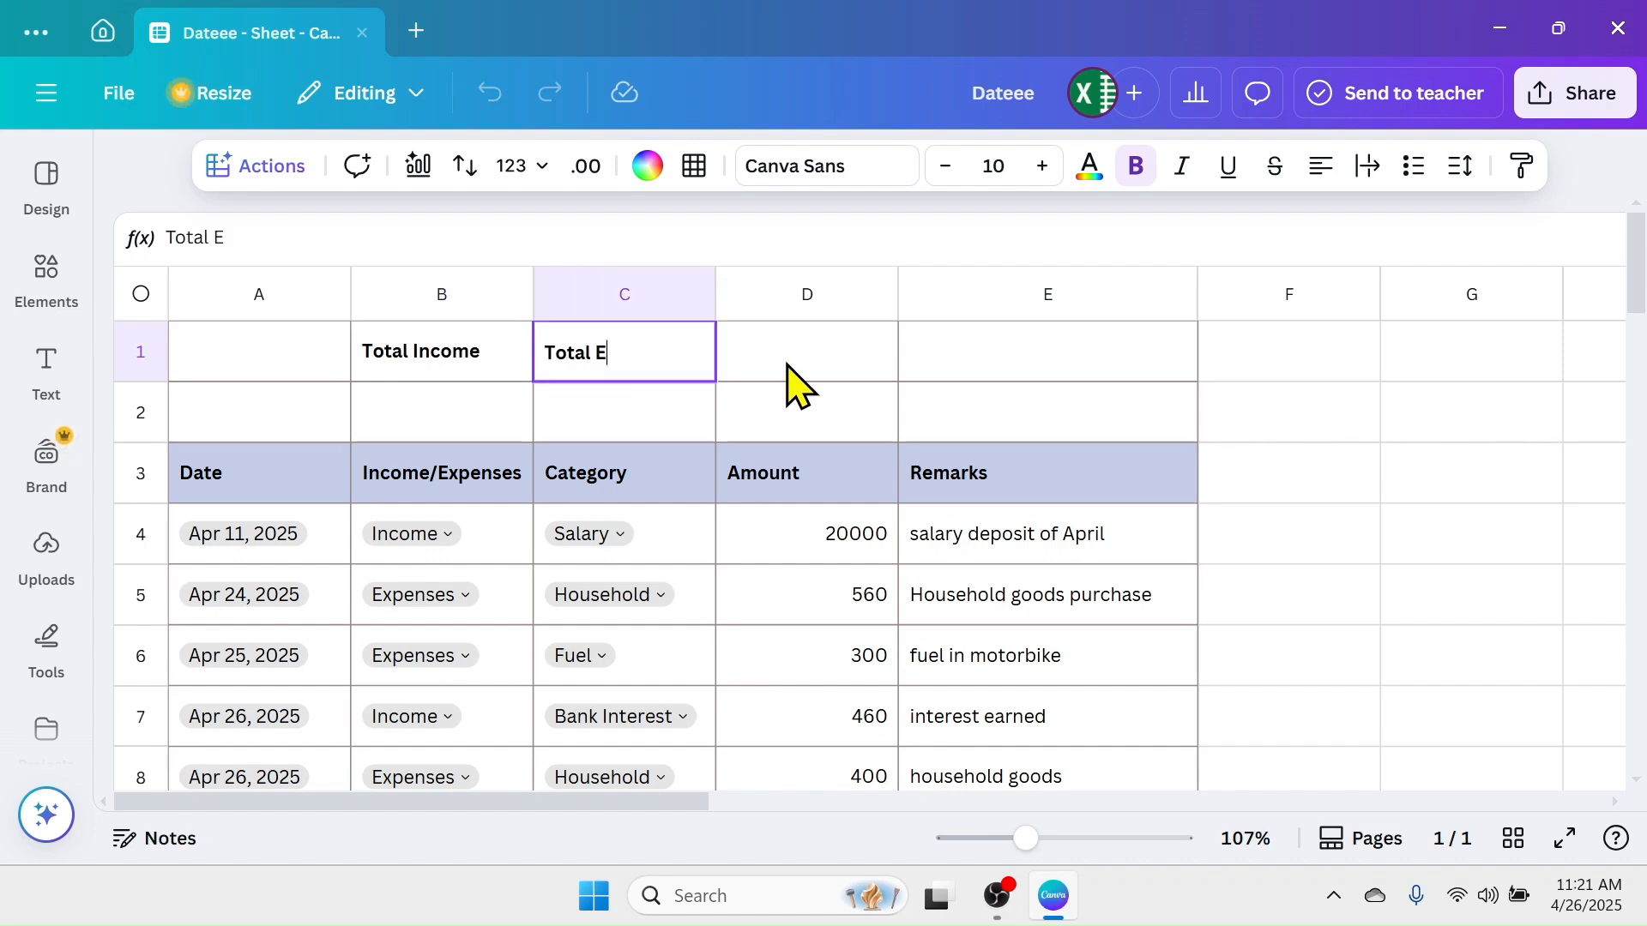
{"action": "type", "text": "xpenses"}
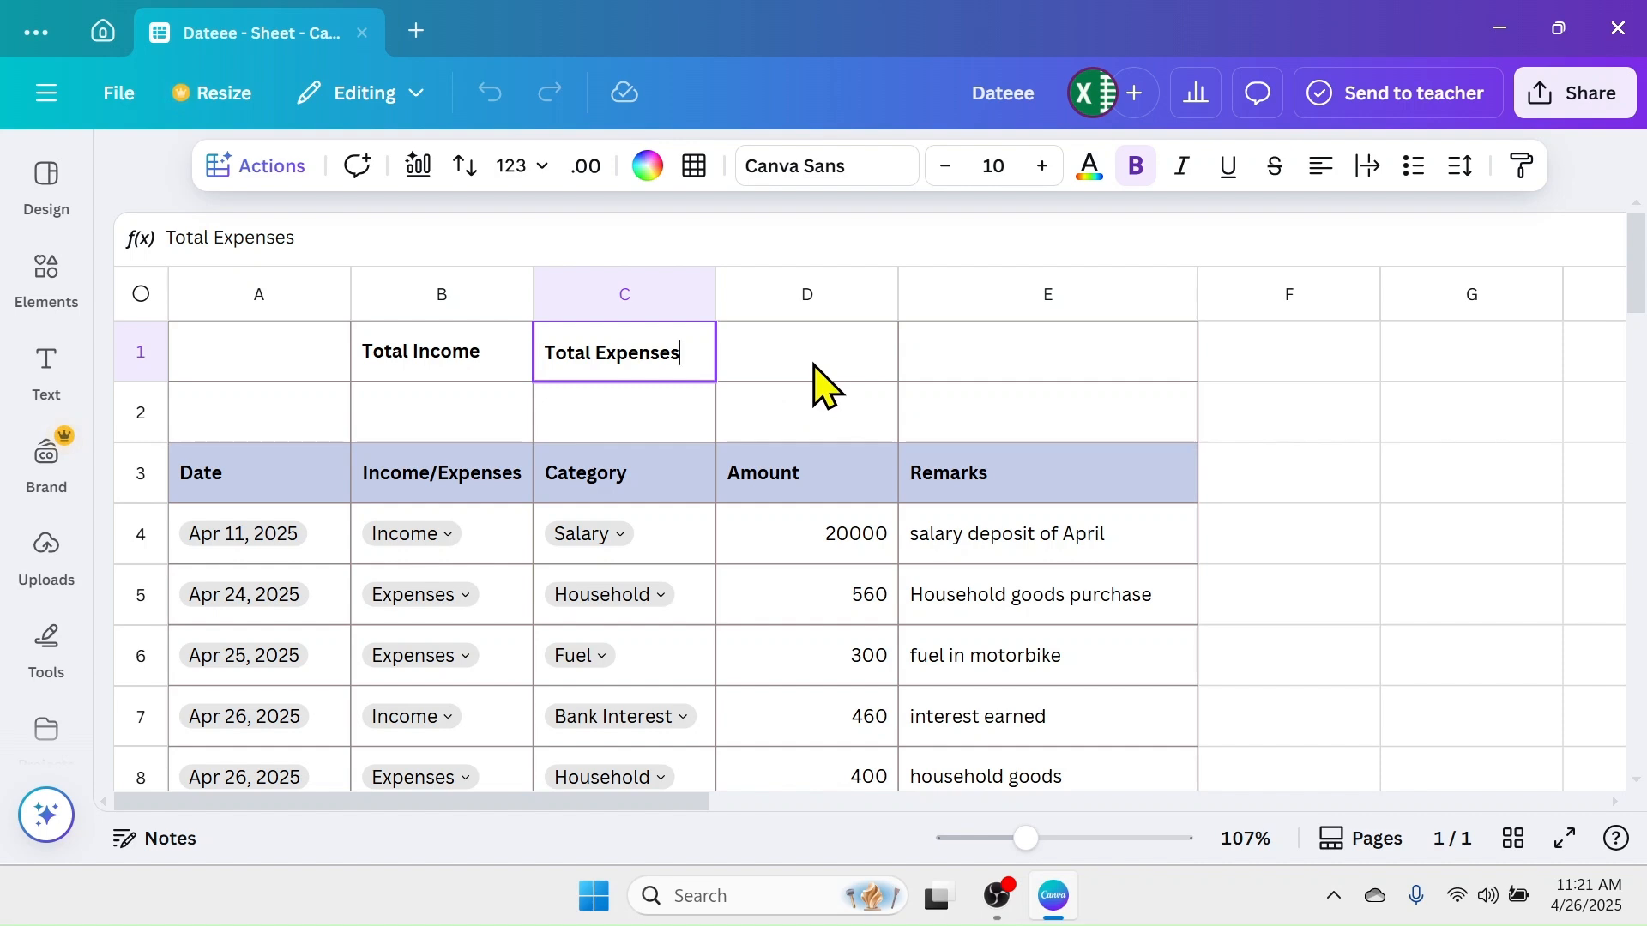
Step: Generate a formula for cell B2 with Magic Formulas from the prompt "Calculate total income" and insert it
{"action": "left_click", "coordinate": [429, 417]}
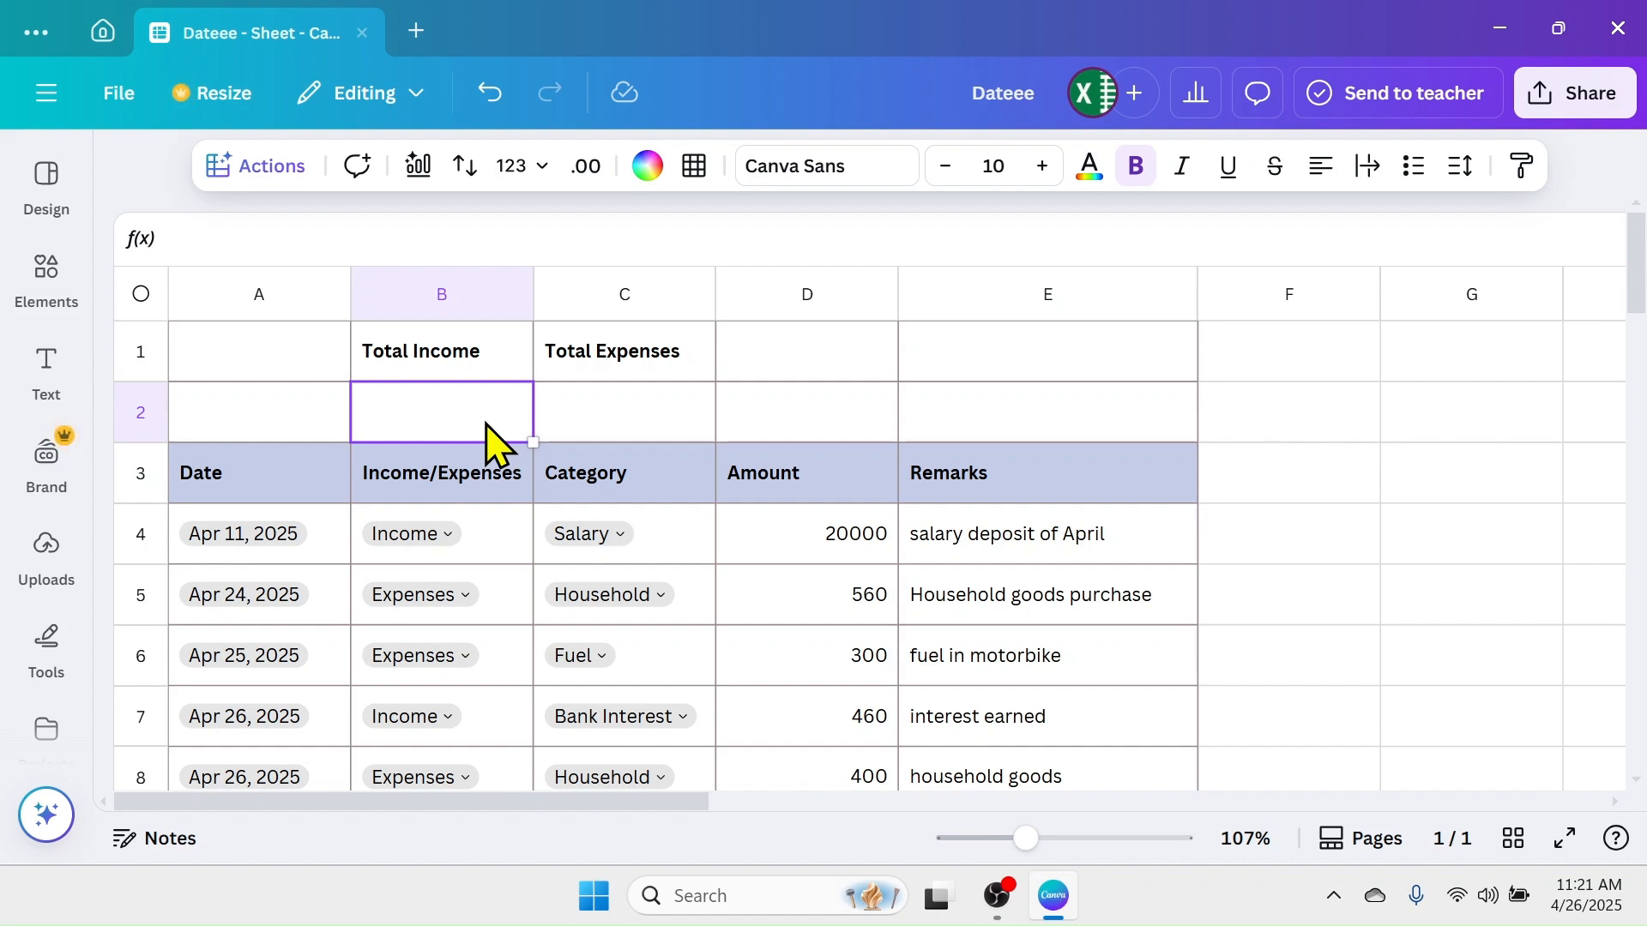
{"action": "left_click", "coordinate": [239, 168]}
{"action": "scroll", "coordinate": [364, 411], "scroll_direction": "down", "scroll_amount": 5}
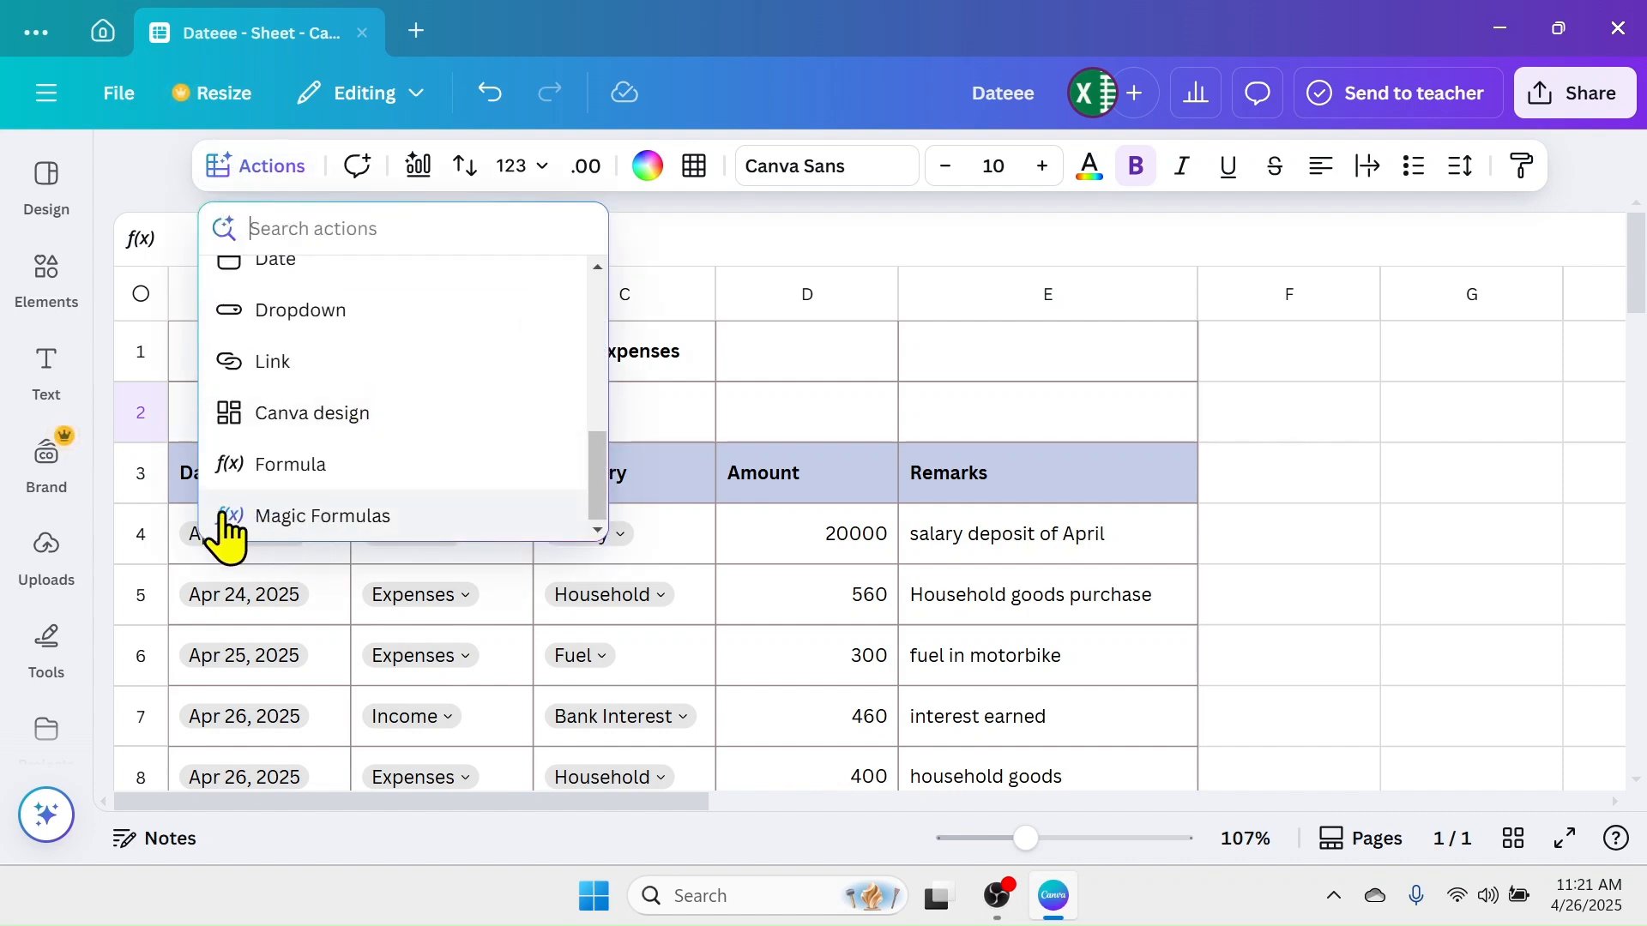
{"action": "left_click", "coordinate": [317, 516]}
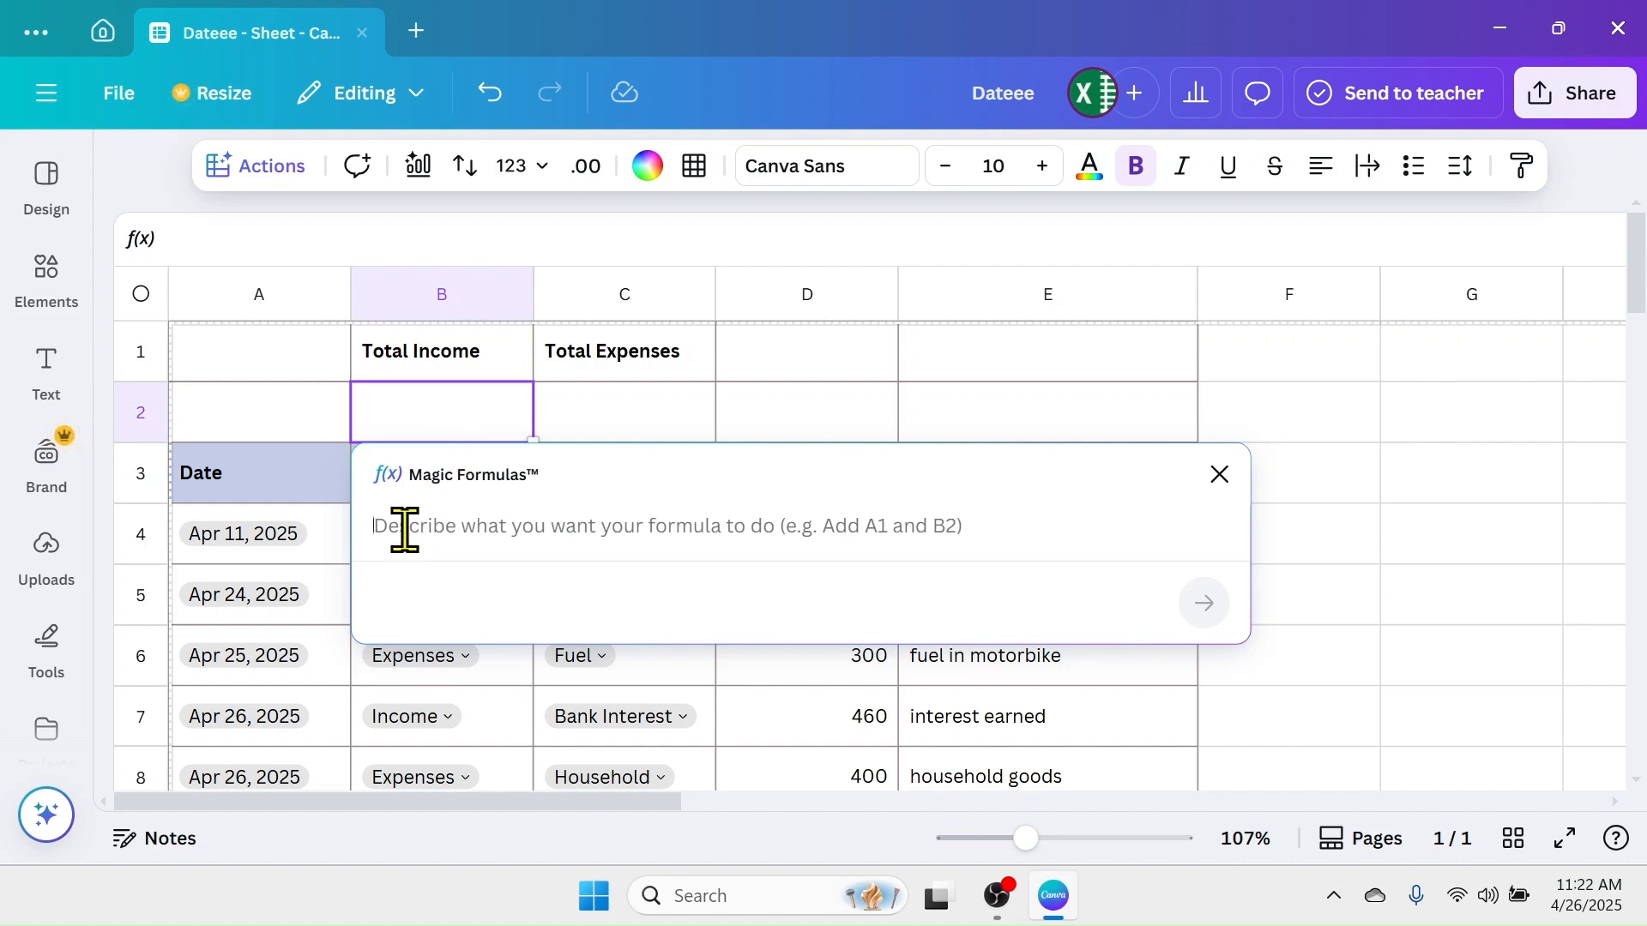
{"action": "type", "text": "Calculate total income"}
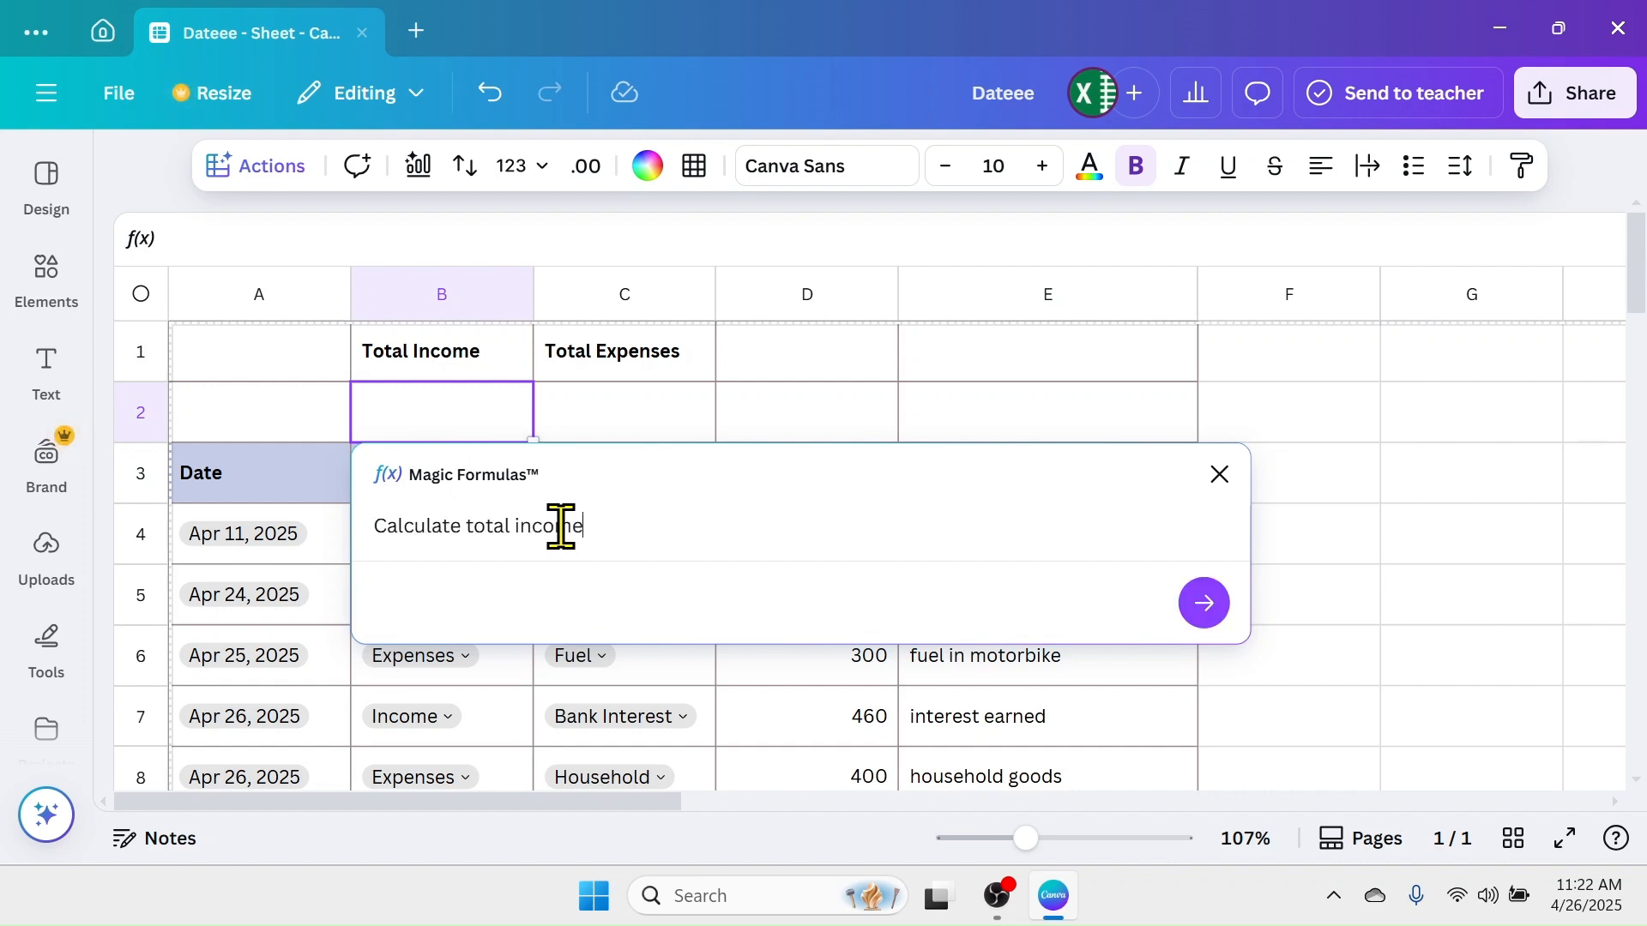
{"action": "left_click", "coordinate": [1210, 605]}
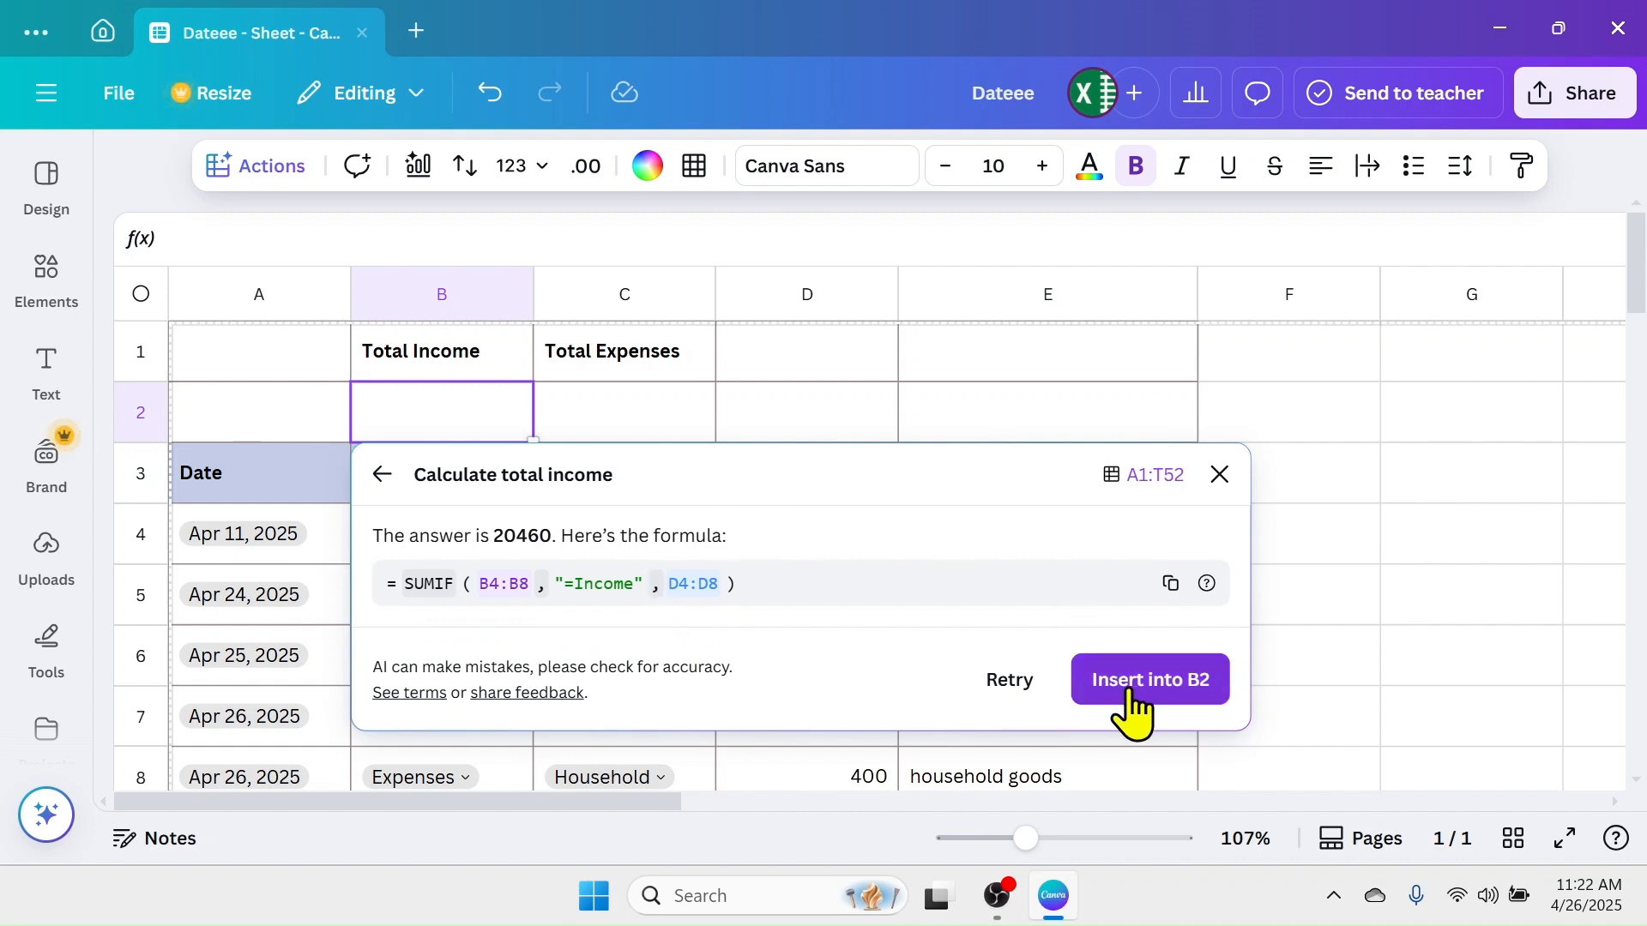
{"action": "left_click", "coordinate": [1167, 679]}
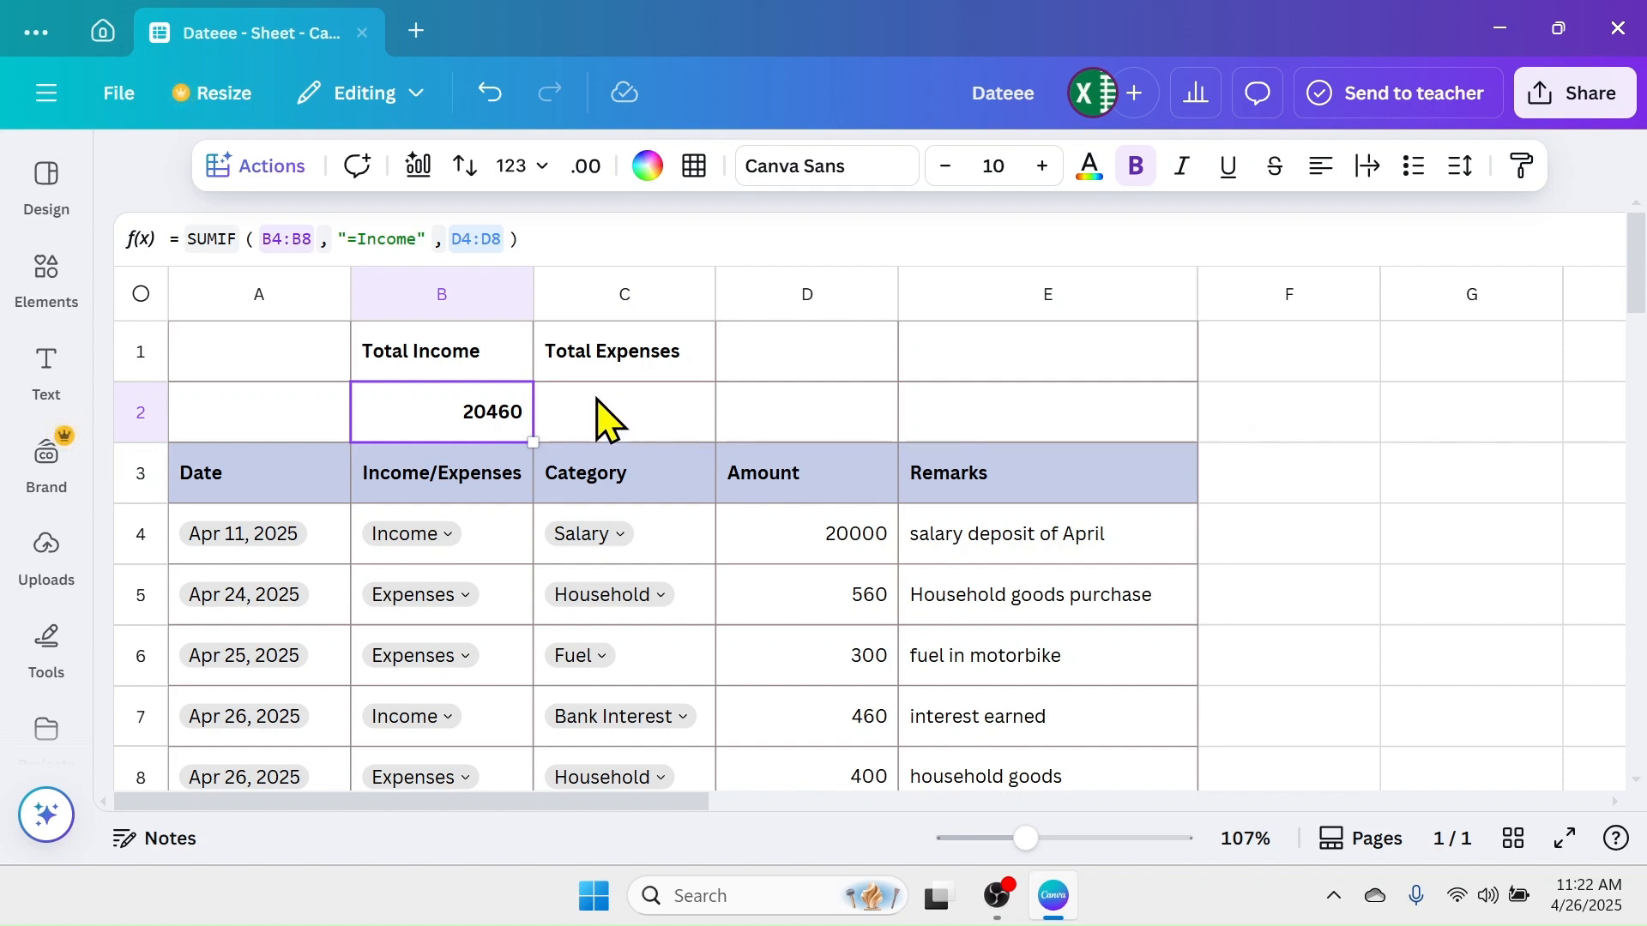
Step: Generate a formula for cell C2 with Magic Formulas from the prompt "Calculate total expenses" and insert it
{"action": "left_click", "coordinate": [644, 412]}
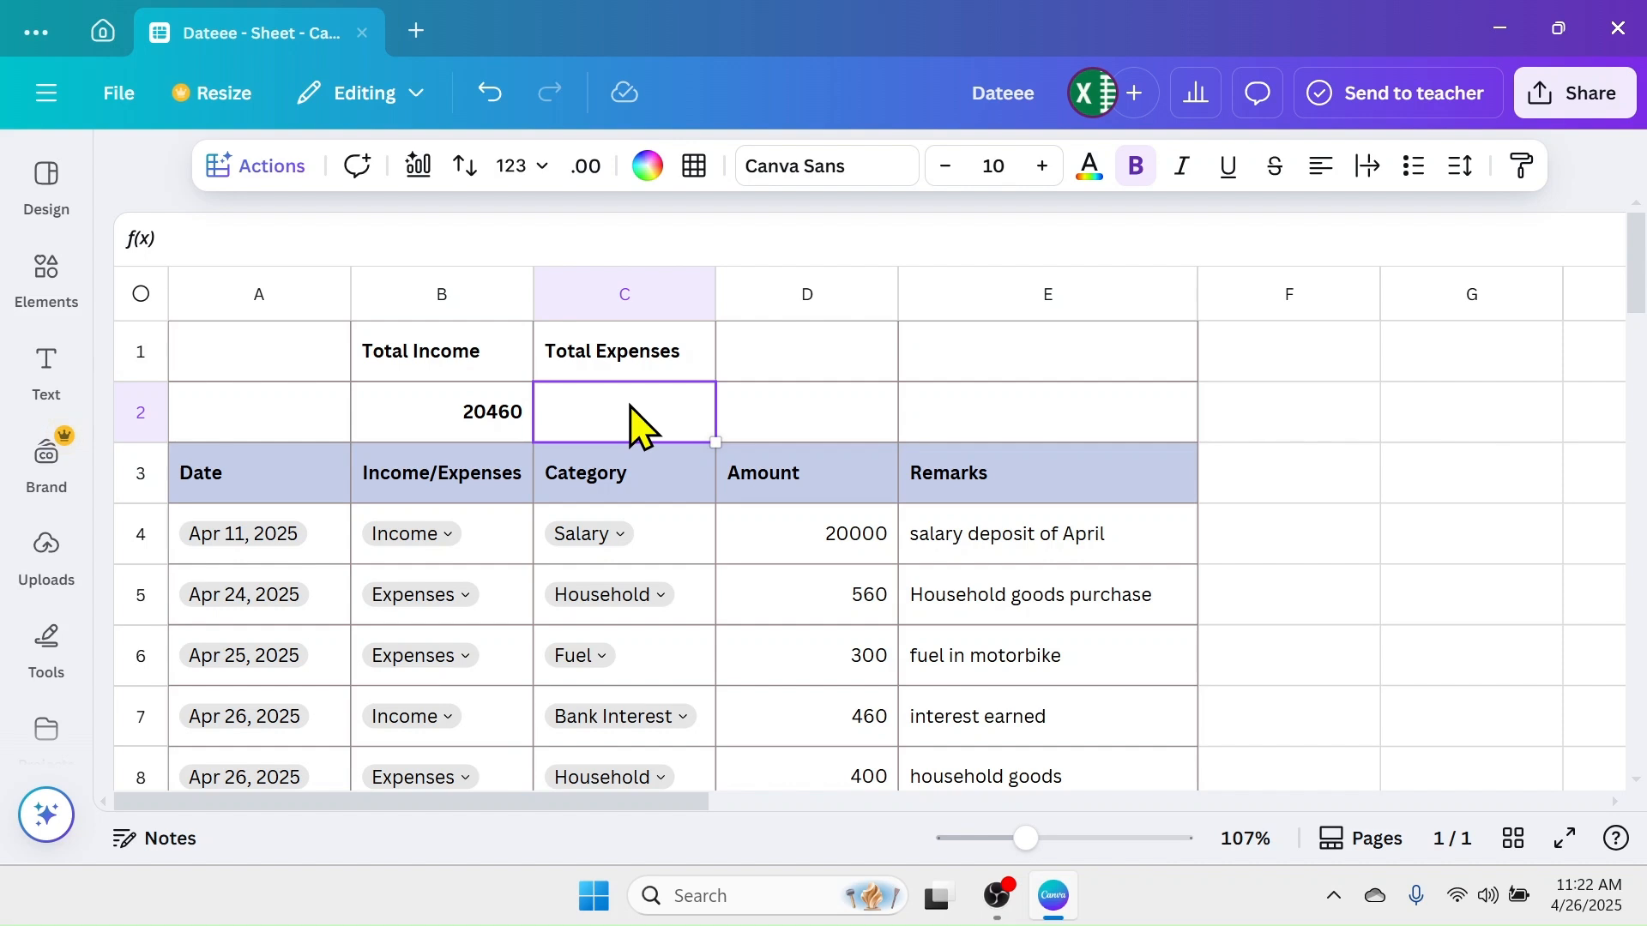
{"action": "left_click", "coordinate": [257, 167]}
{"action": "scroll", "coordinate": [307, 361], "scroll_direction": "down", "scroll_amount": 5}
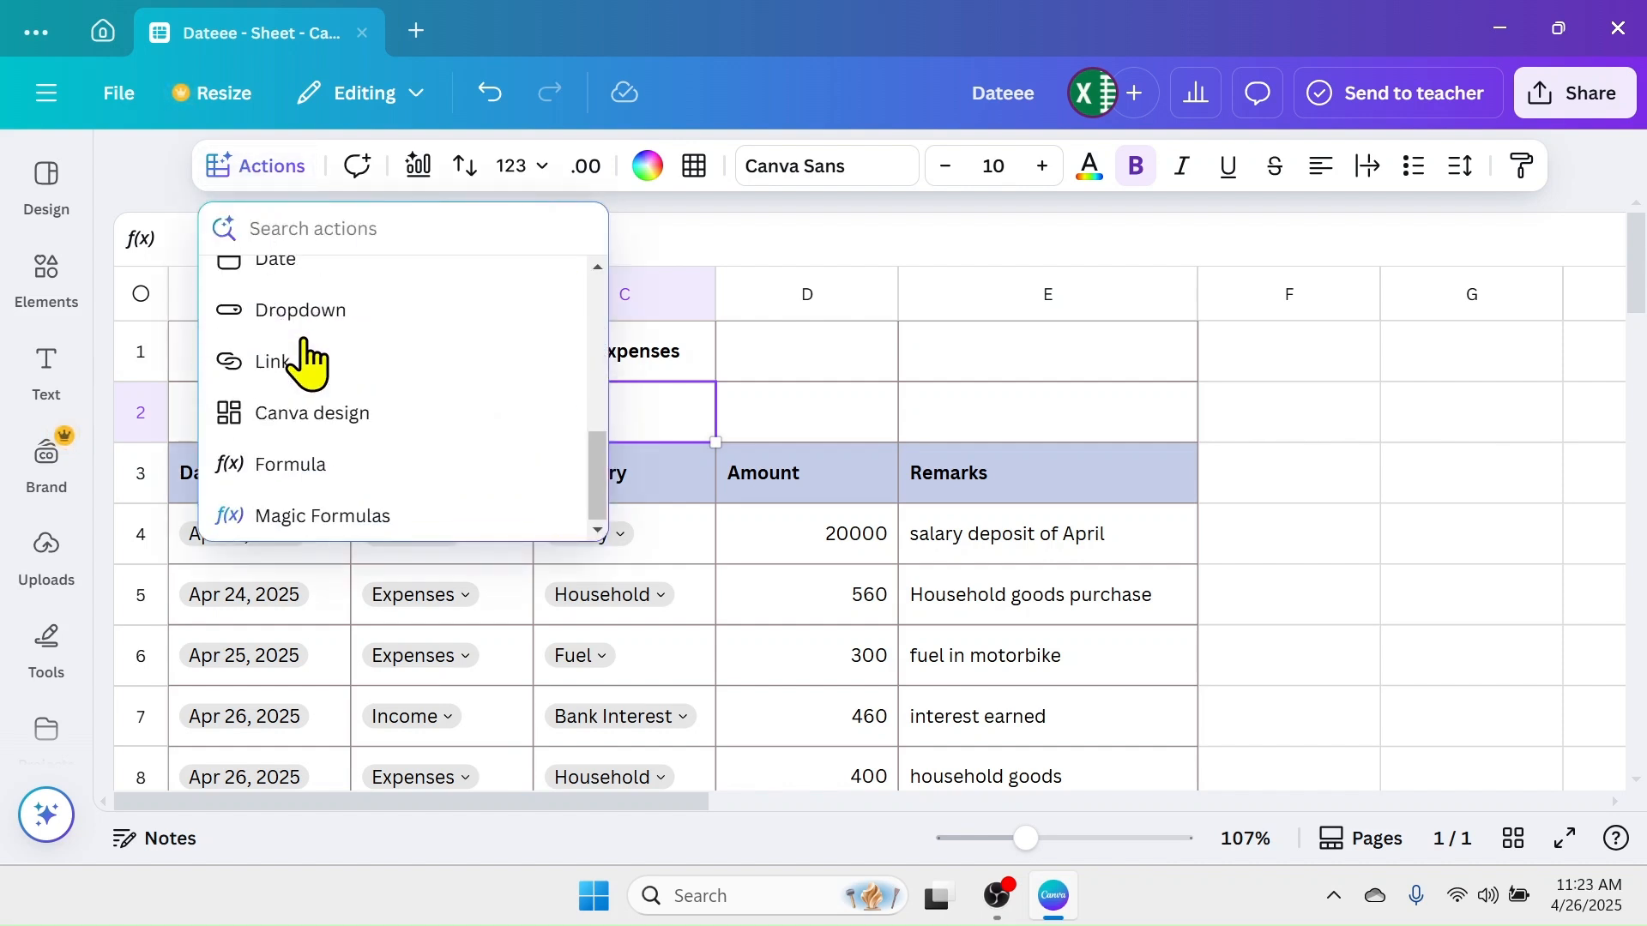
{"action": "left_click", "coordinate": [318, 523]}
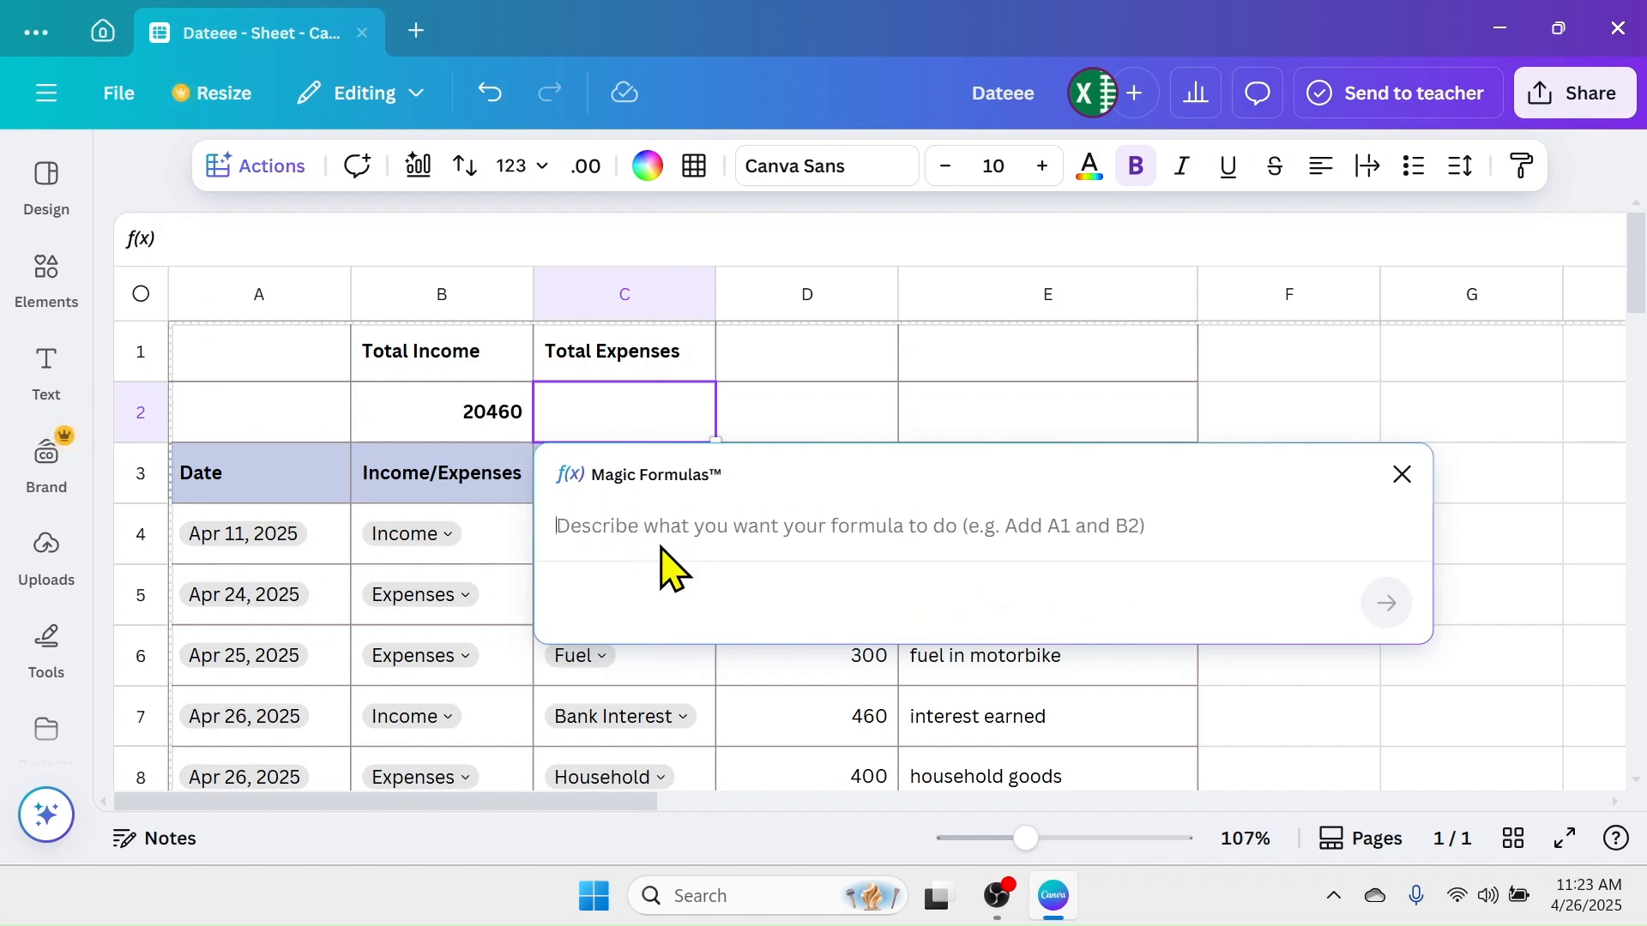
{"action": "type", "text": "Calculate total expenses"}
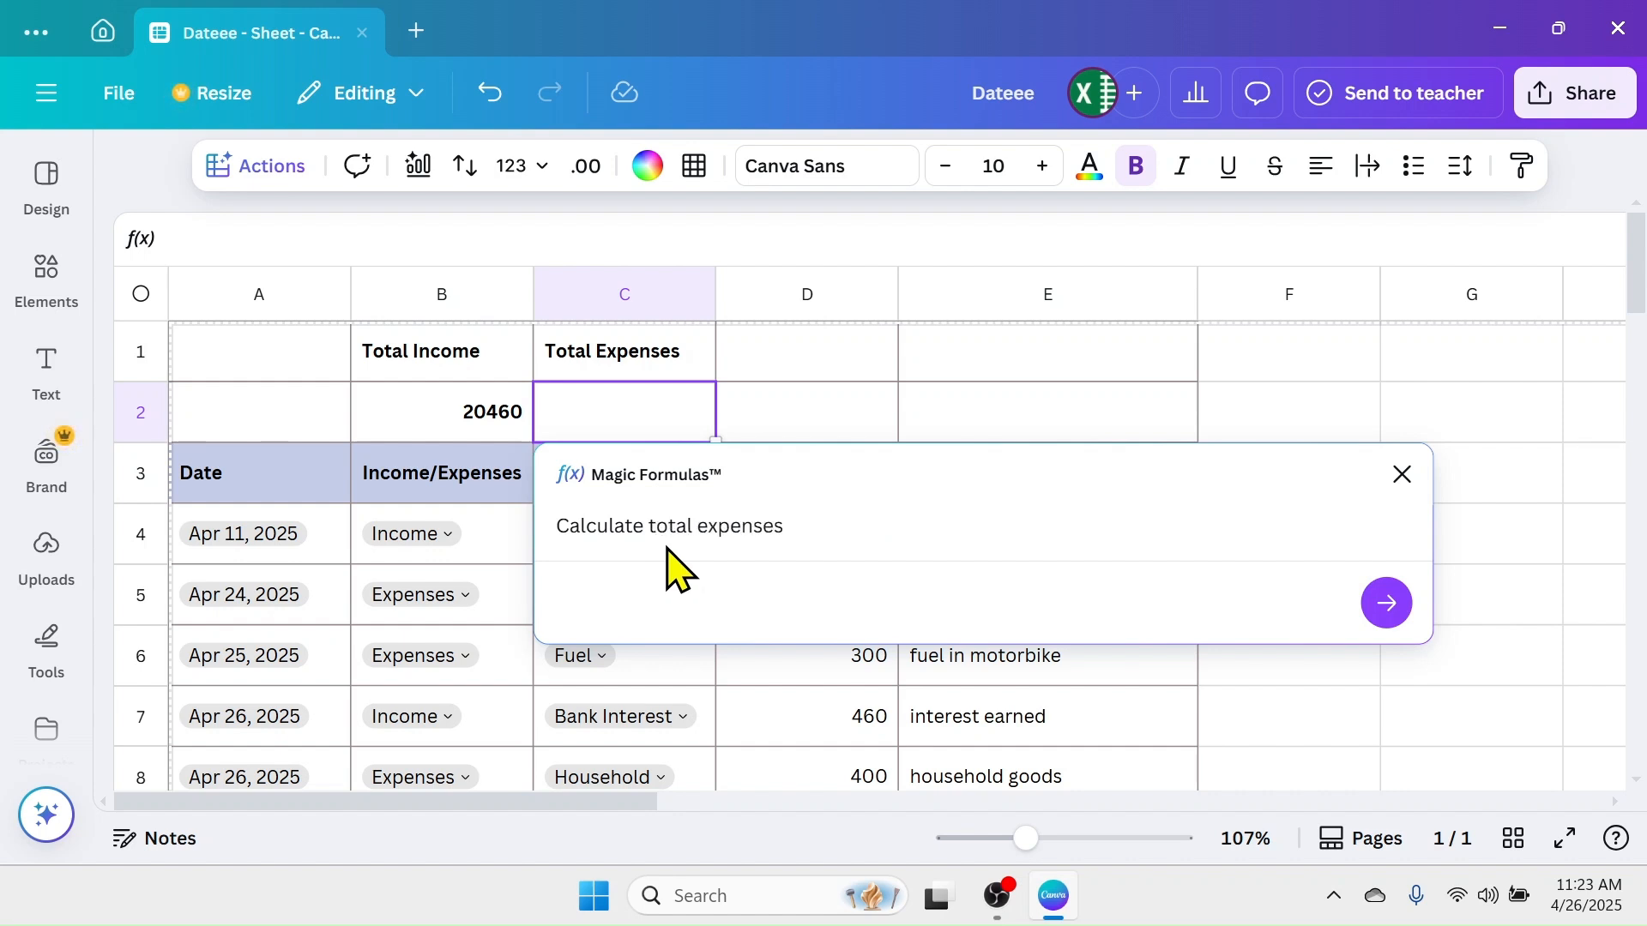
{"action": "left_click", "coordinate": [1386, 602]}
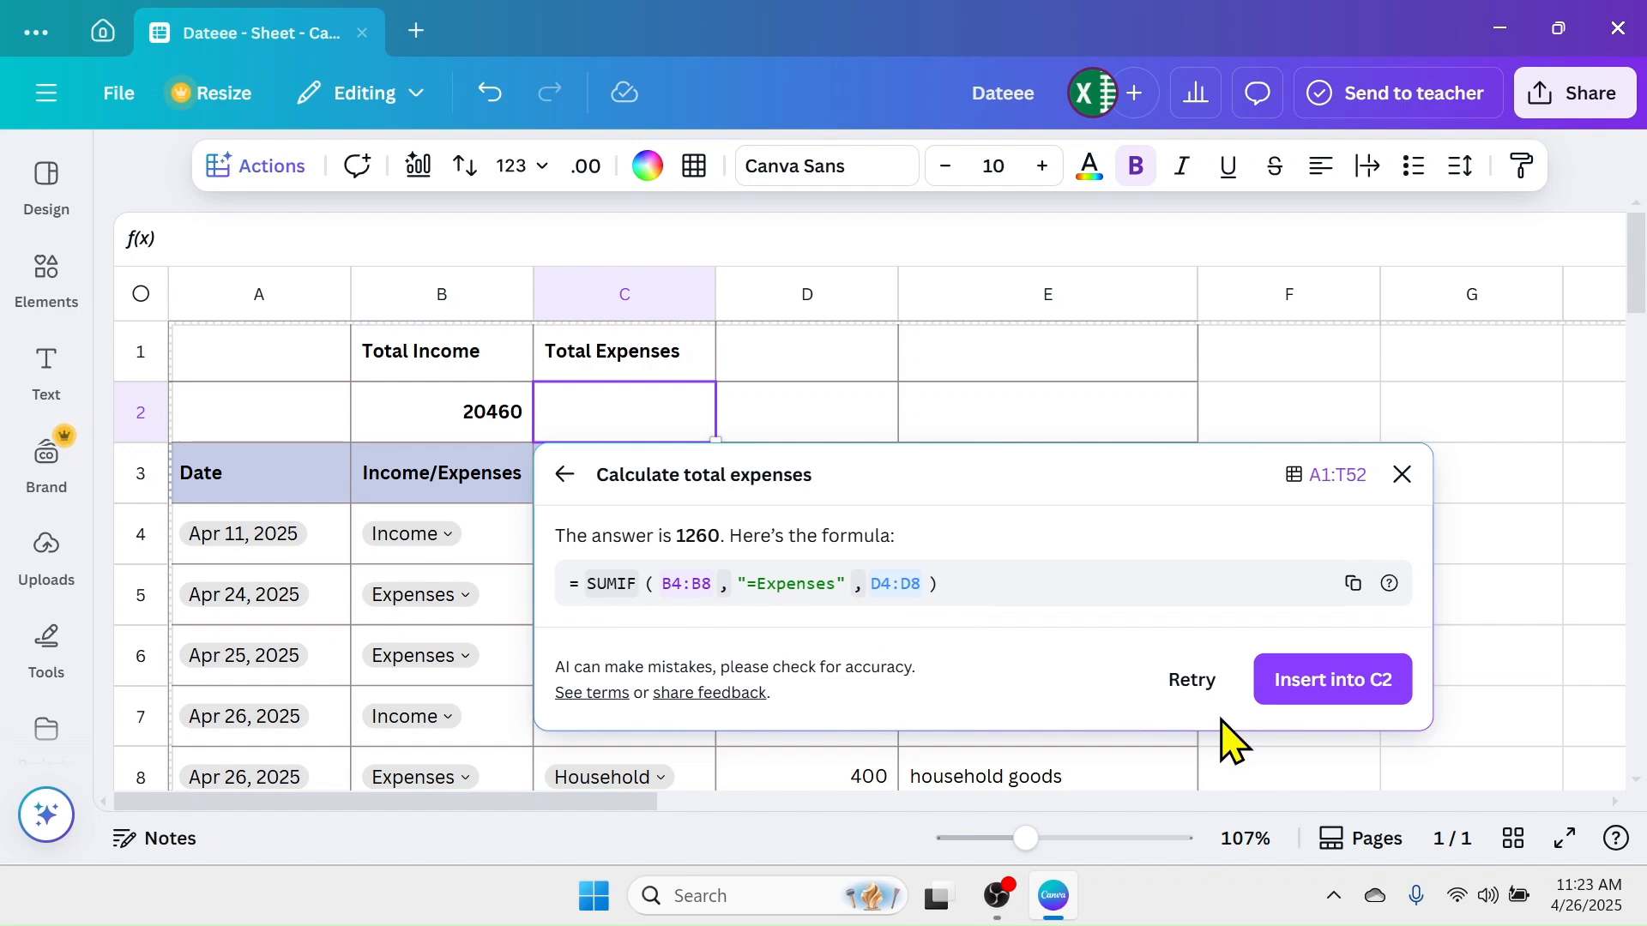
{"action": "left_click", "coordinate": [1332, 682]}
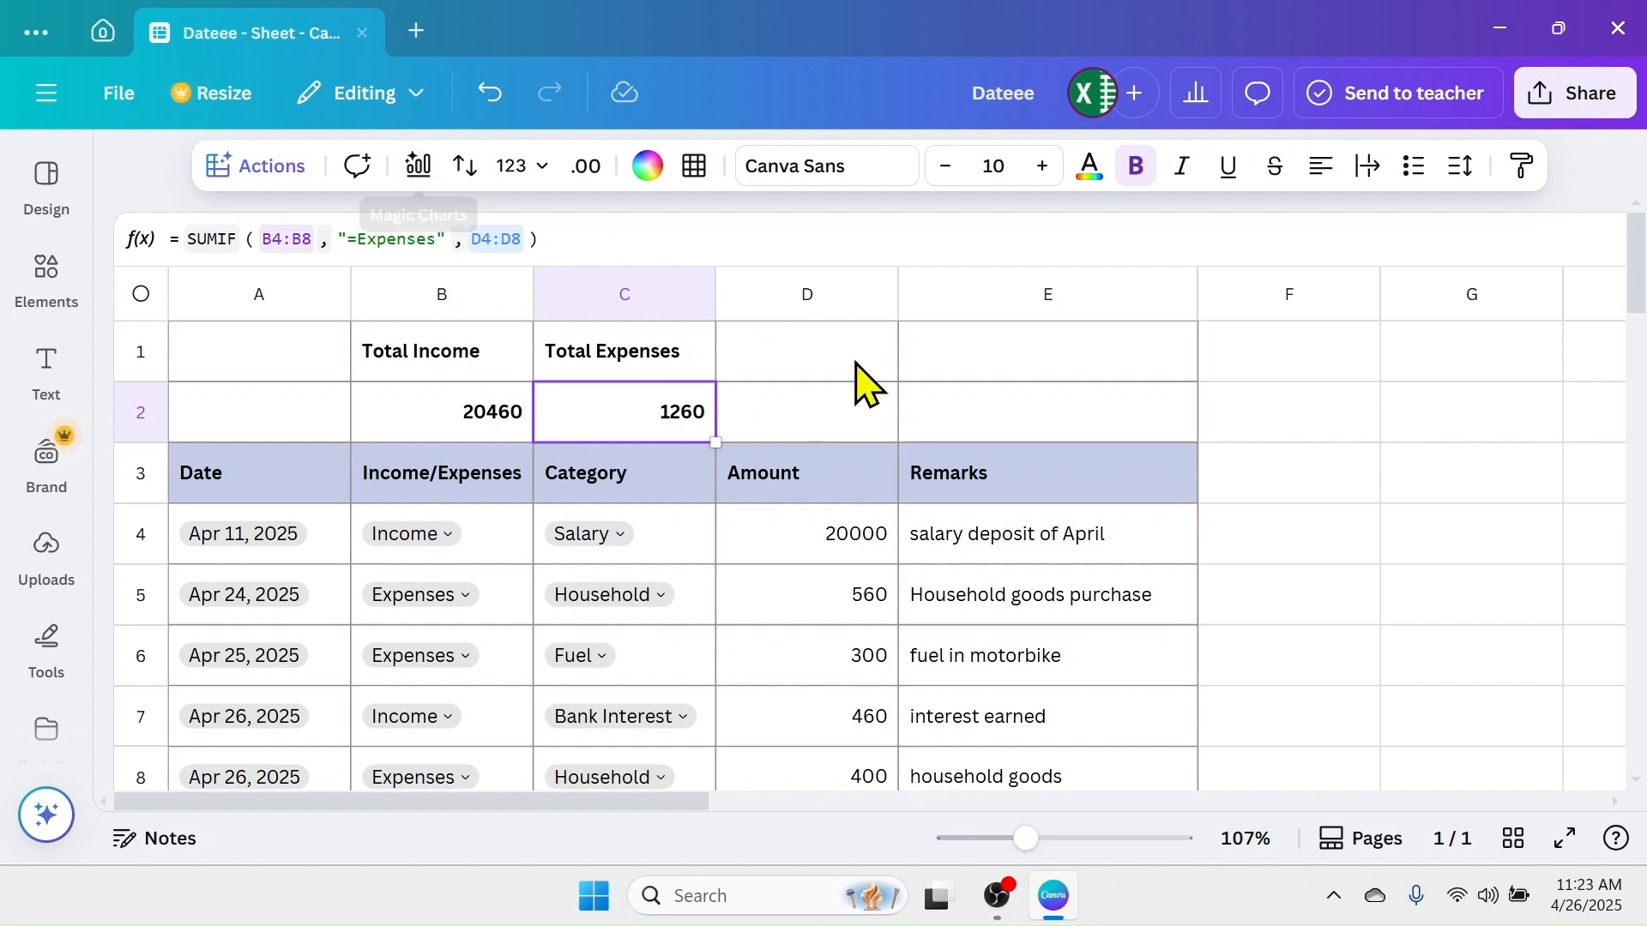
Step: Insert a Bar chart based on the totals in B1:C2, chosen from the full collection of bar charts
{"action": "left_click", "coordinate": [452, 354]}
{"action": "left_click_drag", "start_coordinate": [452, 354], "coordinate": [544, 404]}
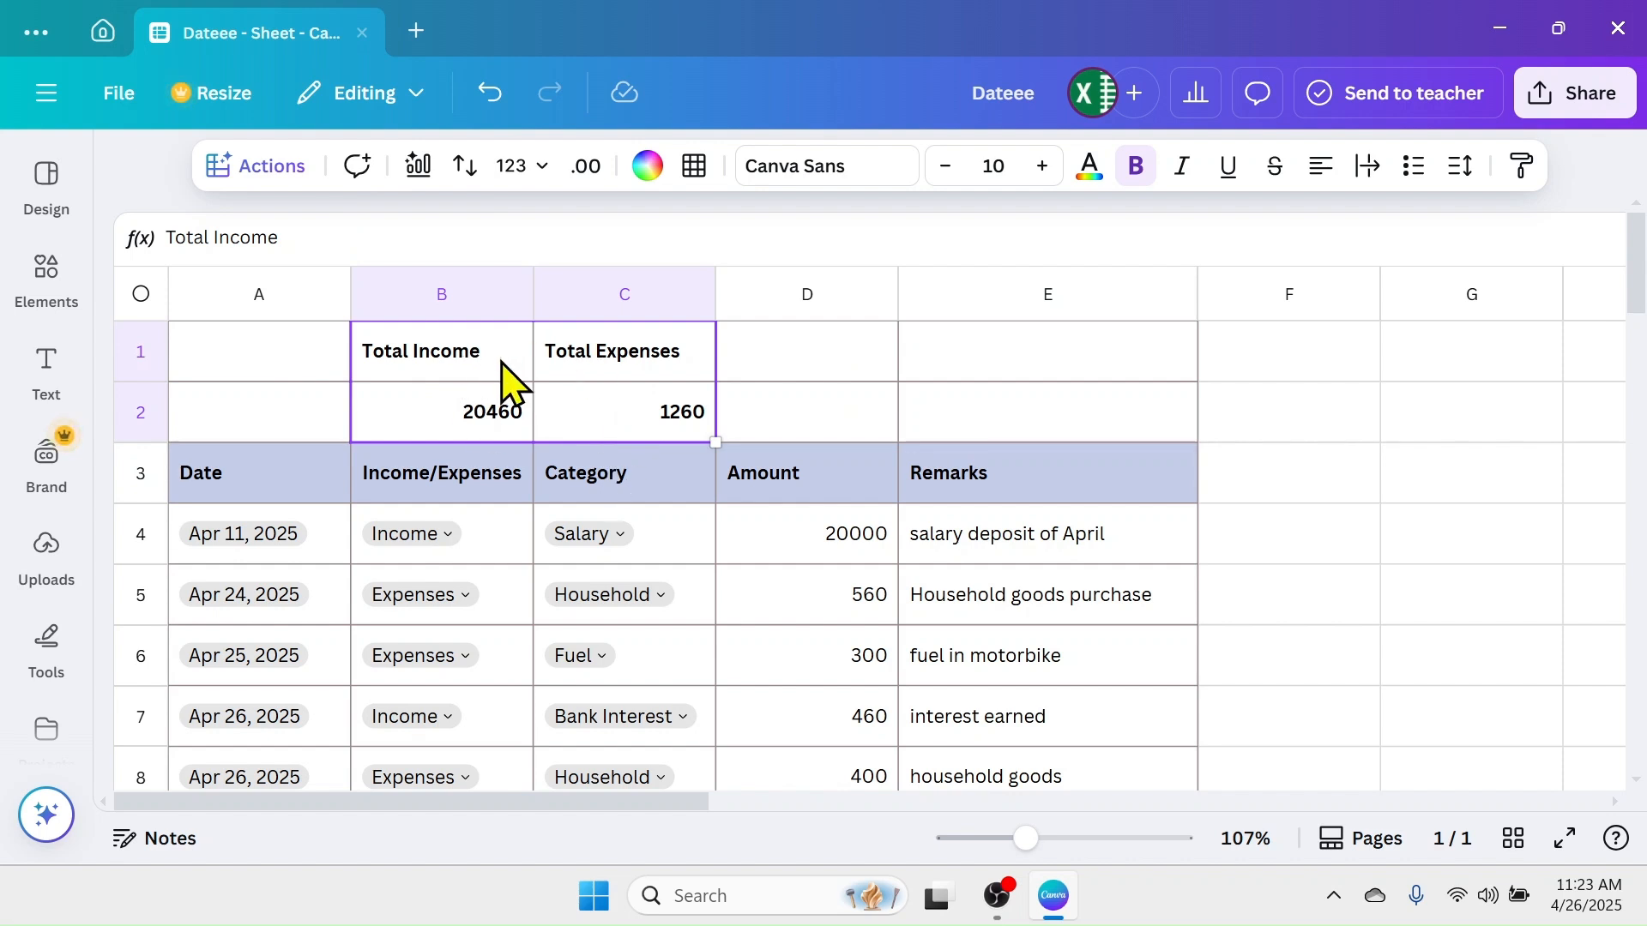
{"action": "left_click", "coordinate": [418, 178]}
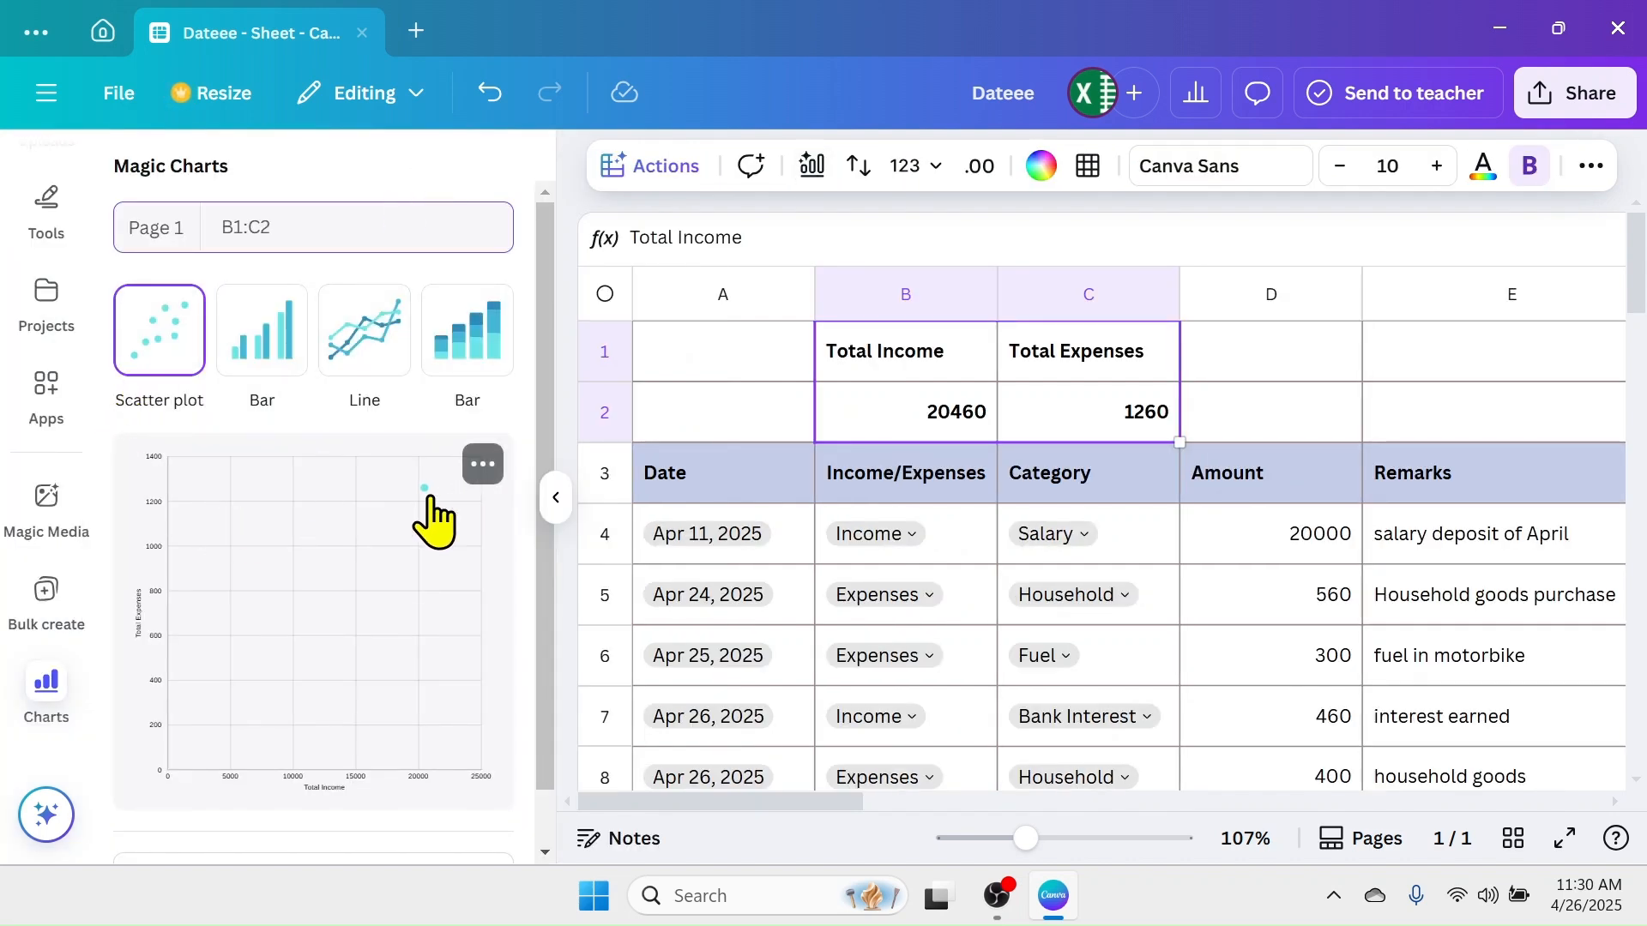
{"action": "left_click_drag", "start_coordinate": [540, 446], "coordinate": [544, 500]}
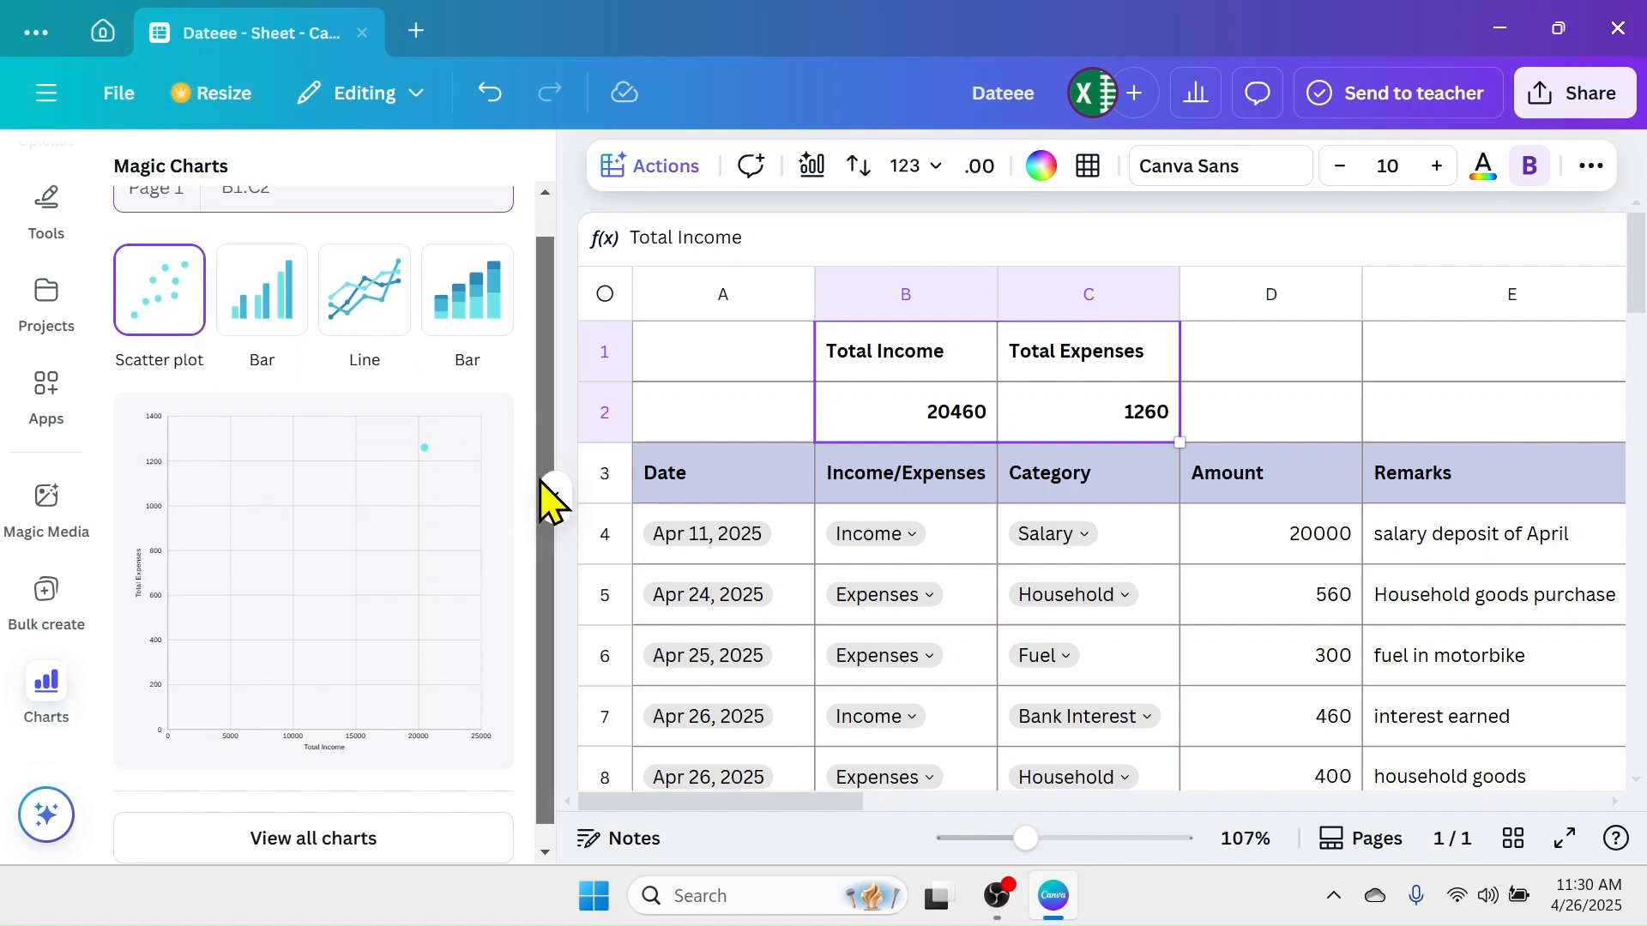
{"action": "left_click", "coordinate": [312, 820]}
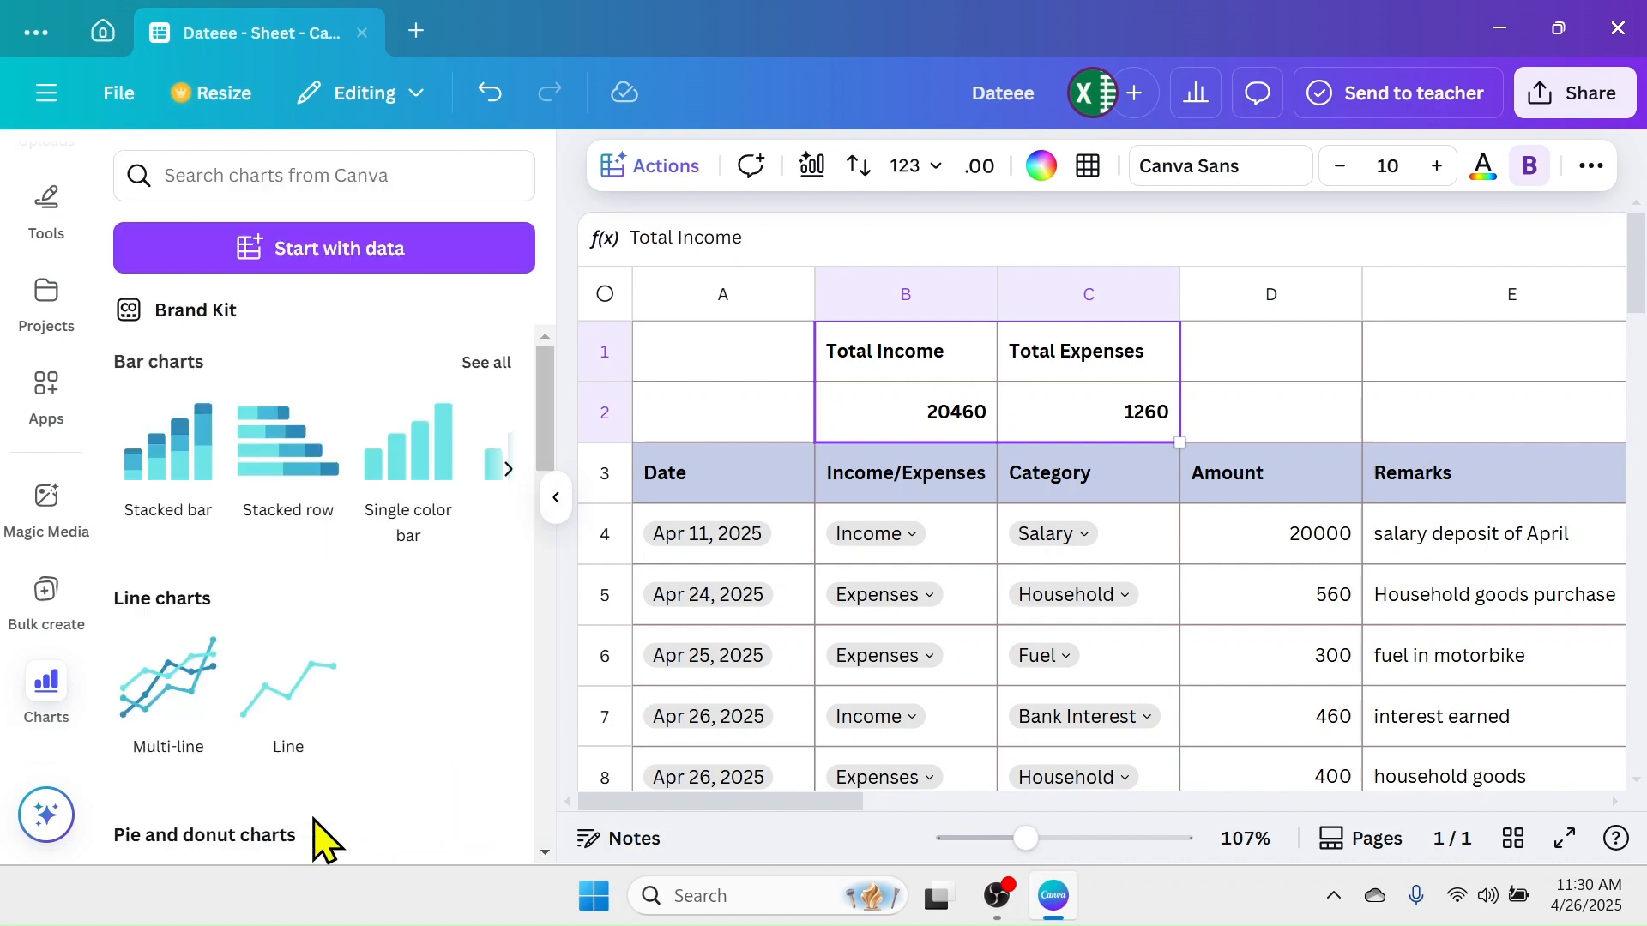
{"action": "left_click_drag", "start_coordinate": [549, 446], "coordinate": [570, 369]}
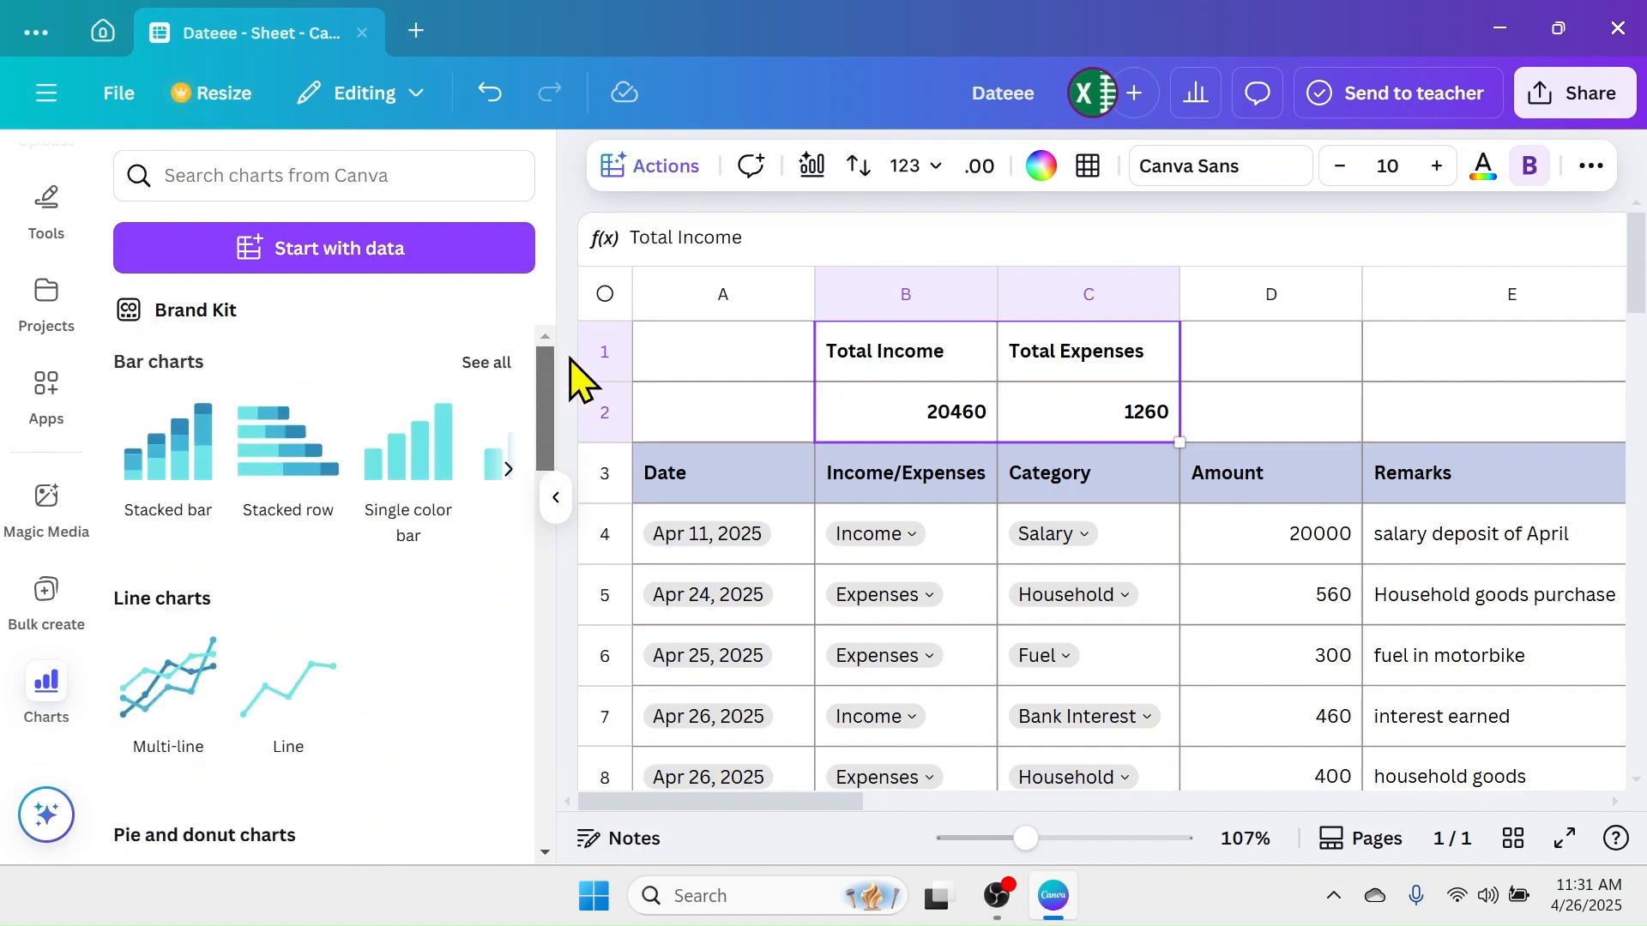
{"action": "left_click", "coordinate": [507, 470]}
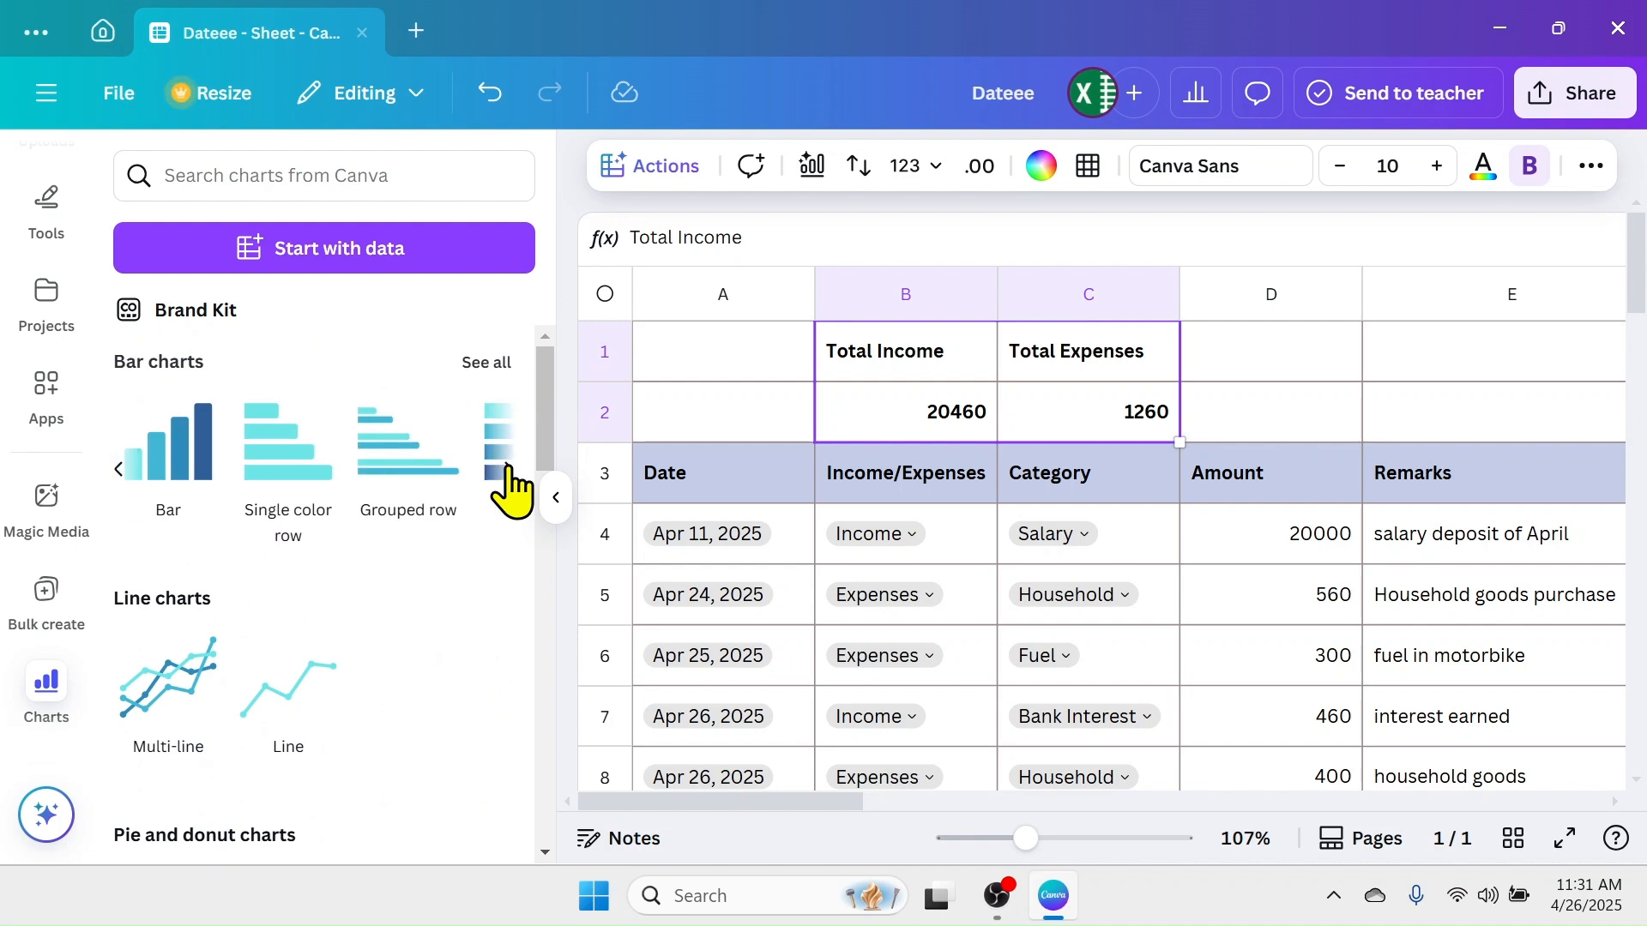
{"action": "left_click", "coordinate": [191, 474]}
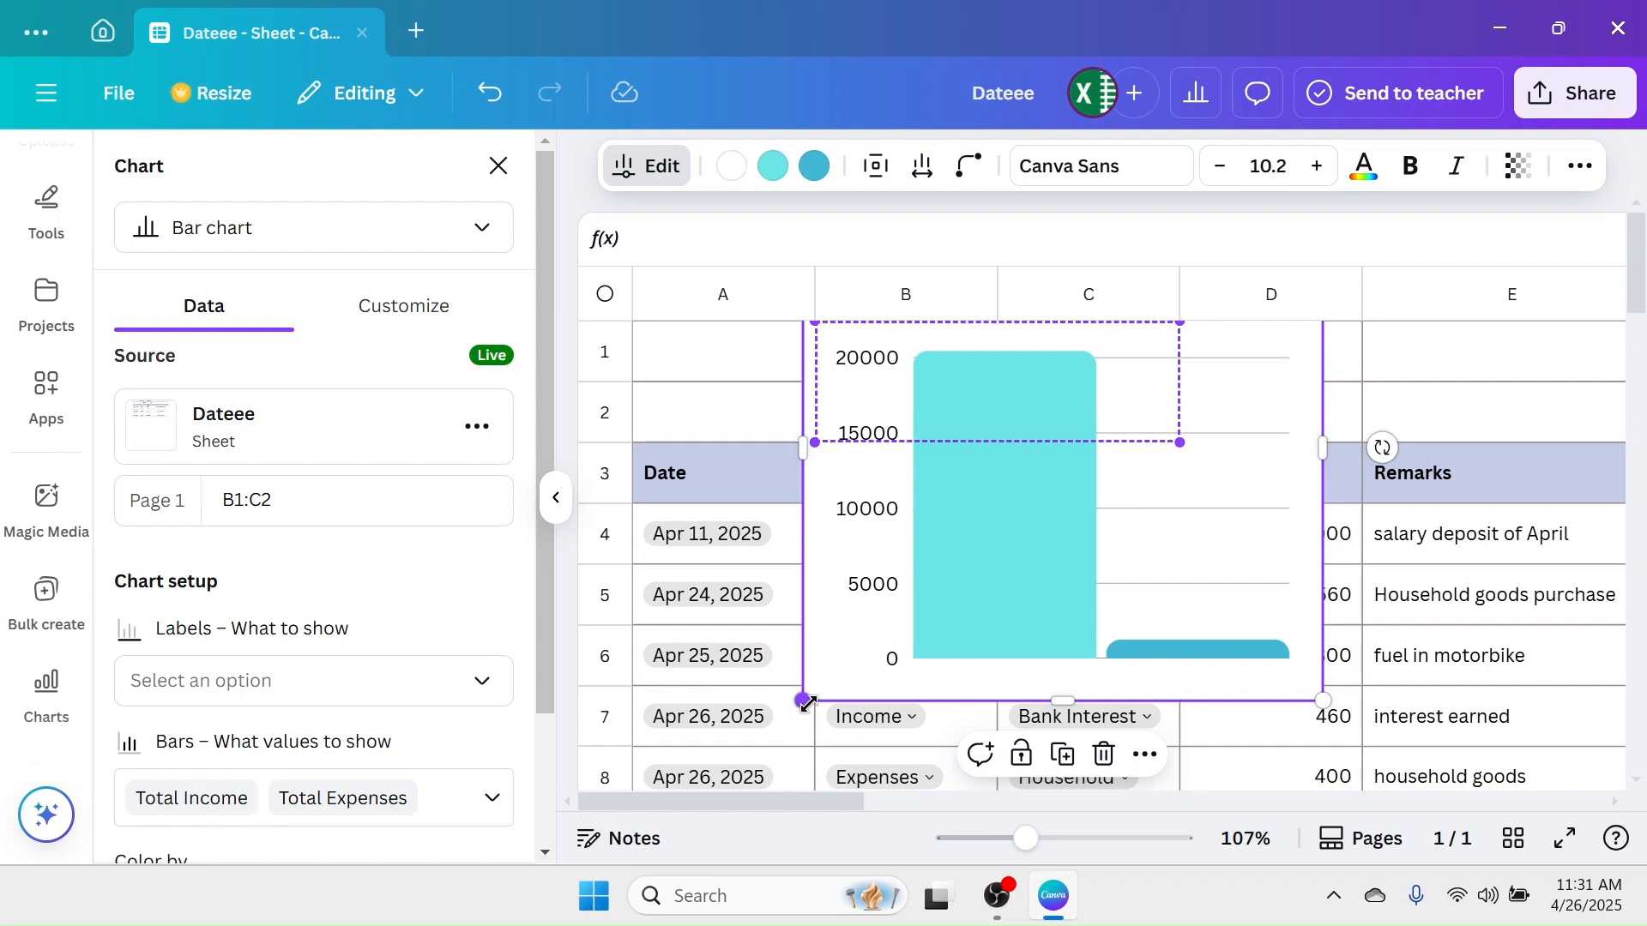
Step: Shrink and reposition the bar chart just below the total labels, and turn on its data labels
{"action": "left_click_drag", "start_coordinate": [803, 705], "coordinate": [896, 671]}
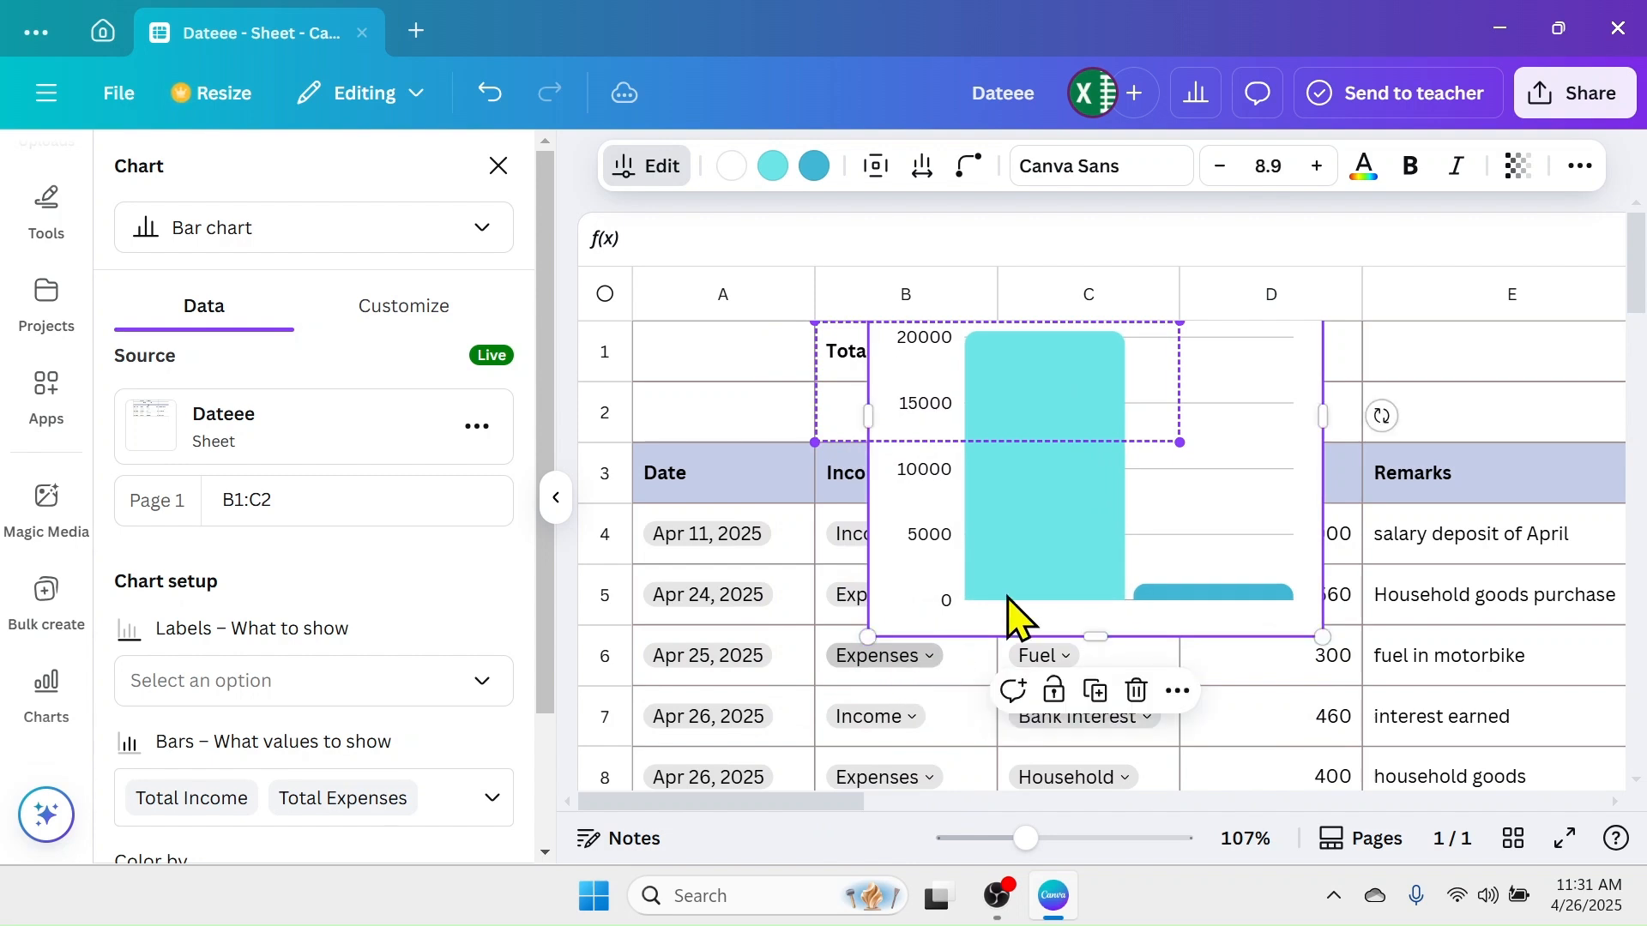
{"action": "left_click_drag", "start_coordinate": [1248, 464], "coordinate": [1305, 525]}
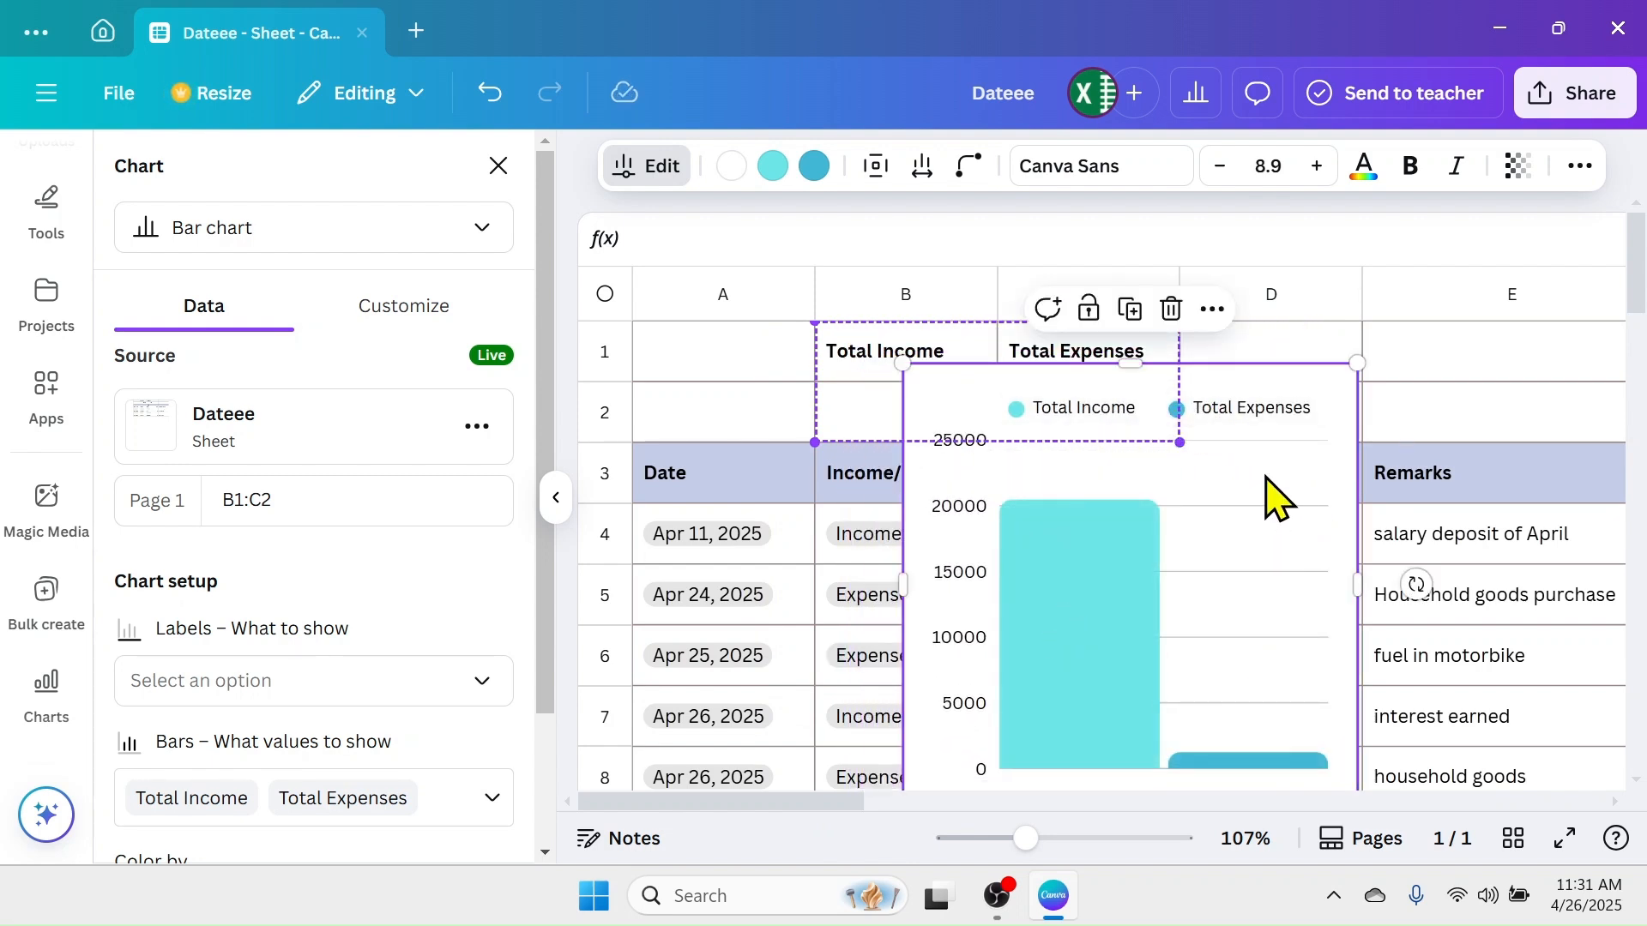
{"action": "left_click", "coordinate": [402, 310]}
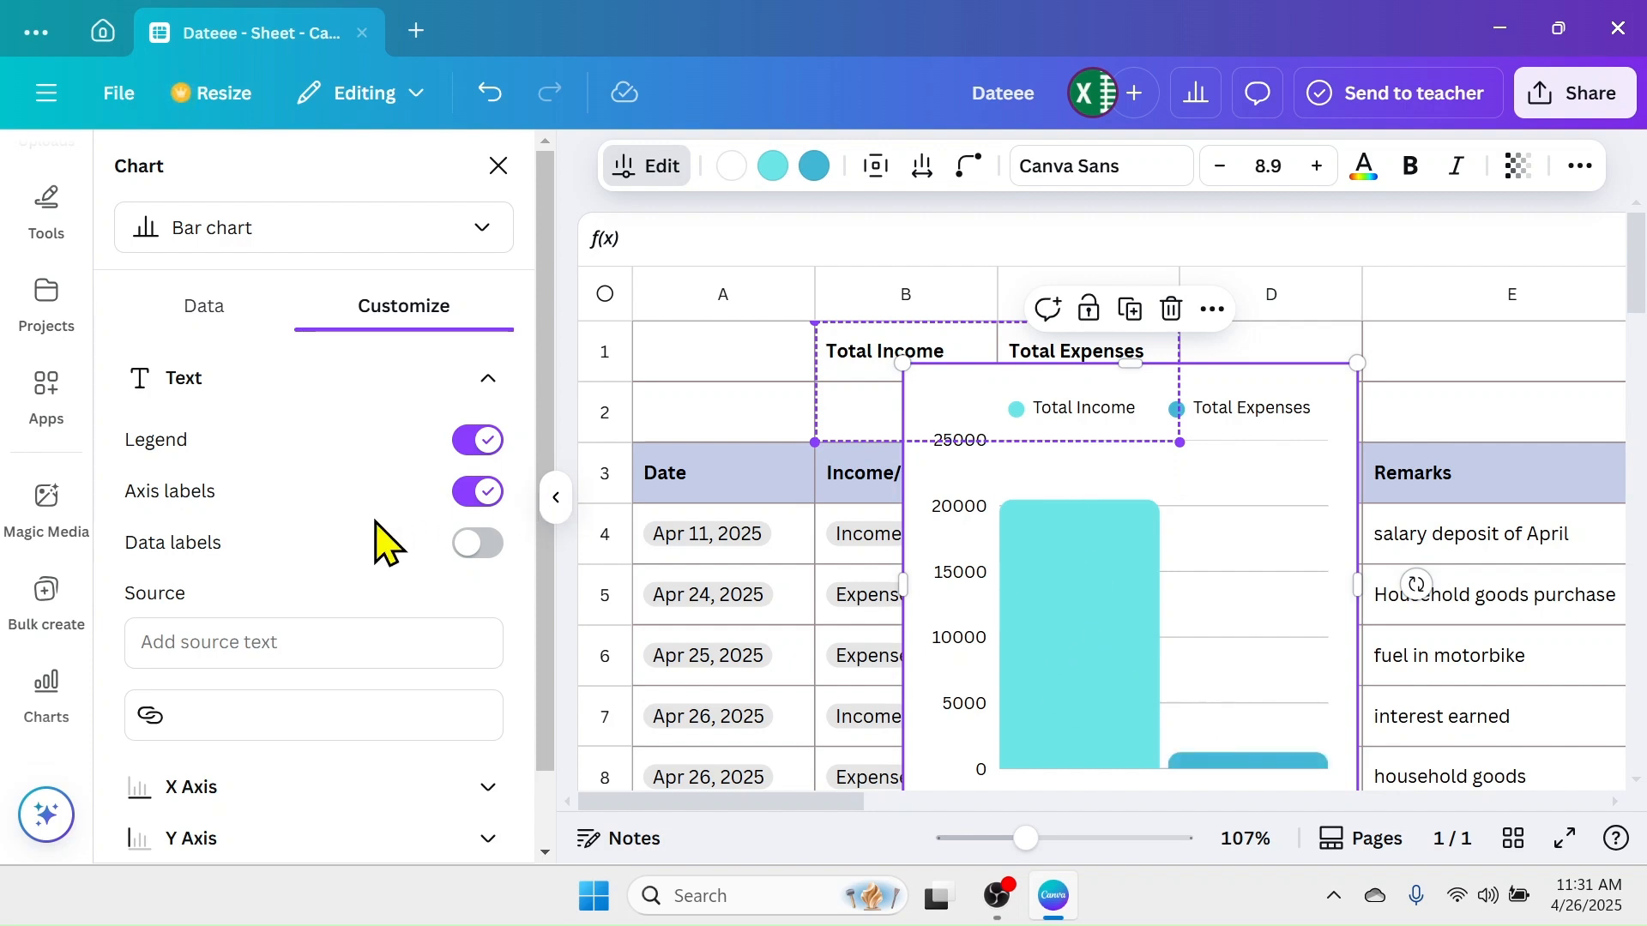
{"action": "left_click", "coordinate": [482, 545]}
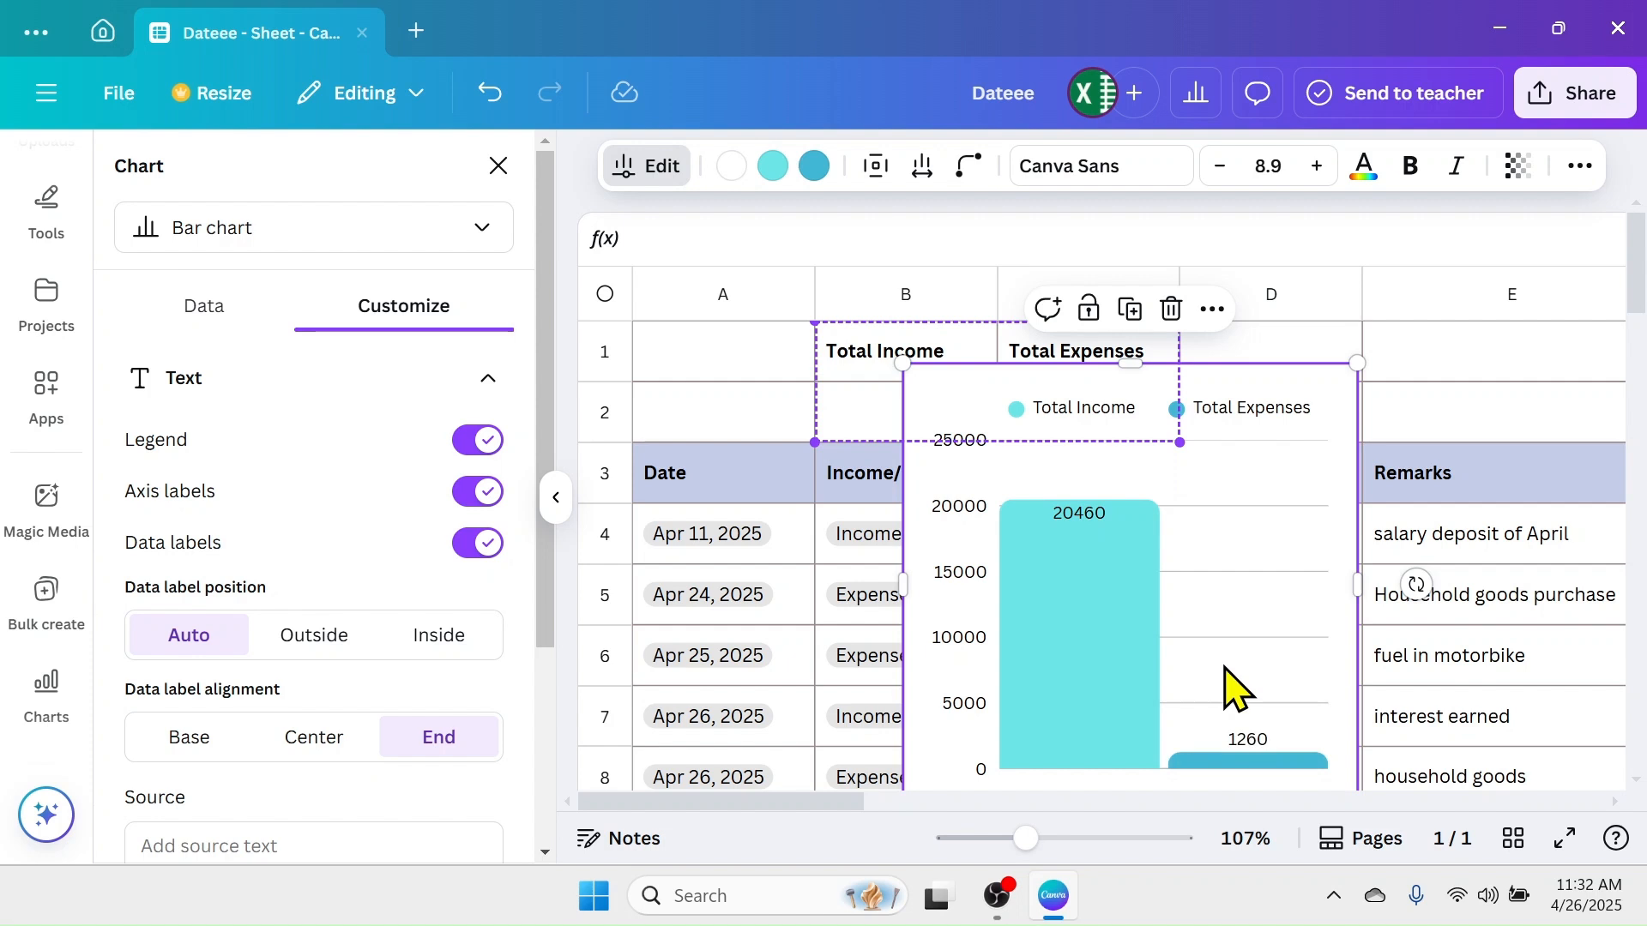
Step: Change the chart's Total Income bar to a custom green, #43B24A
{"action": "left_click", "coordinate": [772, 165]}
{"action": "left_click", "coordinate": [143, 358]}
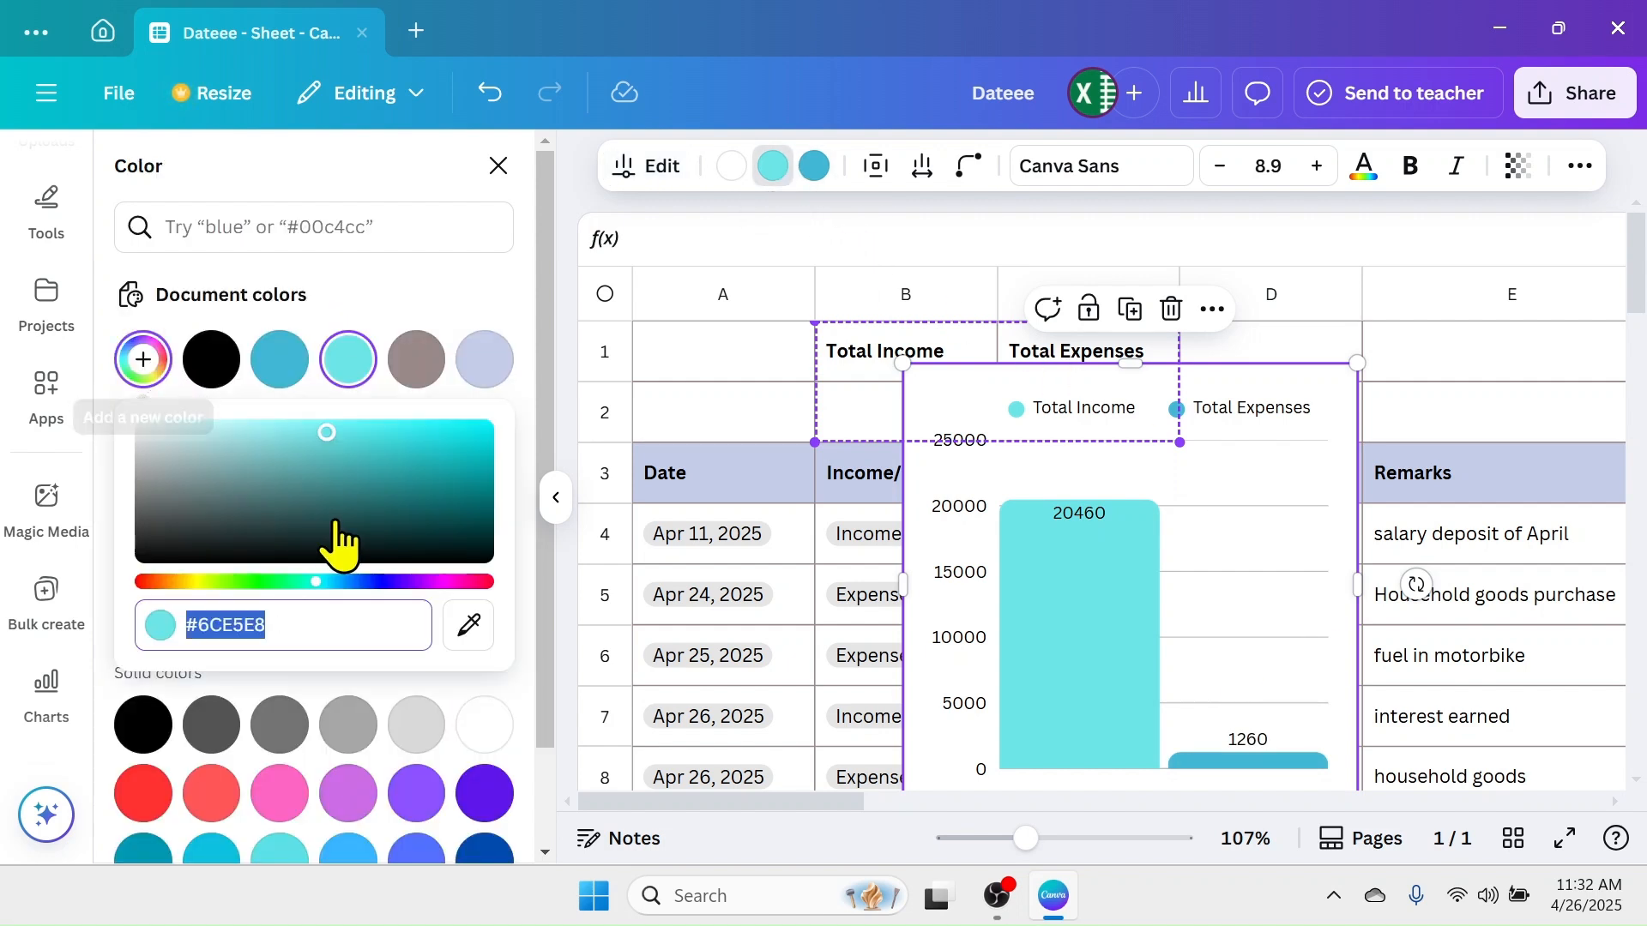
{"action": "left_click", "coordinate": [477, 583]}
{"action": "left_click_drag", "start_coordinate": [457, 456], "coordinate": [365, 437]}
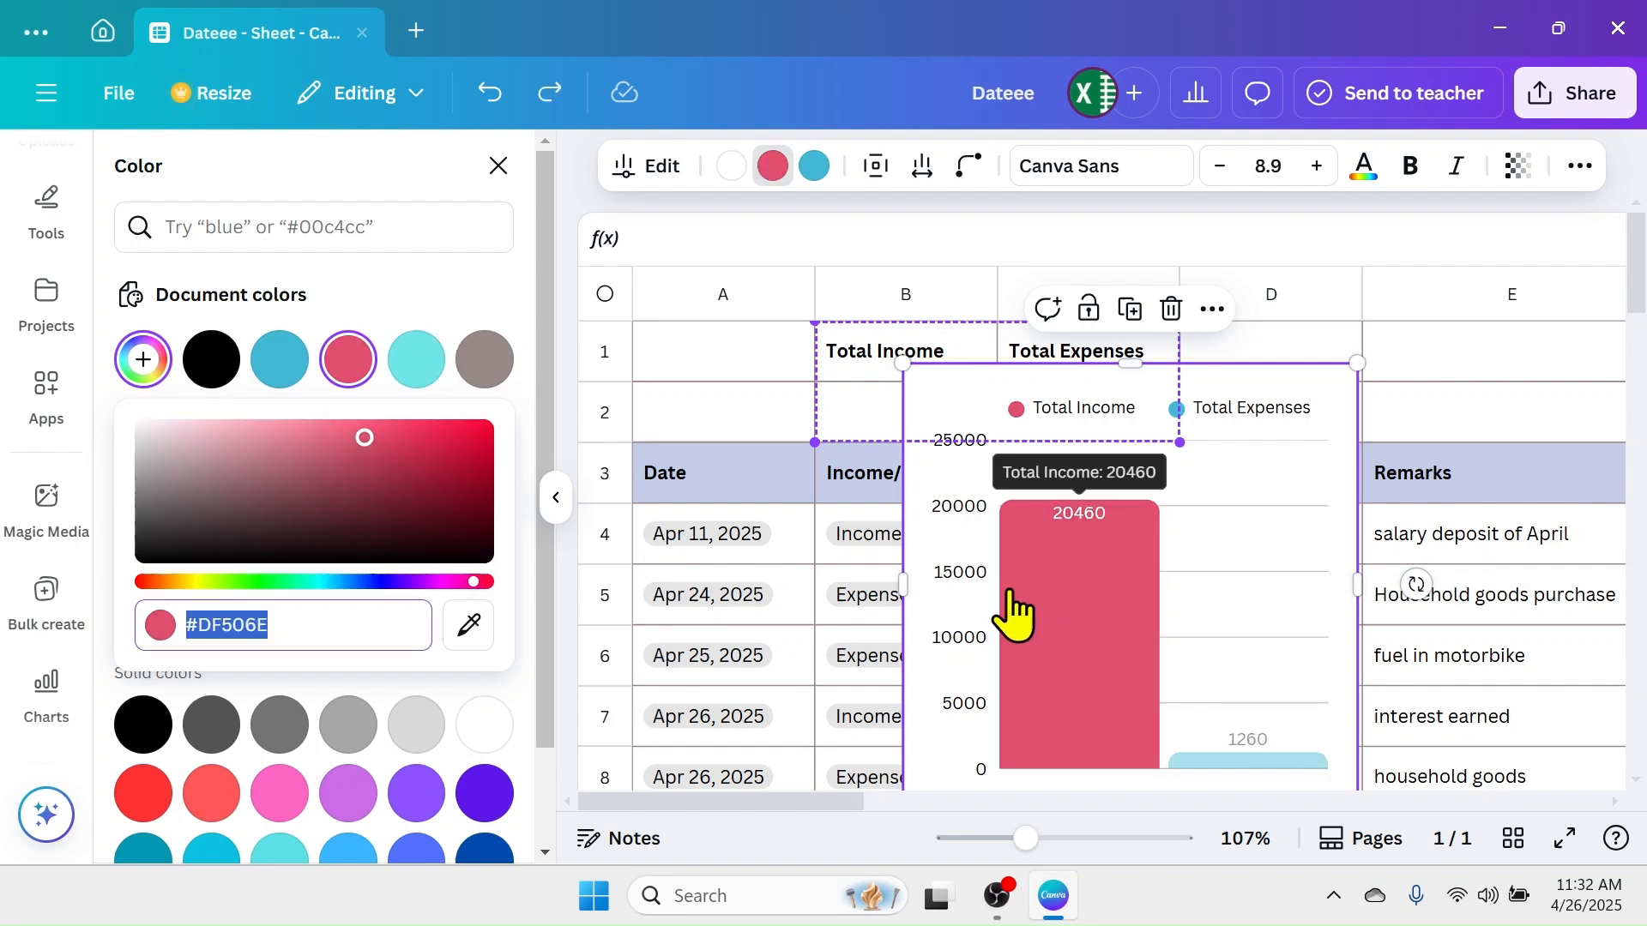
{"action": "left_click", "coordinate": [257, 583]}
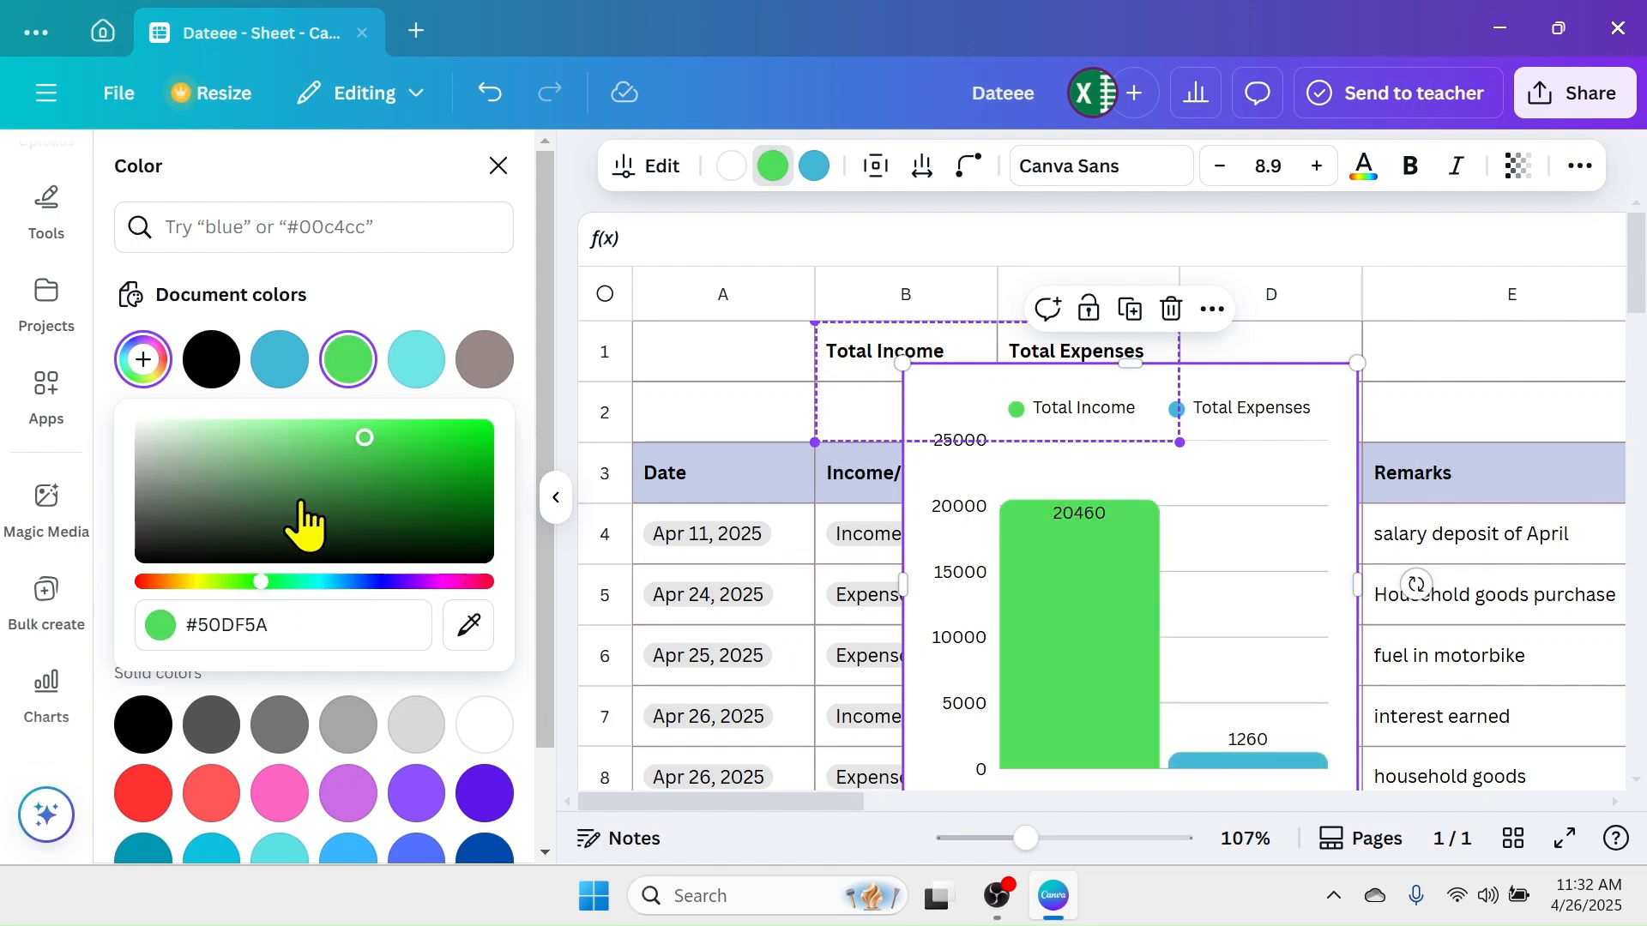
{"action": "left_click", "coordinate": [360, 464]}
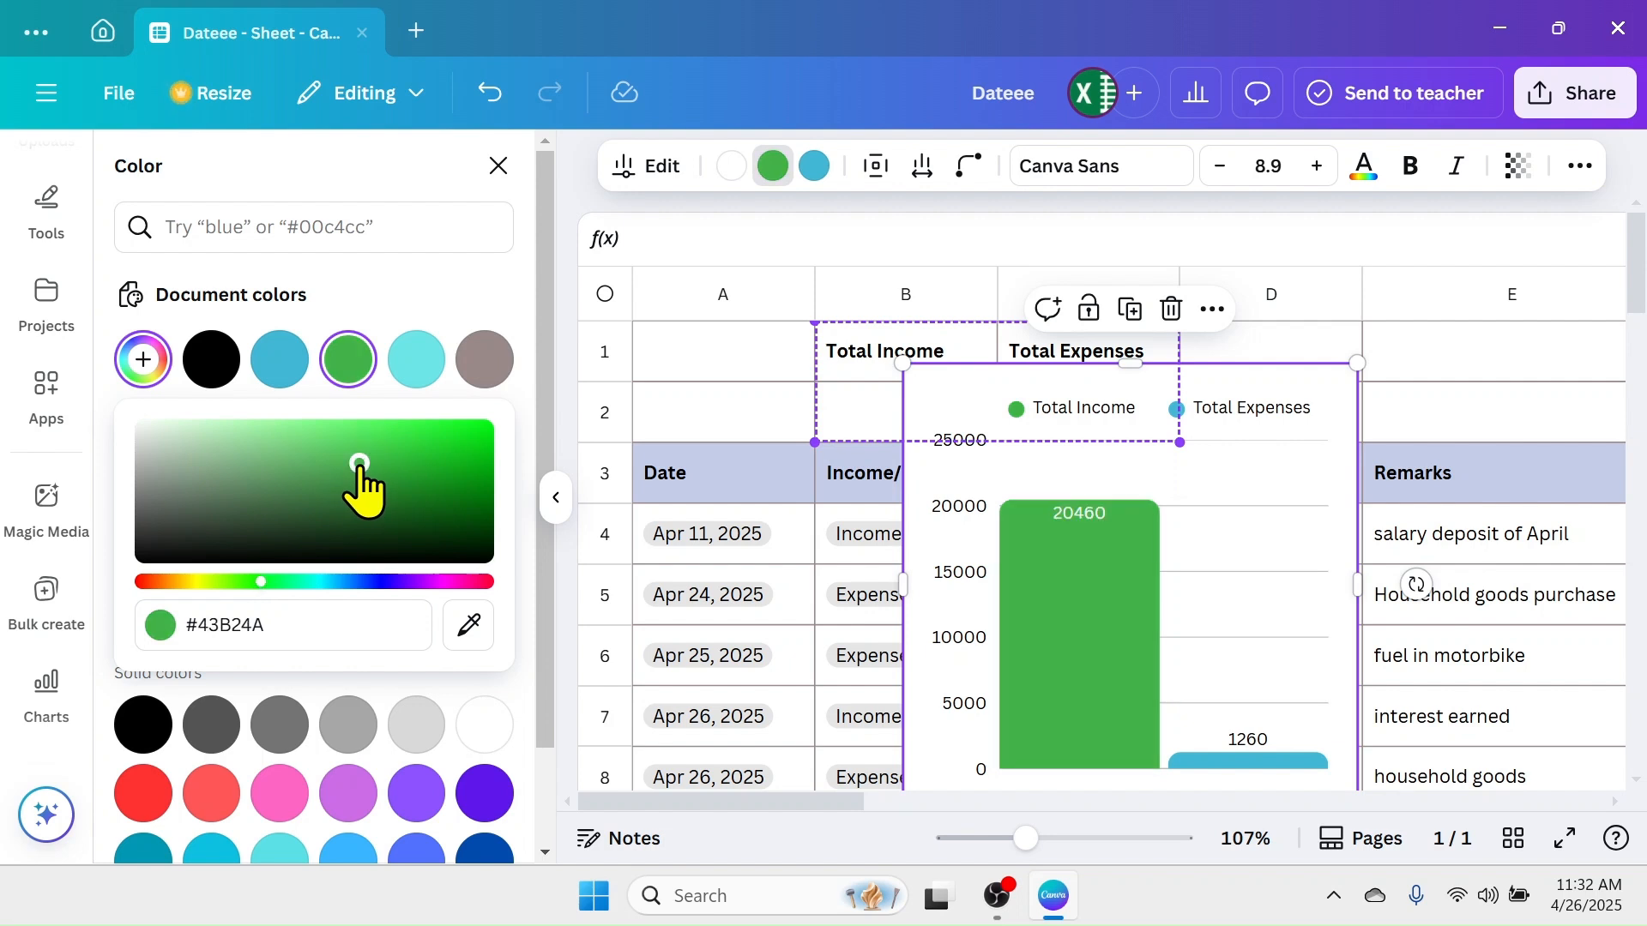
Step: Change the chart's Total Expenses bar to a custom dark red, #BB2C3D
{"action": "left_click", "coordinate": [814, 165]}
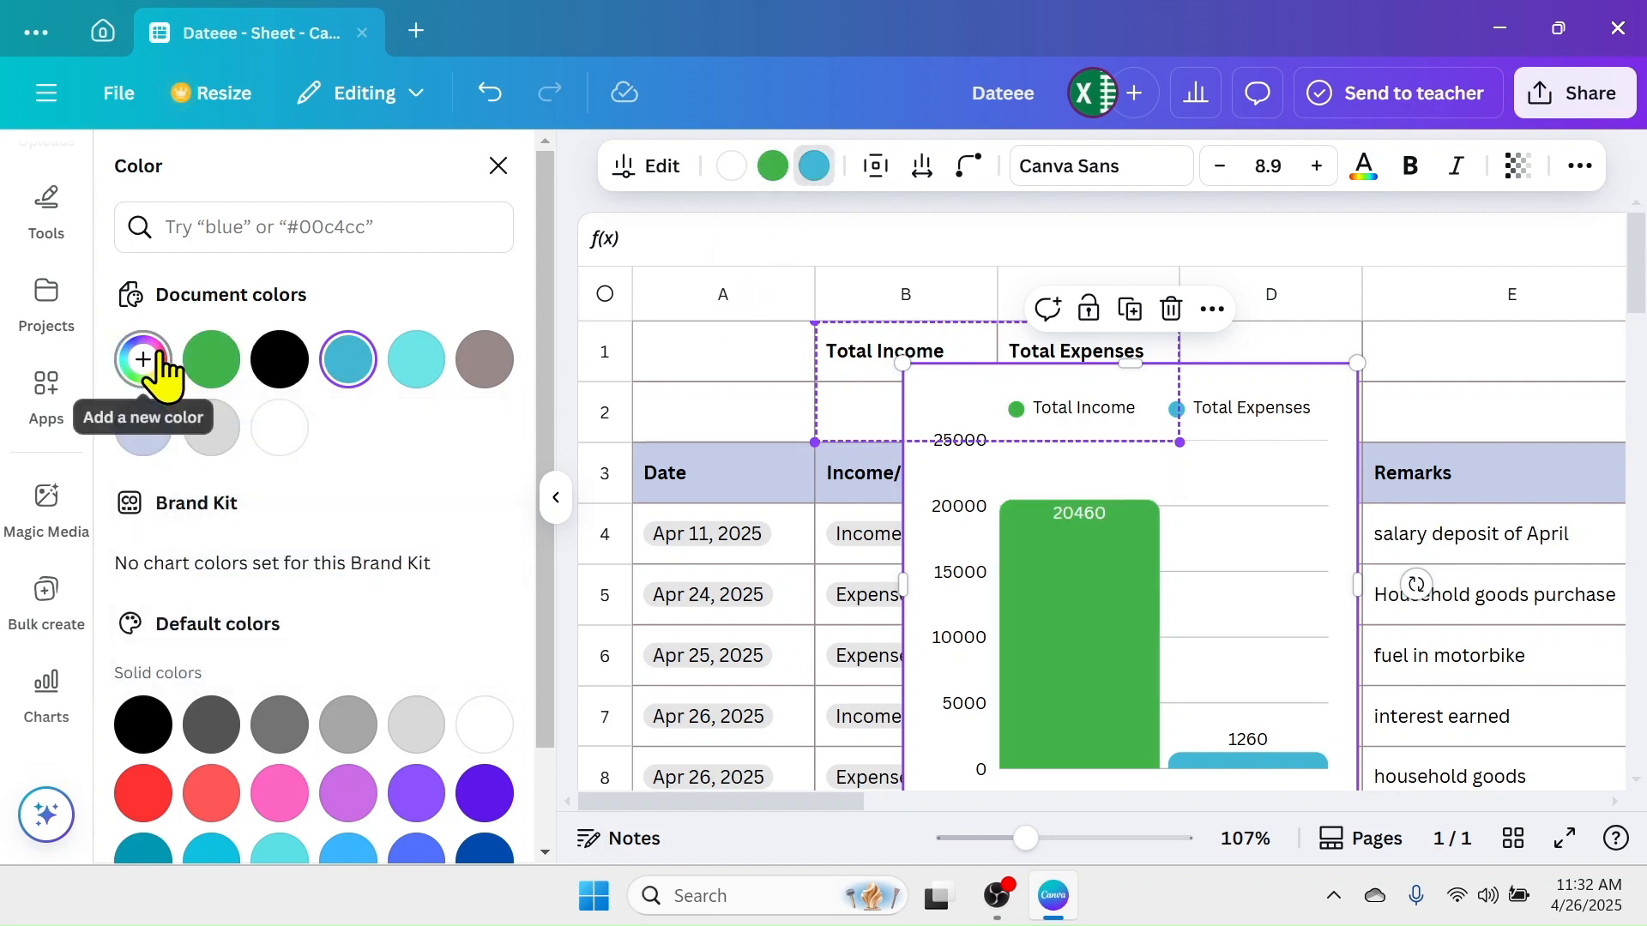
{"action": "left_click", "coordinate": [144, 359]}
{"action": "left_click", "coordinate": [479, 582]}
{"action": "left_click", "coordinate": [409, 459]}
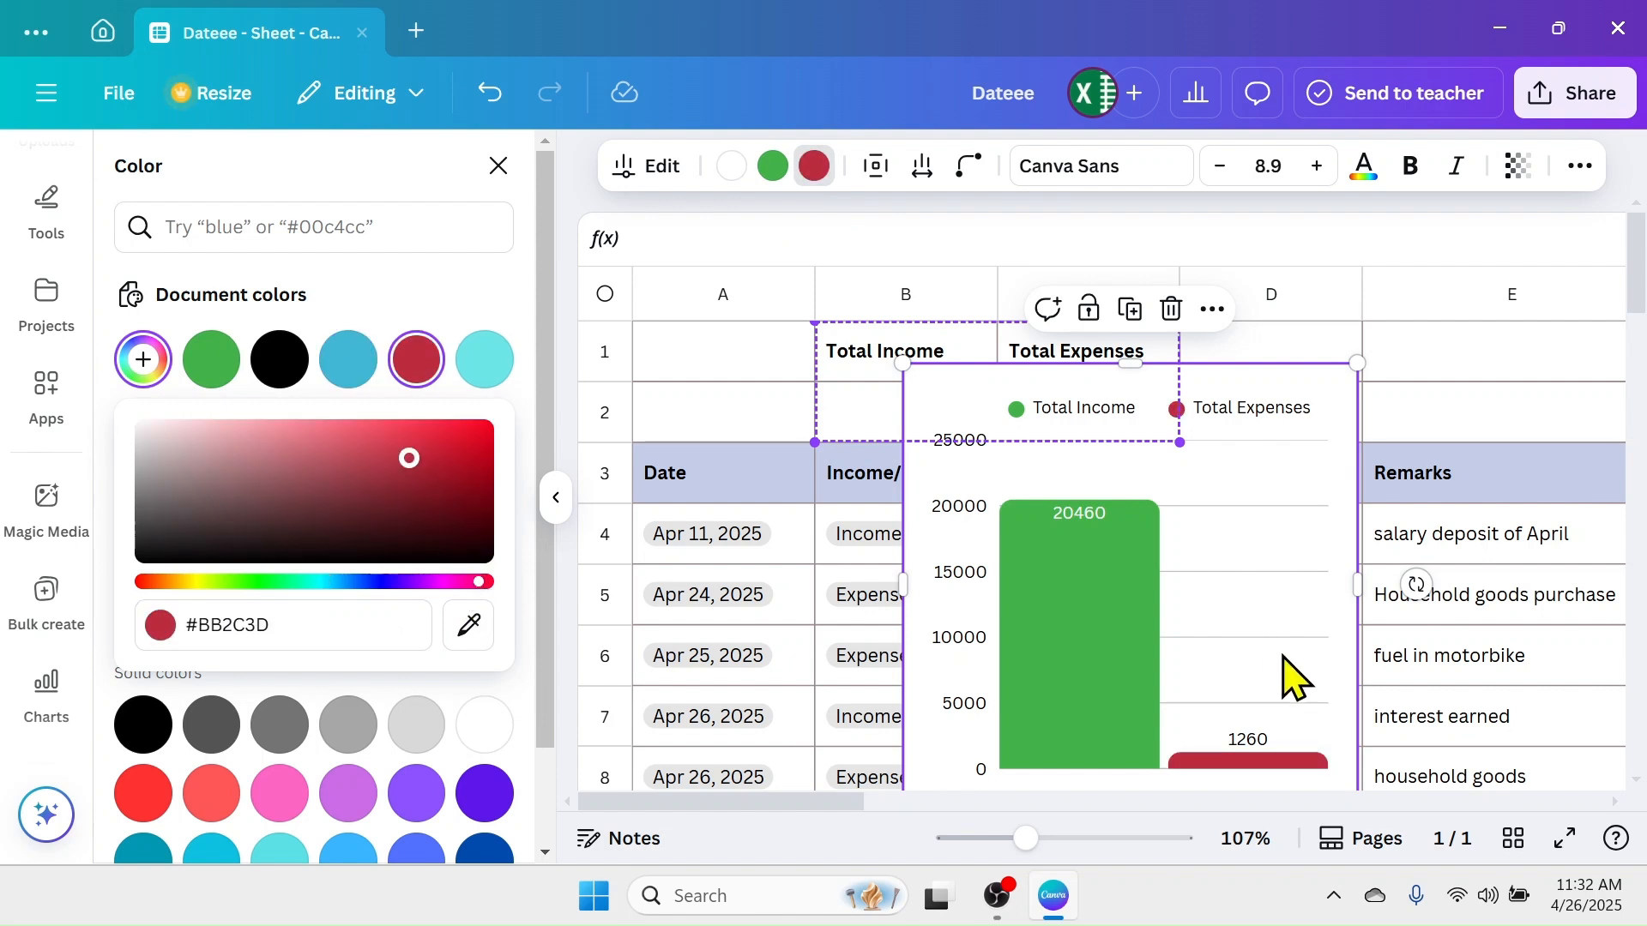
{"action": "left_click", "coordinate": [1340, 412]}
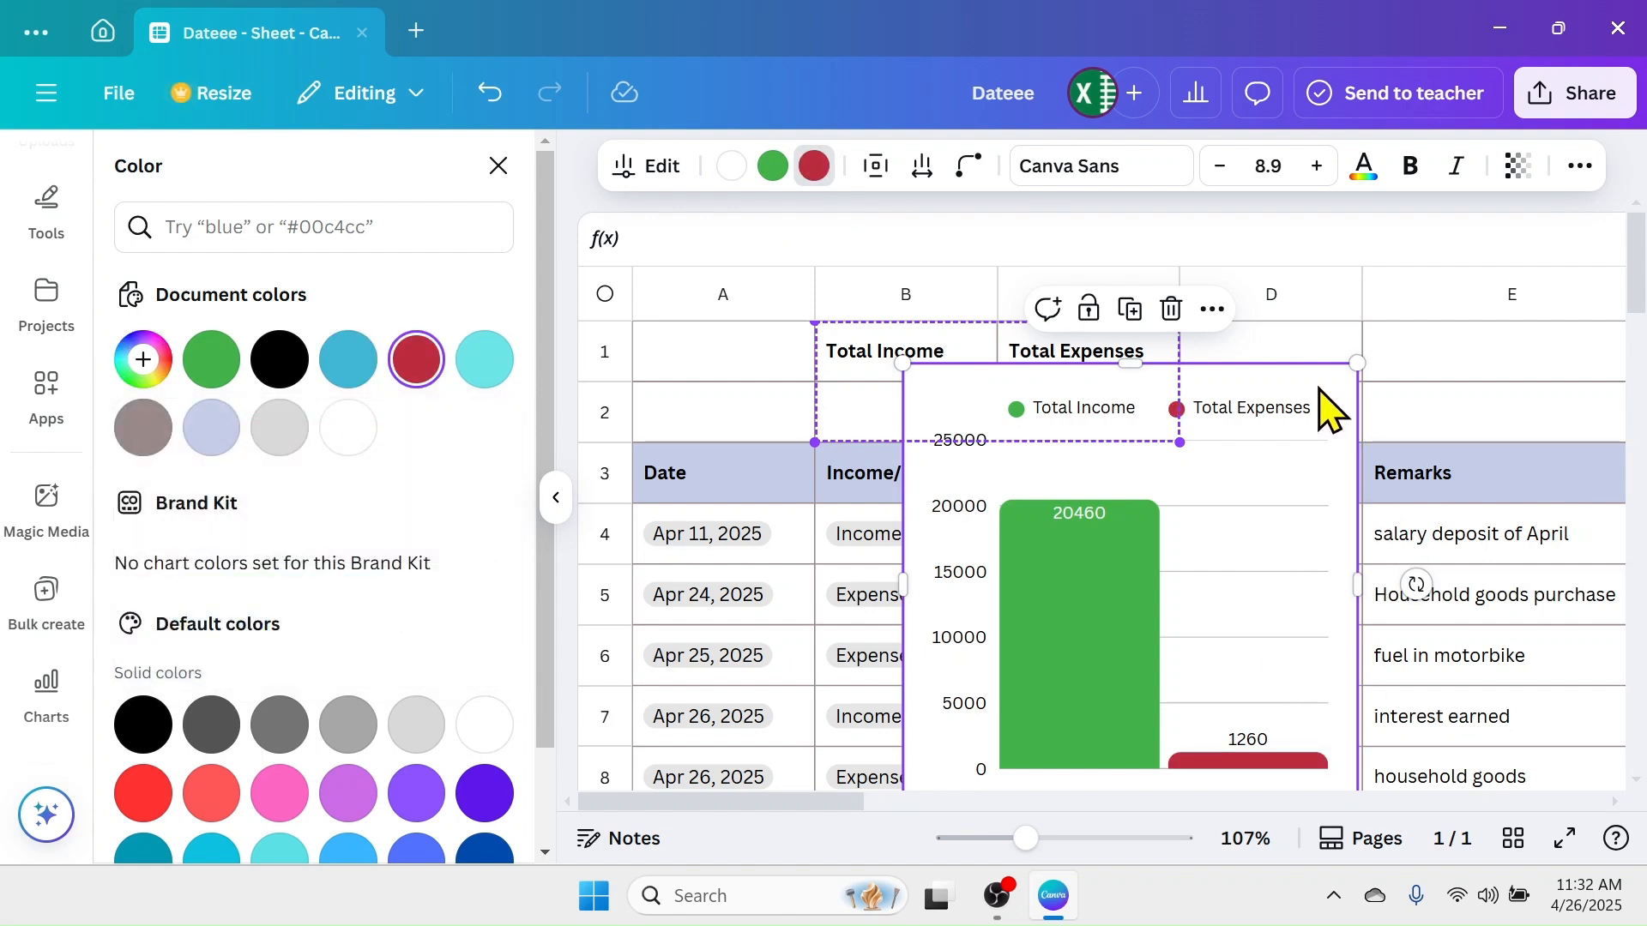
Step: Set the chart's background to a custom light pink, #E4BBBB, and collapse the colour settings
{"action": "left_click", "coordinate": [732, 176]}
{"action": "left_click", "coordinate": [146, 361]}
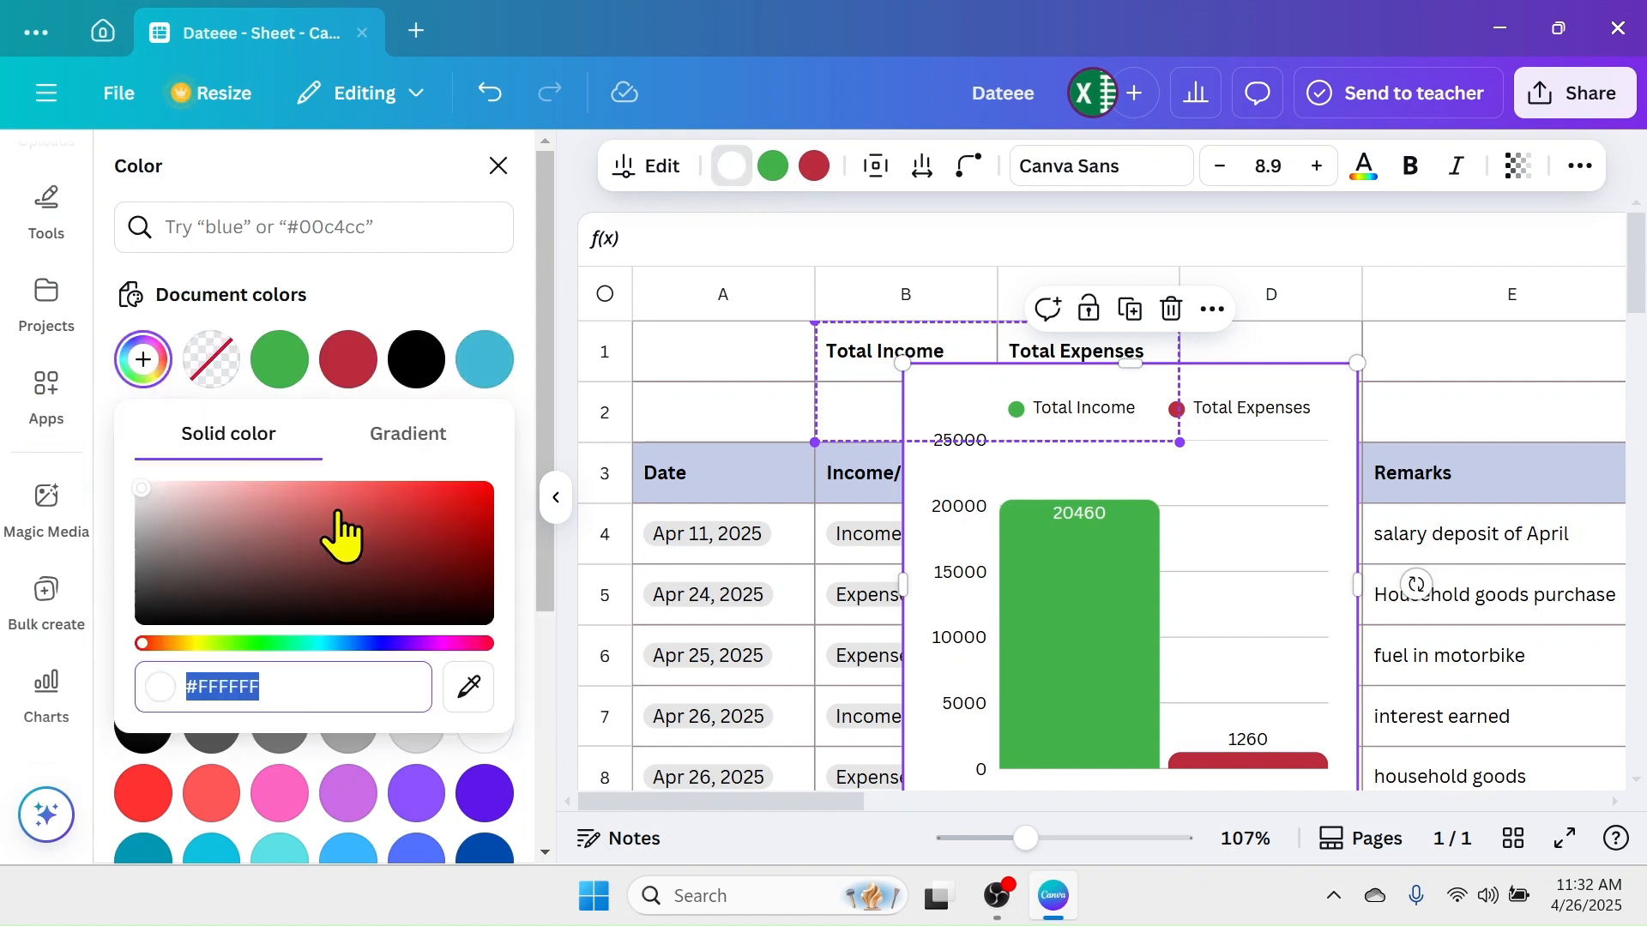
{"action": "mouse_move", "coordinate": [265, 532]}
{"action": "left_mouse_down"}
{"action": "mouse_move", "coordinate": [213, 551]}
{"action": "mouse_move", "coordinate": [183, 503]}
{"action": "mouse_move", "coordinate": [199, 497]}
{"action": "left_mouse_up"}
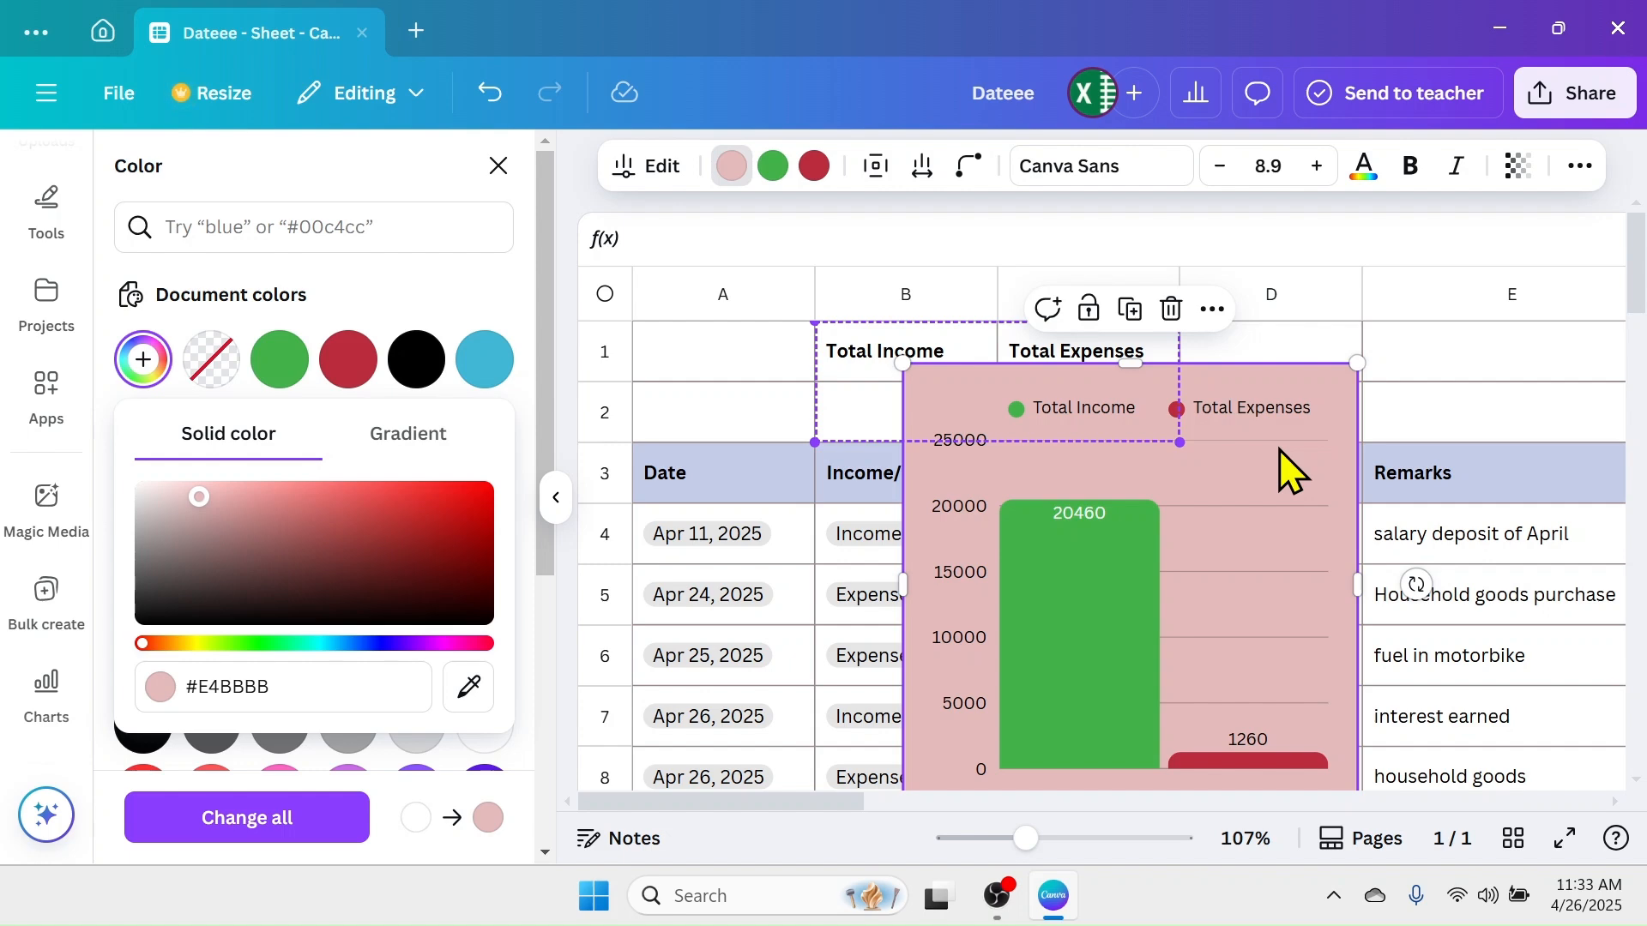
{"action": "left_click", "coordinate": [556, 506]}
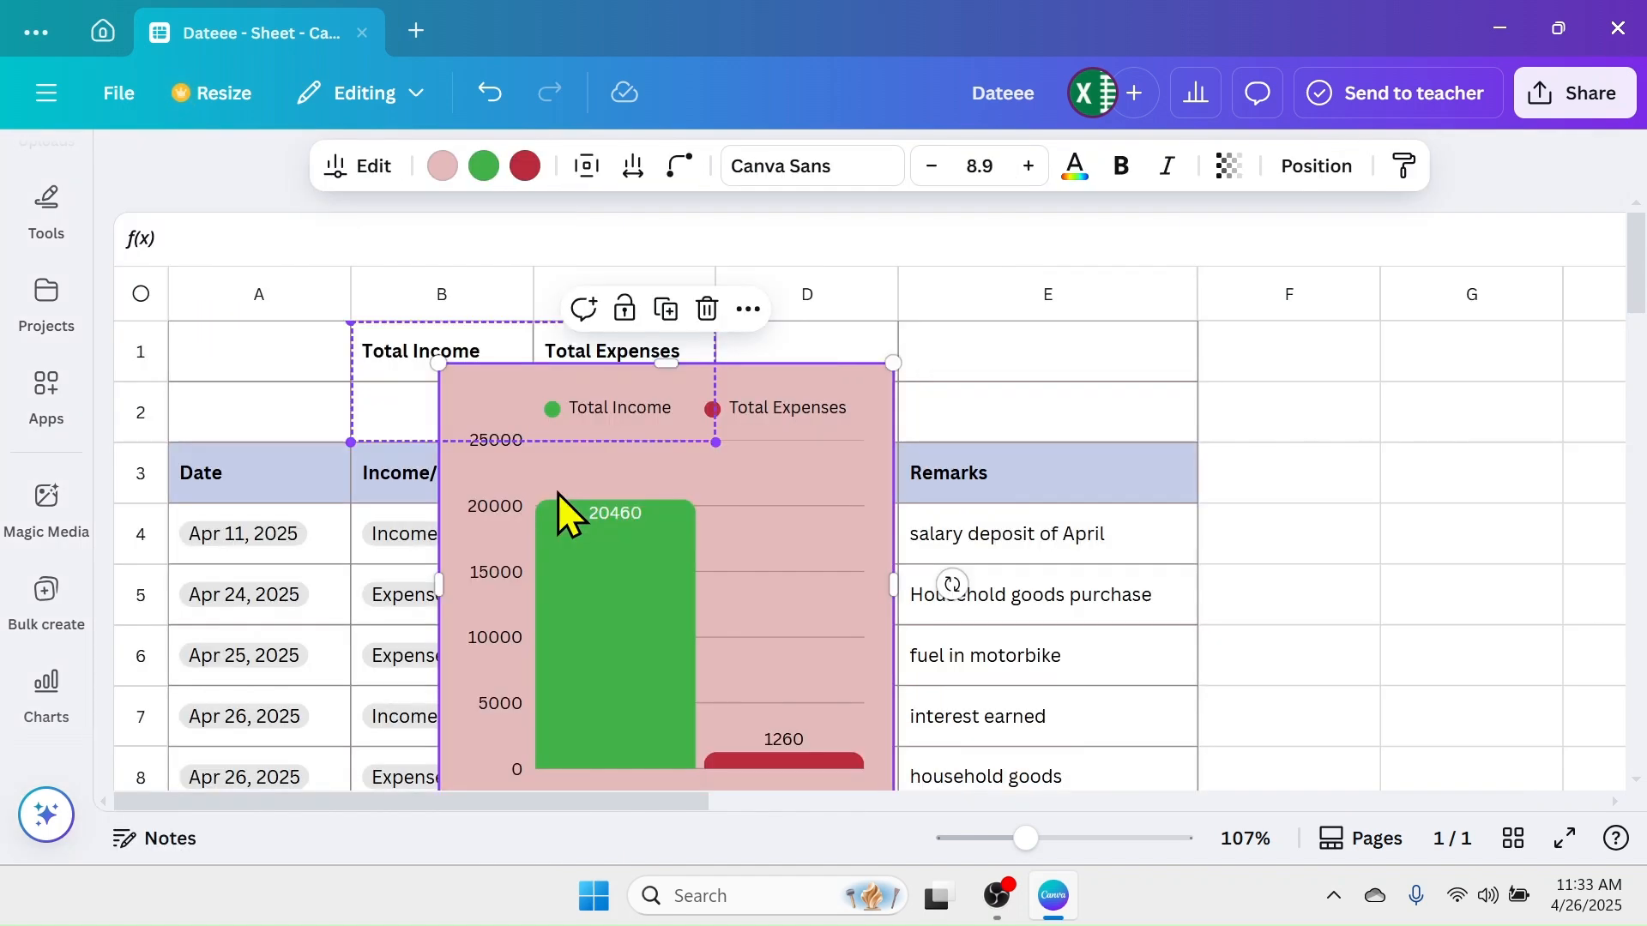
Step: Shrink the bar chart and move it beside the table, over columns F and G, then deselect it
{"action": "left_click_drag", "start_coordinate": [839, 383], "coordinate": [1501, 448]}
{"action": "left_click", "coordinate": [1308, 743]}
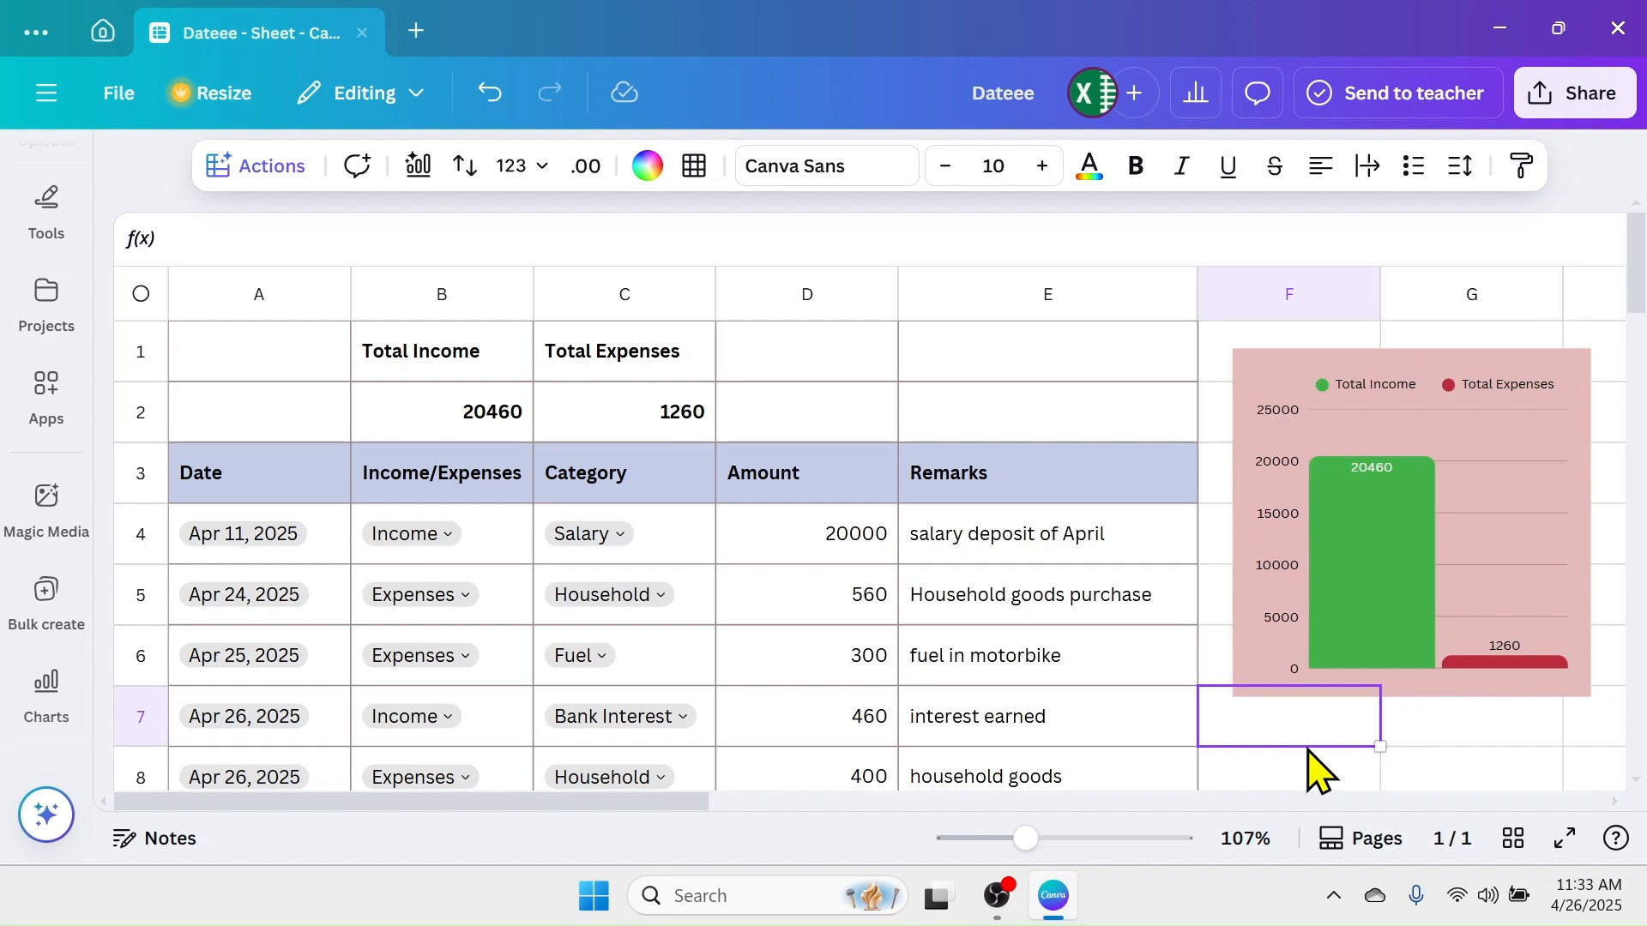
Step: Look through the available sheet actions and start Import data
{"action": "left_click", "coordinate": [257, 168]}
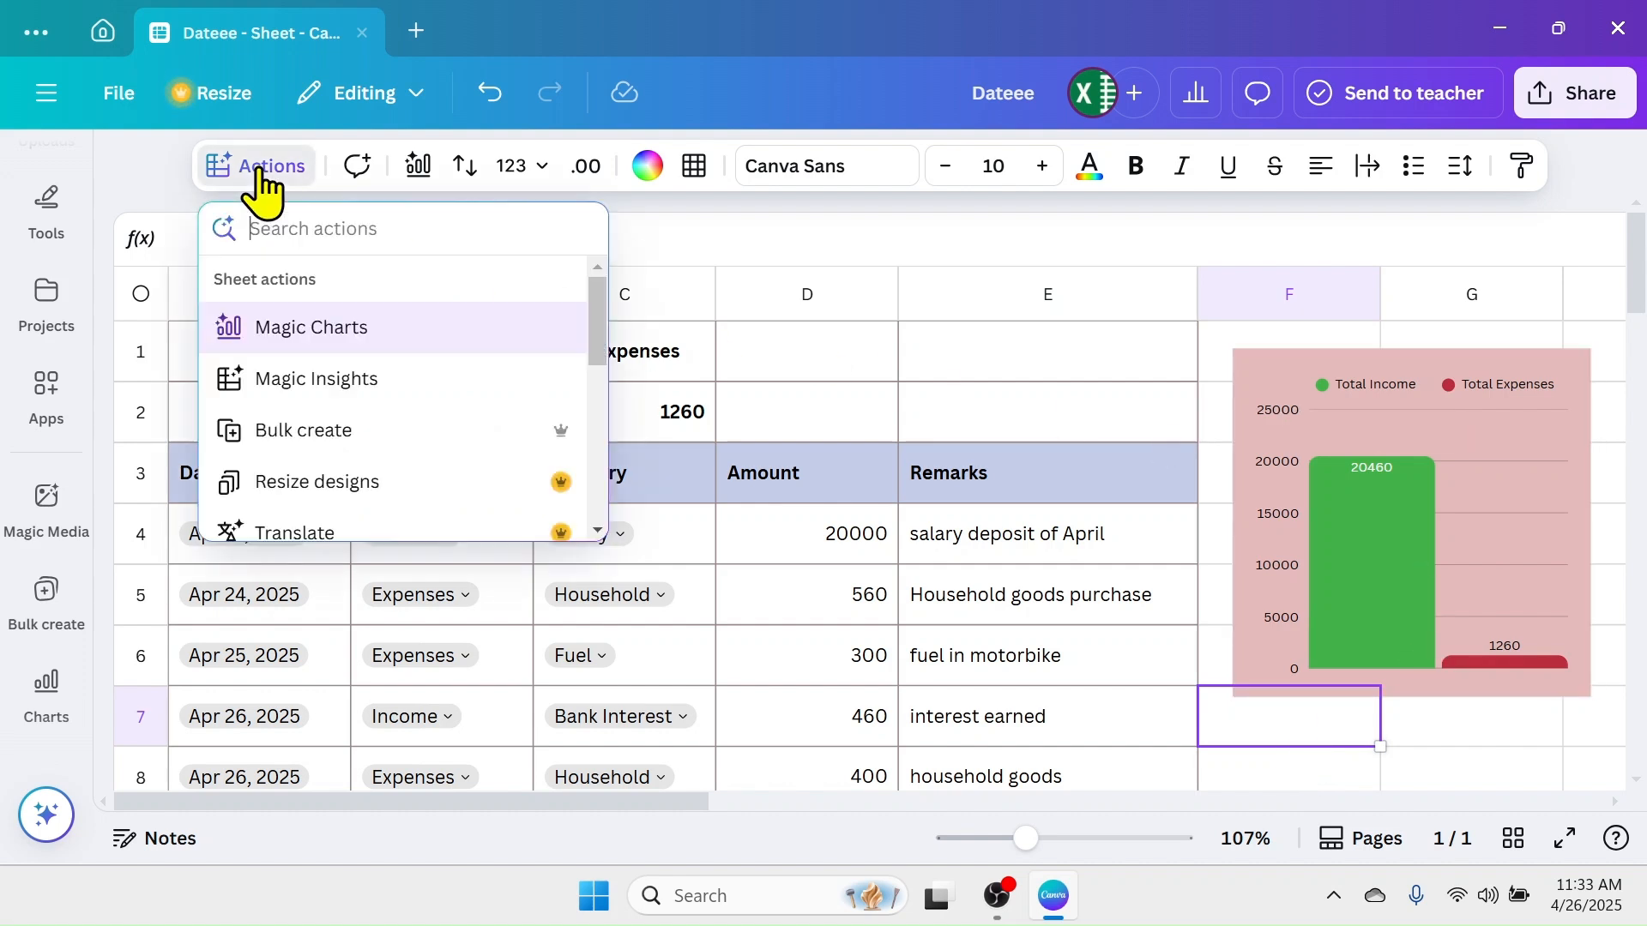
{"action": "scroll", "coordinate": [336, 407], "scroll_direction": "down", "scroll_amount": 5}
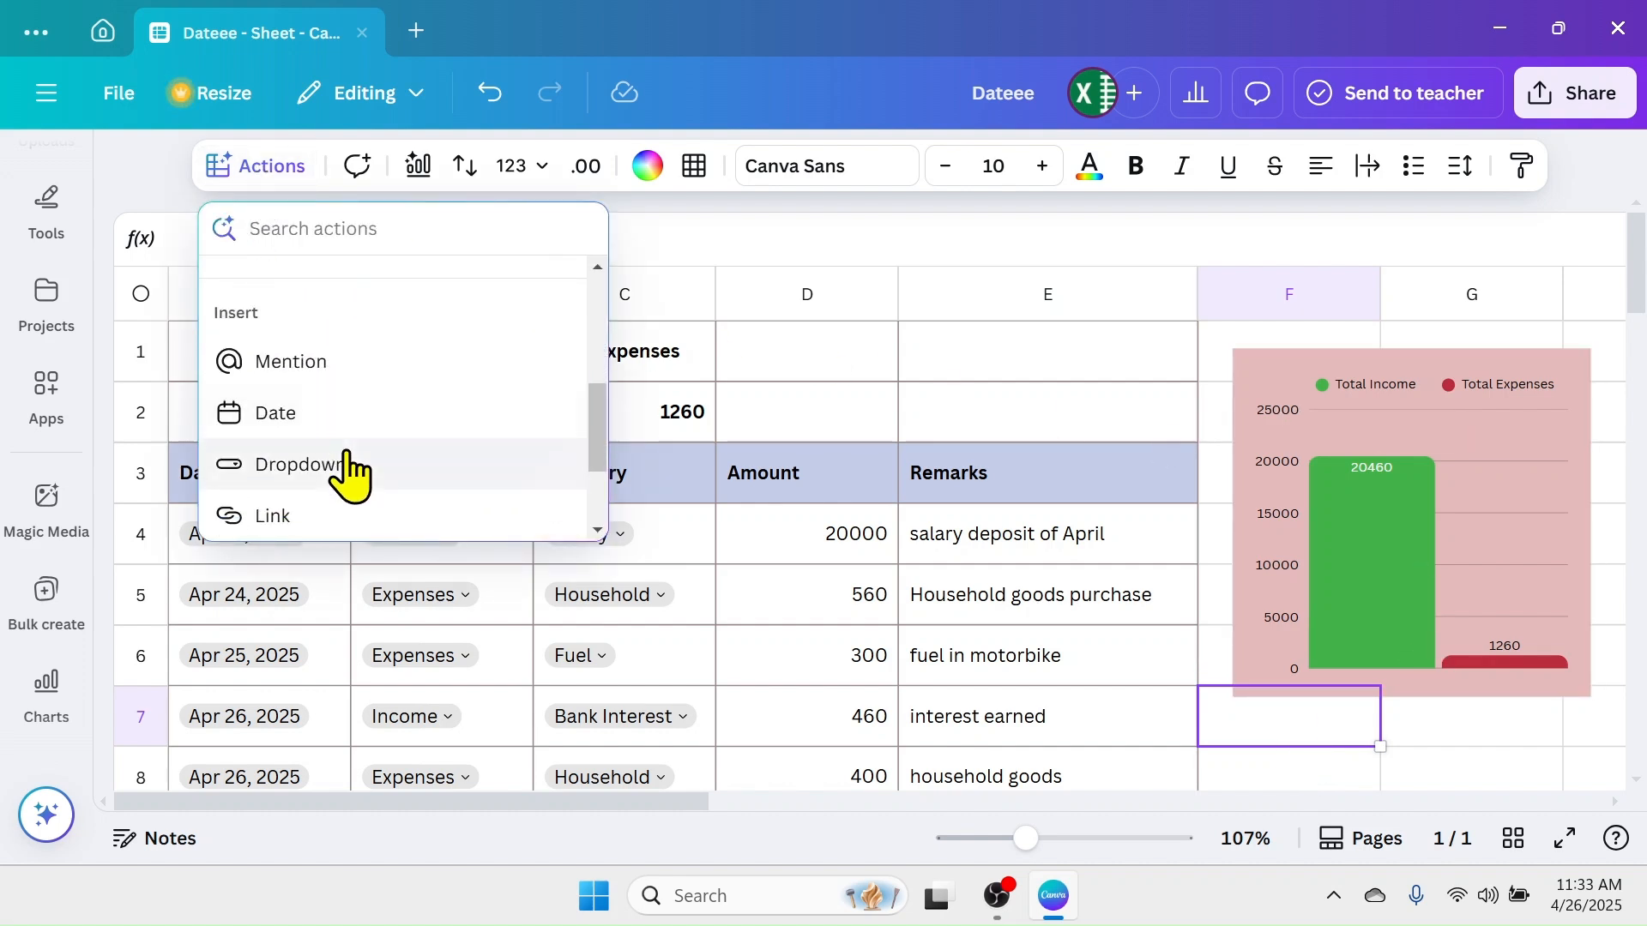
{"action": "scroll", "coordinate": [350, 467], "scroll_direction": "down", "scroll_amount": 3}
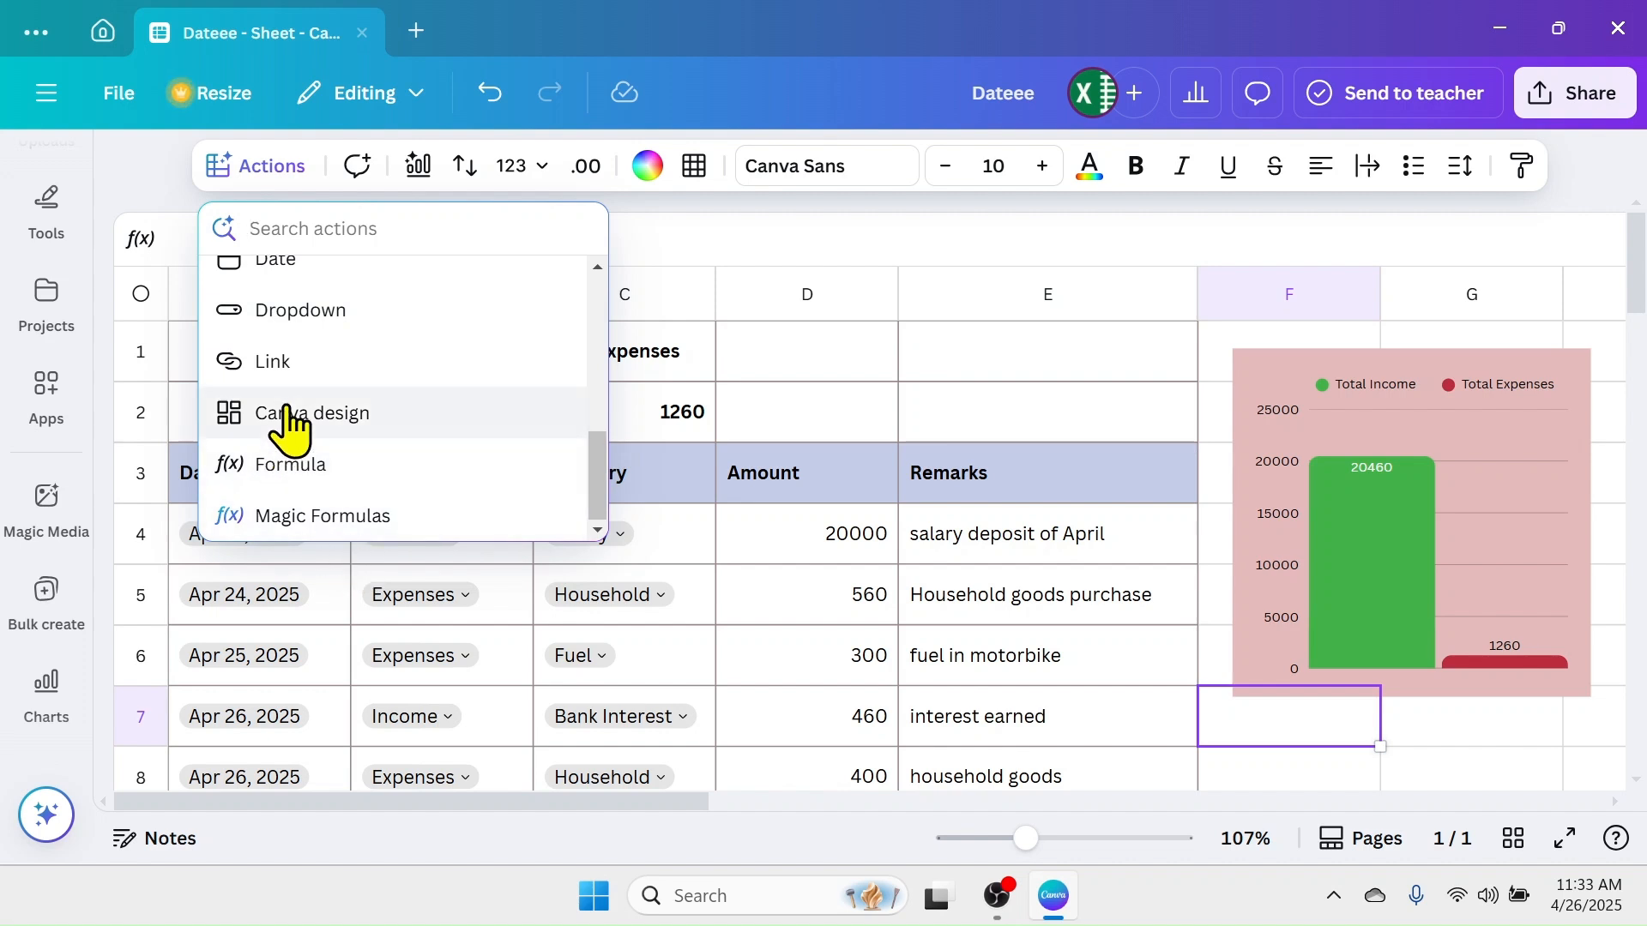
{"action": "scroll", "coordinate": [291, 421], "scroll_direction": "up", "scroll_amount": 3}
{"action": "scroll", "coordinate": [335, 498], "scroll_direction": "up", "scroll_amount": 3}
{"action": "scroll", "coordinate": [361, 515], "scroll_direction": "down", "scroll_amount": 2}
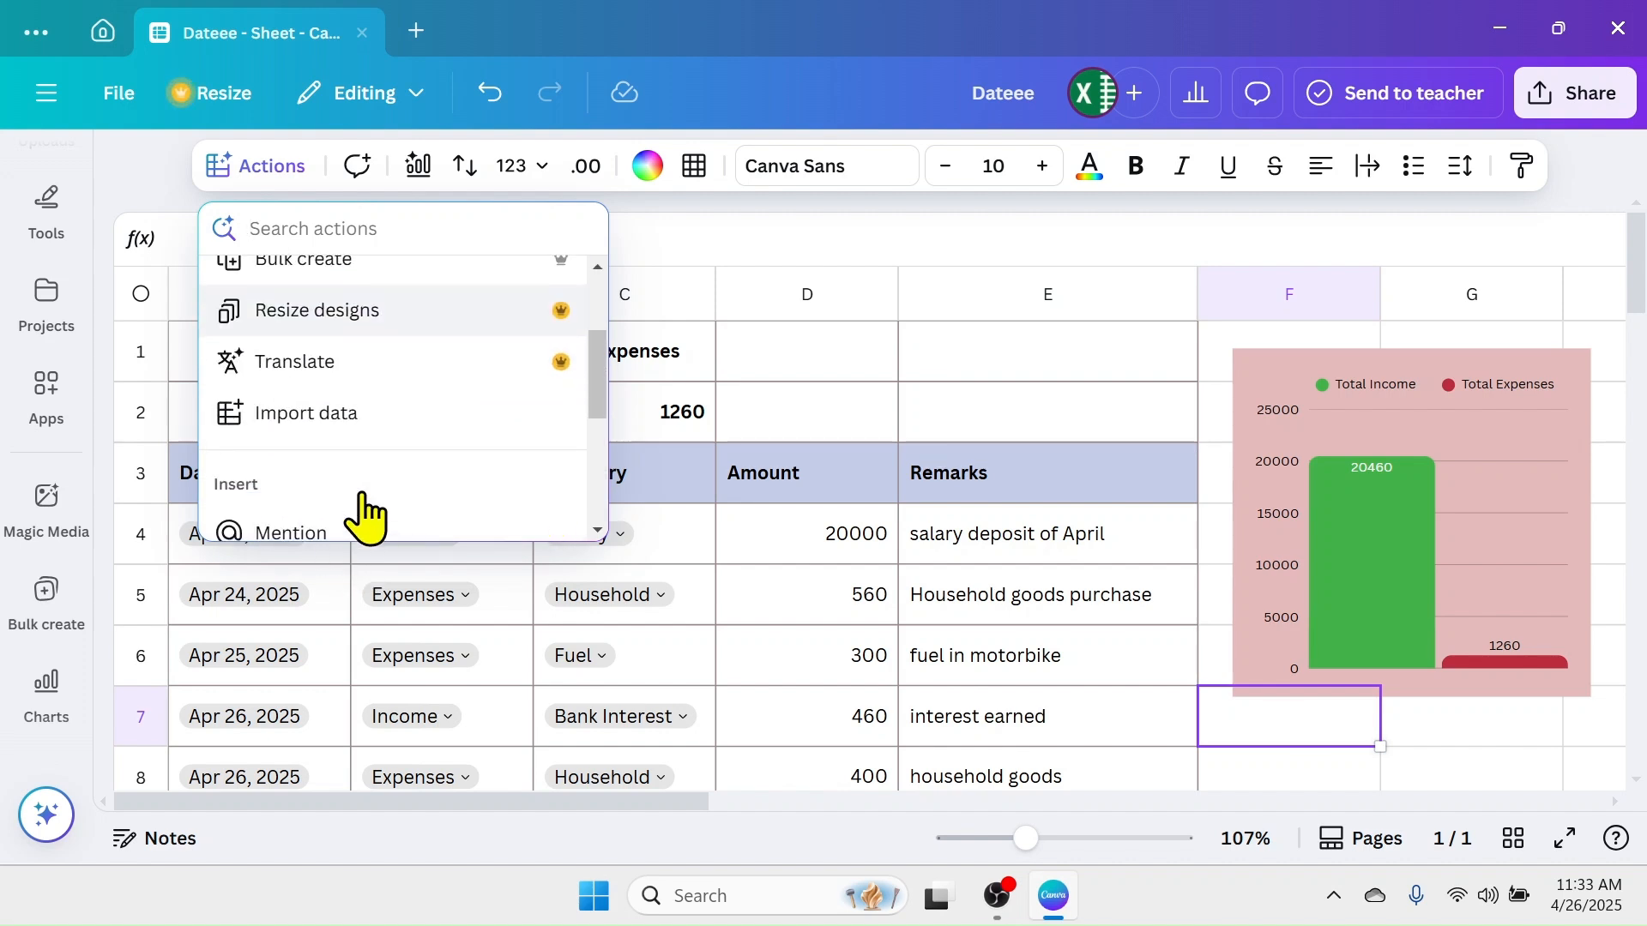
{"action": "left_click", "coordinate": [300, 414]}
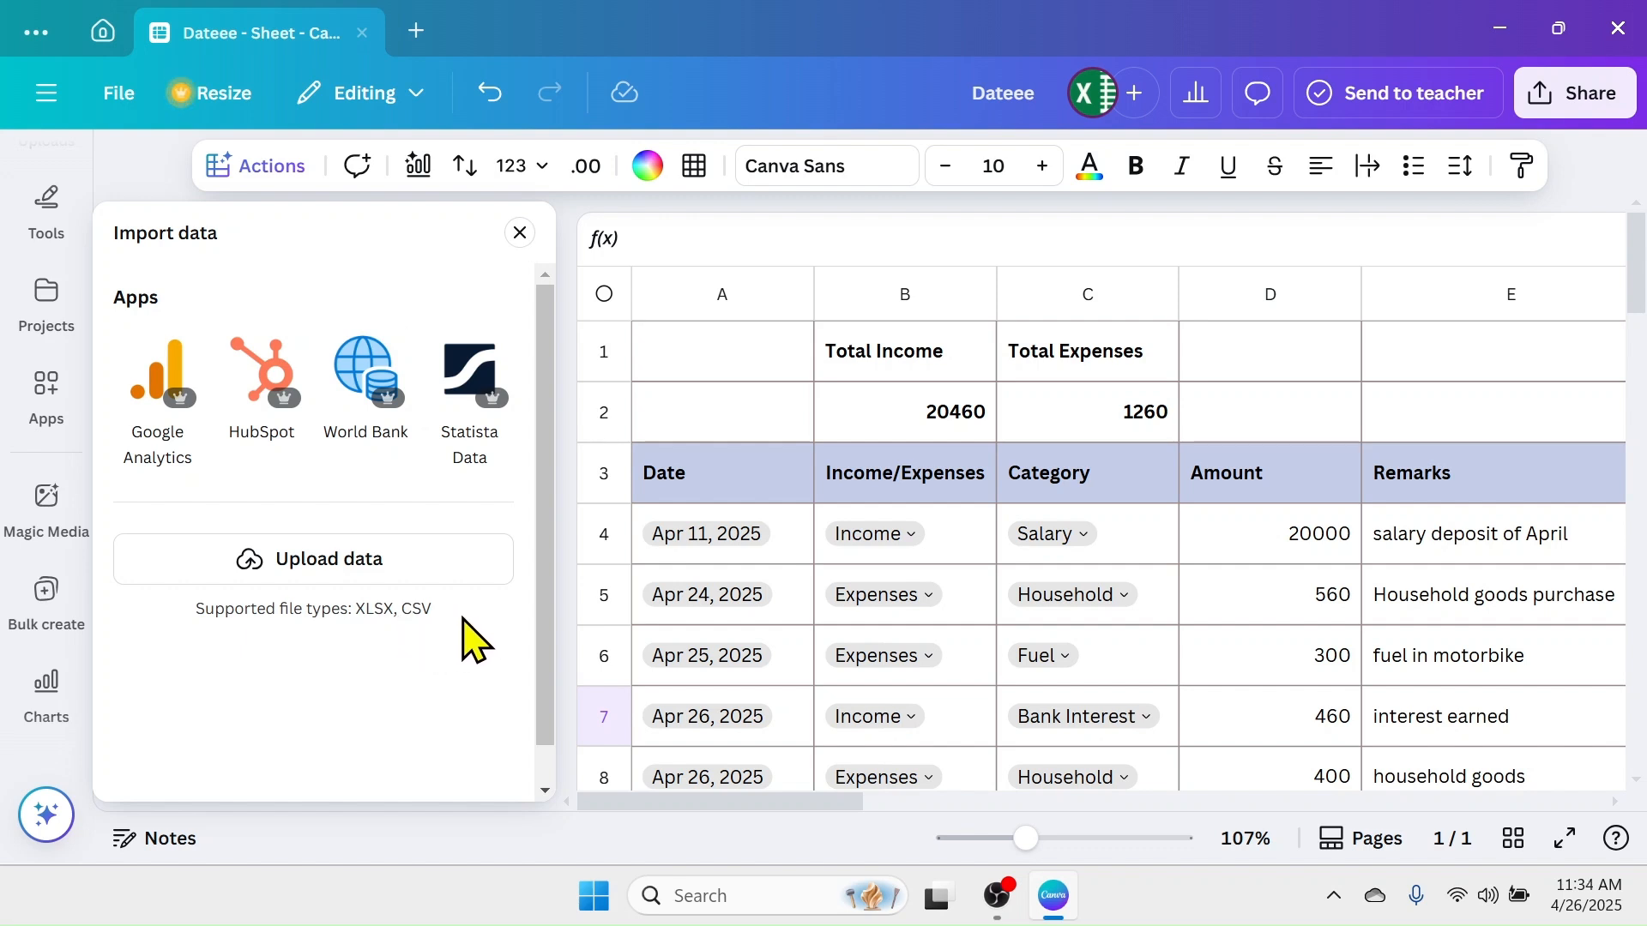
Step: Upload the "sales data" Excel file from the Desktop folder
{"action": "left_click", "coordinate": [327, 557]}
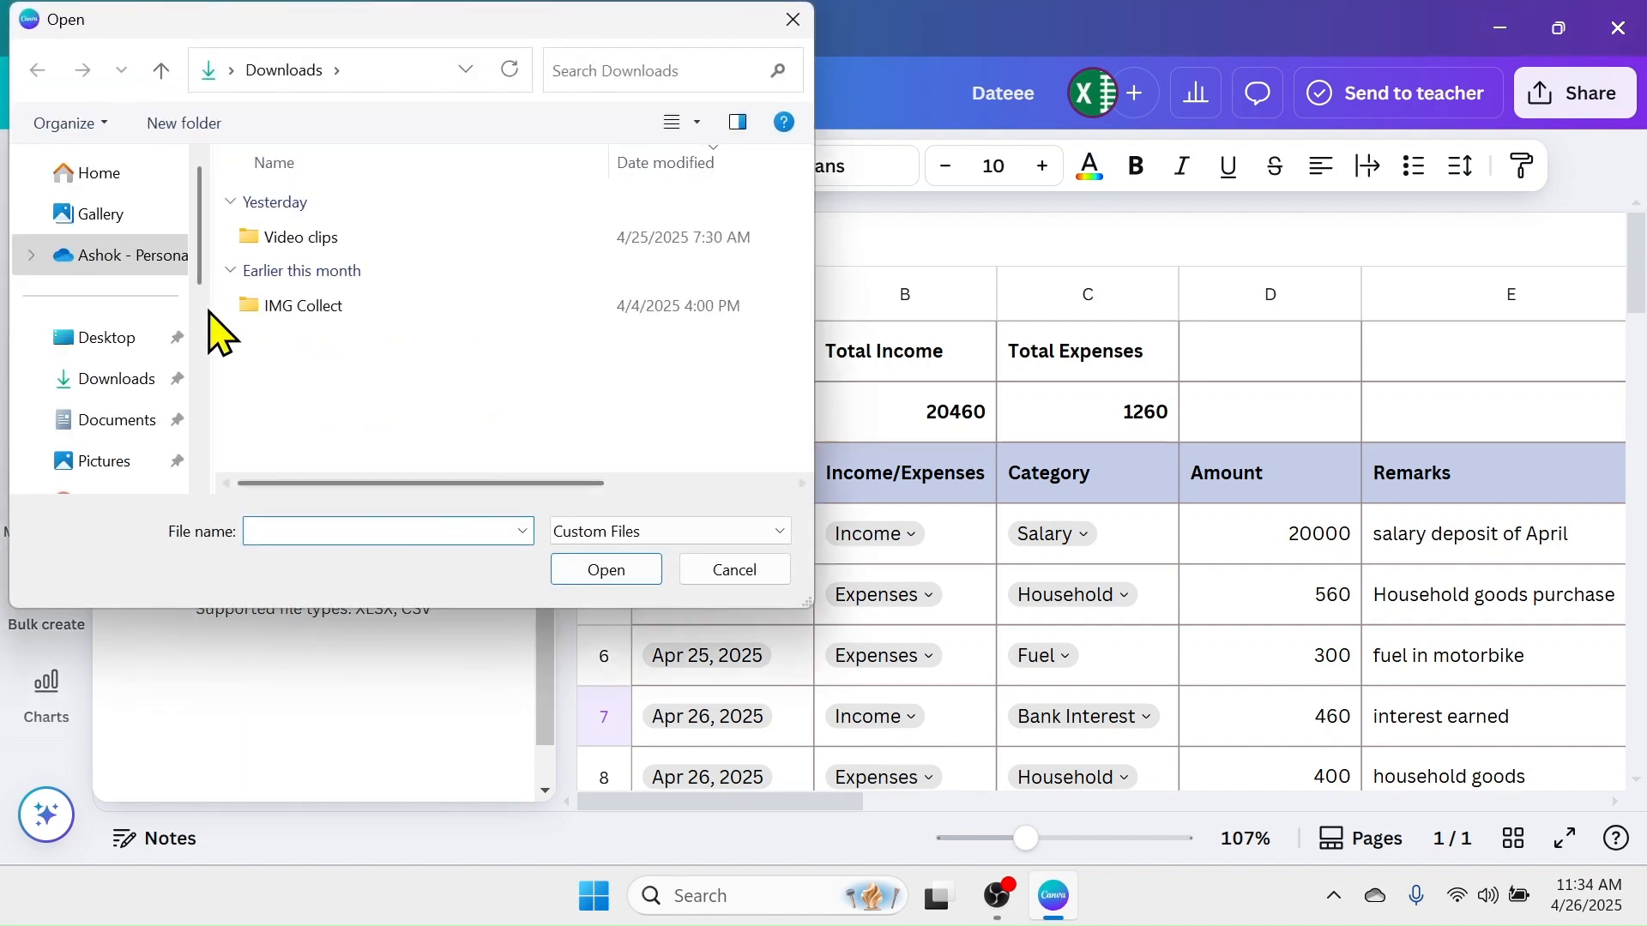
{"action": "left_click", "coordinate": [96, 339]}
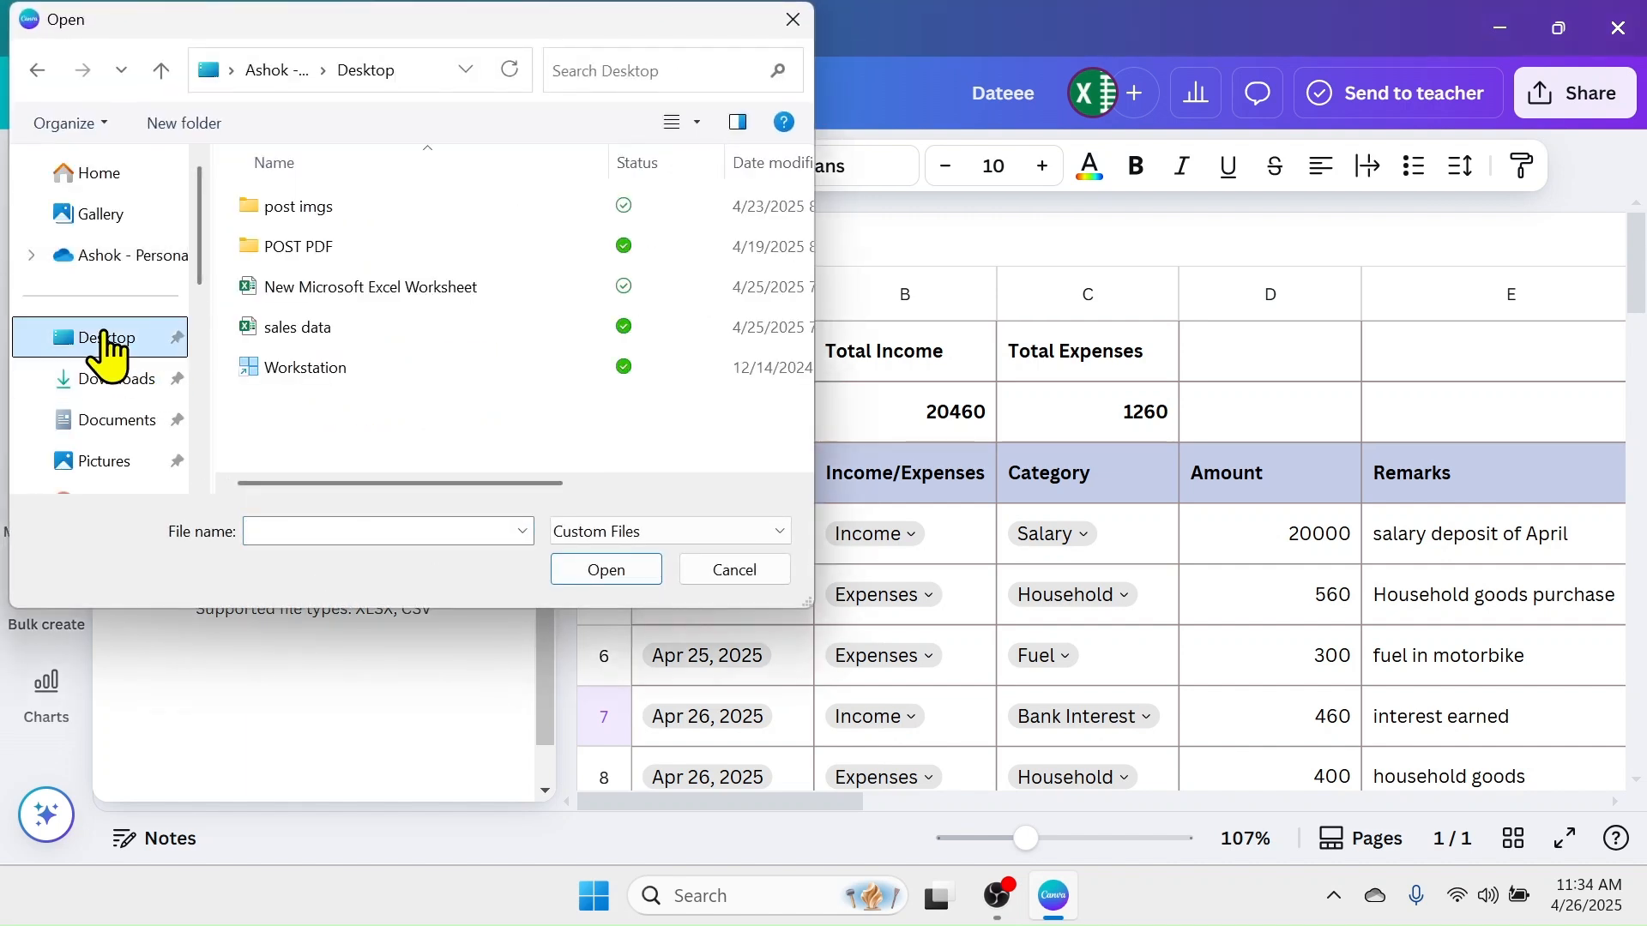
{"action": "double_click", "coordinate": [313, 327]}
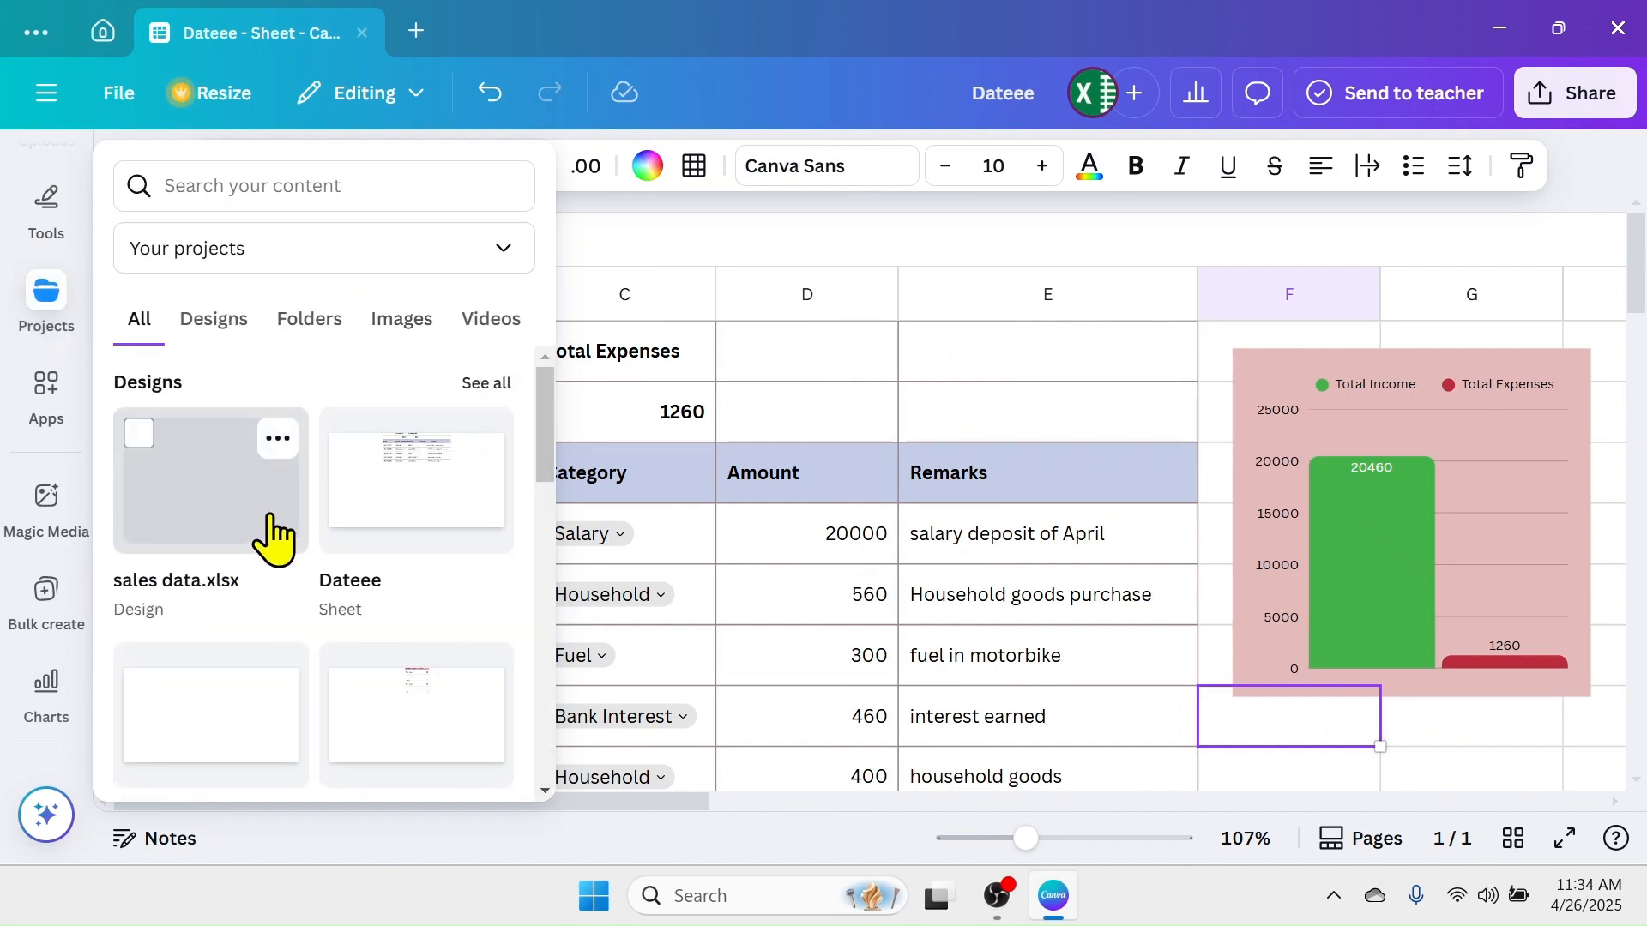
Step: Add the uploaded sales data.xlsx design as a new page and close the projects list
{"action": "left_click", "coordinate": [208, 493]}
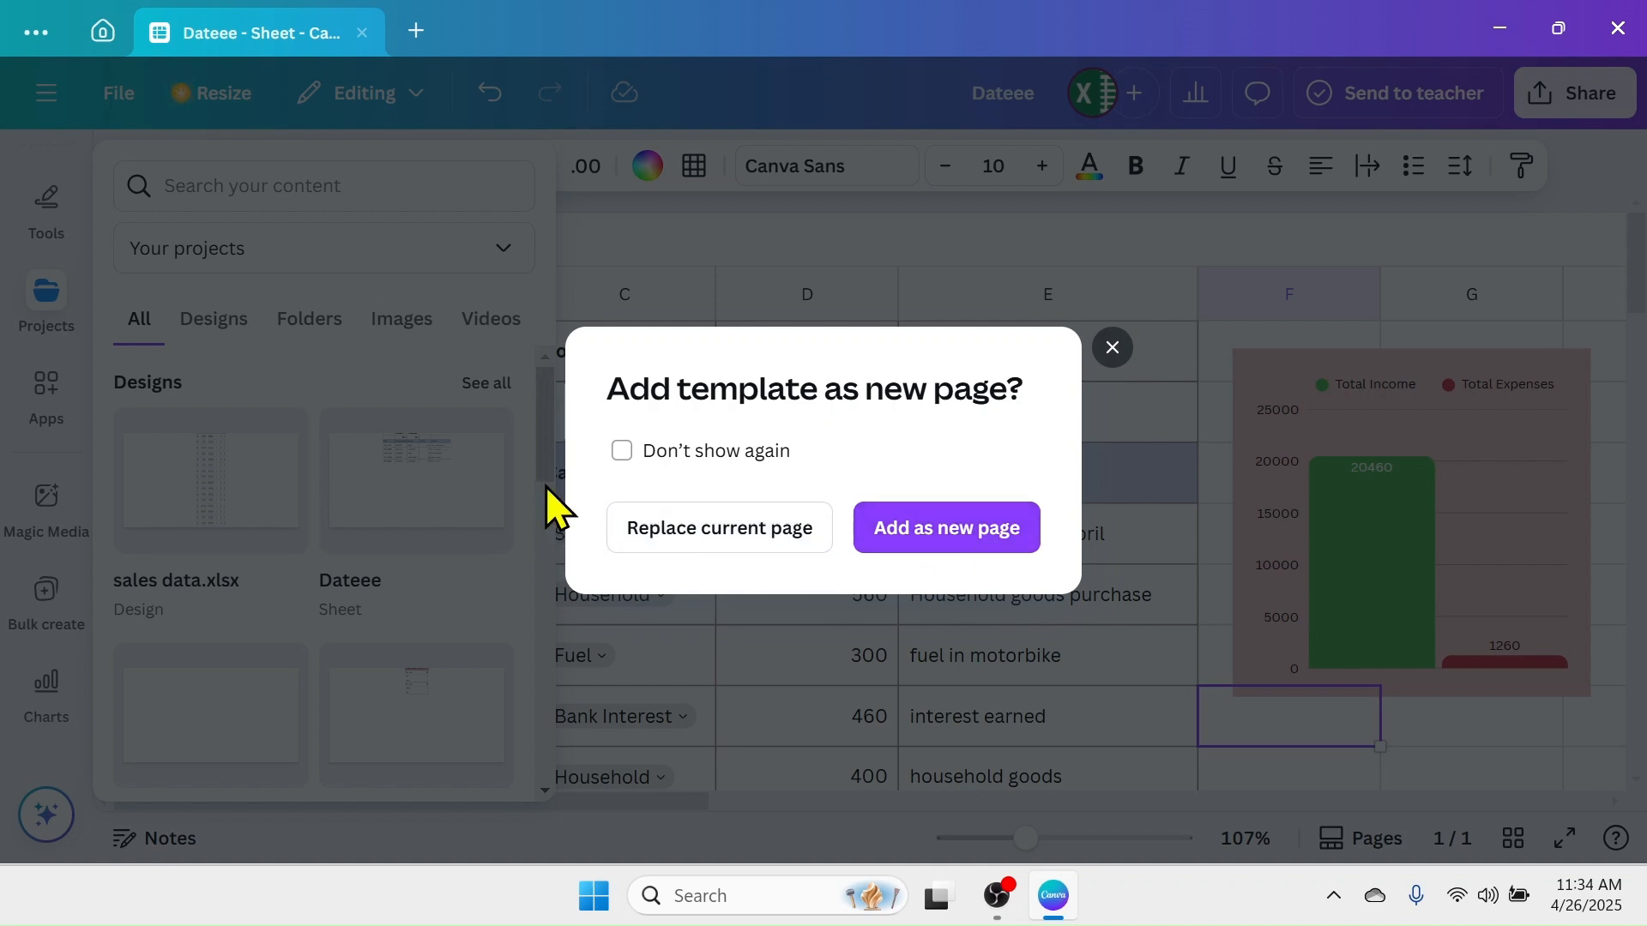
{"action": "left_click", "coordinate": [952, 539]}
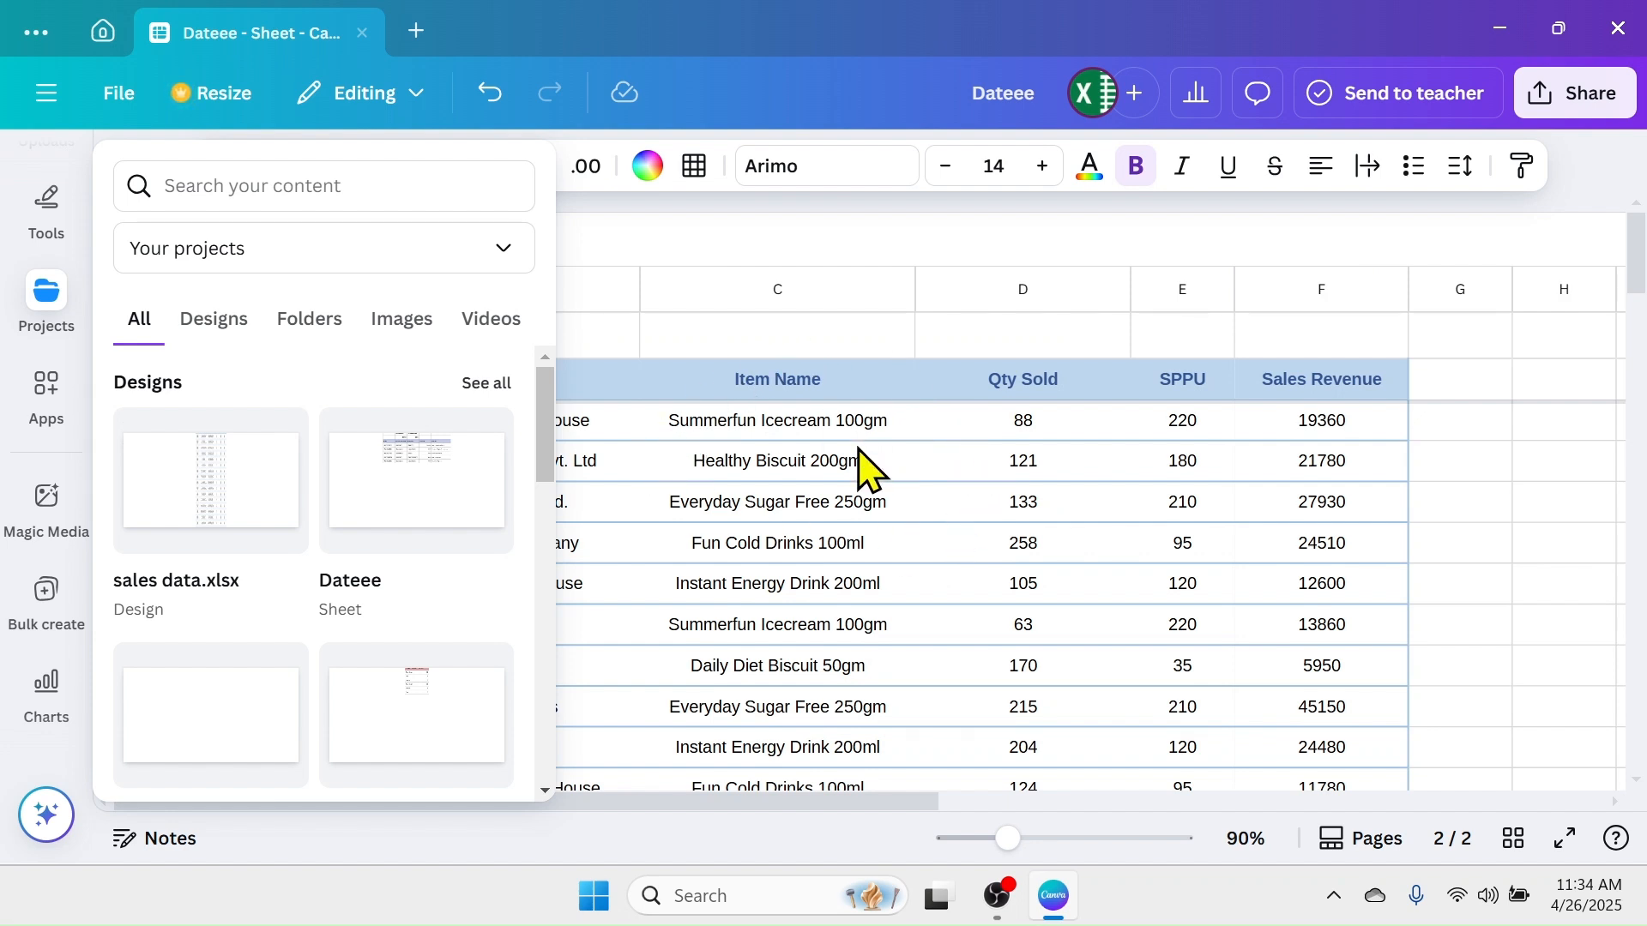
{"action": "left_click", "coordinate": [1441, 470]}
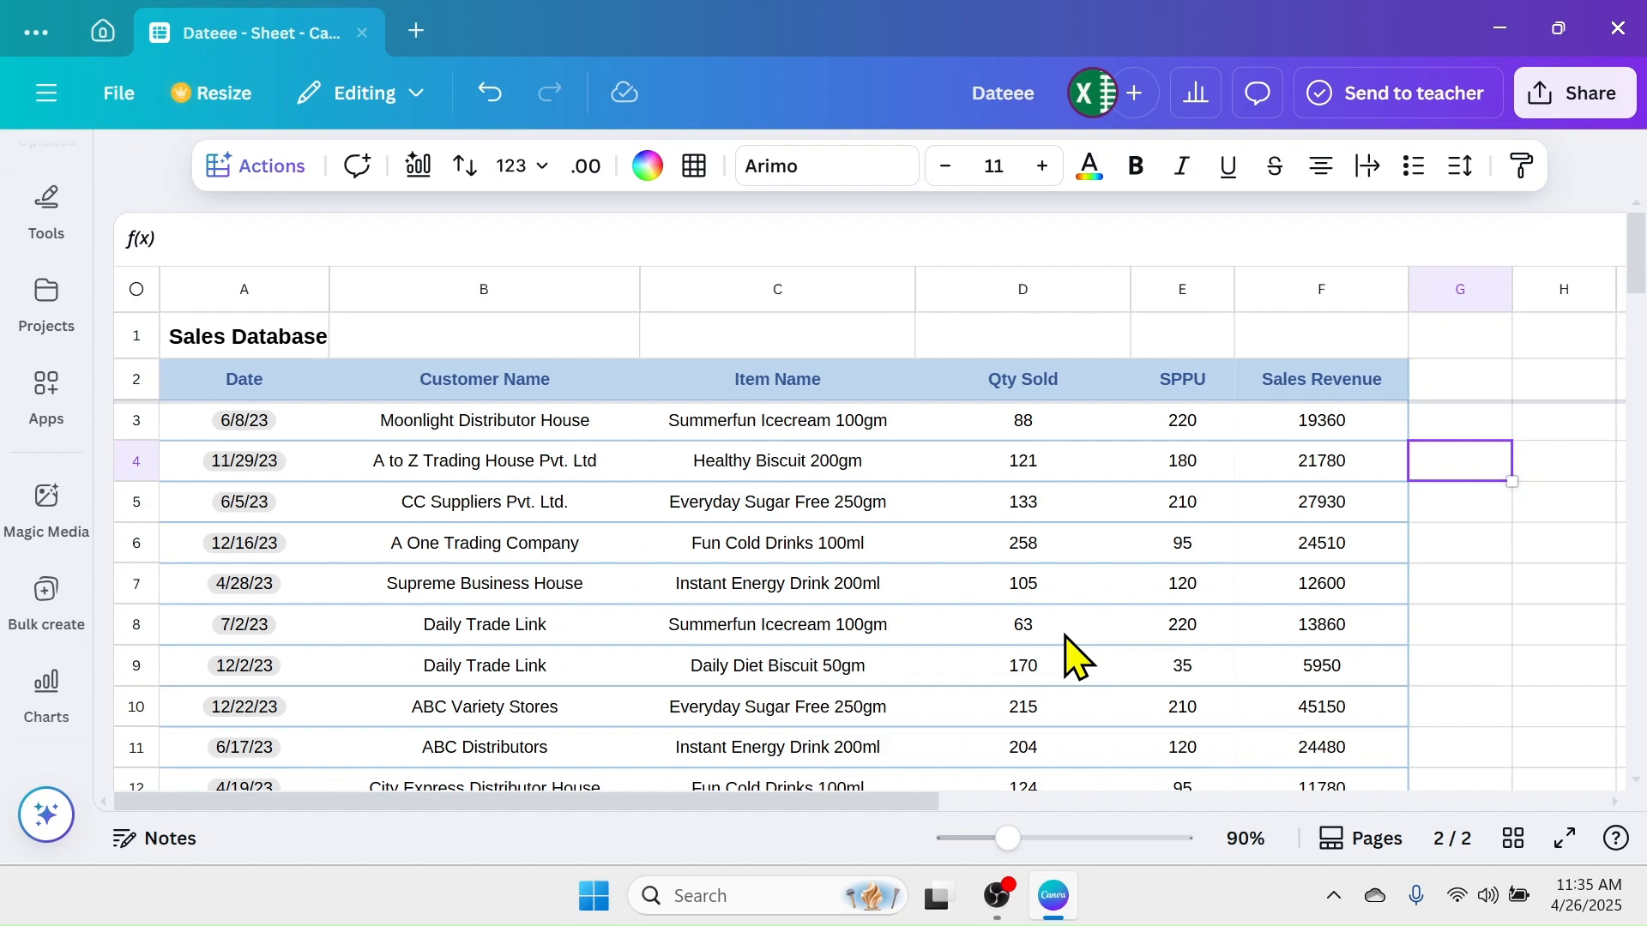
{"action": "left_click", "coordinate": [1458, 545]}
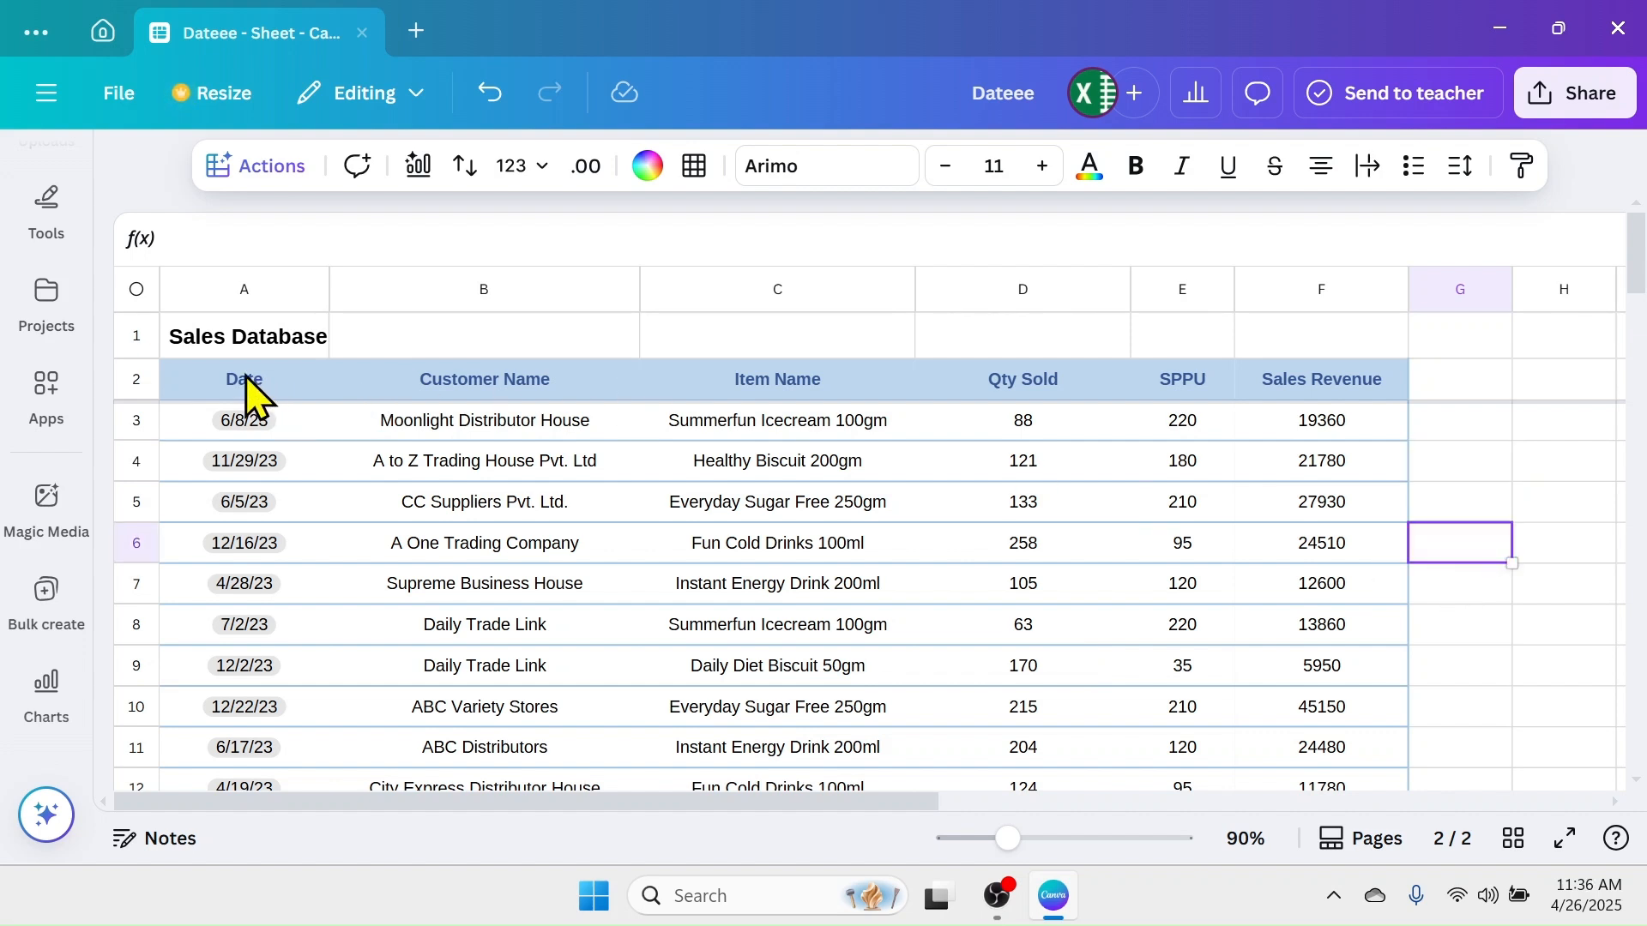
Step: Generate Magic Insights for the whole sales table, range A2:F97, without asking a specific question
{"action": "left_click_drag", "start_coordinate": [246, 384], "coordinate": [1356, 777]}
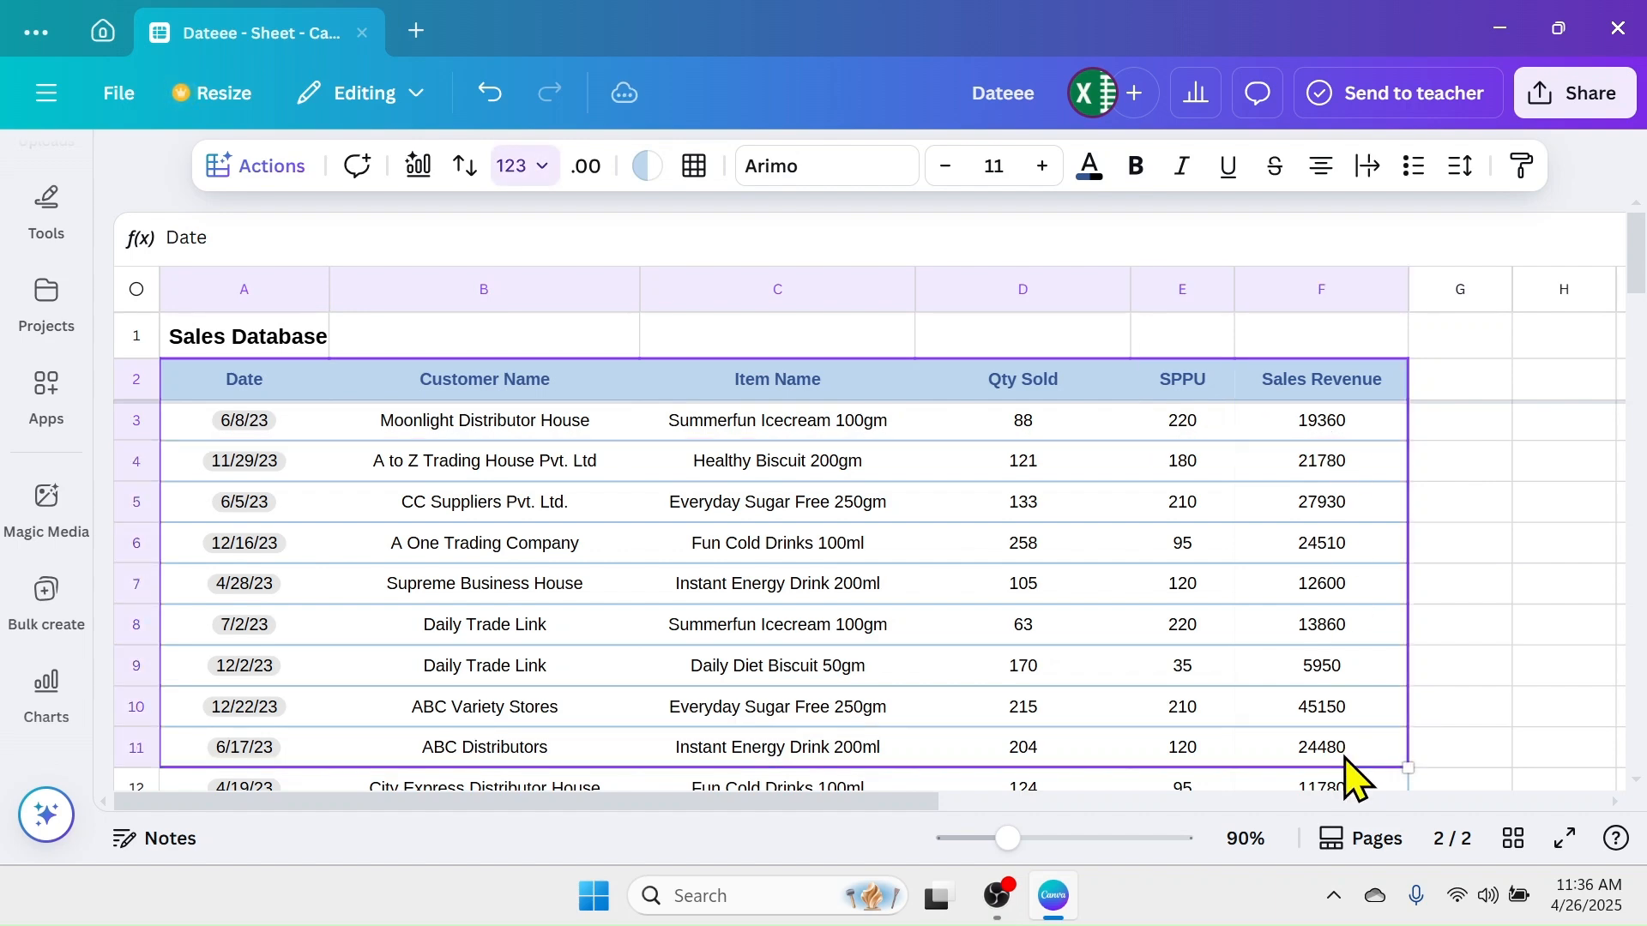
{"action": "key", "text": "ctrl+shift+Down"}
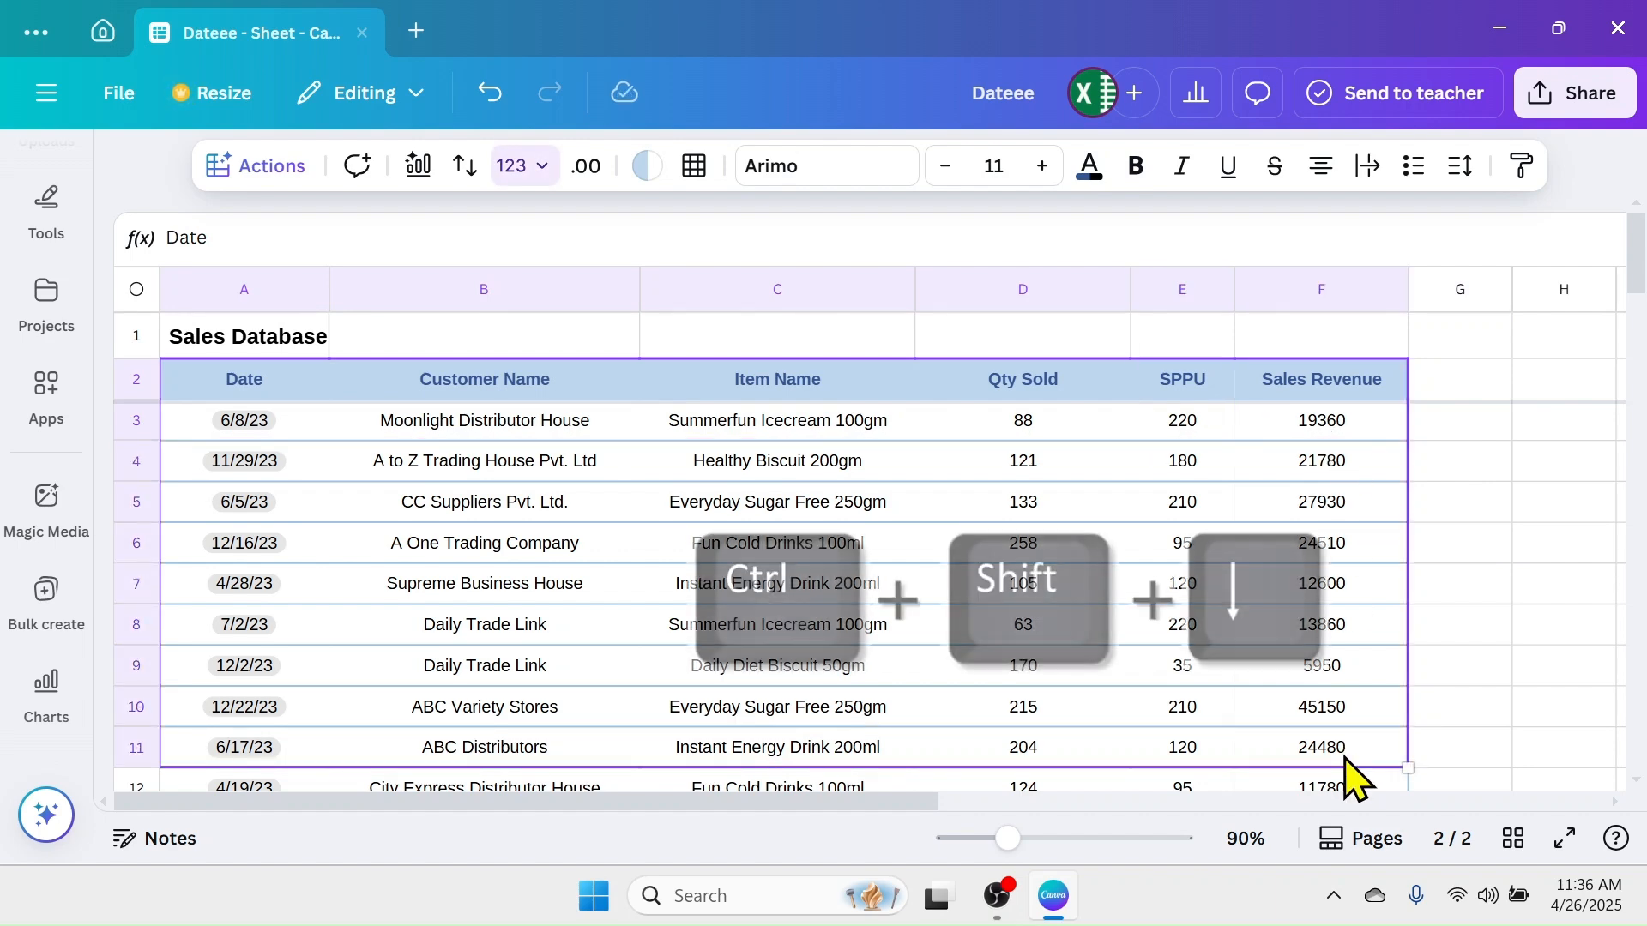
{"action": "key", "text": "ctrl+shift+Down"}
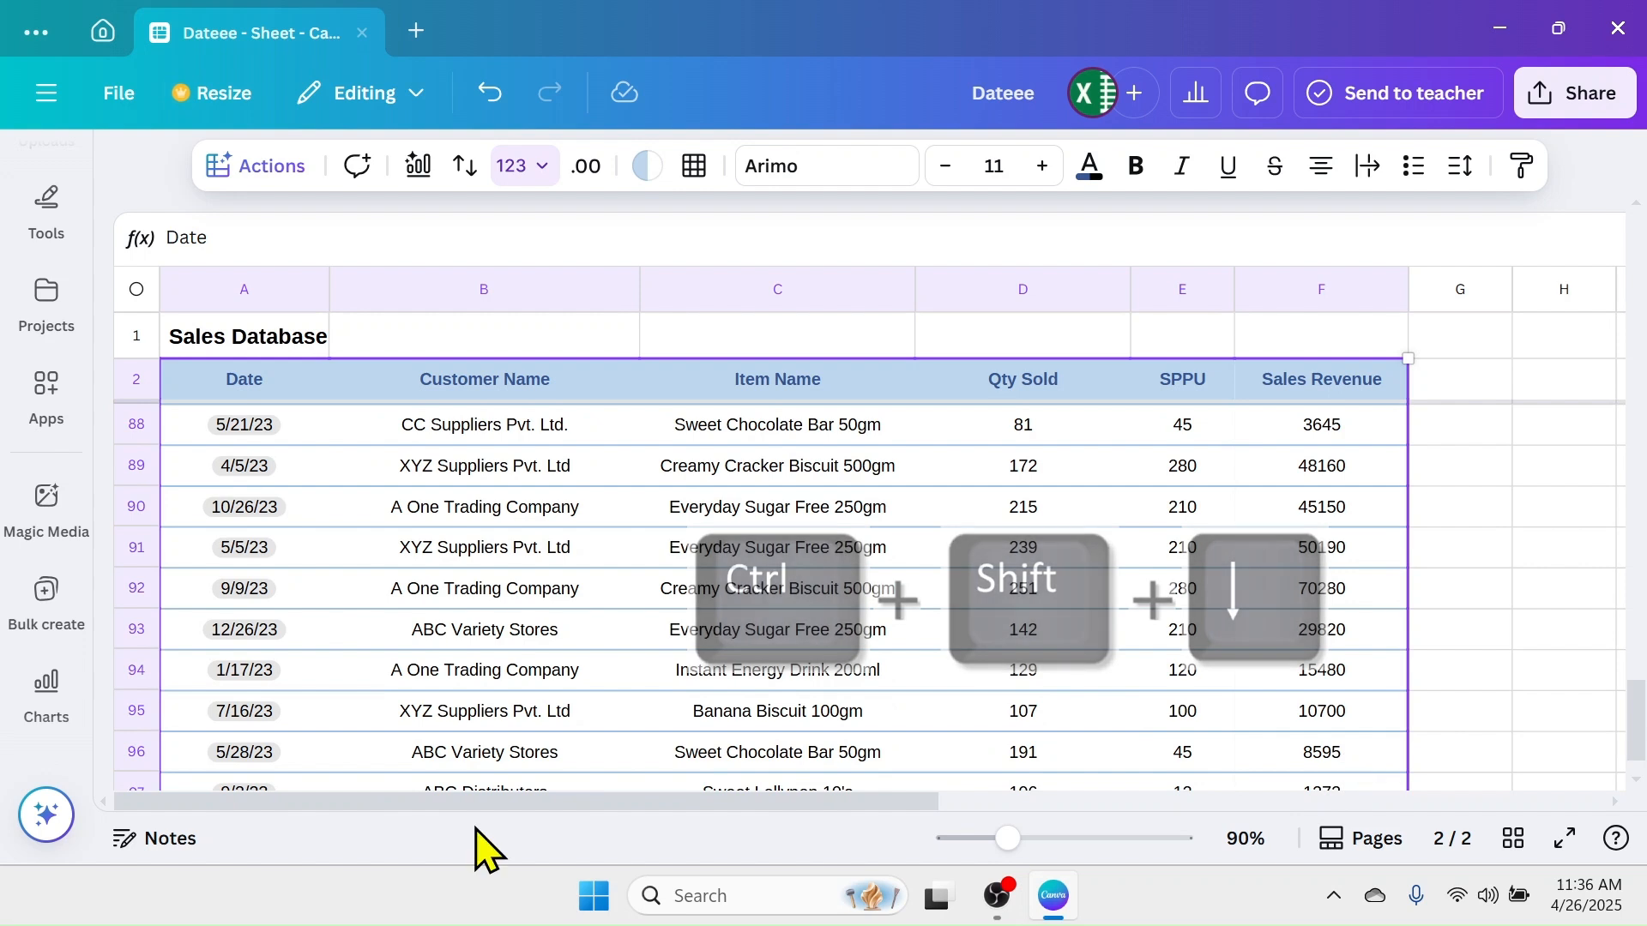
{"action": "scroll", "coordinate": [331, 622], "scroll_direction": "down", "scroll_amount": 1}
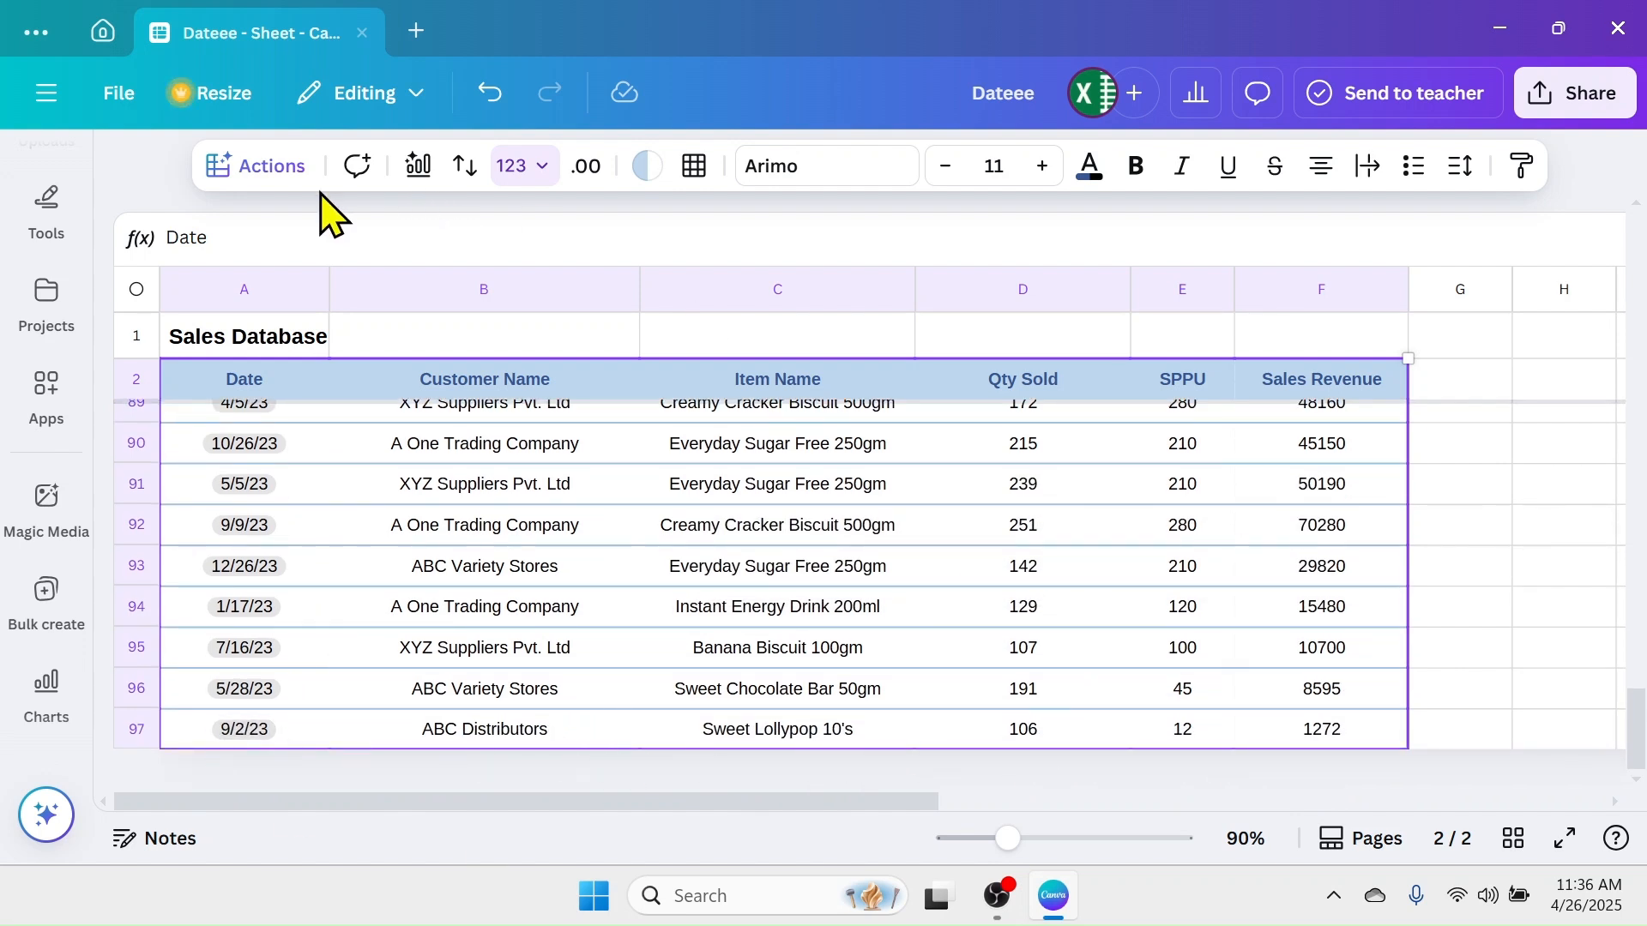
{"action": "left_click", "coordinate": [257, 172]}
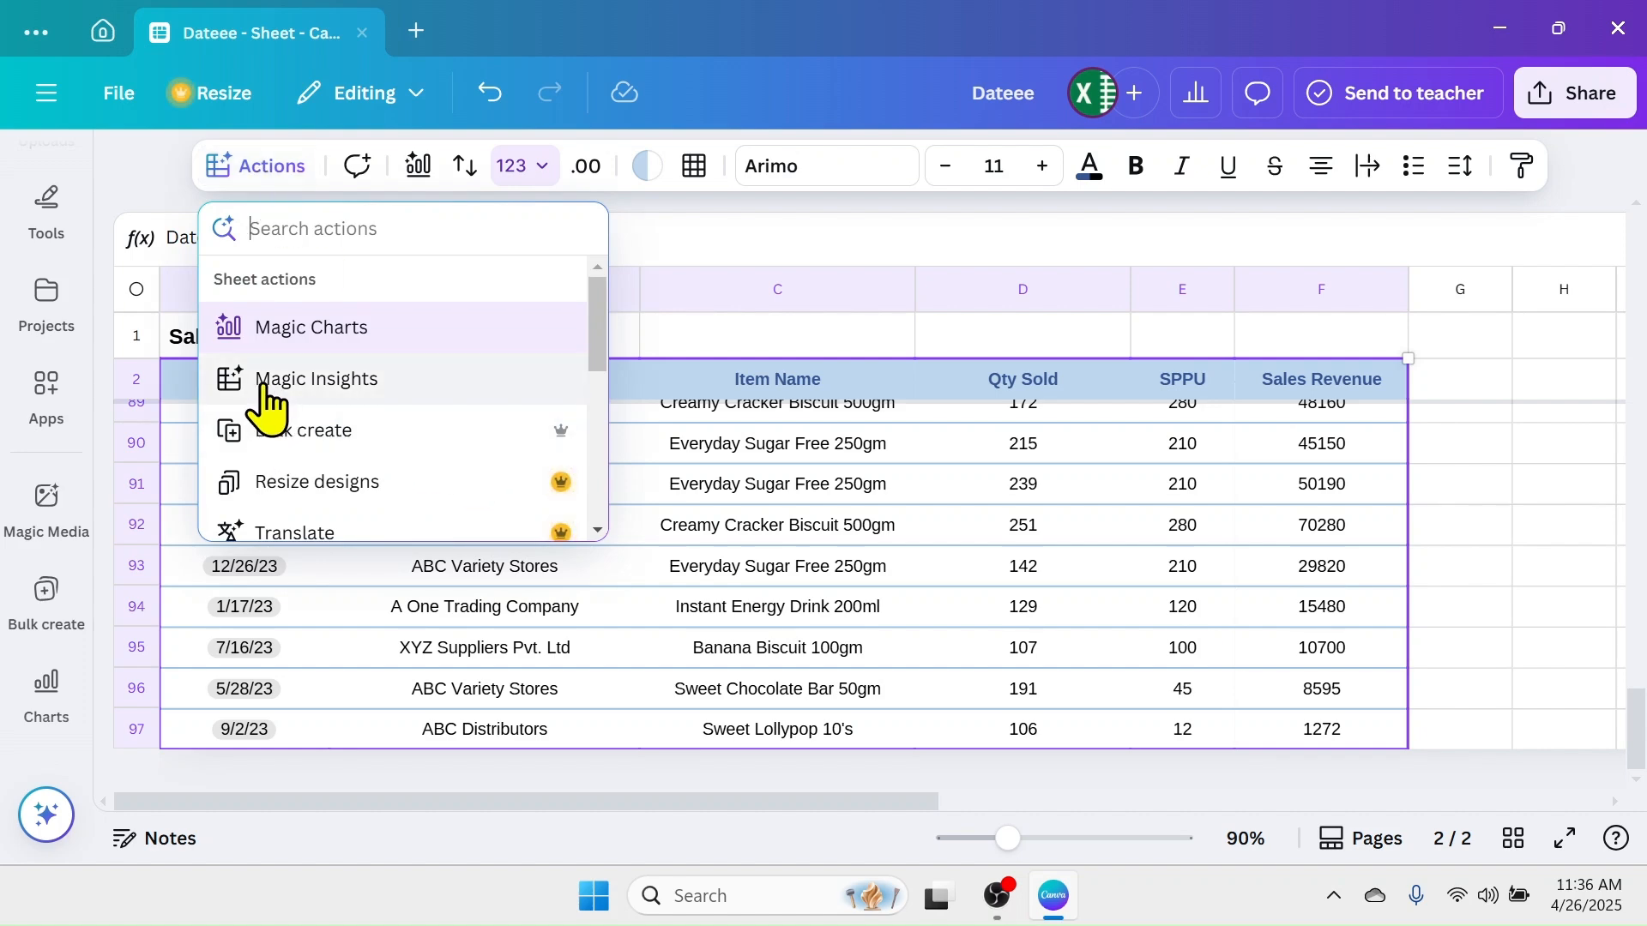
{"action": "left_click", "coordinate": [333, 387]}
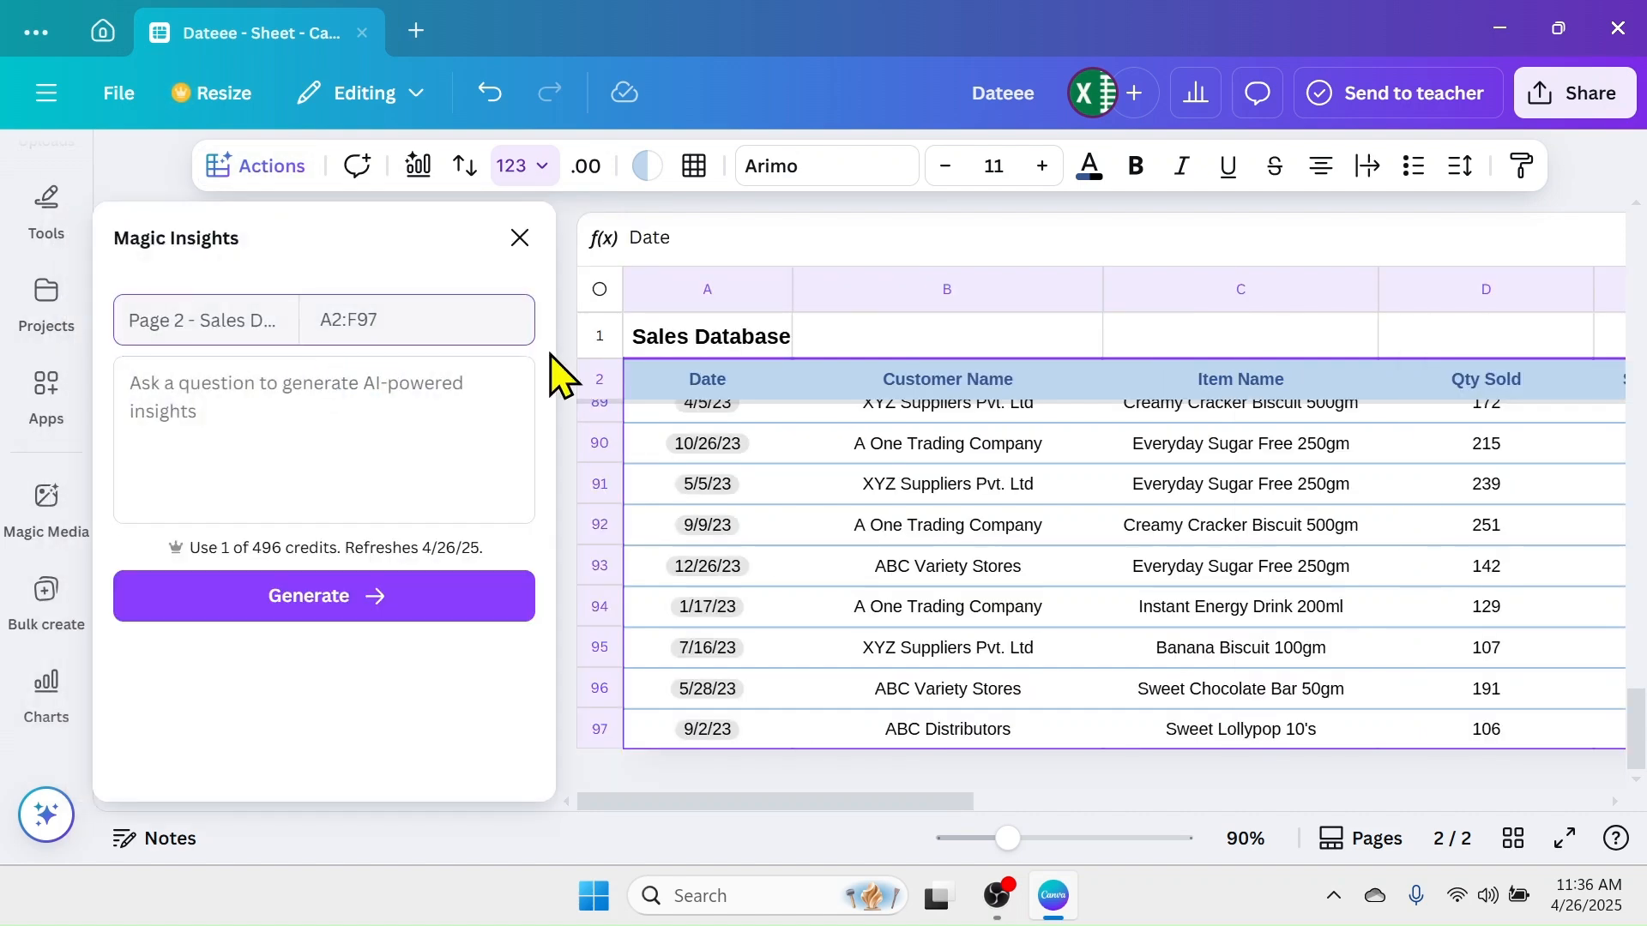
{"action": "left_click", "coordinate": [341, 600]}
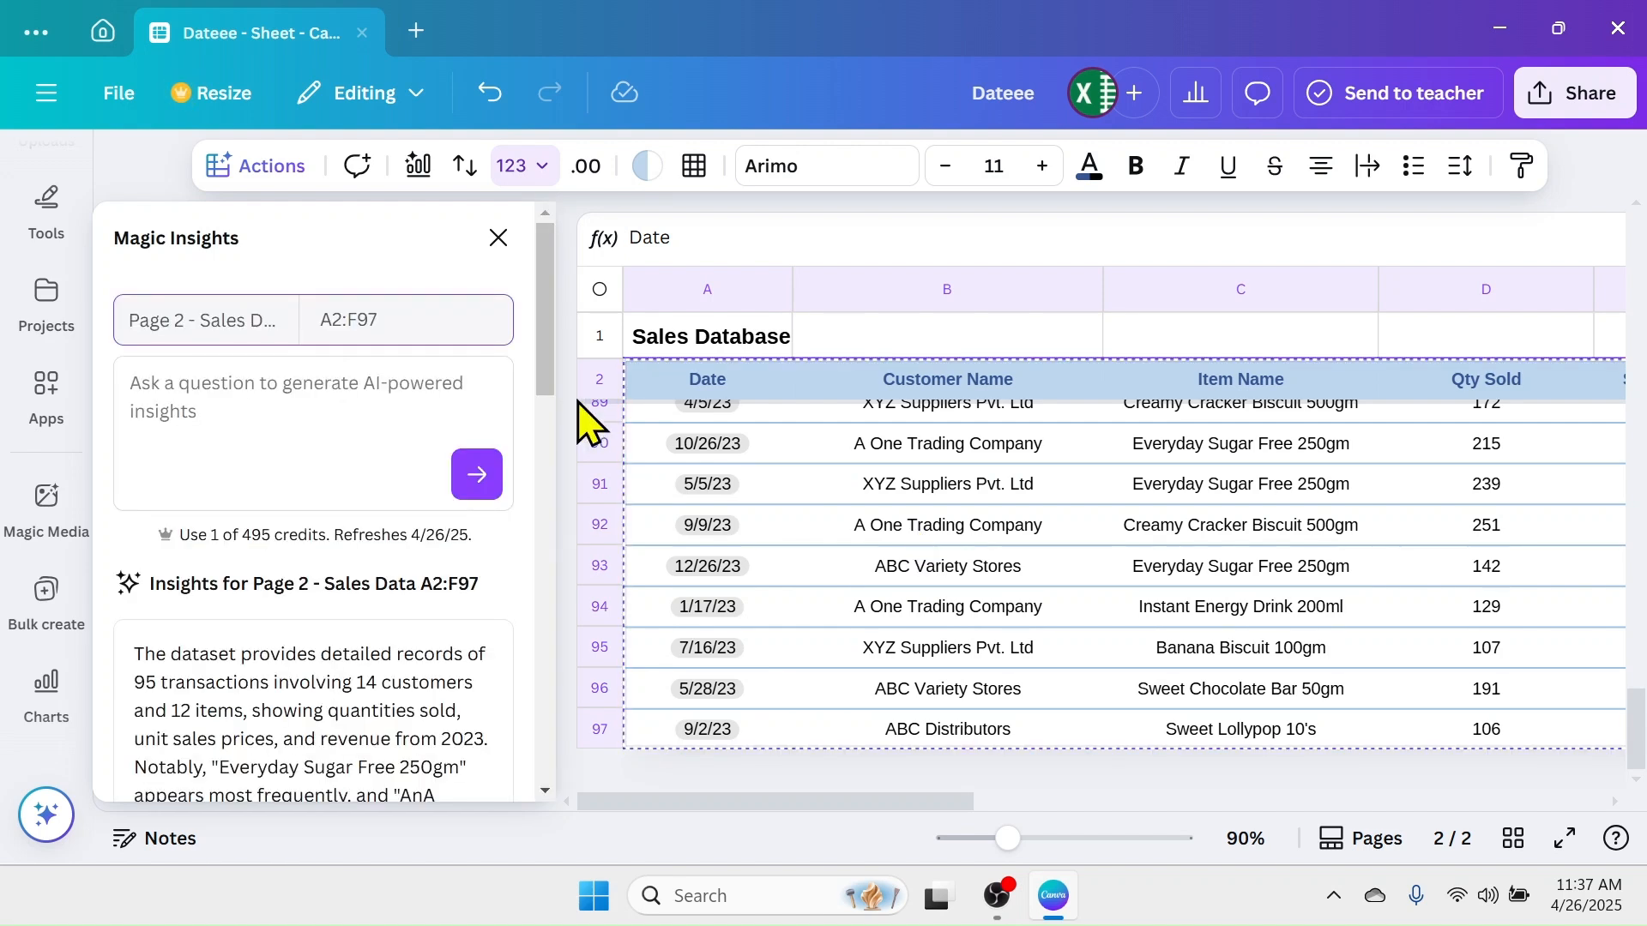
Step: Review the generated insights, from the dataset summary and key figures to the customer revenue and item distribution charts
{"action": "left_click_drag", "start_coordinate": [554, 390], "coordinate": [549, 450]}
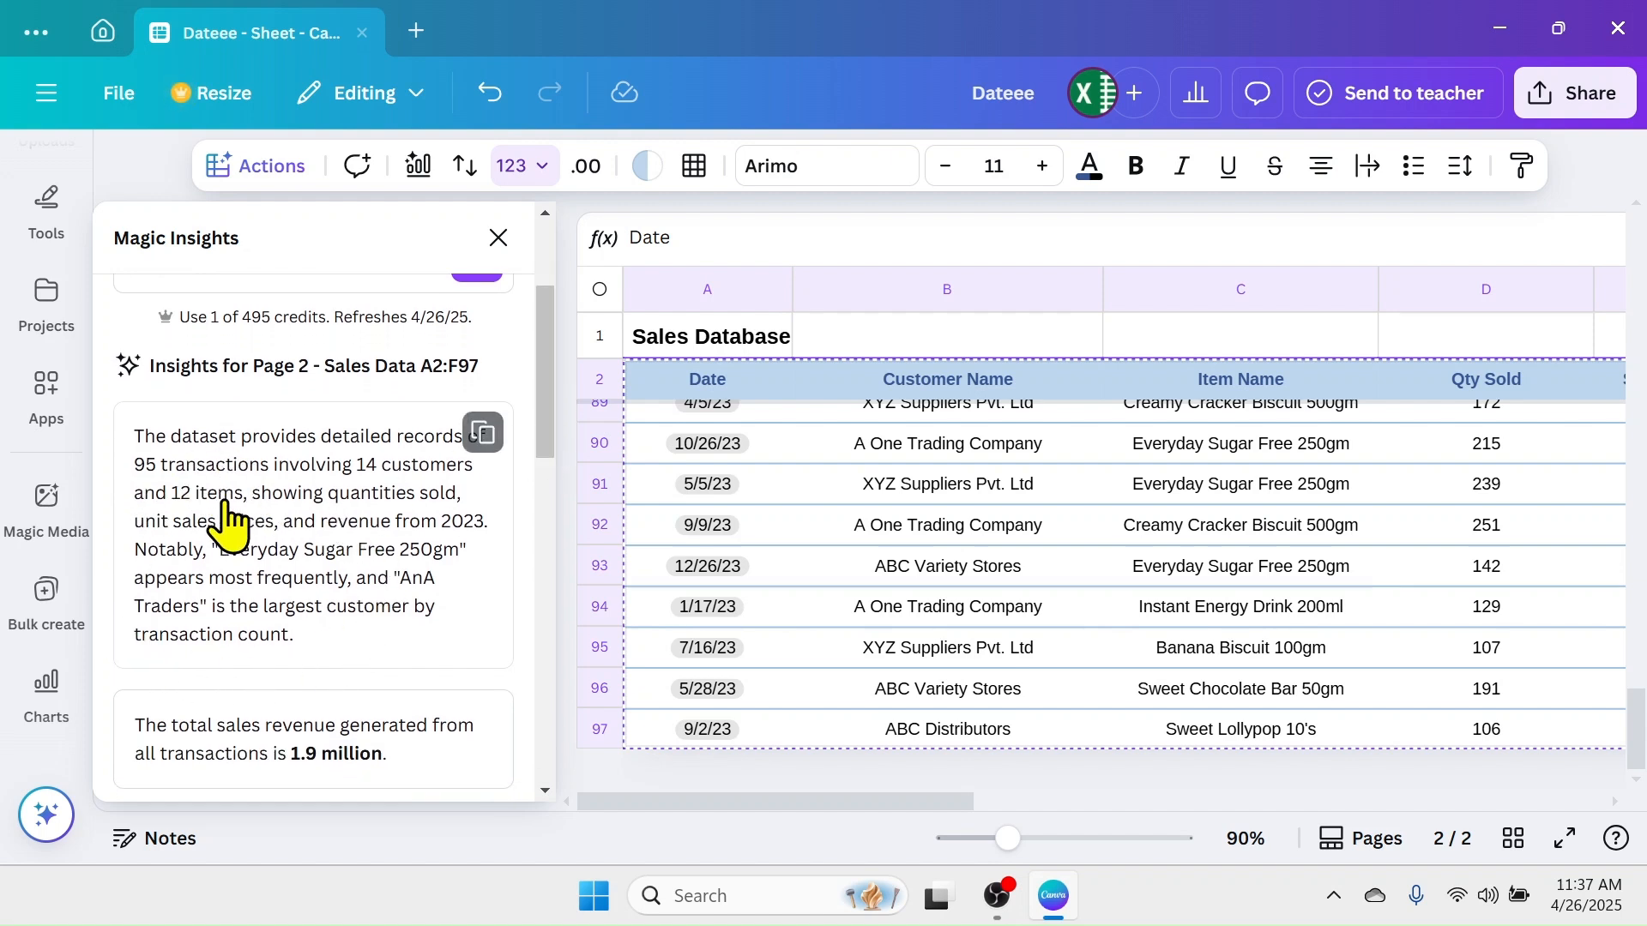
{"action": "left_click_drag", "start_coordinate": [552, 423], "coordinate": [549, 472]}
{"action": "left_click", "coordinate": [193, 575]}
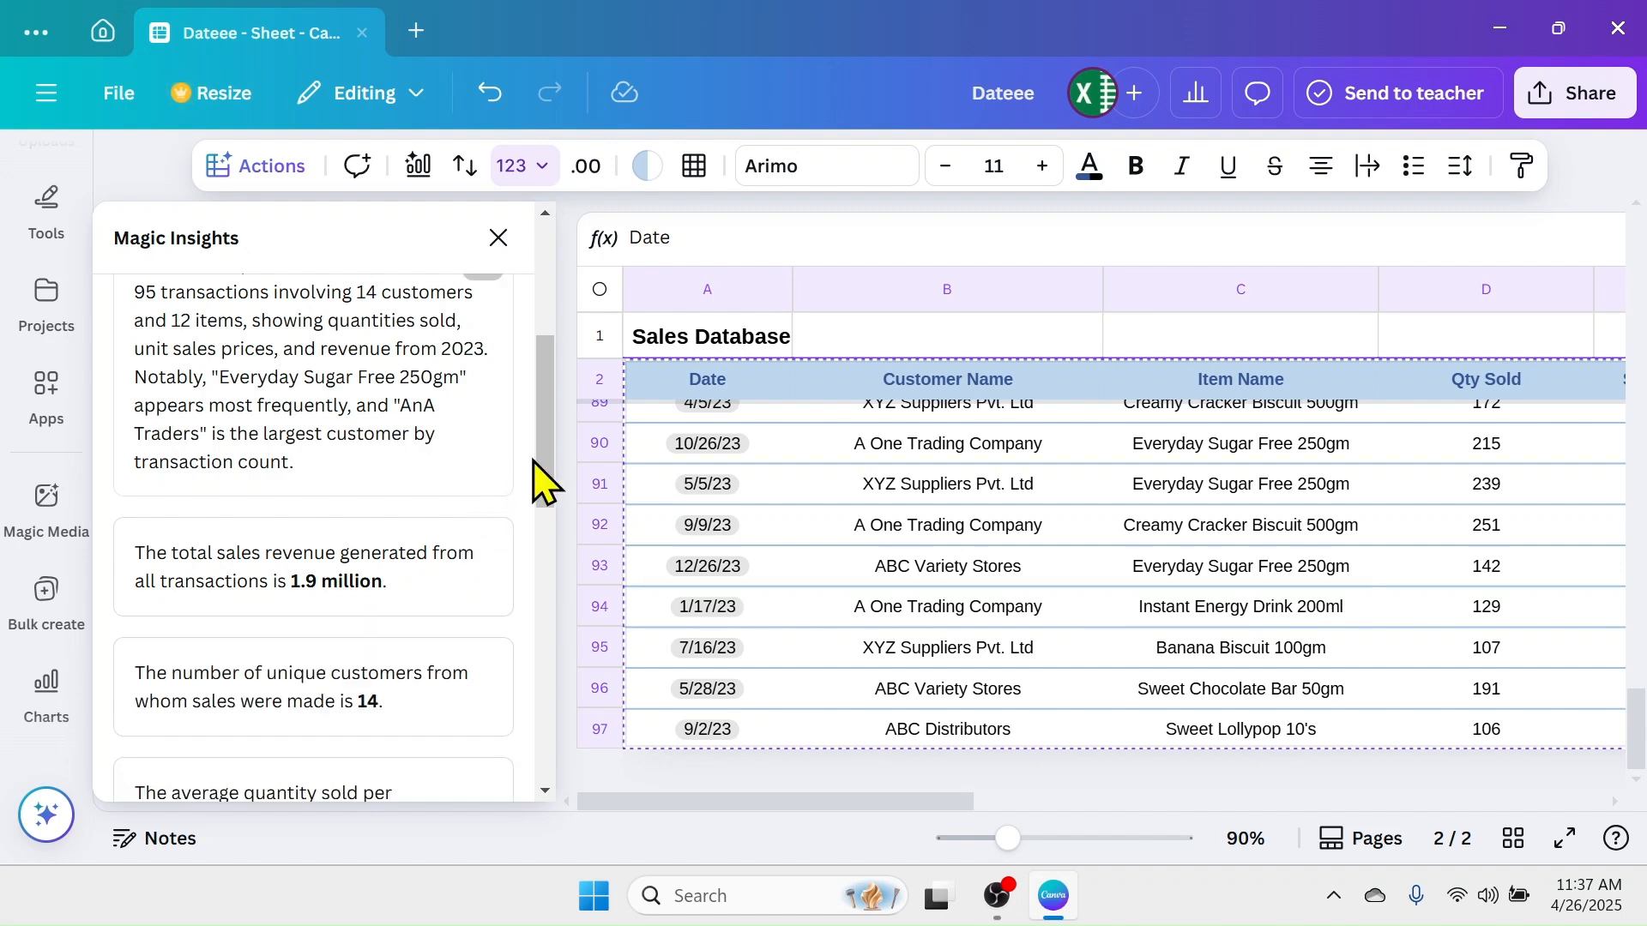
{"action": "left_click_drag", "start_coordinate": [540, 467], "coordinate": [535, 505]}
{"action": "mouse_move", "coordinate": [175, 527]}
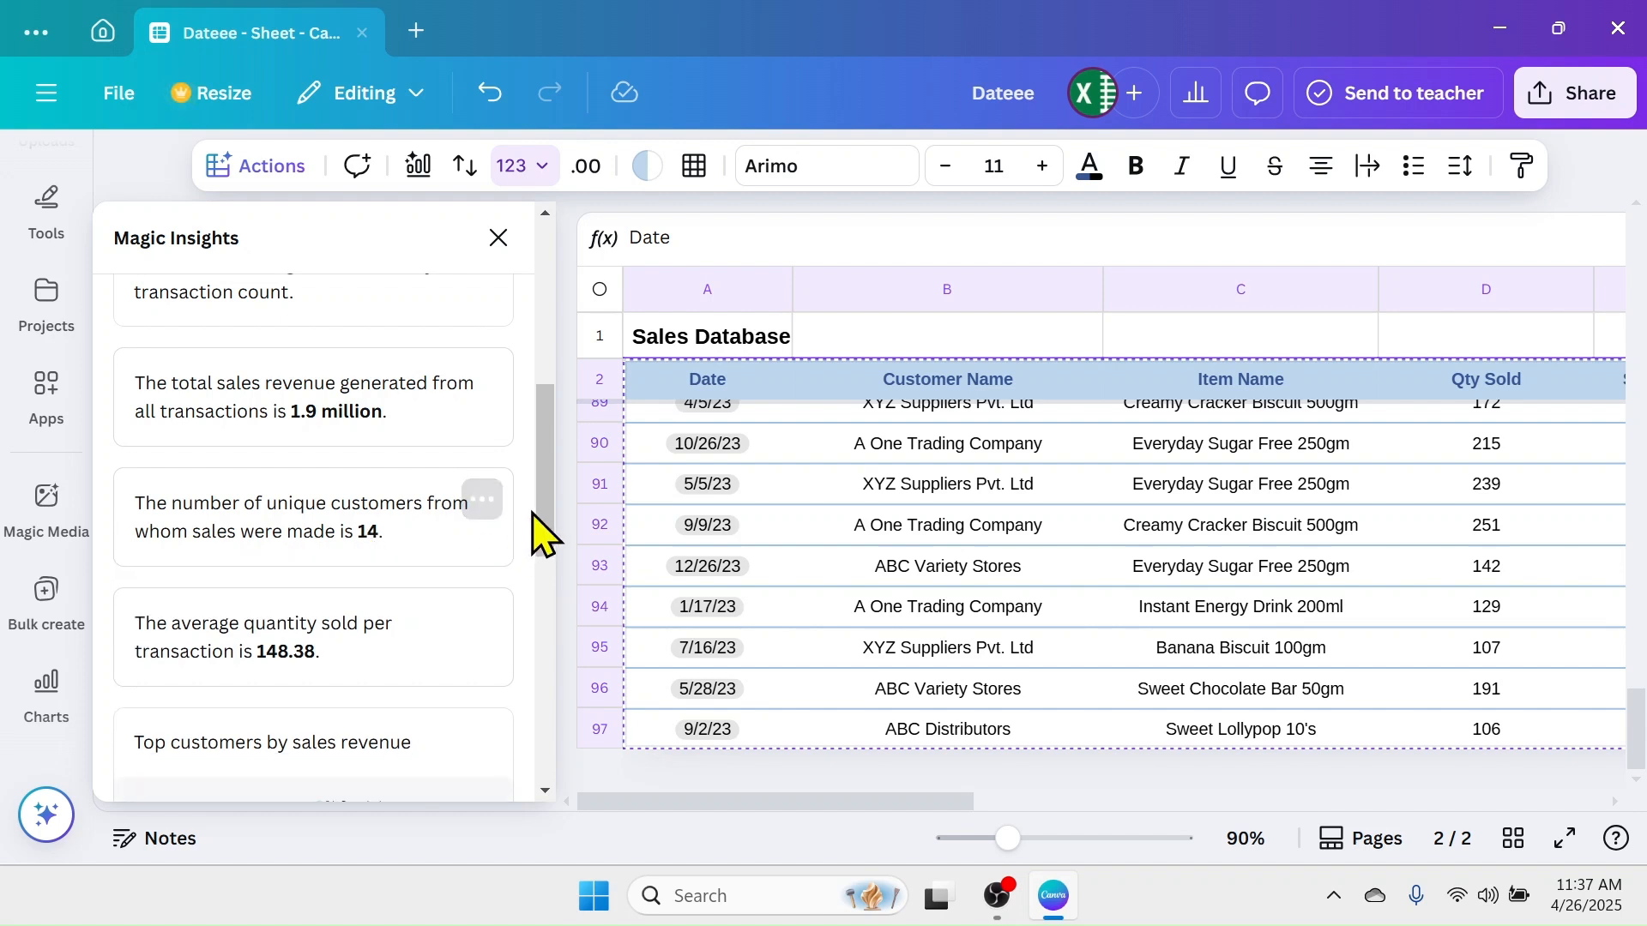
{"action": "left_click_drag", "start_coordinate": [540, 525], "coordinate": [544, 545]}
{"action": "mouse_move", "coordinate": [223, 583]}
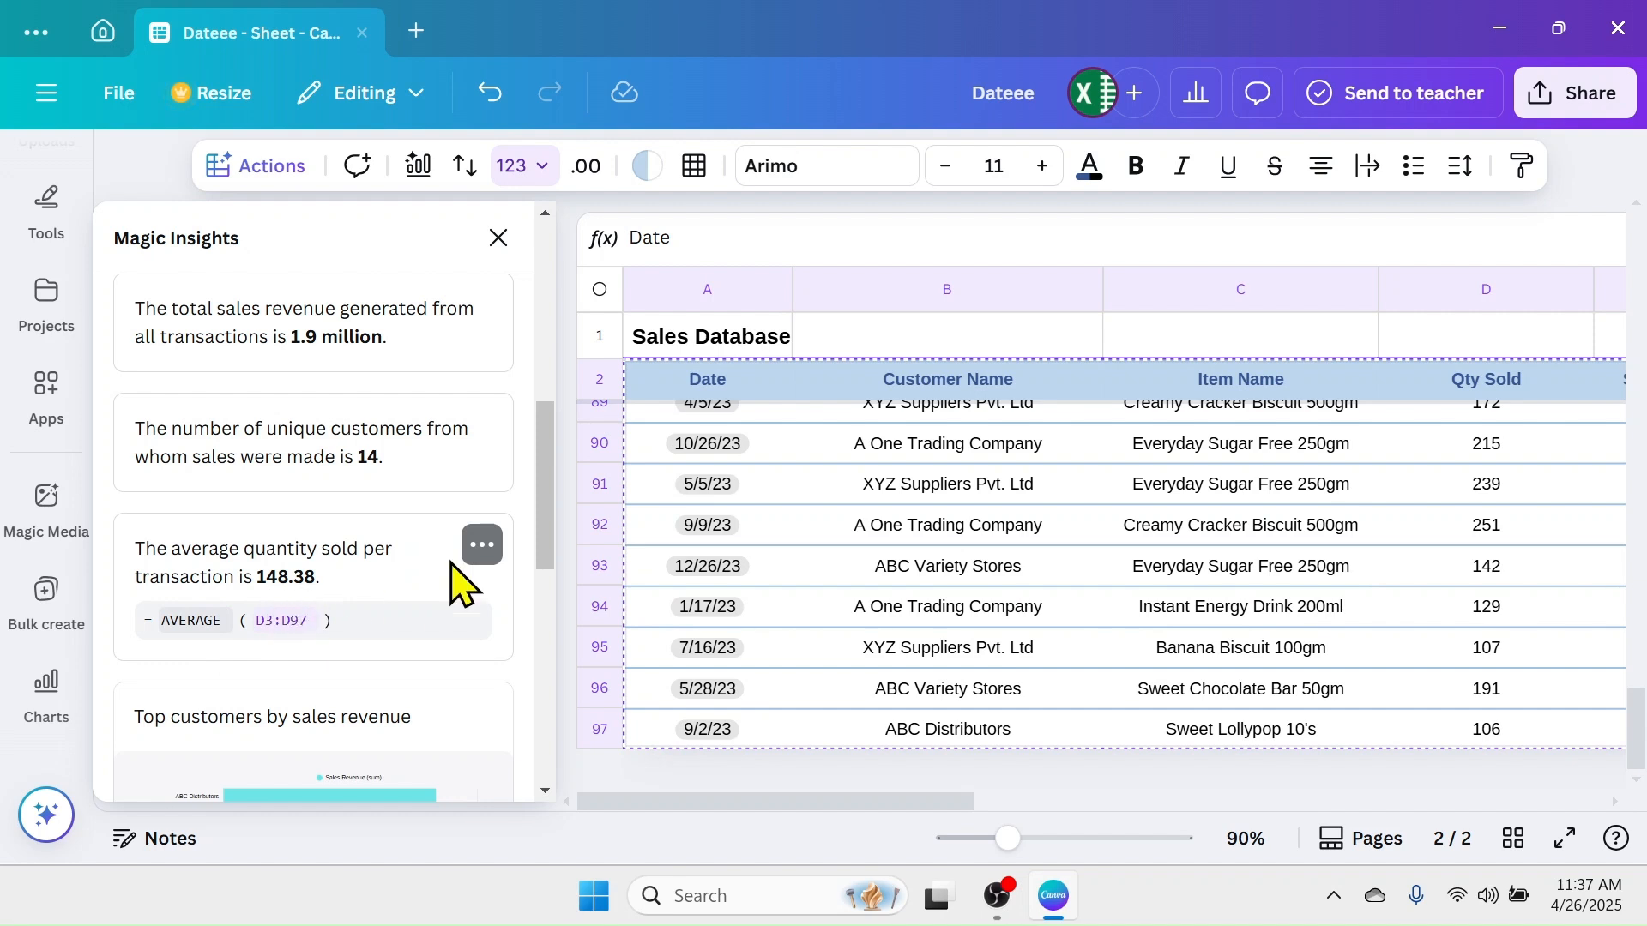
{"action": "left_click_drag", "start_coordinate": [551, 493], "coordinate": [548, 543]}
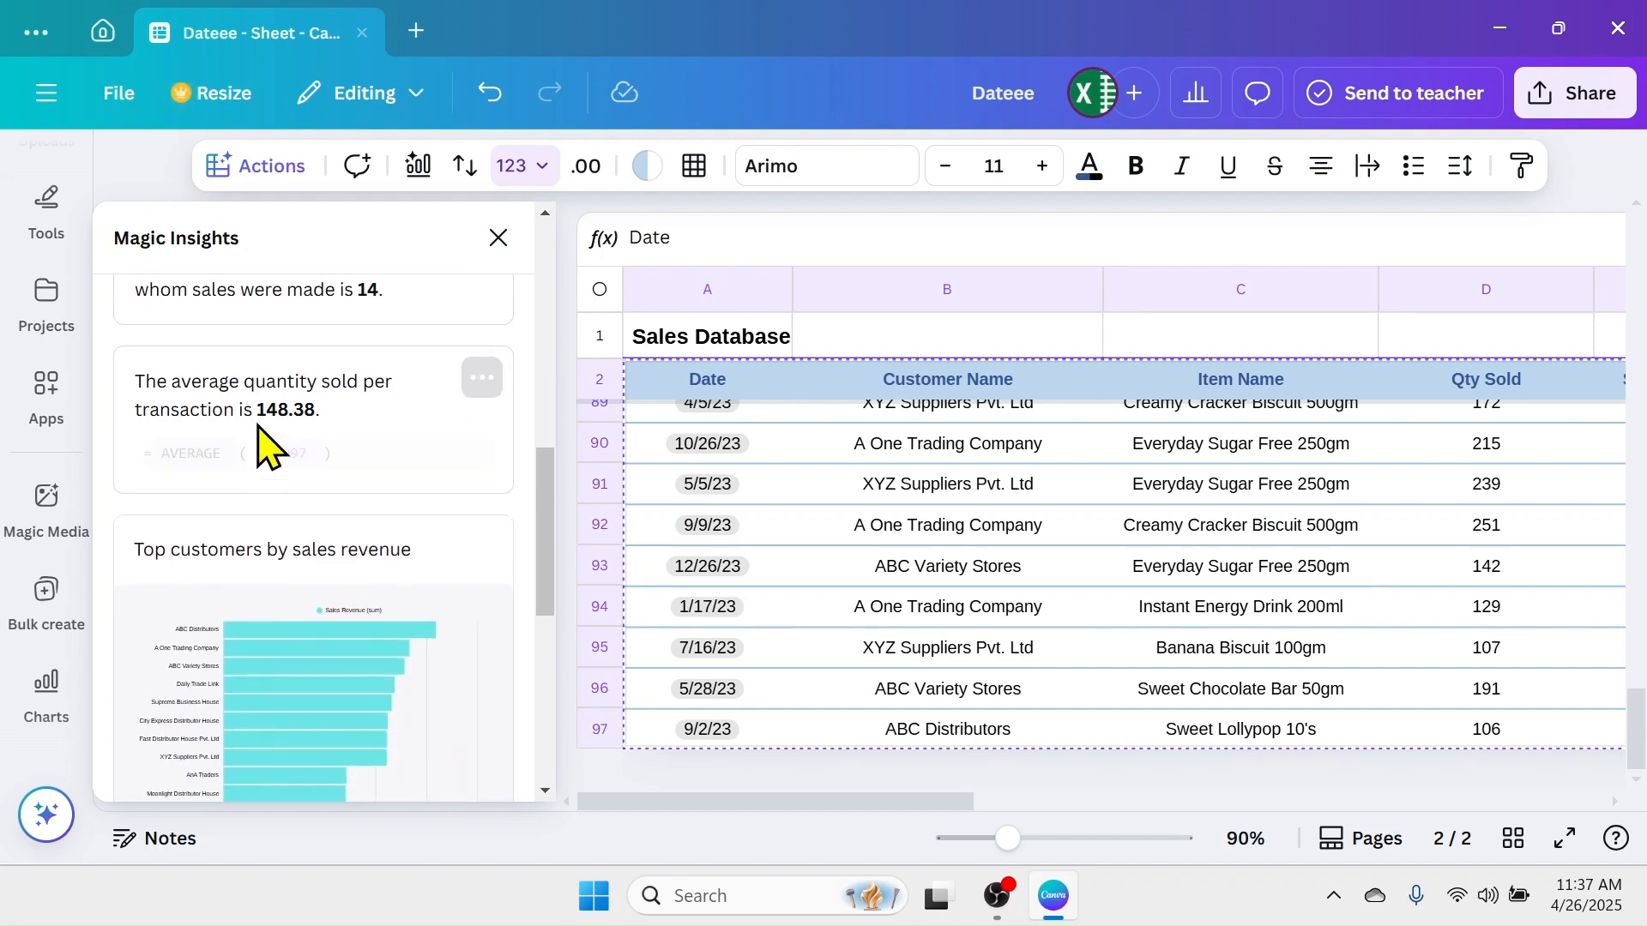
{"action": "scroll", "coordinate": [441, 544], "scroll_direction": "down", "scroll_amount": 2}
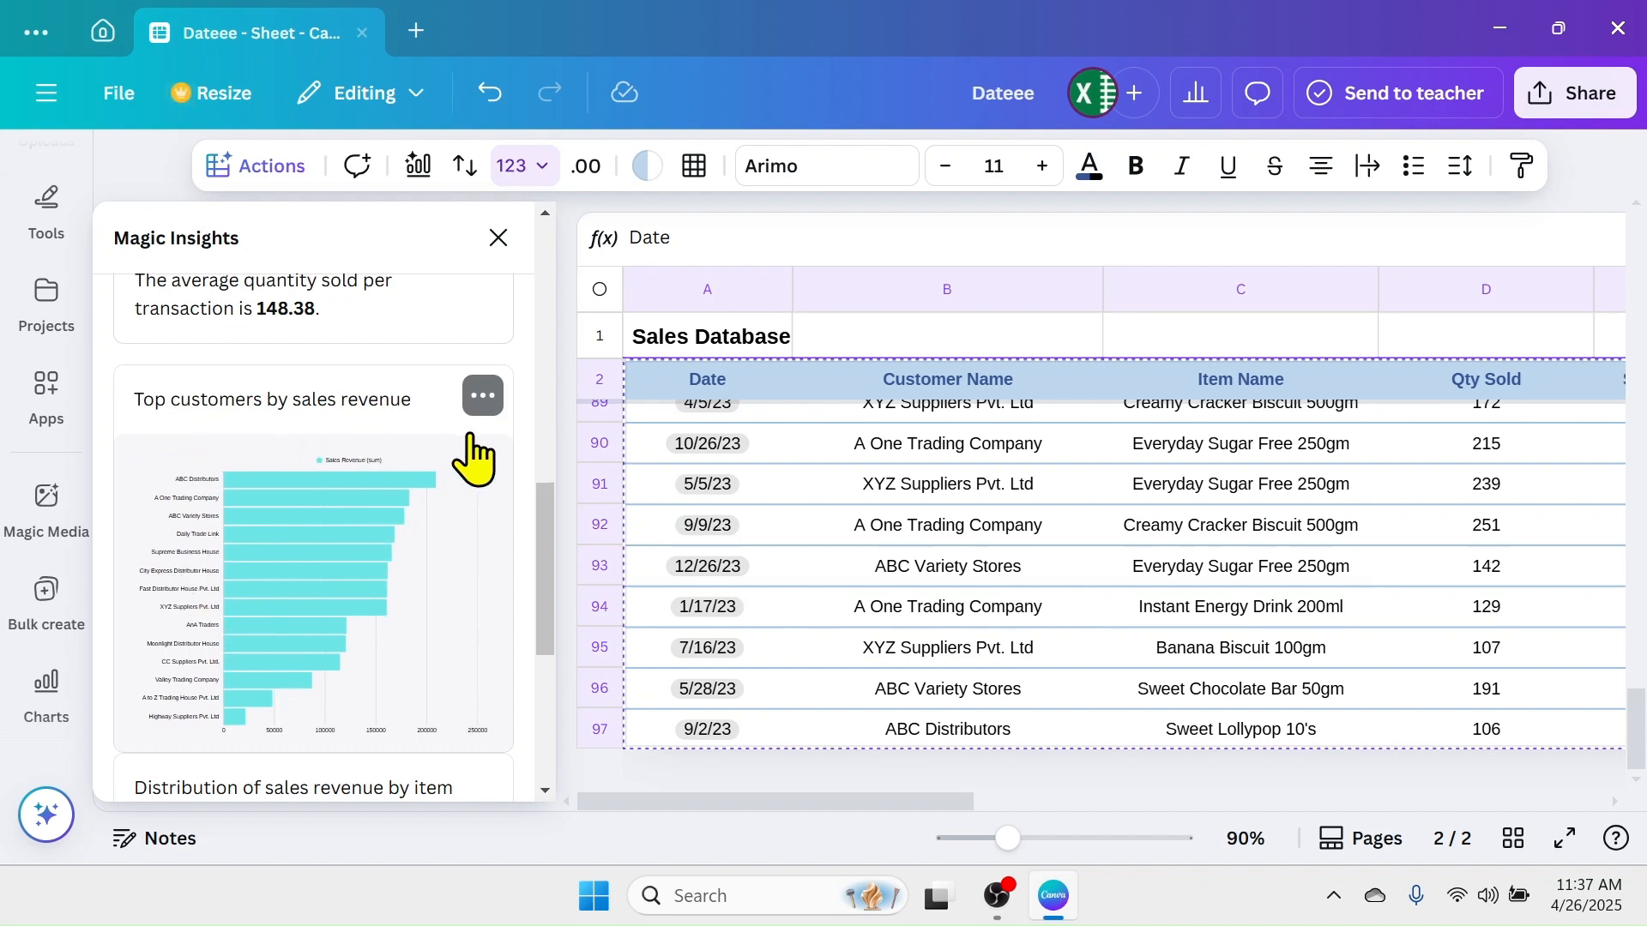
{"action": "left_click_drag", "start_coordinate": [546, 573], "coordinate": [543, 661]}
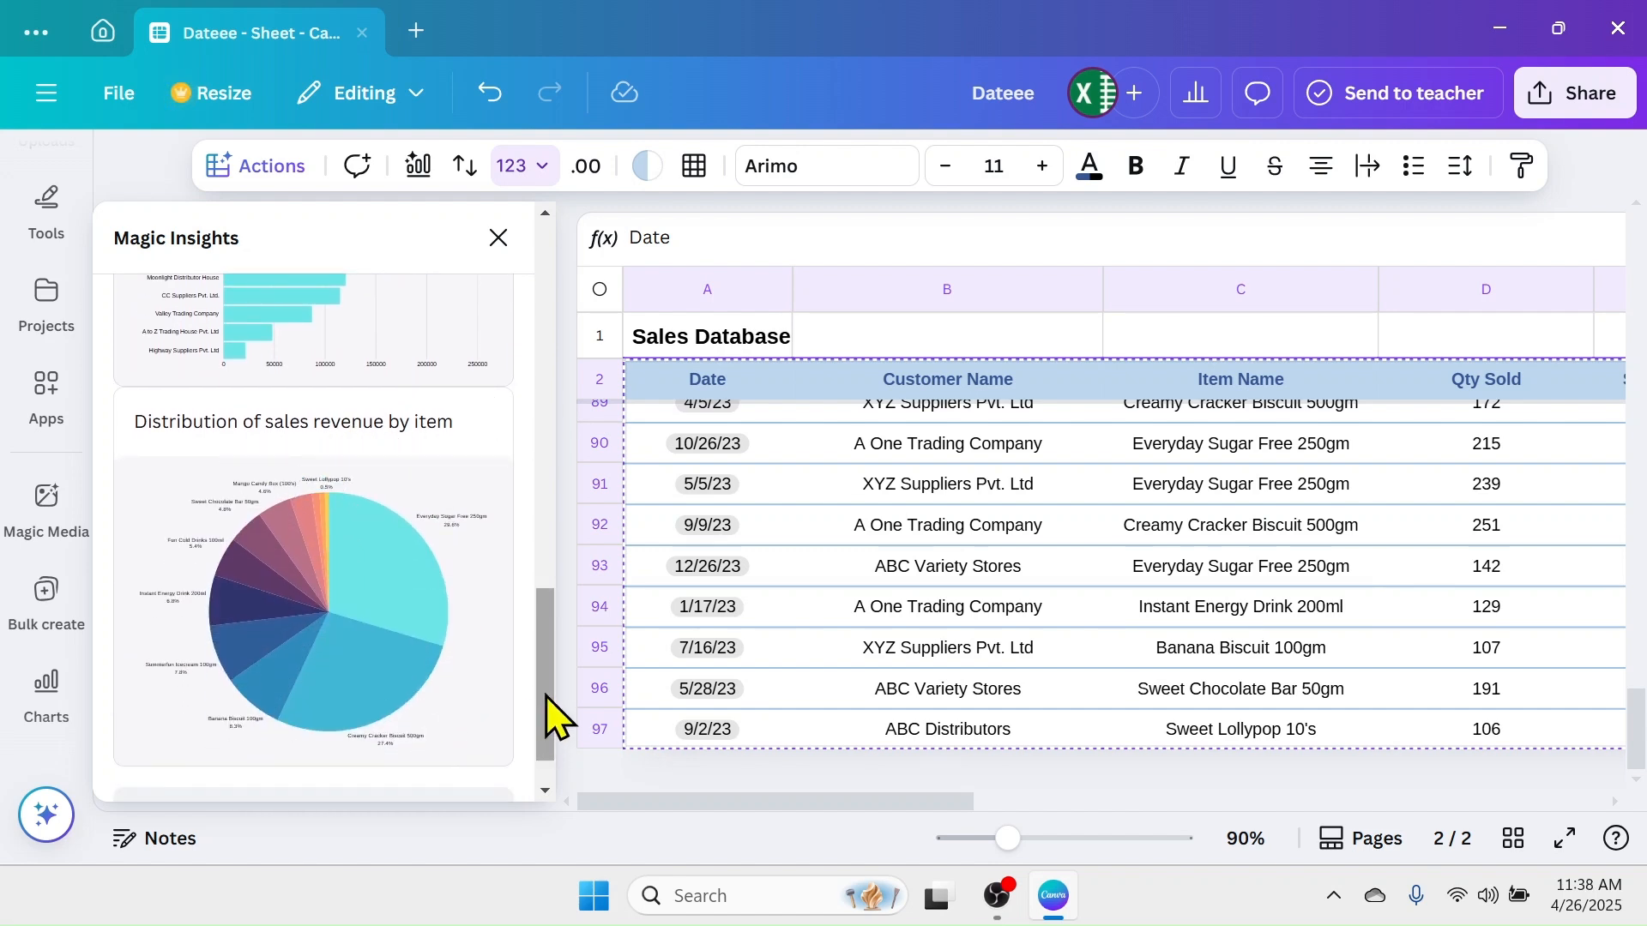
{"action": "scroll", "coordinate": [489, 698], "scroll_direction": "down", "scroll_amount": 1}
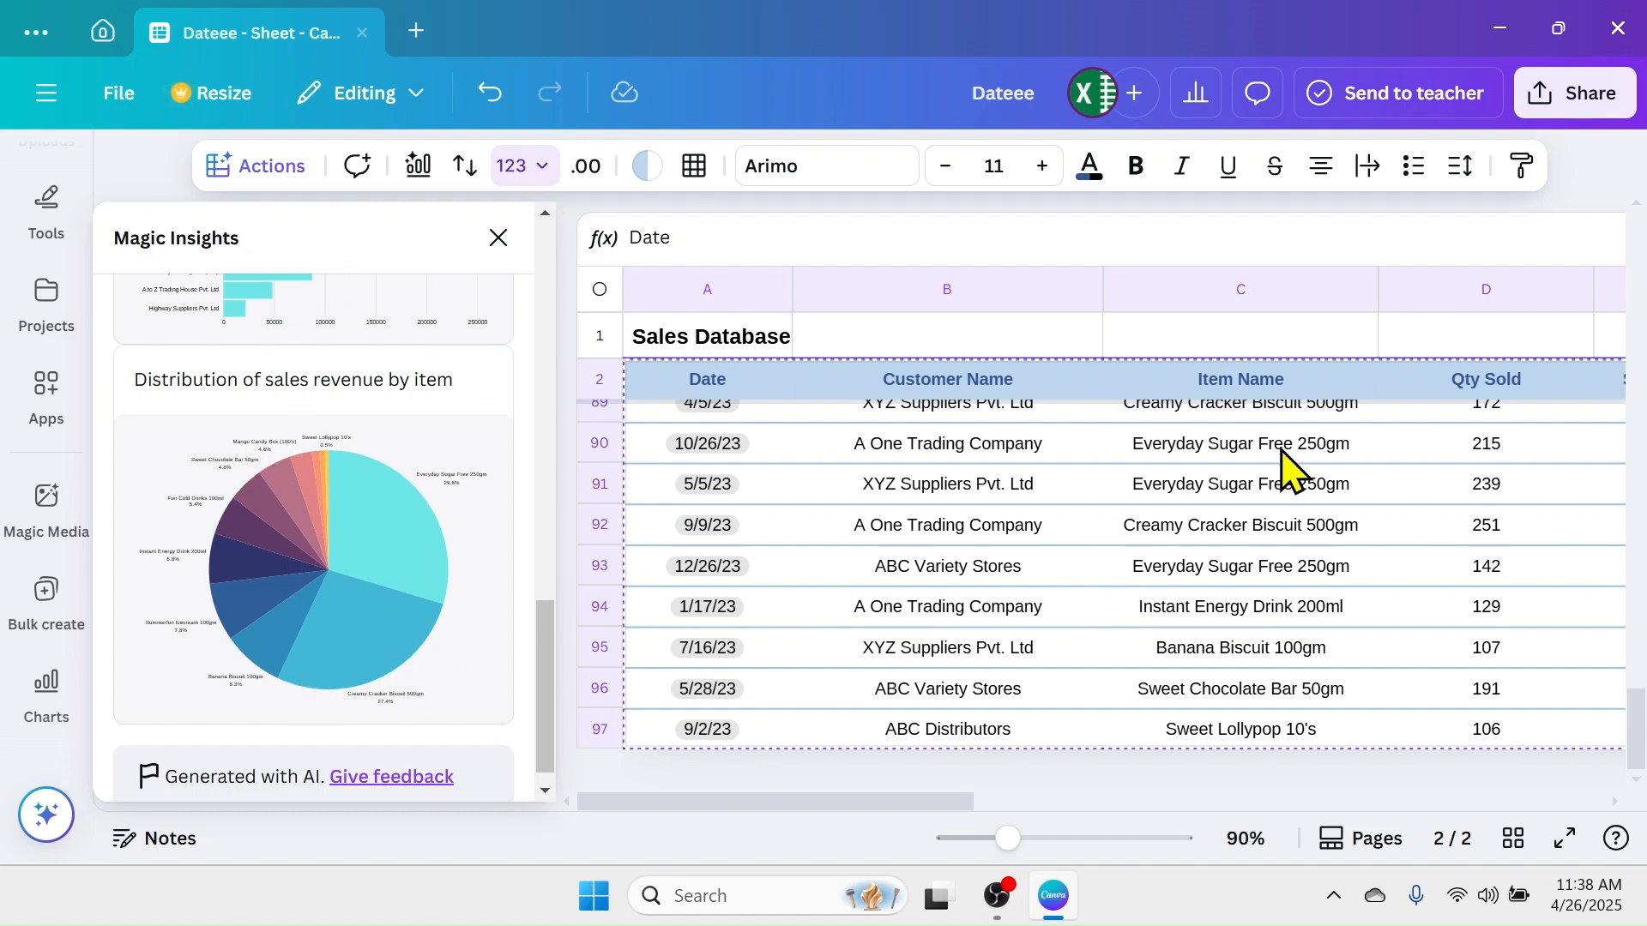
Step: Insert the "Distribution of sales revenue by item" pie chart into the sheet, shrink it and place it over columns B to D
{"action": "left_click", "coordinate": [283, 547]}
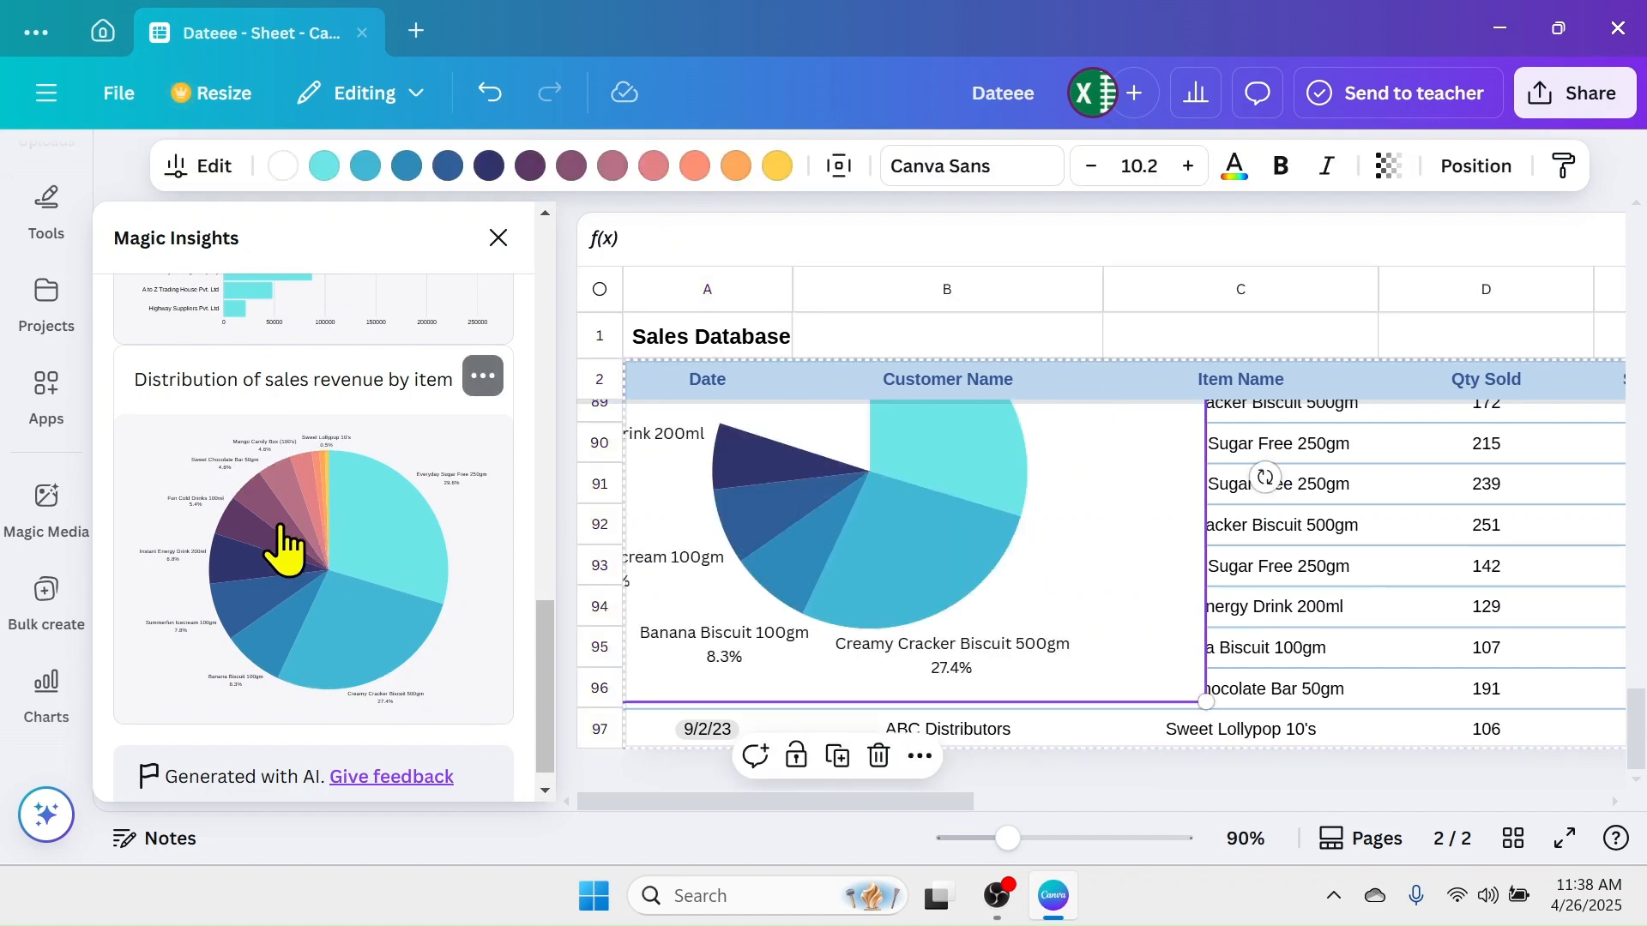
{"action": "left_click_drag", "start_coordinate": [1115, 489], "coordinate": [1398, 596]}
{"action": "left_click_drag", "start_coordinate": [1471, 435], "coordinate": [1232, 583]}
{"action": "left_click_drag", "start_coordinate": [1232, 599], "coordinate": [1446, 431]}
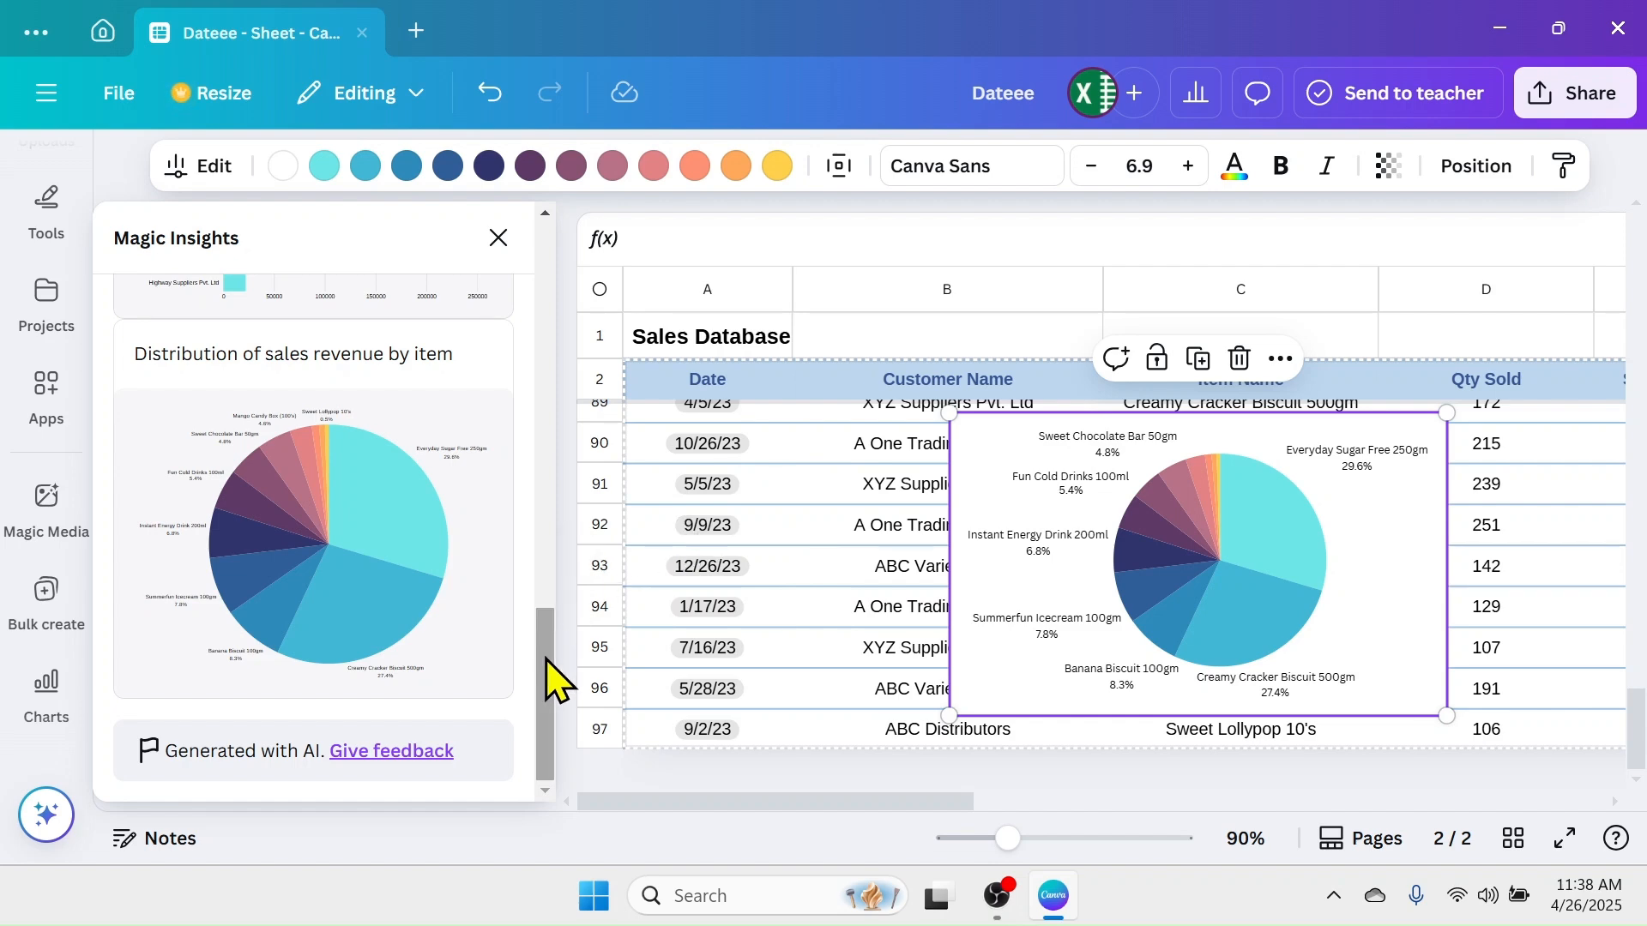
Step: Return to the start of Magic Insights and activate its question box
{"action": "left_click_drag", "start_coordinate": [551, 673], "coordinate": [566, 253]}
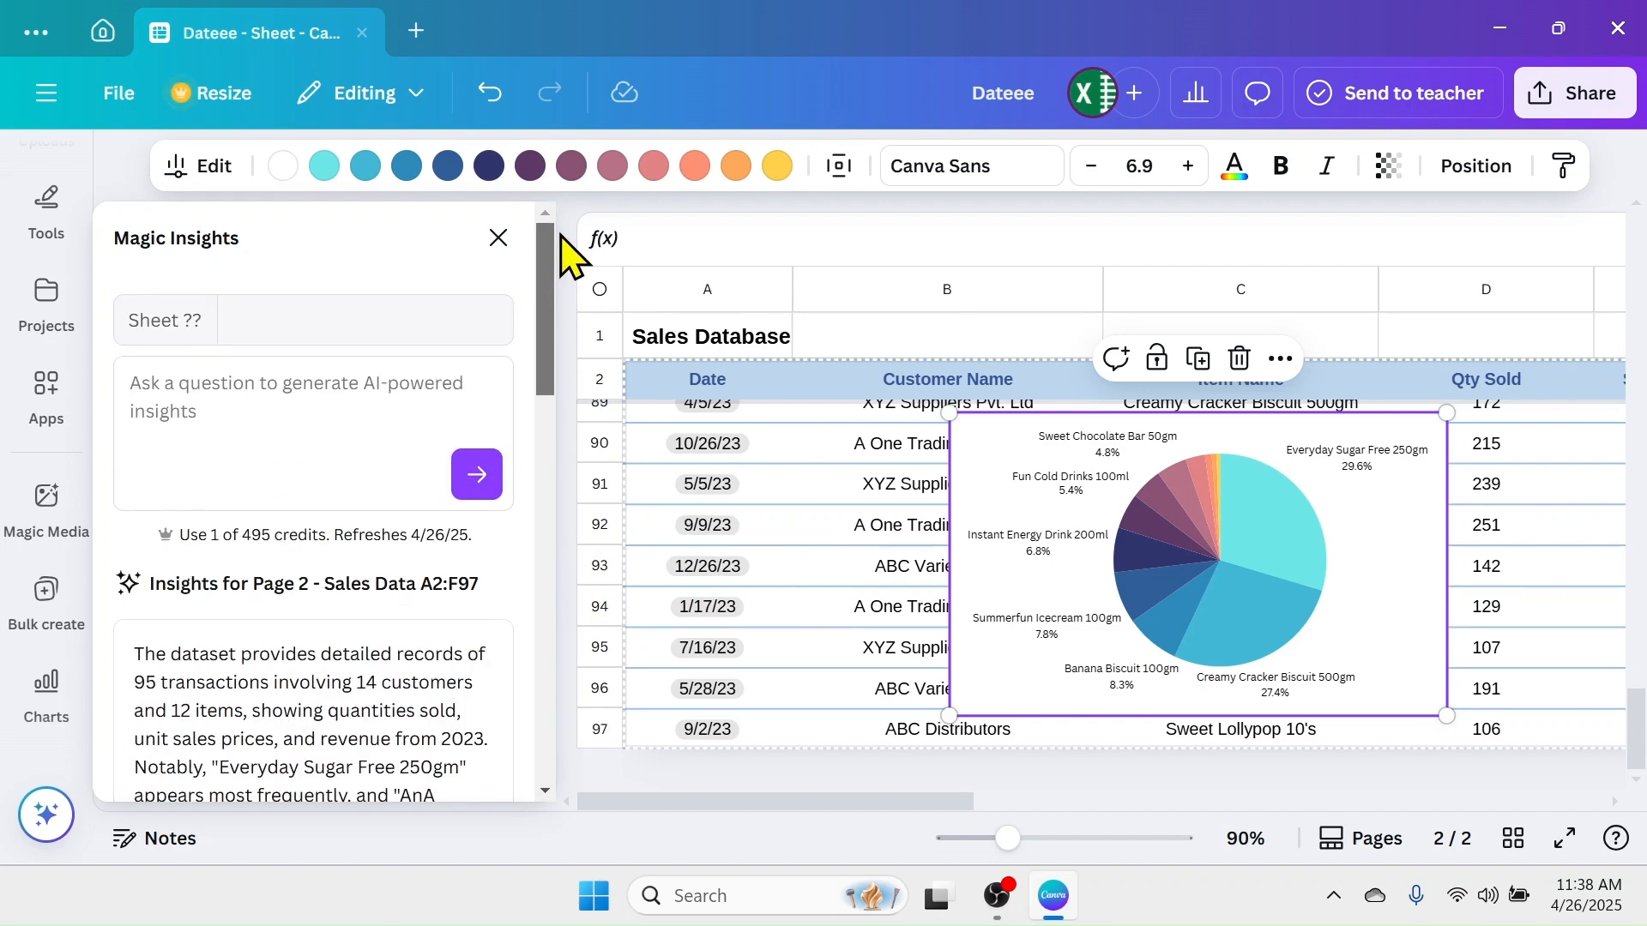
{"action": "left_click", "coordinate": [197, 387]}
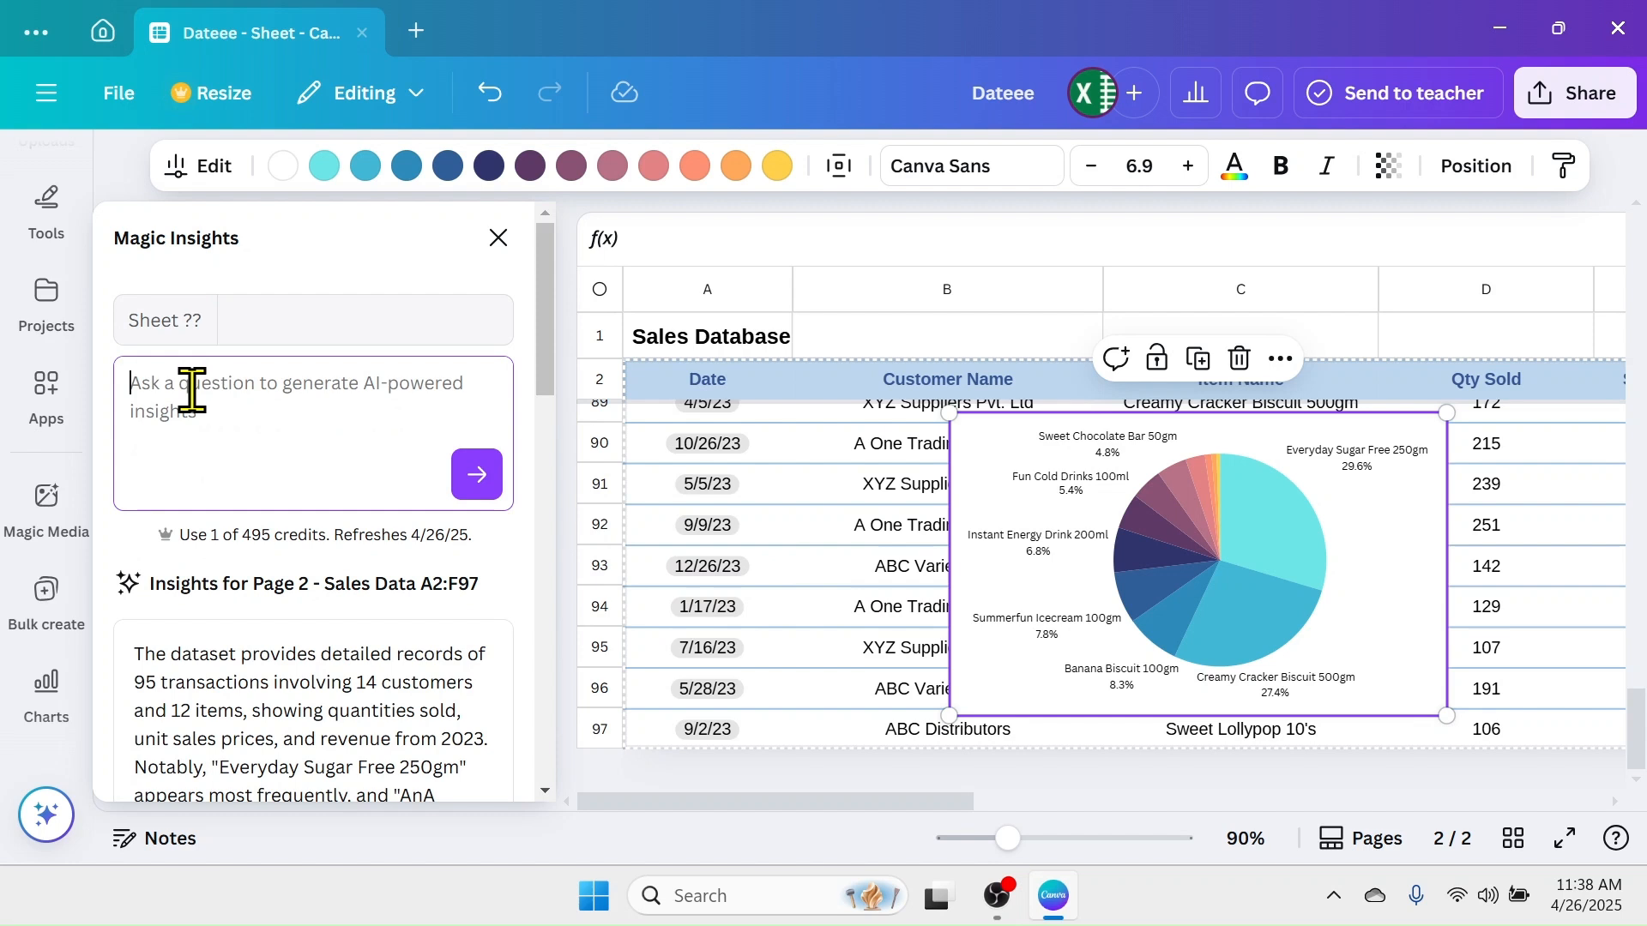